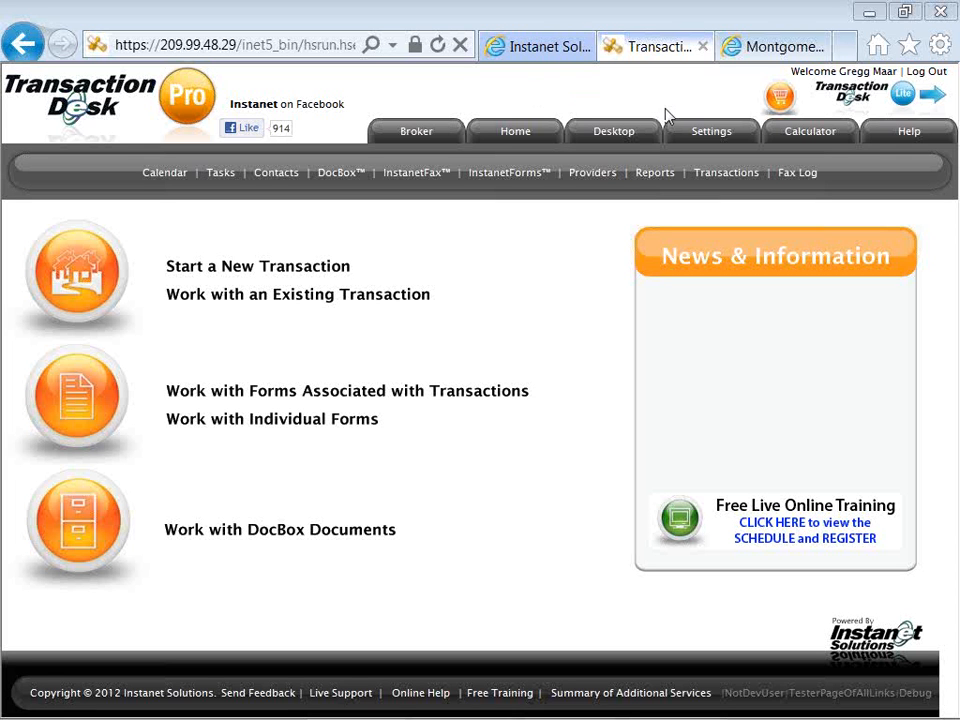
Switch to the Montgomery MLS site and examine the Tools entry and the Links column of the listing results.
left_click(778, 52)
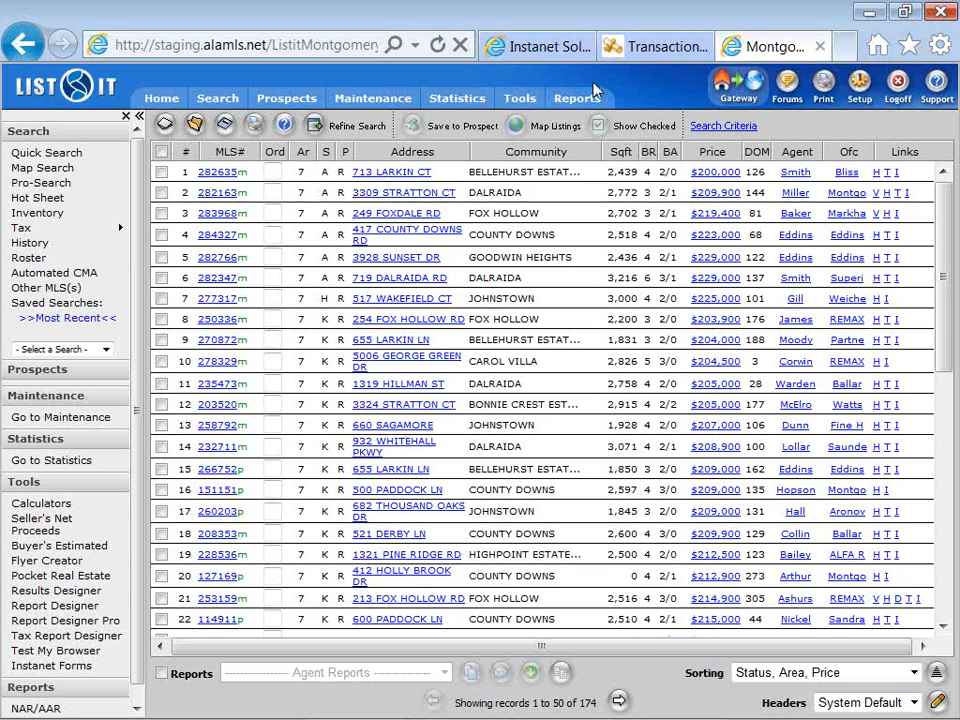
left_click(521, 97)
left_click_drag(893, 152, 920, 156)
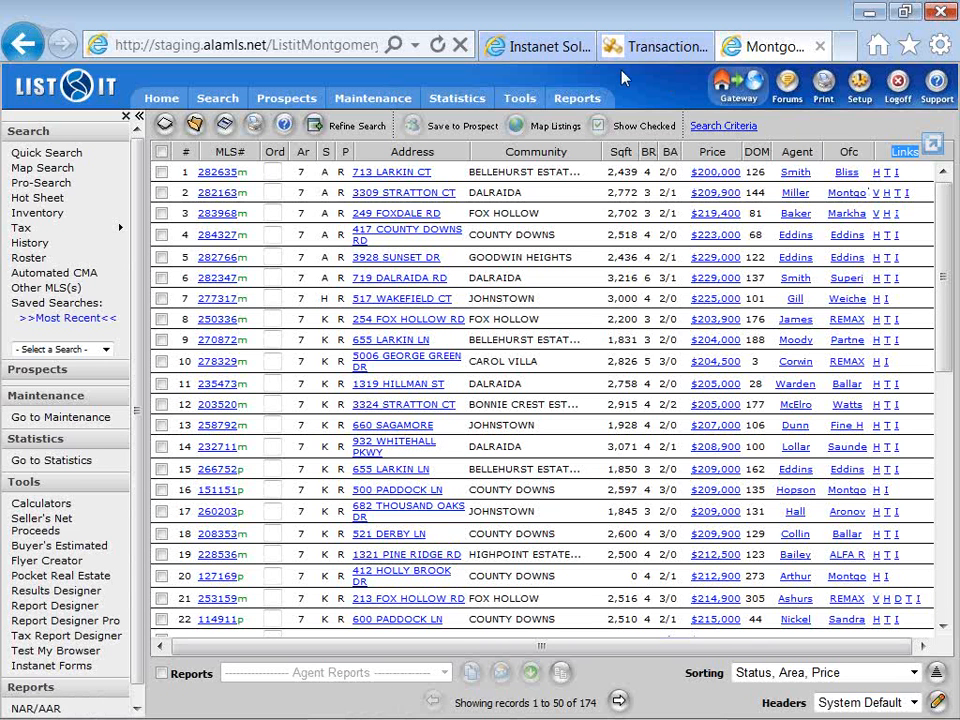
mouse_move(517, 100)
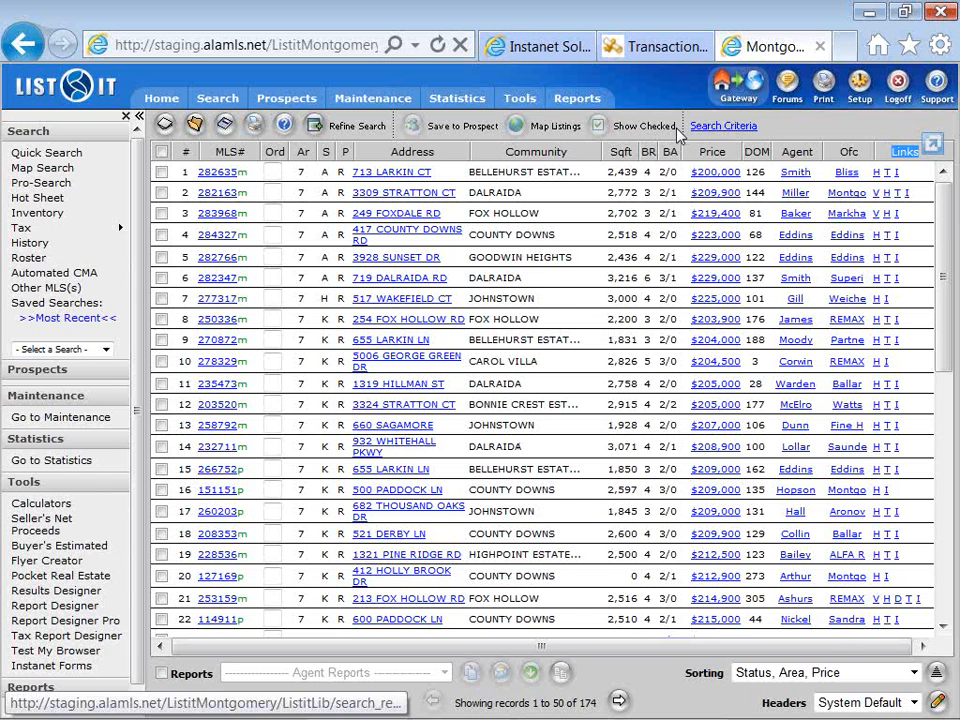
Return to TransactionDesk and open the custom document types in the broker administration tools.
left_click(665, 60)
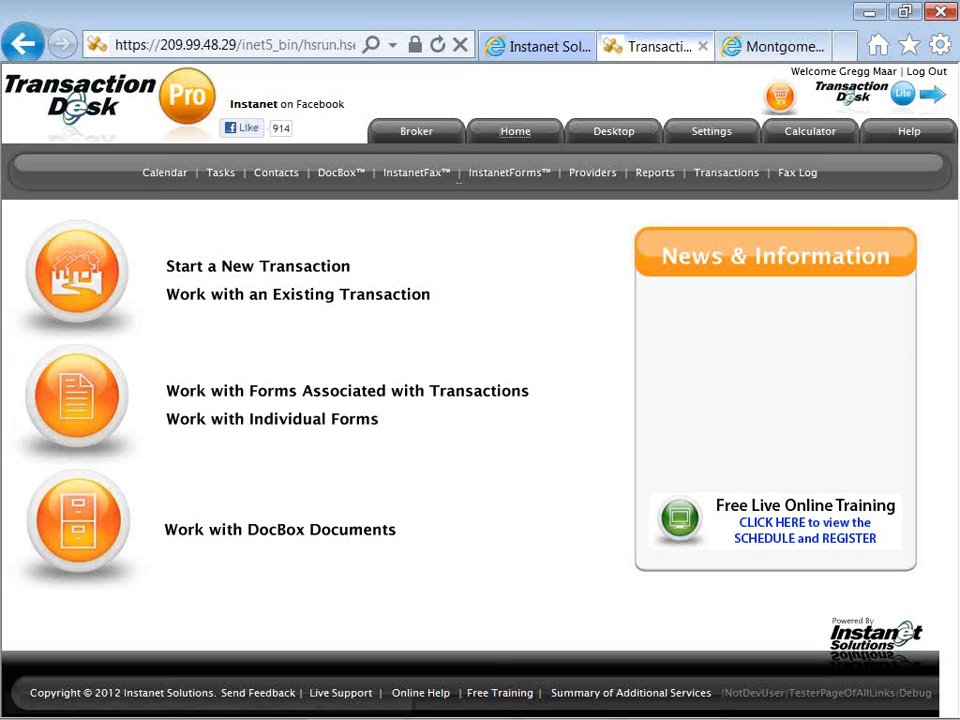
left_click(409, 145)
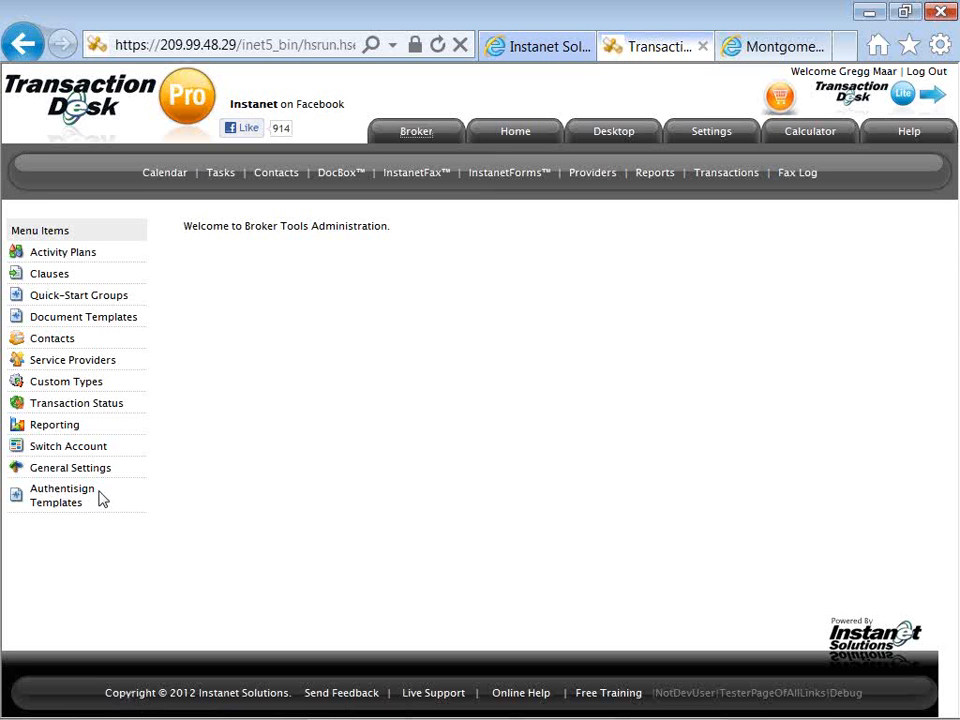
left_click(103, 386)
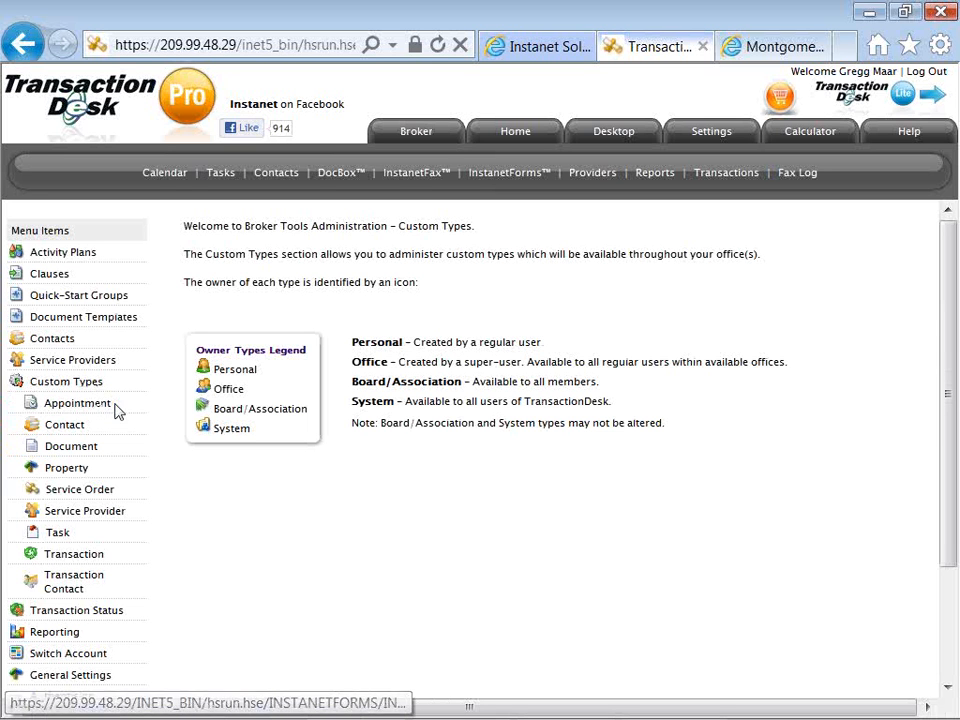
left_click(84, 430)
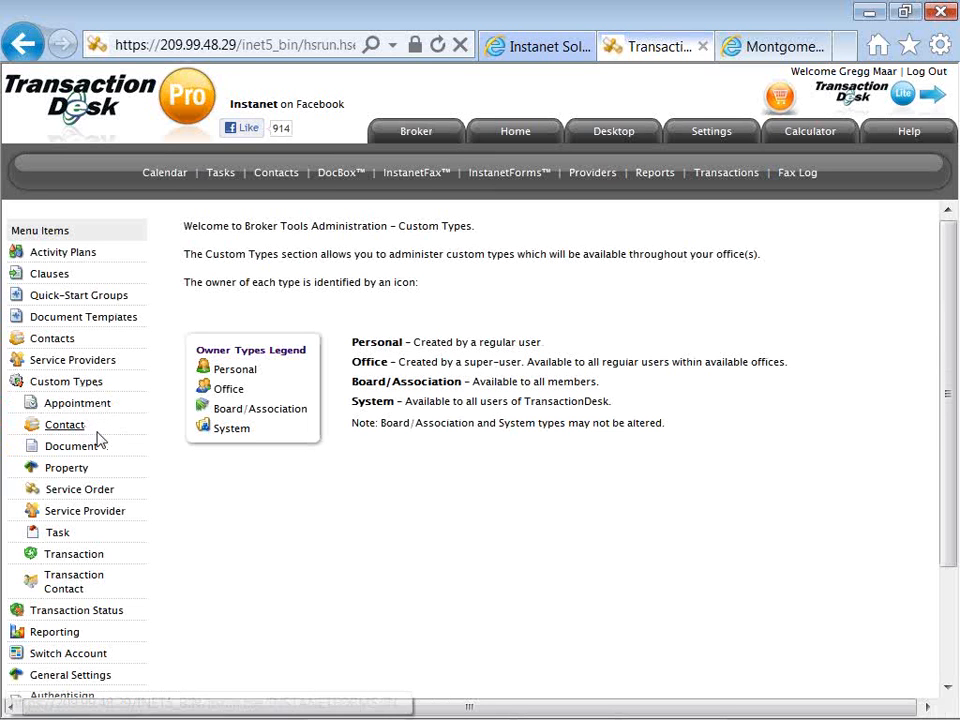
left_click(94, 449)
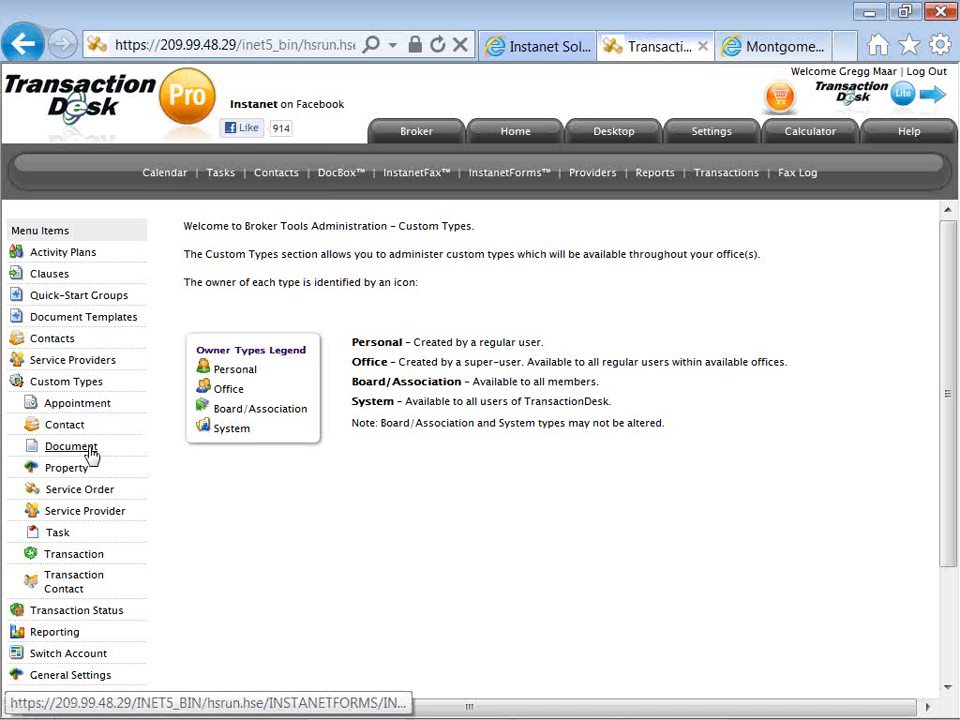
left_click(88, 451)
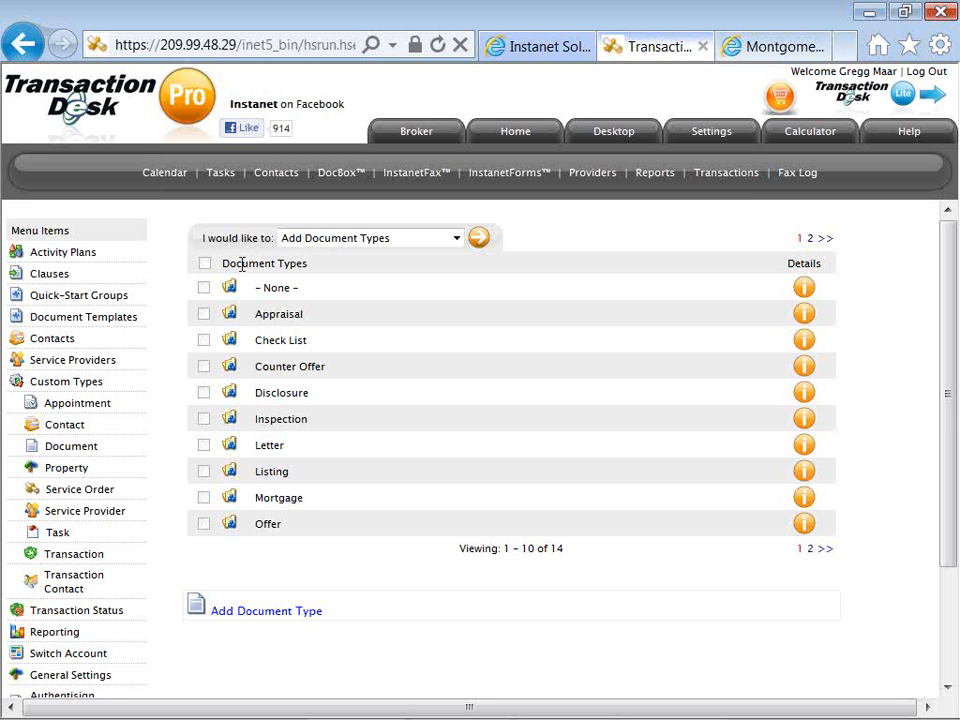
Add a custom document type named "Listing Agreement, Signed".
left_click(302, 242)
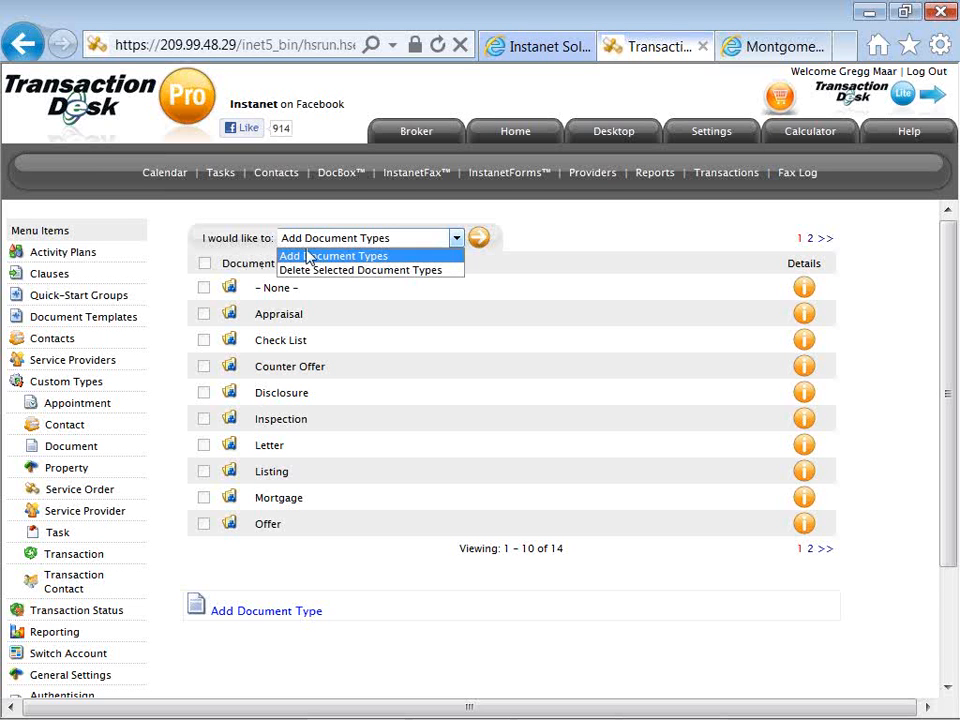
left_click(479, 240)
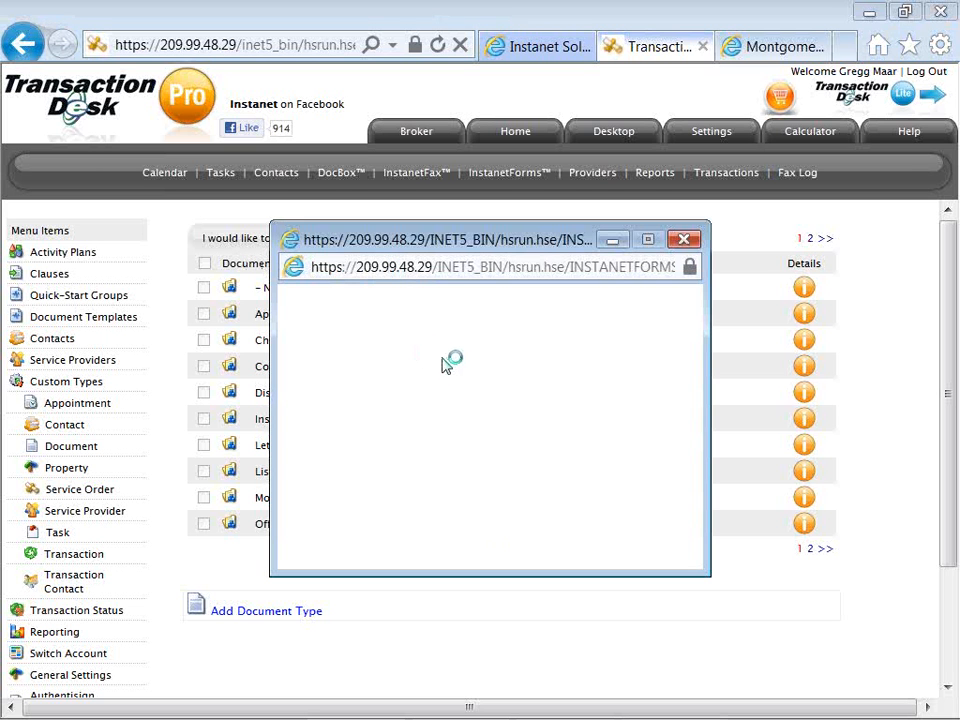
left_click(445, 344)
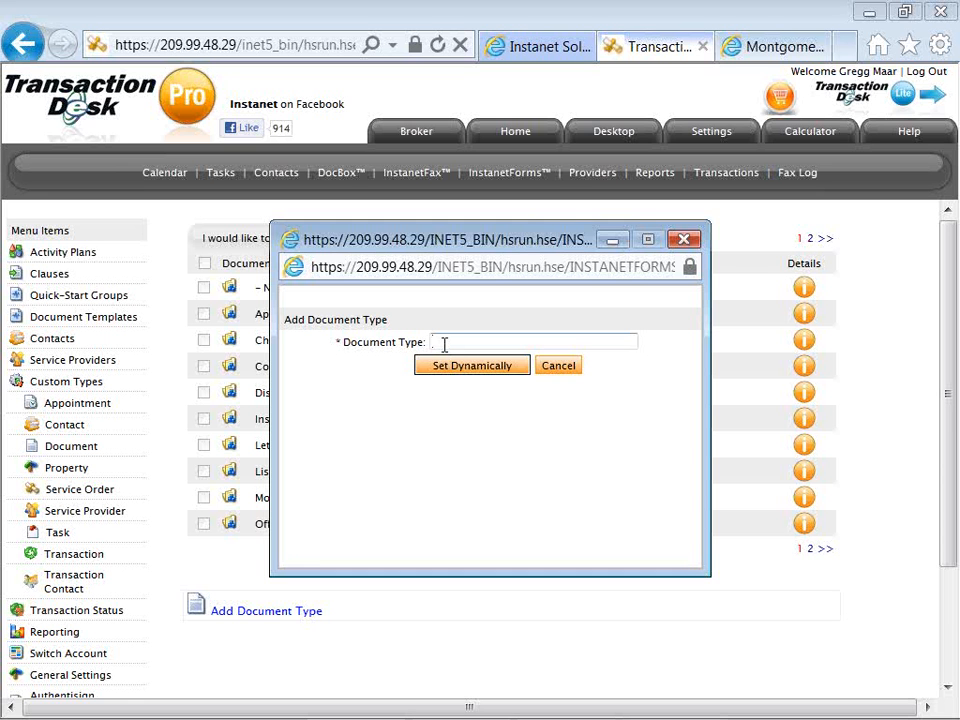
type("Signed")
key("Home")
type("Listing Agreement")
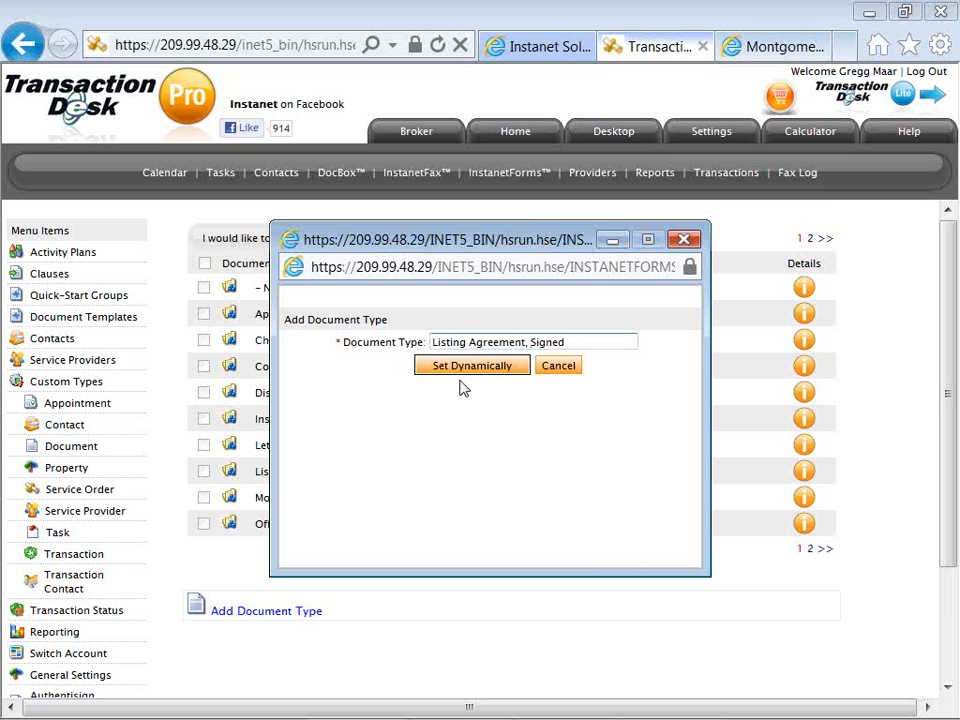
left_click(461, 374)
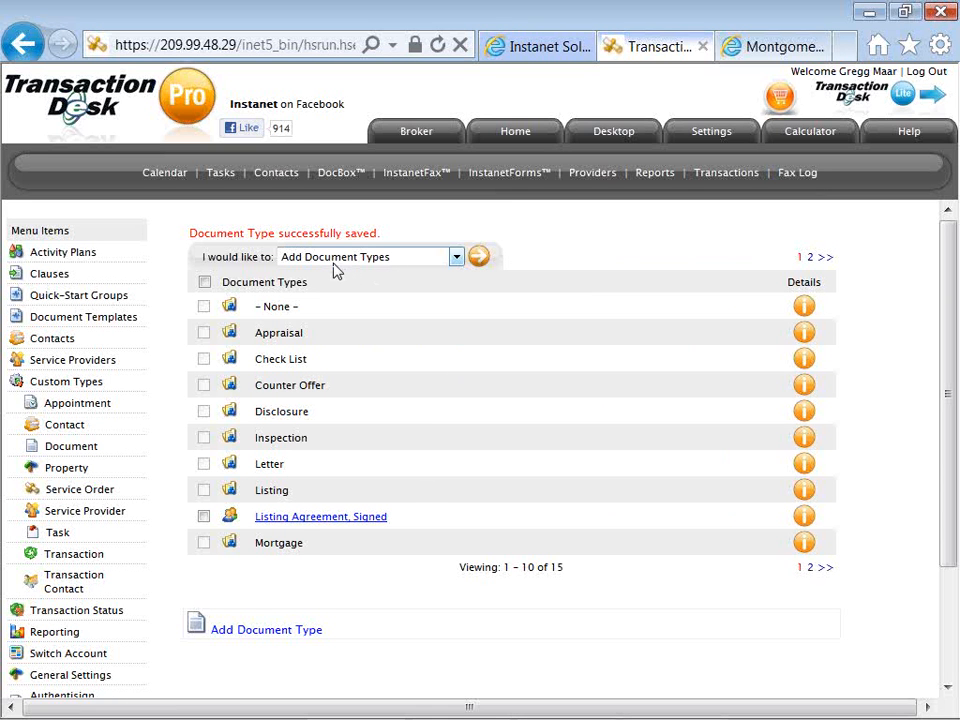
Add a custom document type named "Seller's Disclosure, Signed" and show the second page of document types.
left_click(479, 262)
left_click(463, 339)
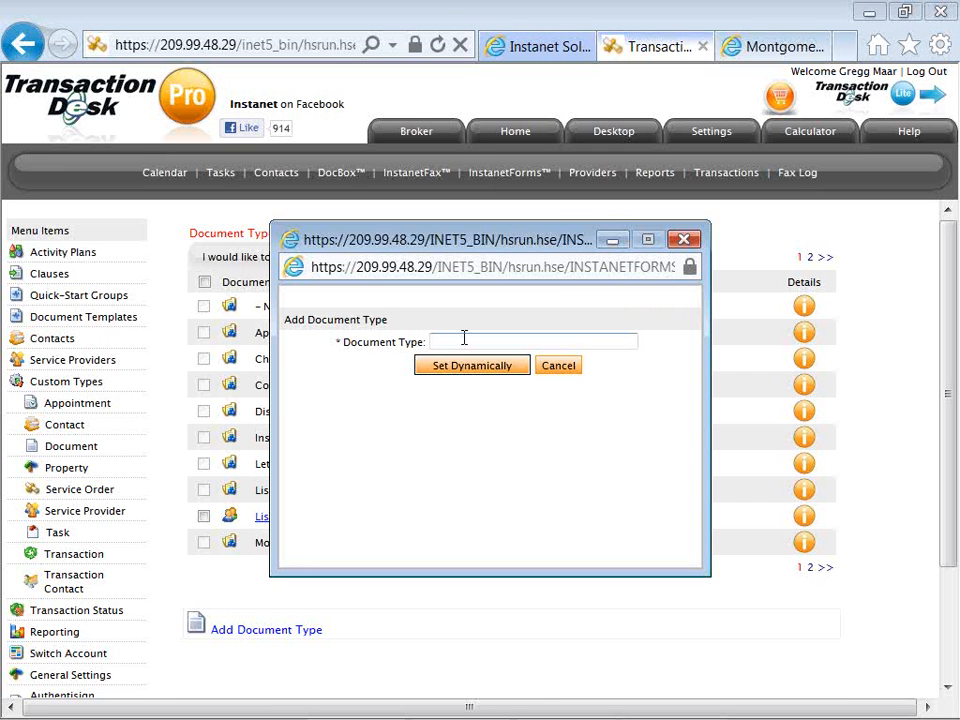
type("Sellers")
key("BackSpace")
type("'s Disclosure, Signed")
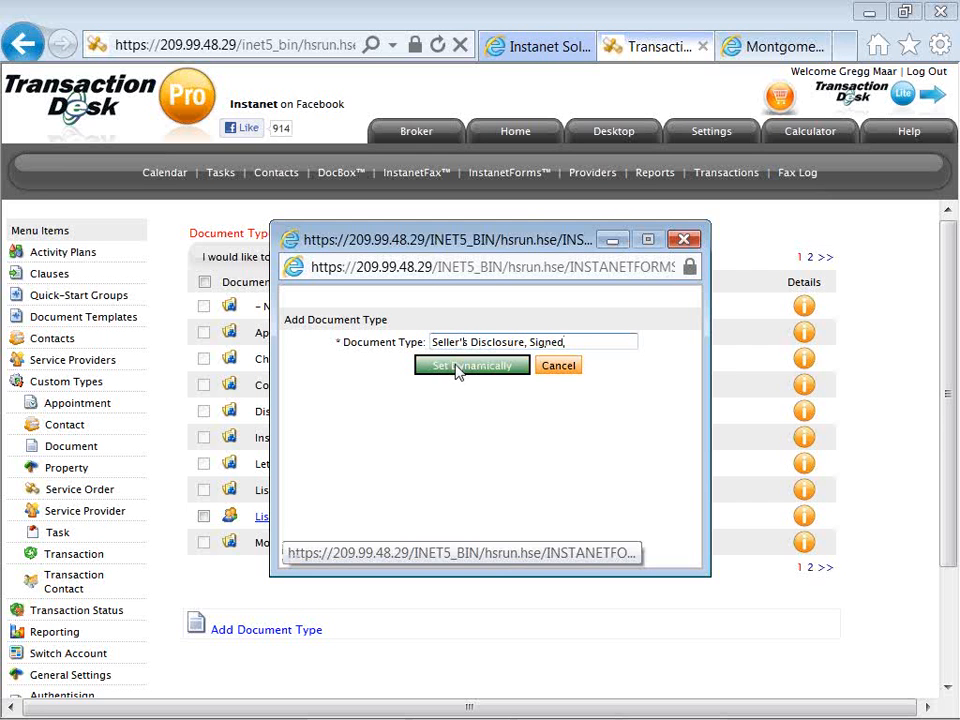
left_click(455, 369)
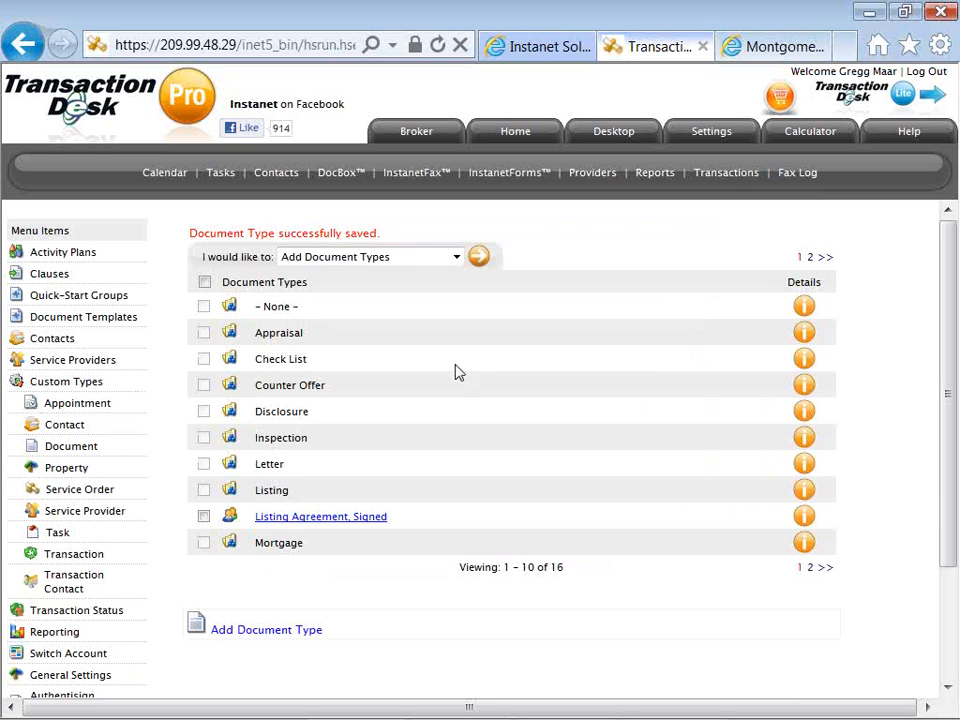
left_click(824, 569)
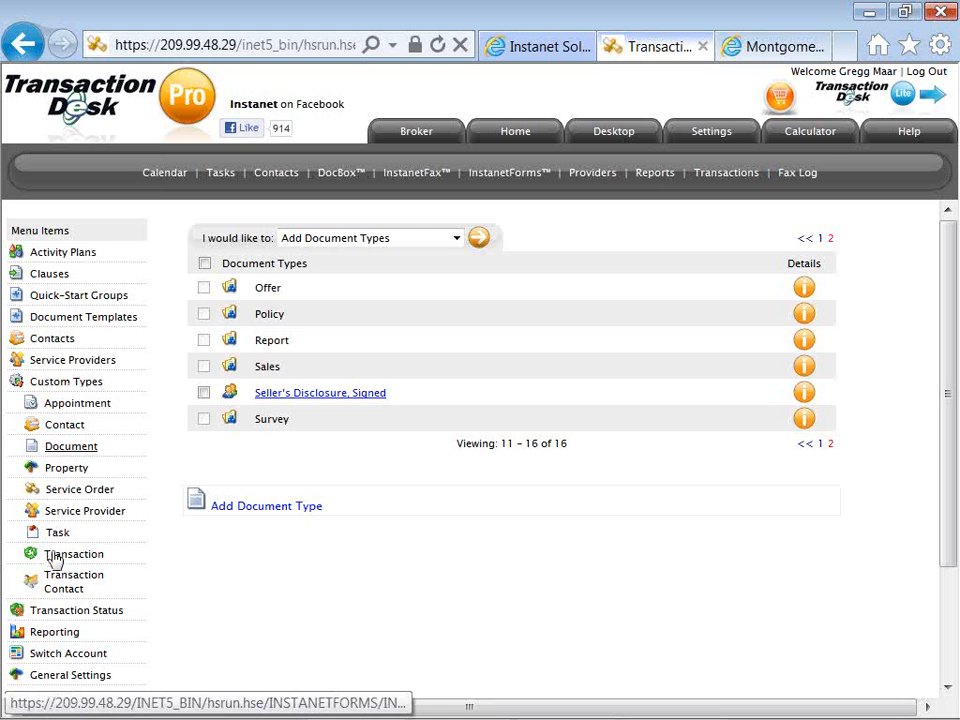
Review the custom transaction types and the list of service providers.
left_click(103, 562)
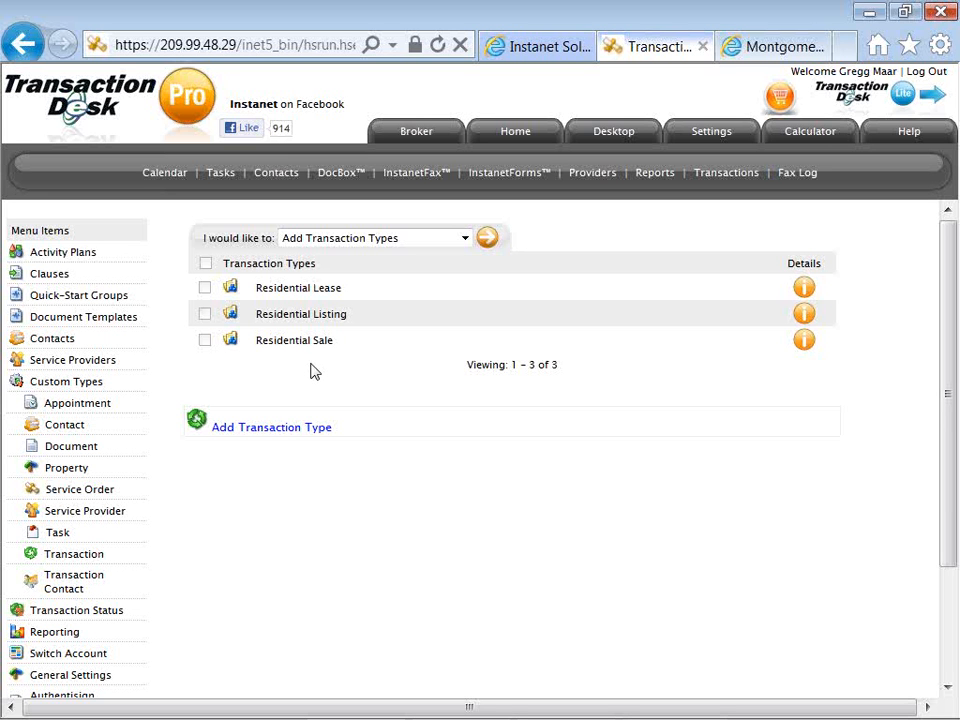
left_click(95, 366)
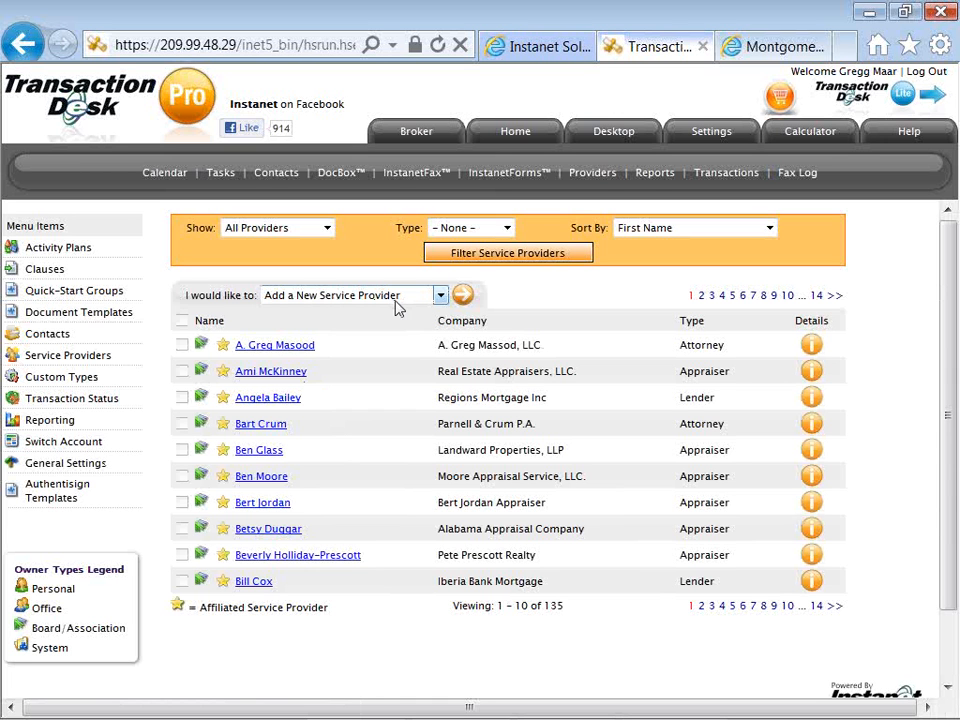
Start a new contact in the broker contacts and enter the contact's first and last name.
left_click(66, 338)
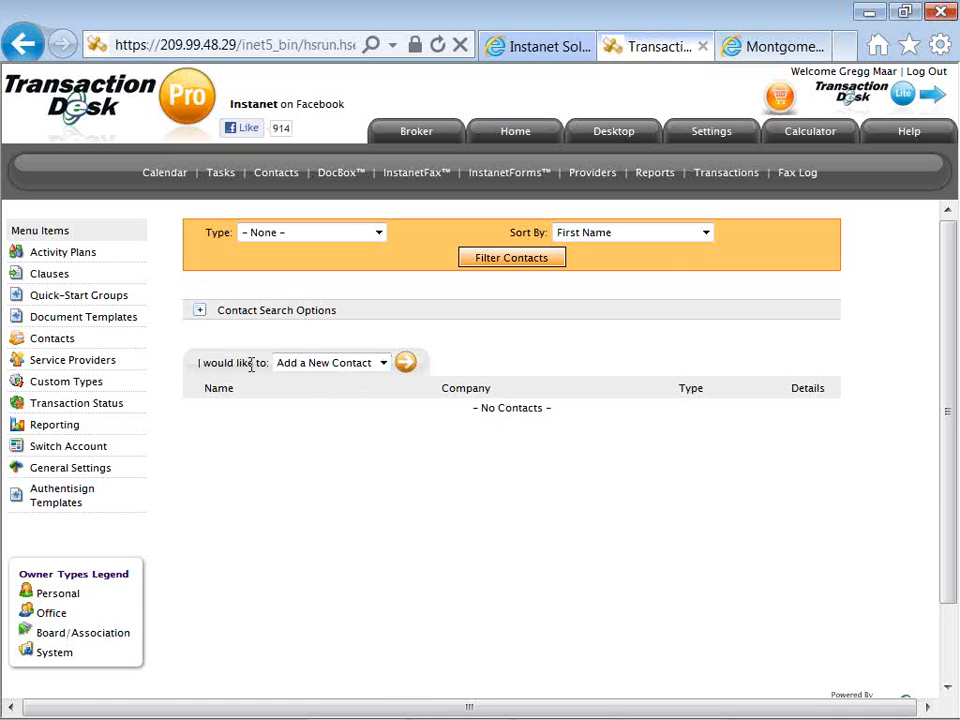
left_click(406, 365)
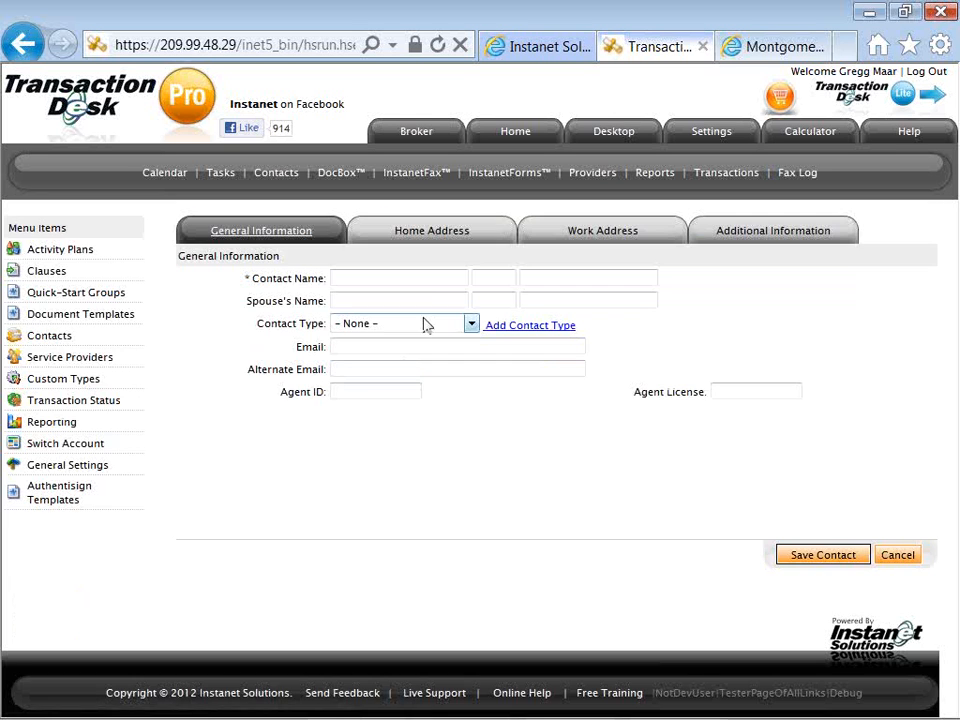
left_click(424, 281)
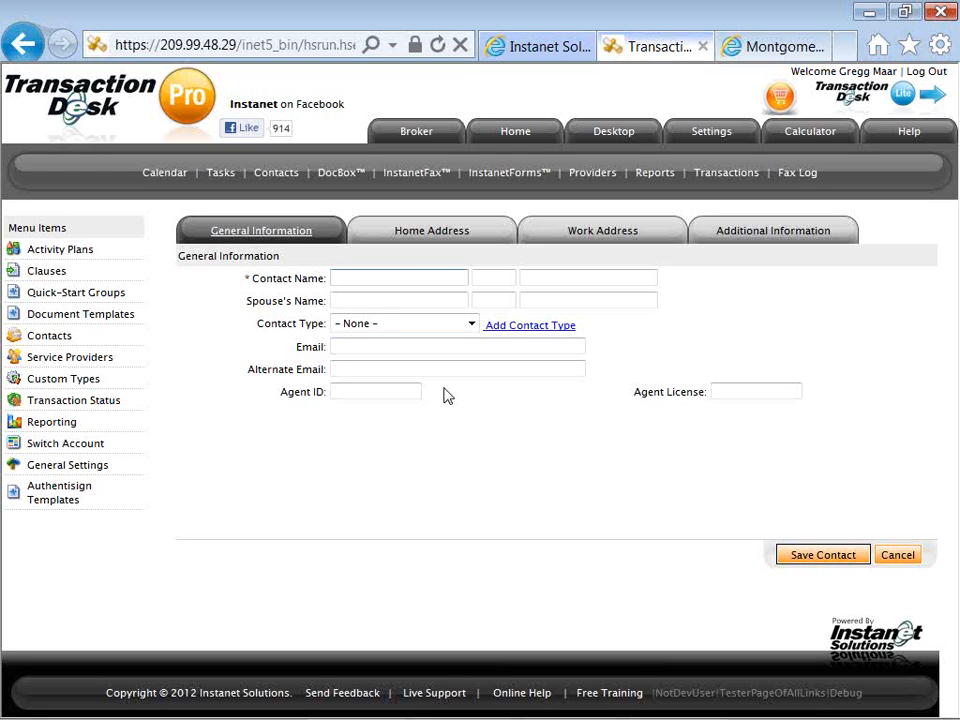
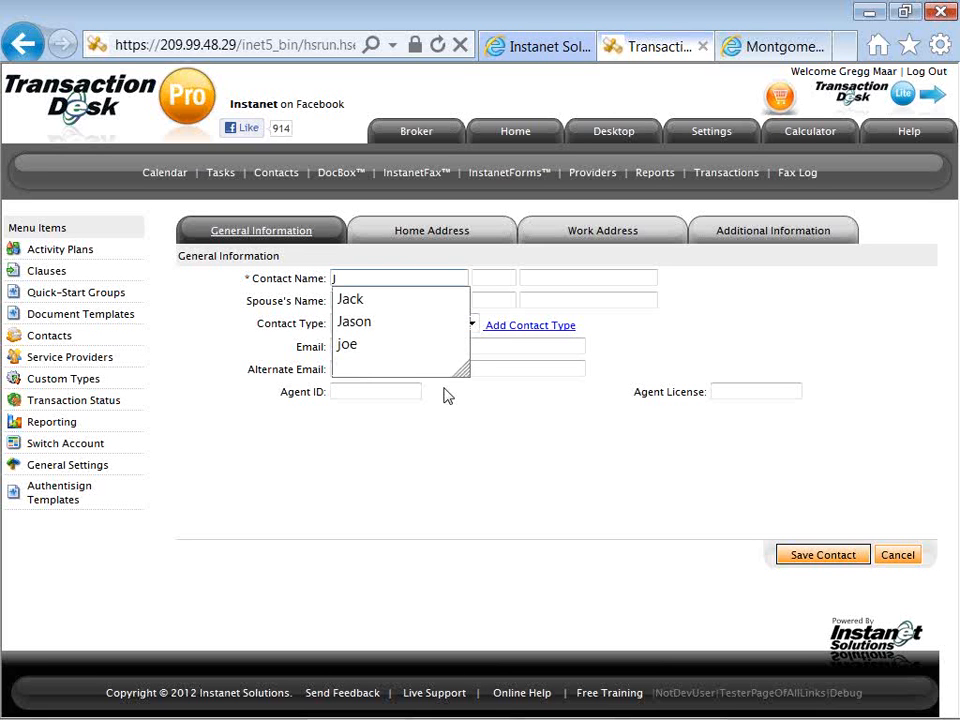
key("Down")
key("Down")
key("Tab")
key("Tab")
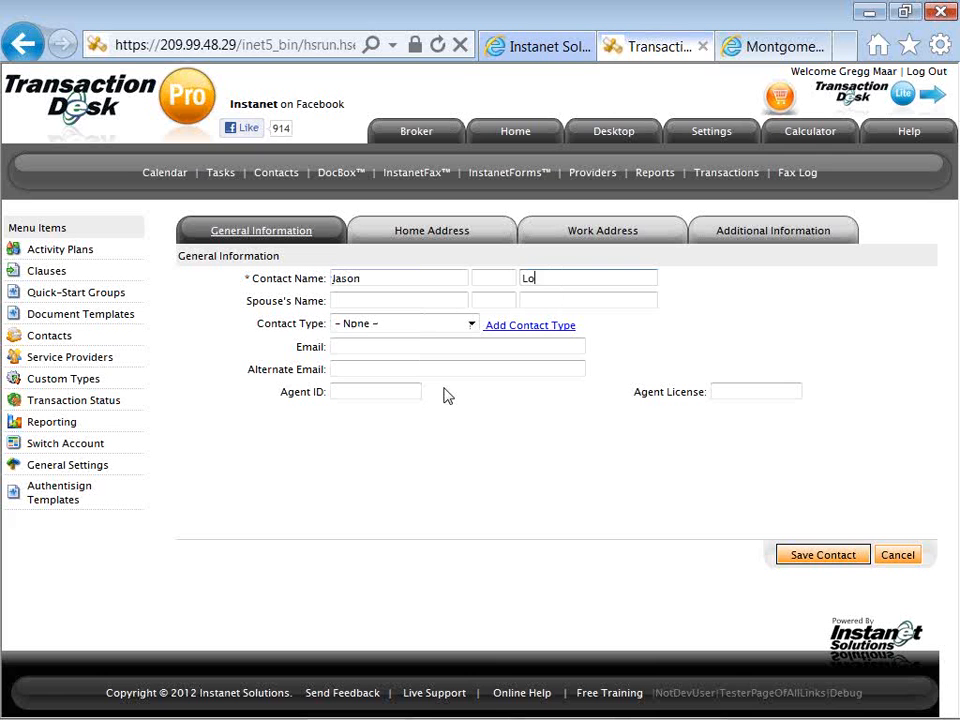
key("BackSpace")
key("BackSpace")
key("BackSpace")
key("BackSpace")
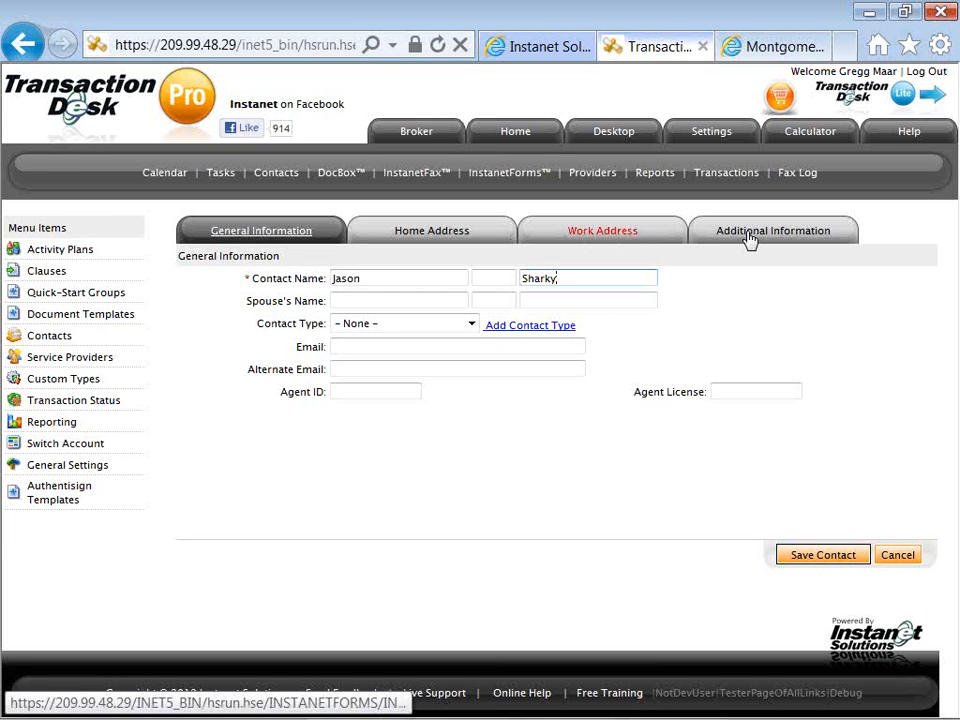
Enter the contact's work phone number in the work address details.
left_click(605, 240)
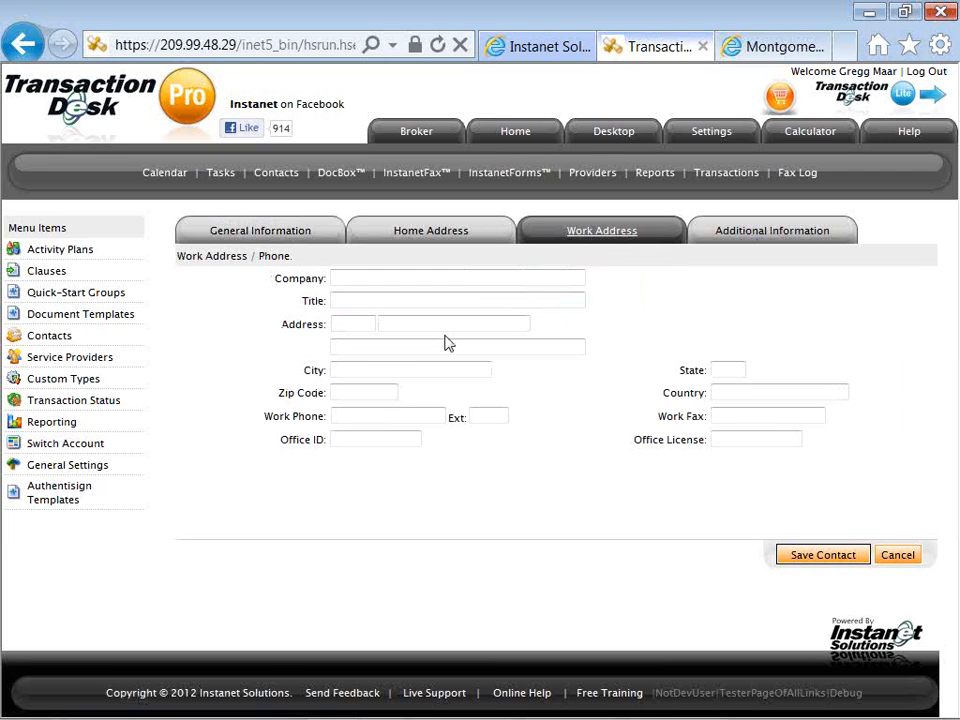
left_click(397, 414)
type("512-555-1212")
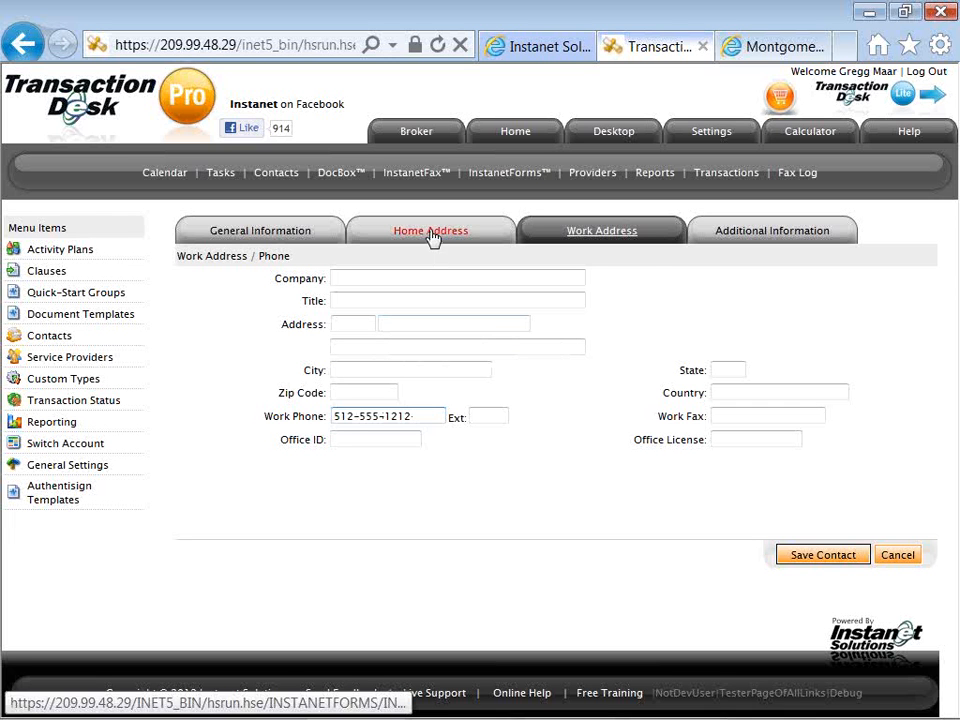
Fill in the contact's e-mail in the general information and save the contact.
left_click(300, 234)
left_click(350, 350)
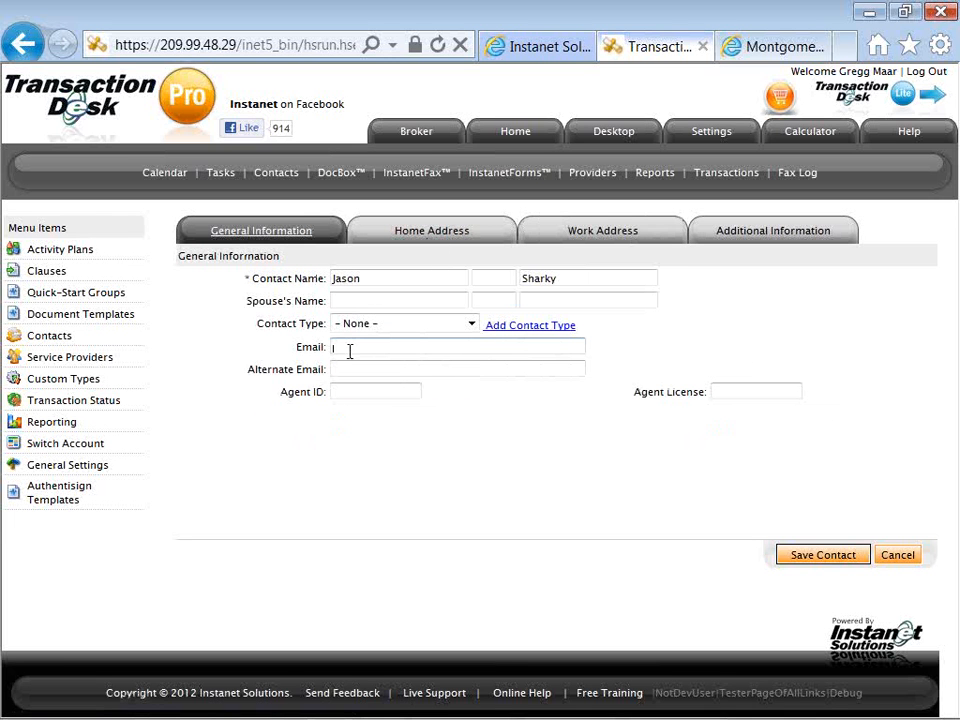
type("ac")
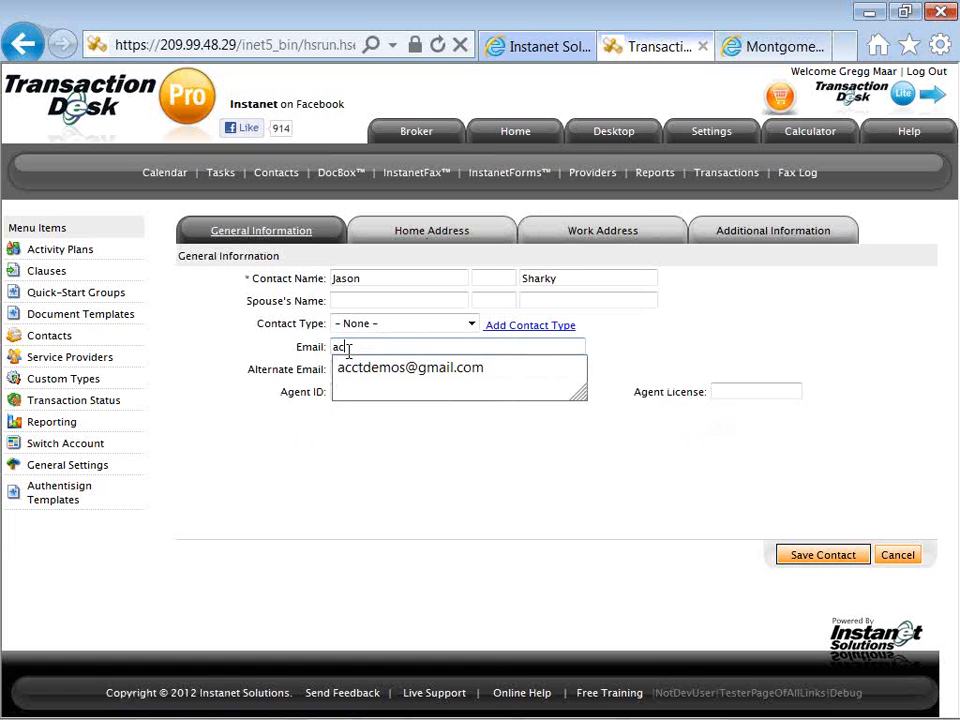
key("Down")
key("Tab")
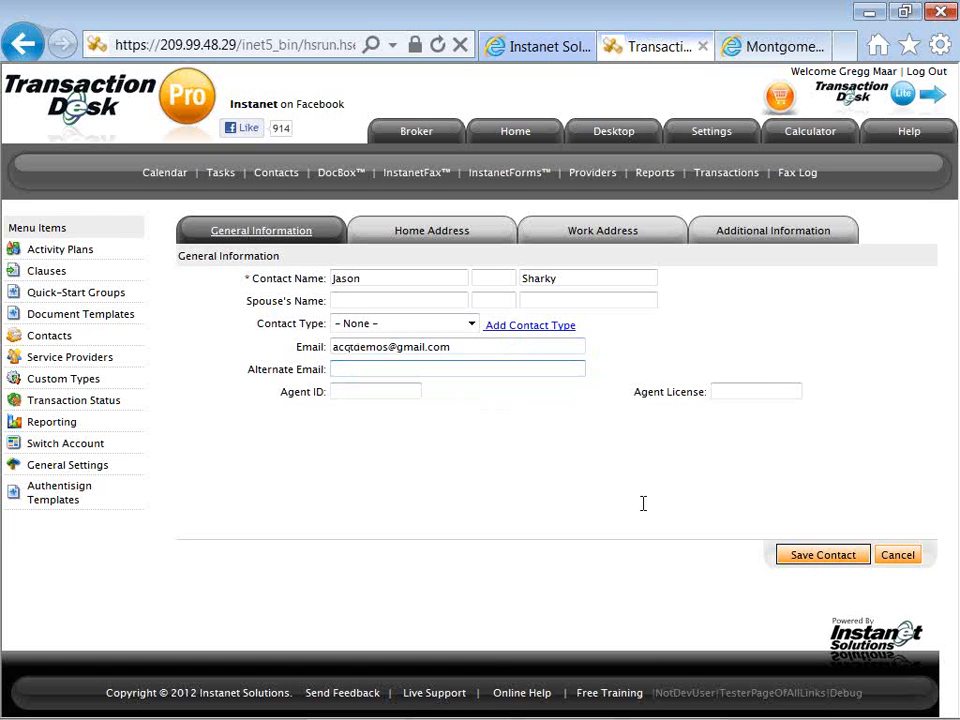
left_click(812, 556)
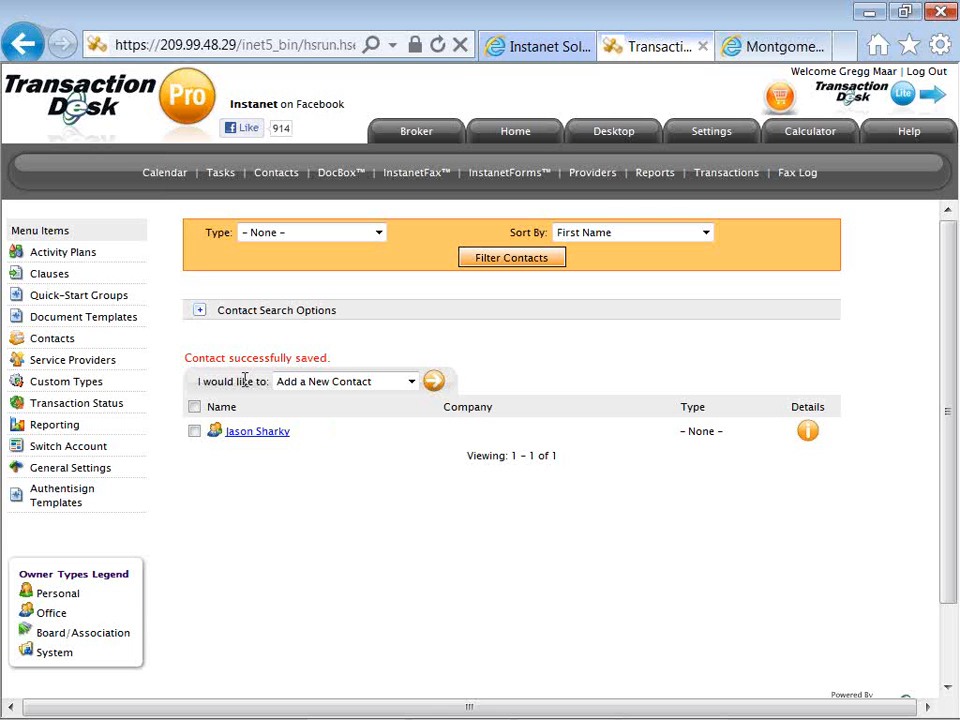
Activate the BrokerFile Review functionality for document templates with the Staff role and save the settings.
left_click(88, 320)
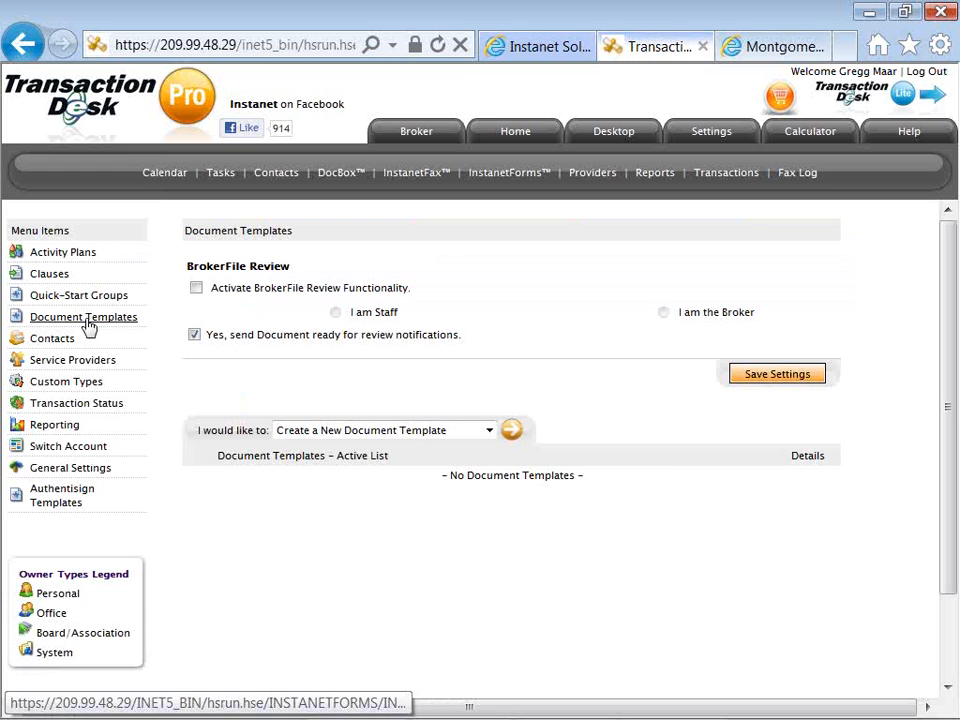
left_click(197, 288)
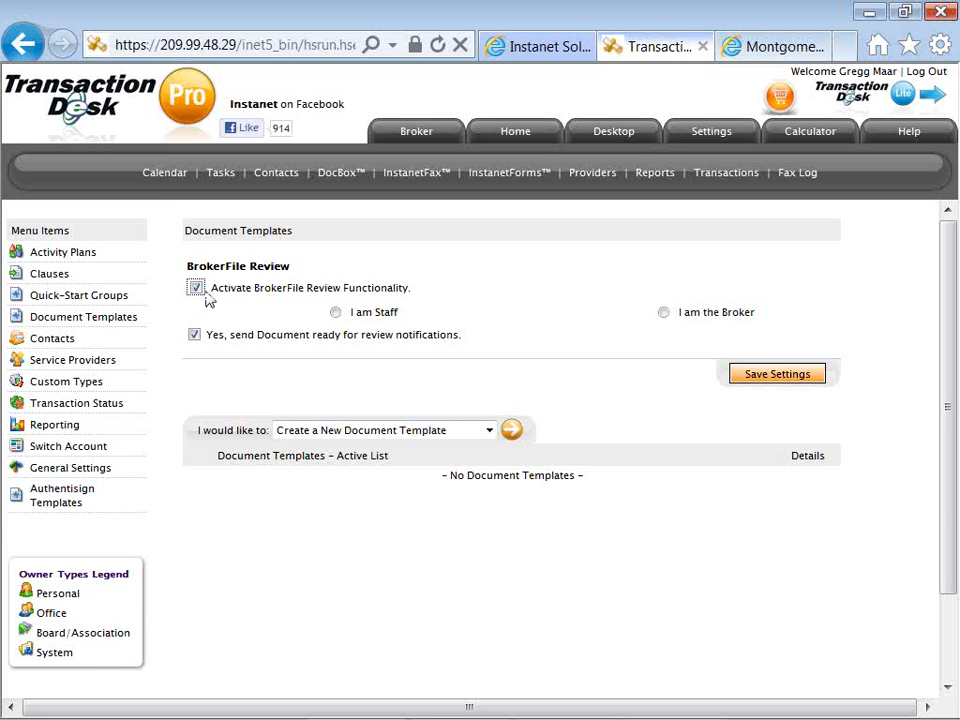
left_click(336, 313)
left_click(665, 315)
left_click(336, 313)
left_click(743, 380)
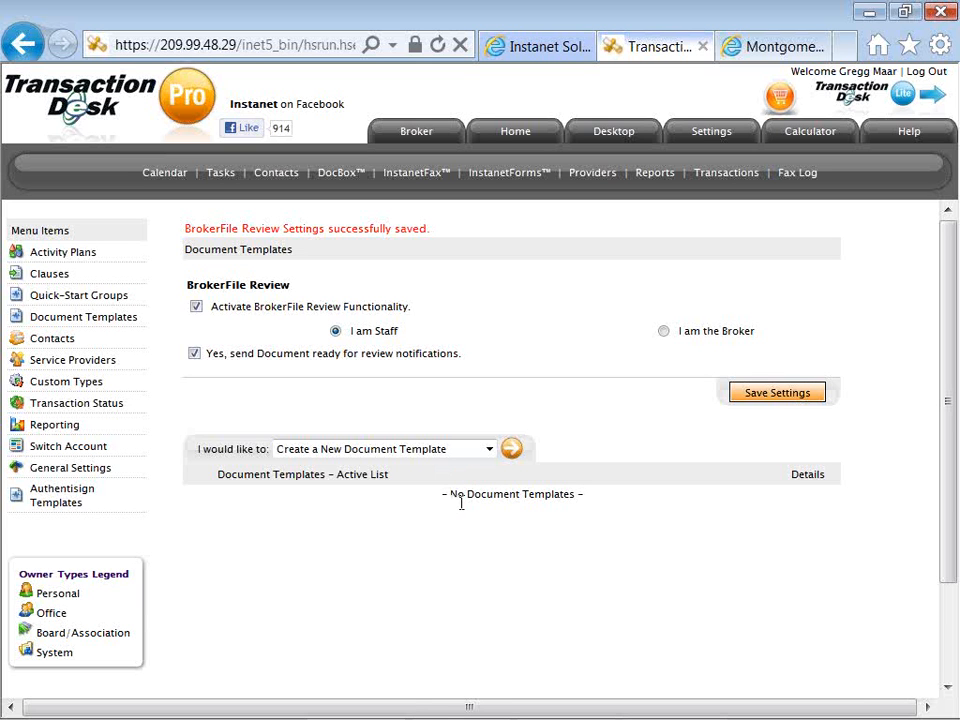
Start a new document template and name it "SFR Listing Doc Template".
left_click(511, 452)
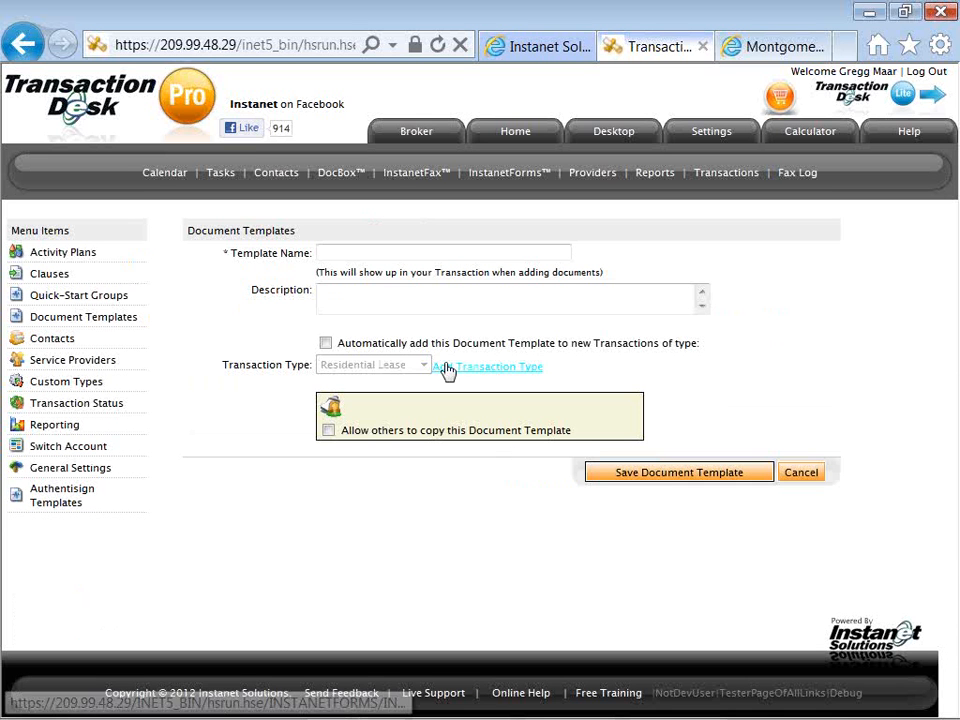
left_click(397, 254)
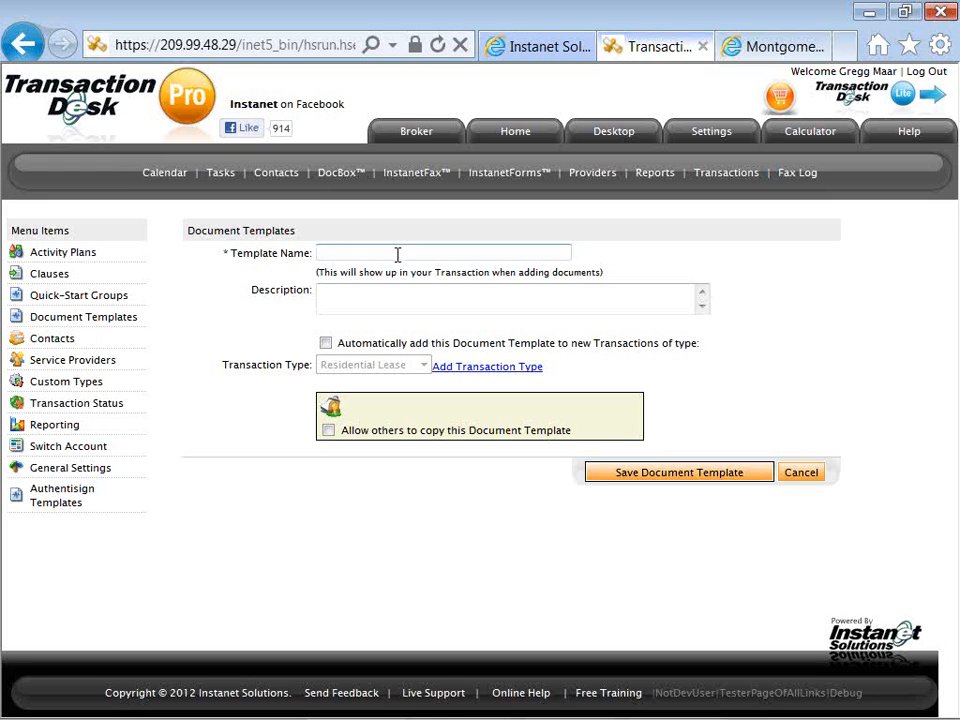
type("SFR Listing,")
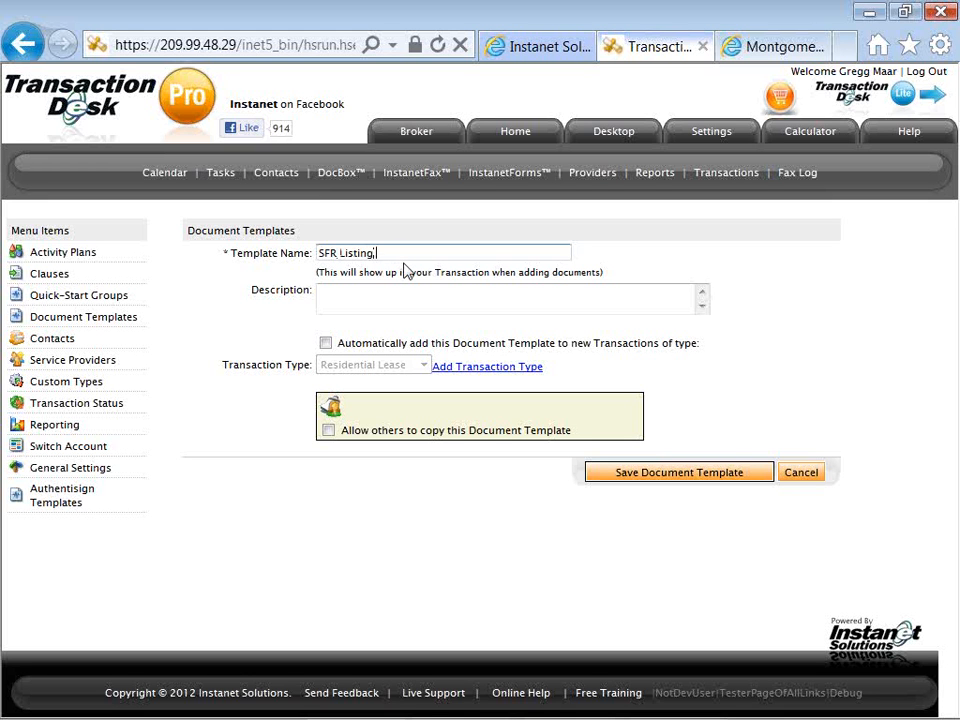
type(" DocTemplate")
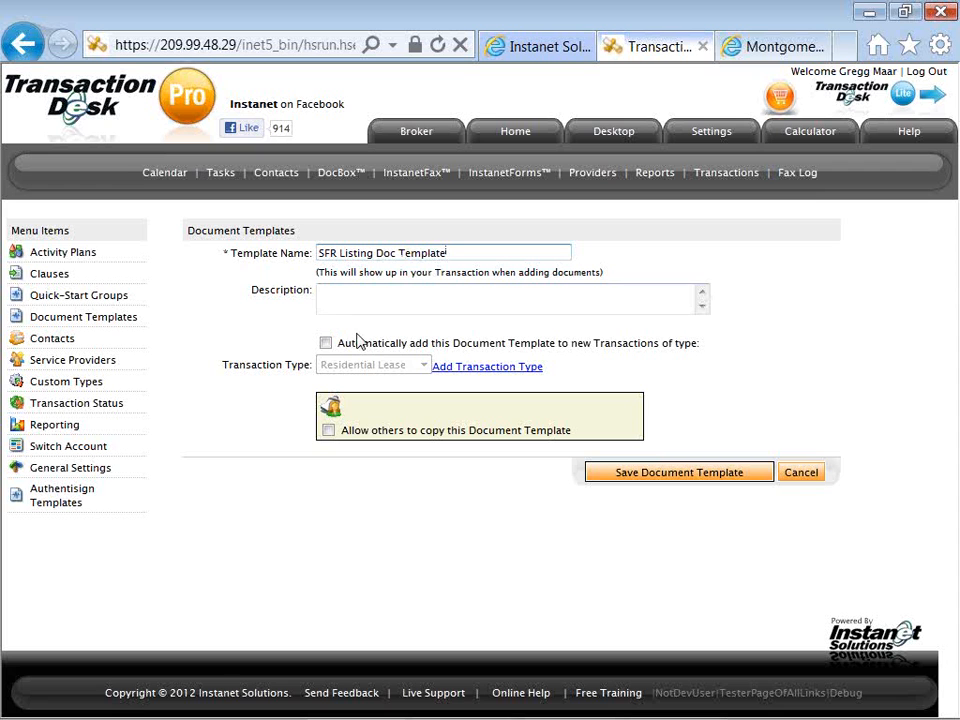
Set the document template to be added automatically to new transactions of type Residential Listing.
left_click(325, 343)
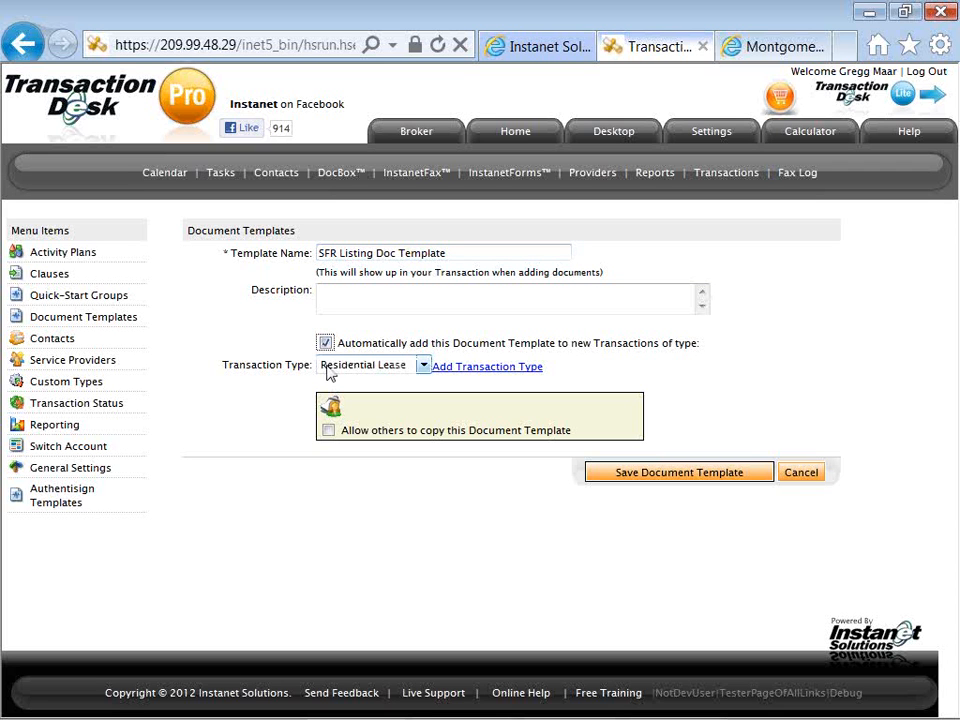
left_click(329, 369)
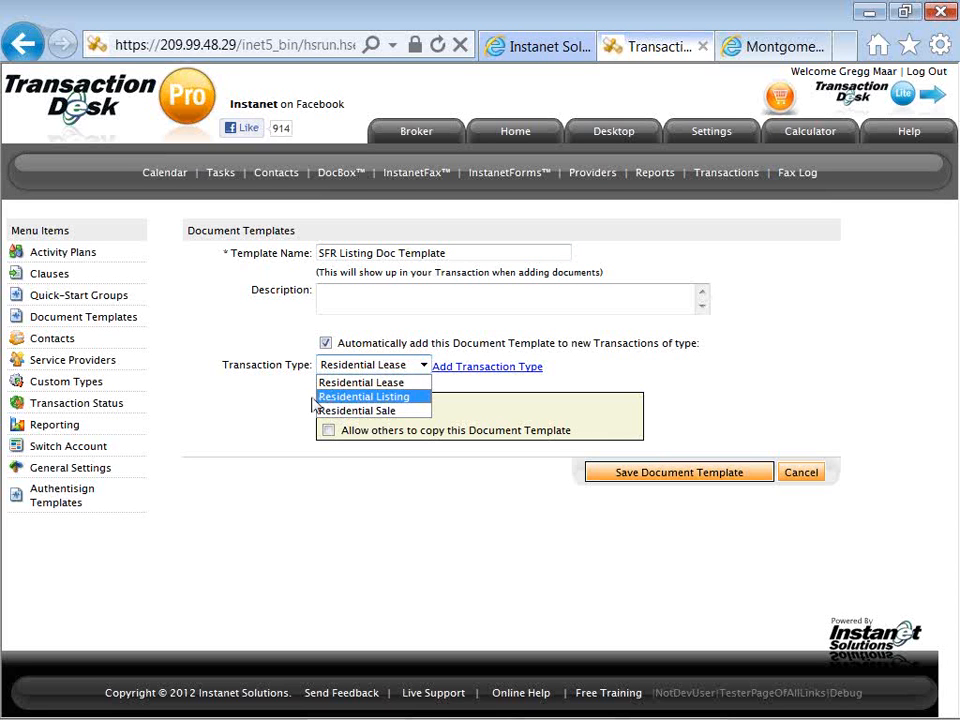
left_click(318, 397)
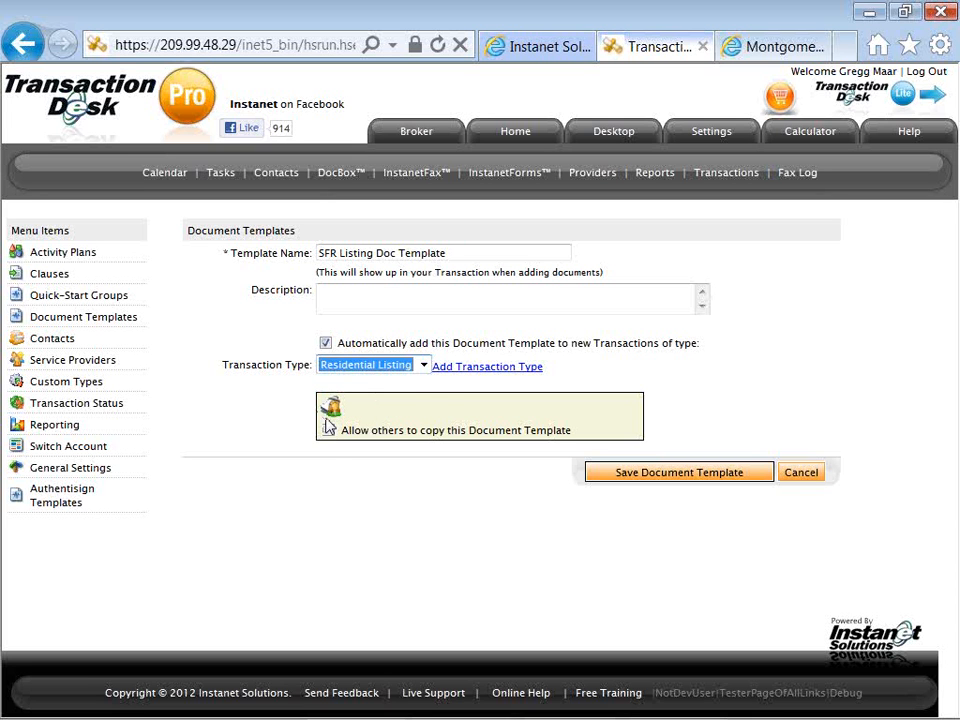
Allow others to copy the document template, turn off its automatic addition to new transactions, and save it.
left_click(327, 430)
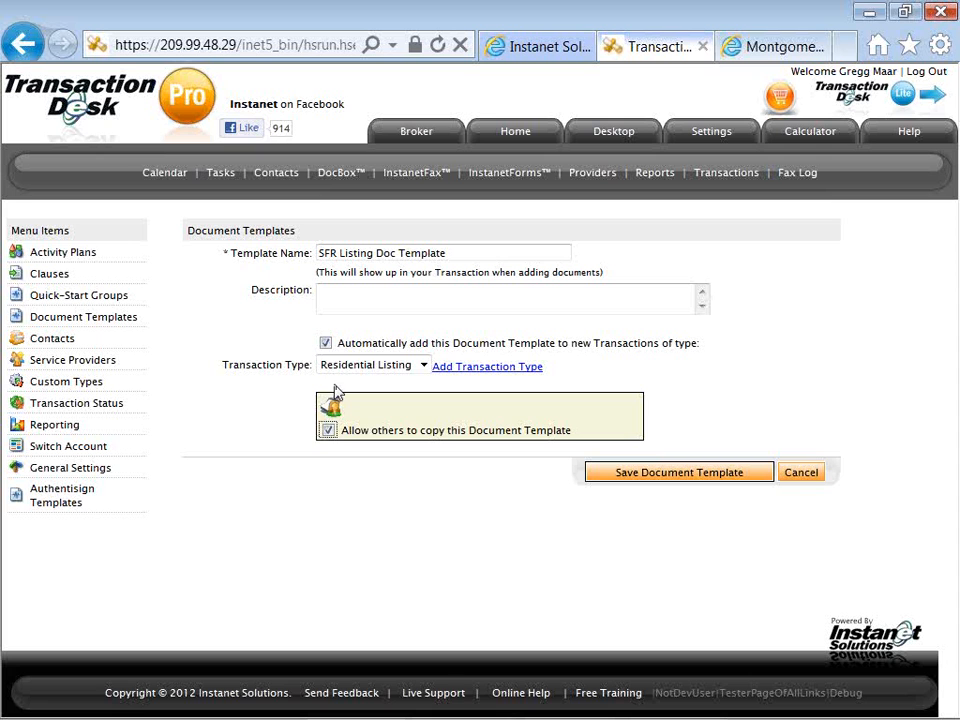
left_click(325, 344)
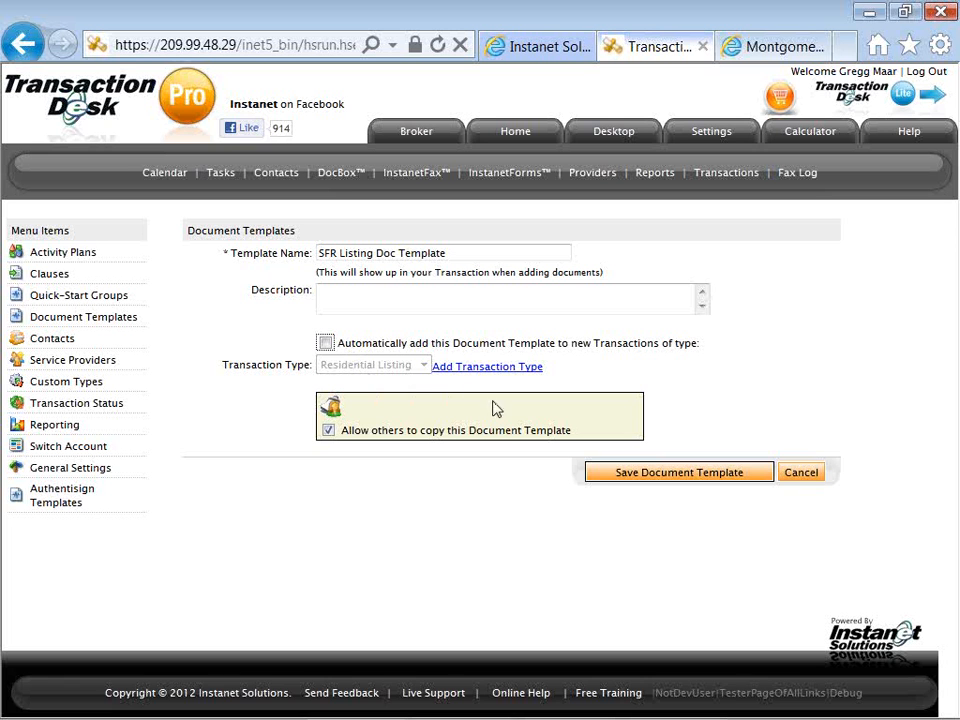
left_click(602, 476)
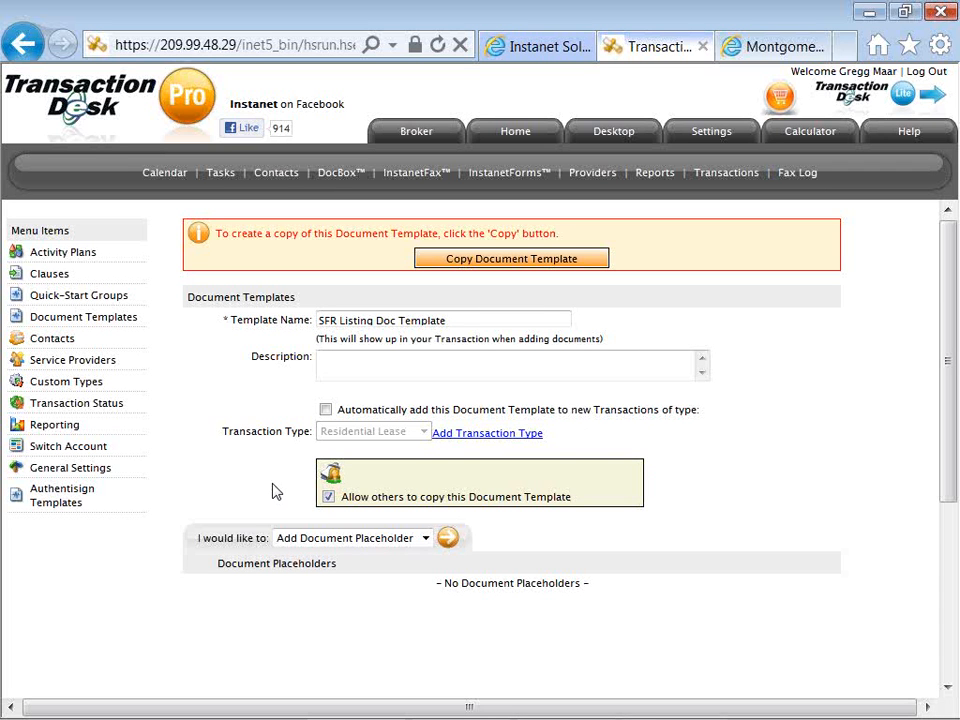
Start a document placeholder in the template for "Listing Agreement, Signed" and mark it as a mandatory document.
scroll(275, 490, "down", 2)
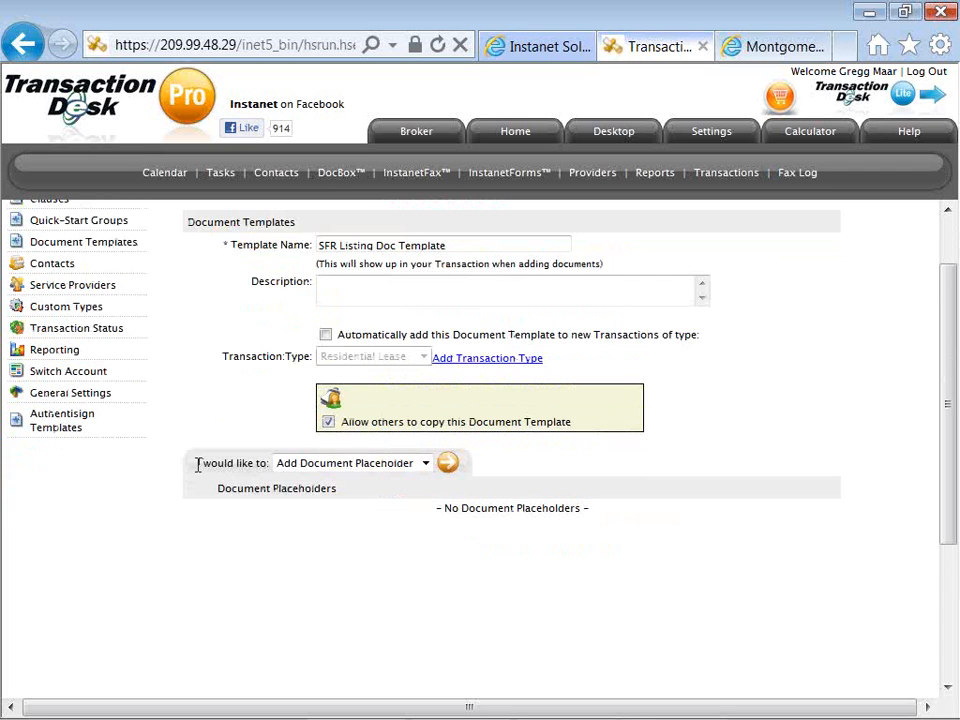
left_click_drag(198, 463, 450, 480)
left_click(494, 467)
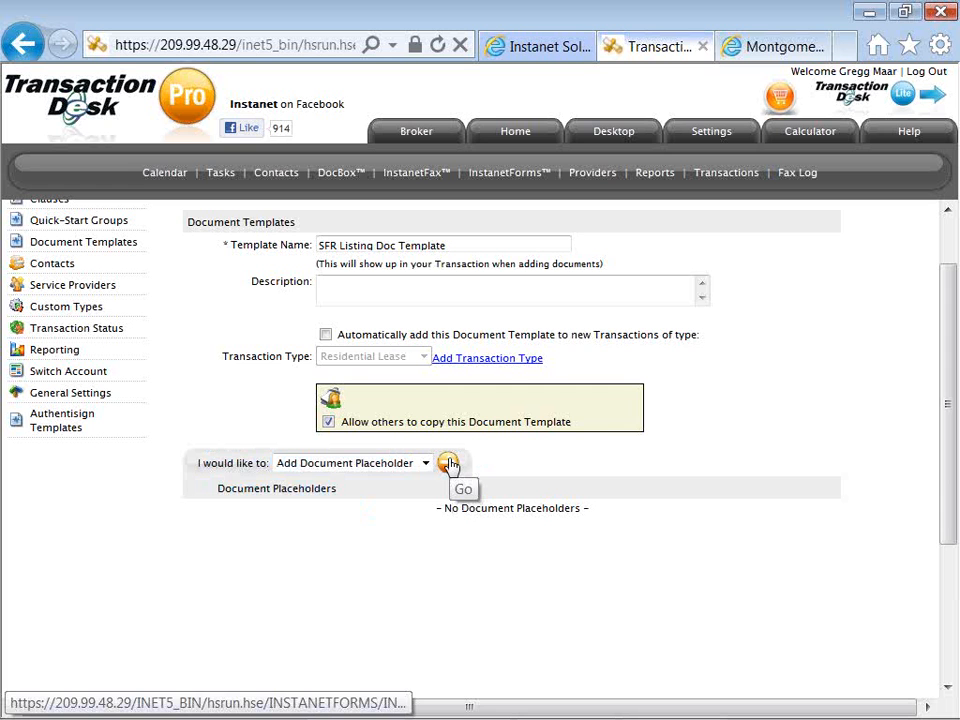
left_click(447, 463)
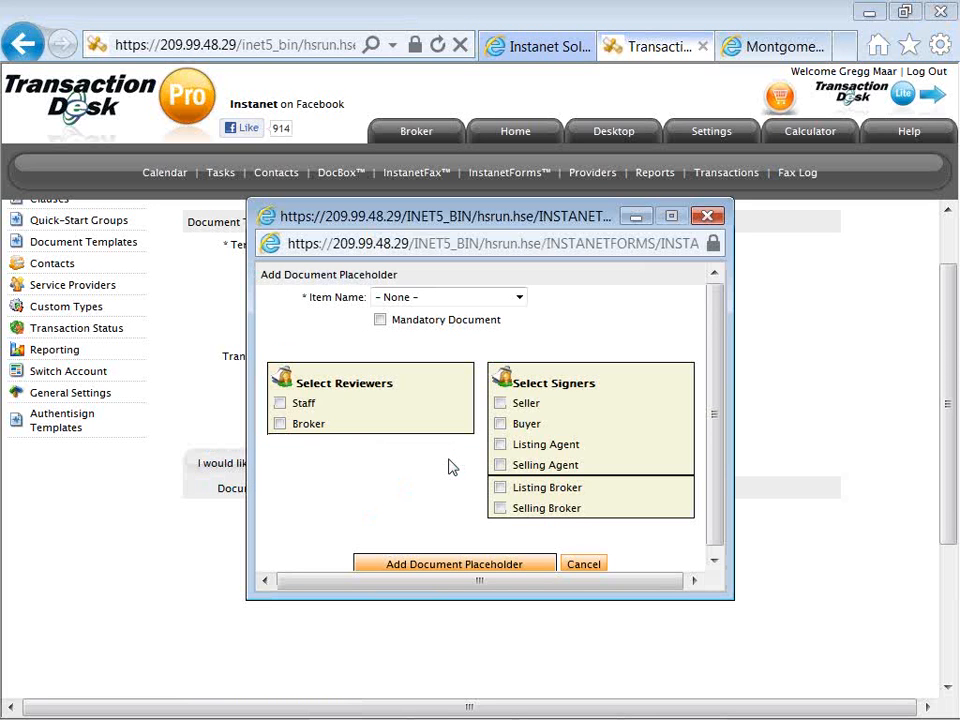
left_click(449, 298)
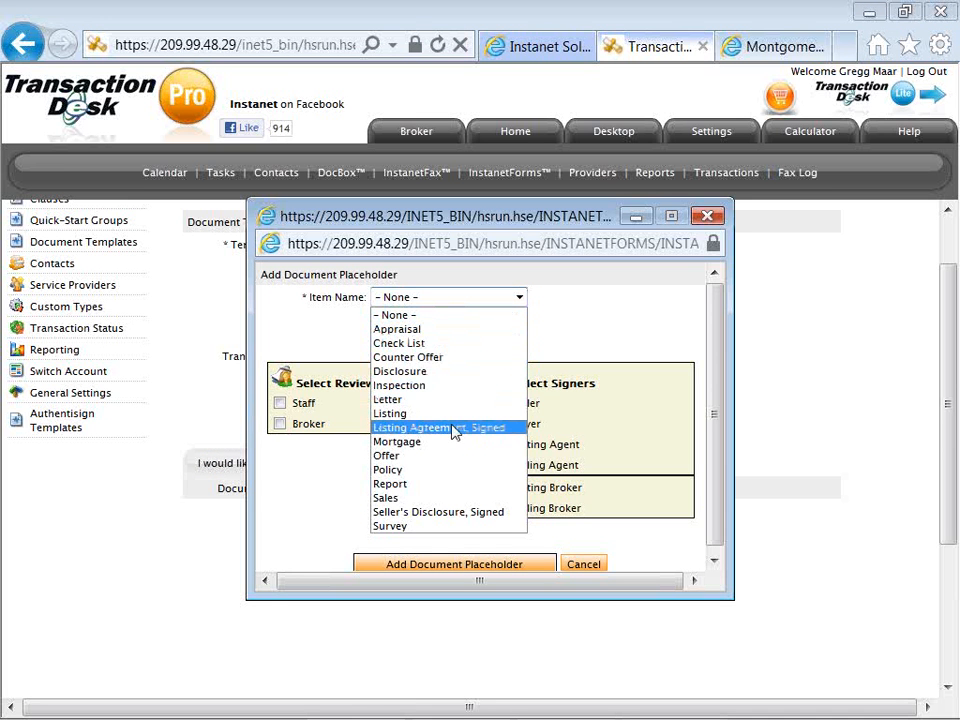
left_click(505, 430)
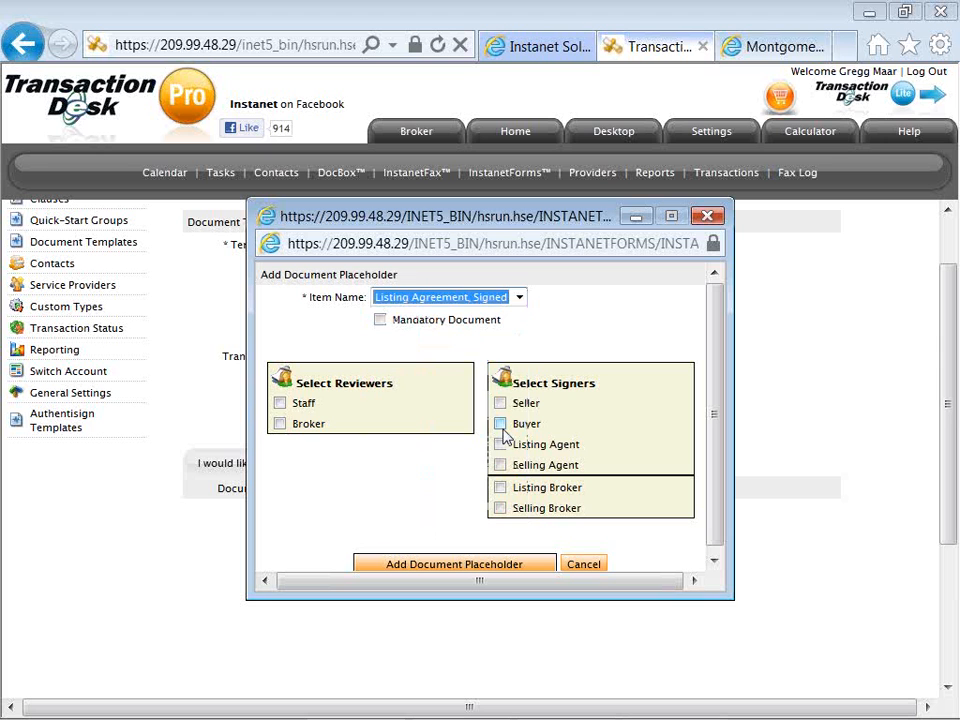
left_click(380, 321)
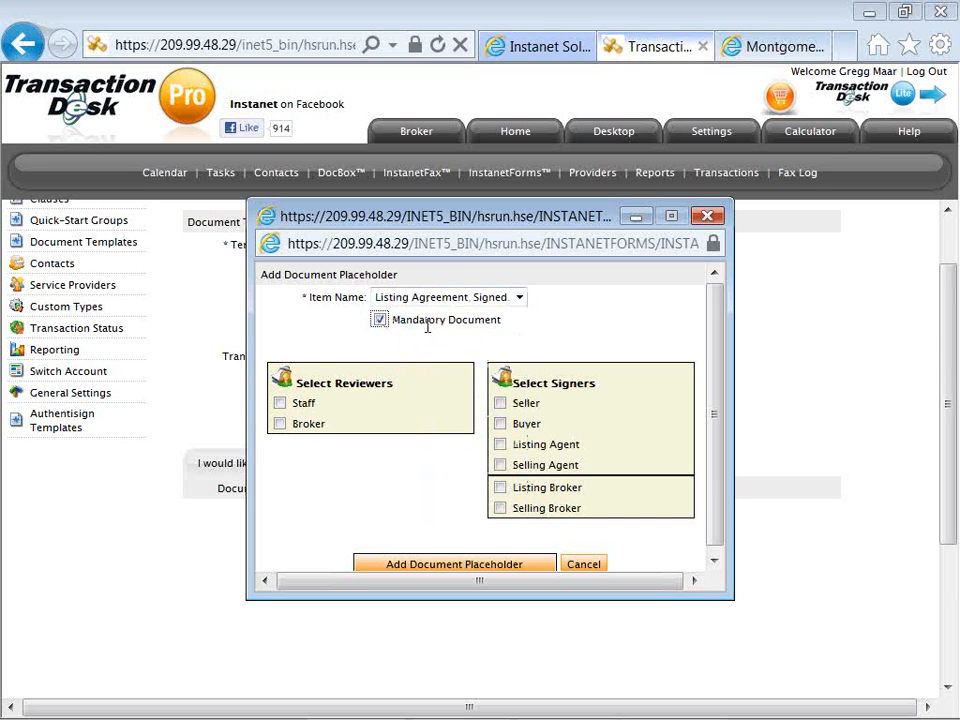
Assign Broker as reviewer and Seller and Listing Agent as signers, and add the listing agreement placeholder to the template.
left_click(280, 405)
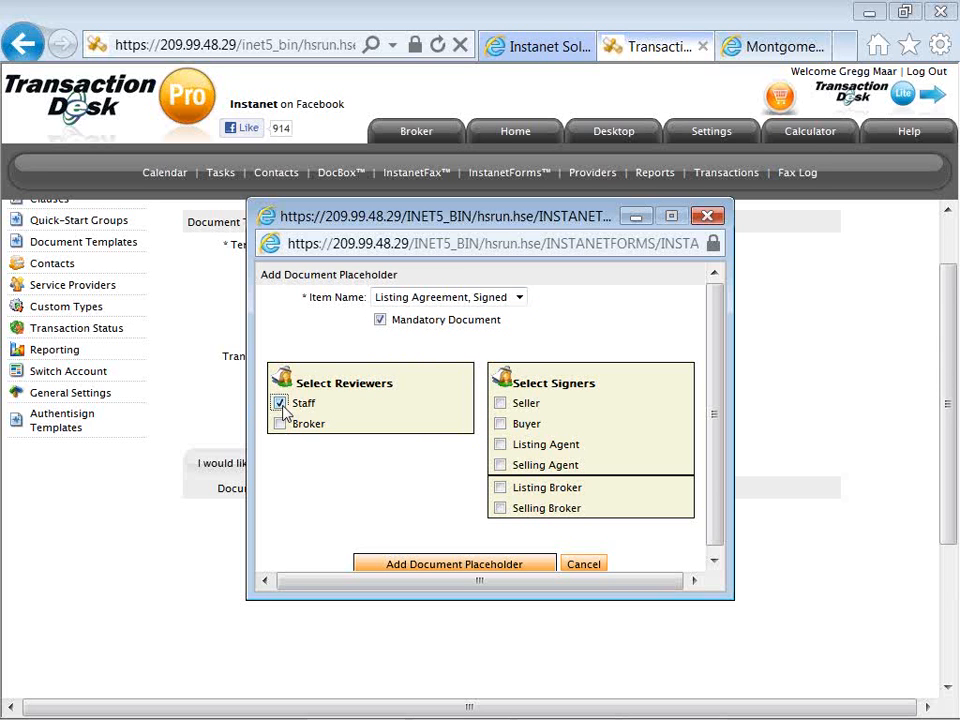
left_click(280, 425)
left_click(279, 404)
left_click(501, 404)
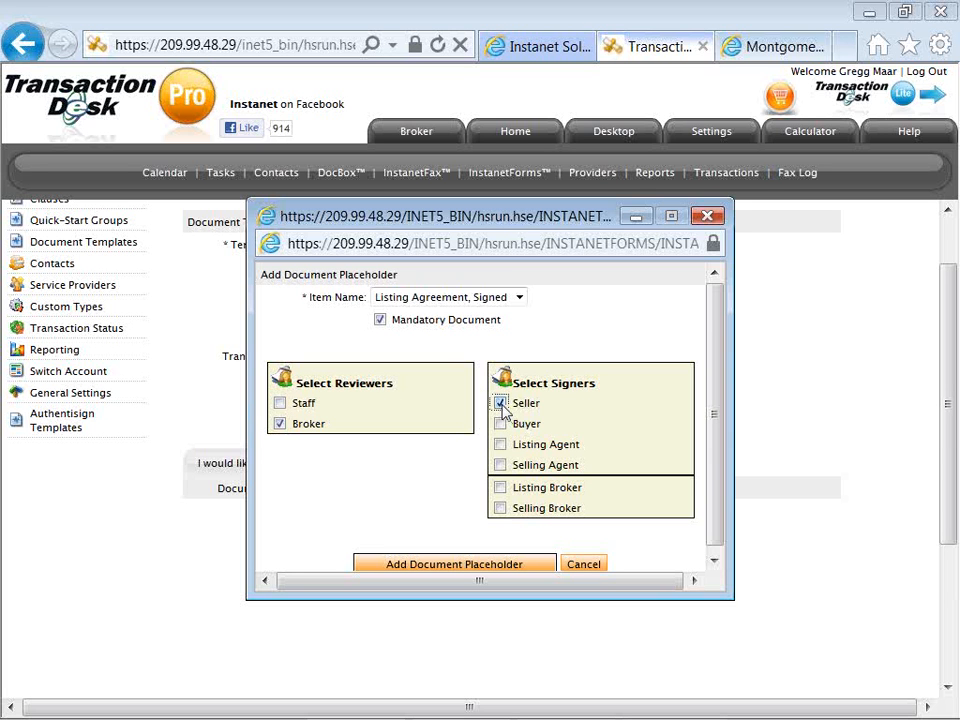
left_click(501, 445)
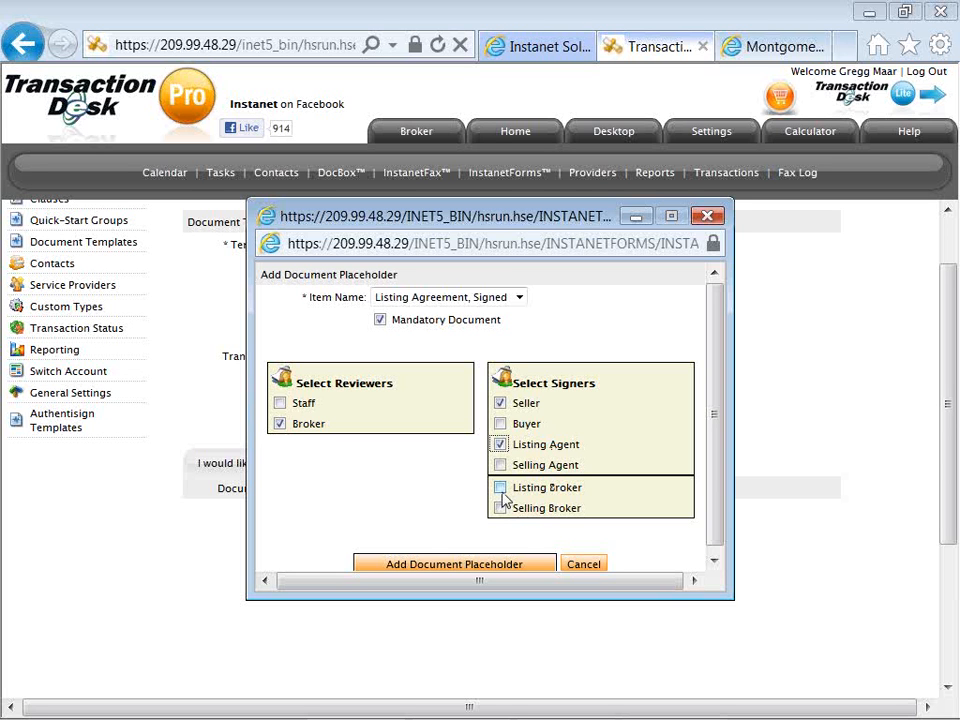
scroll(448, 490, "down", 1)
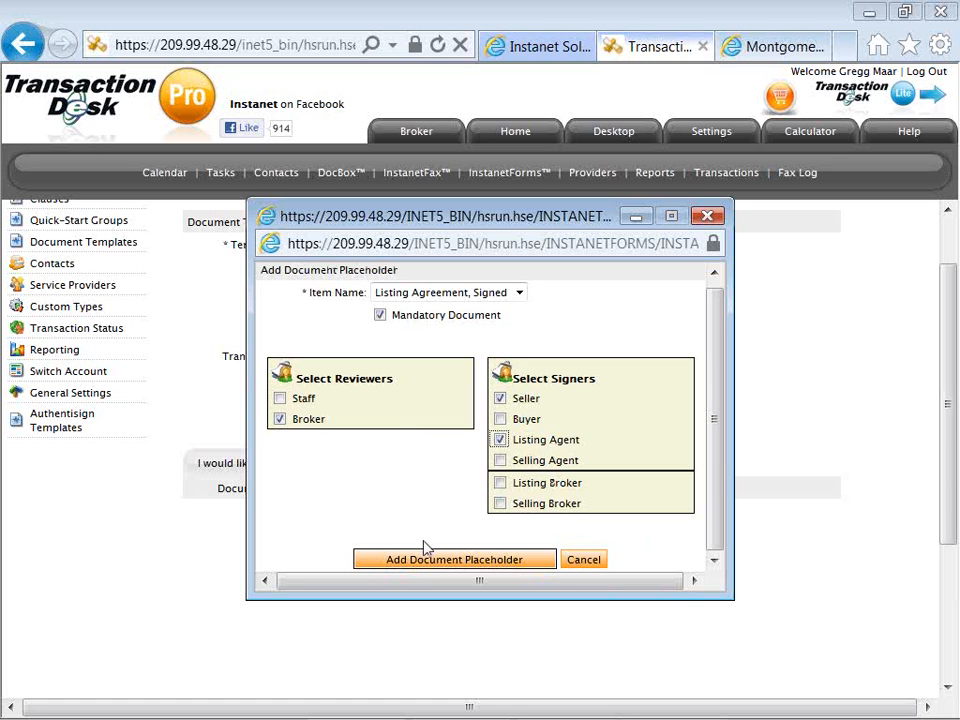
left_click(500, 483)
left_click(500, 483)
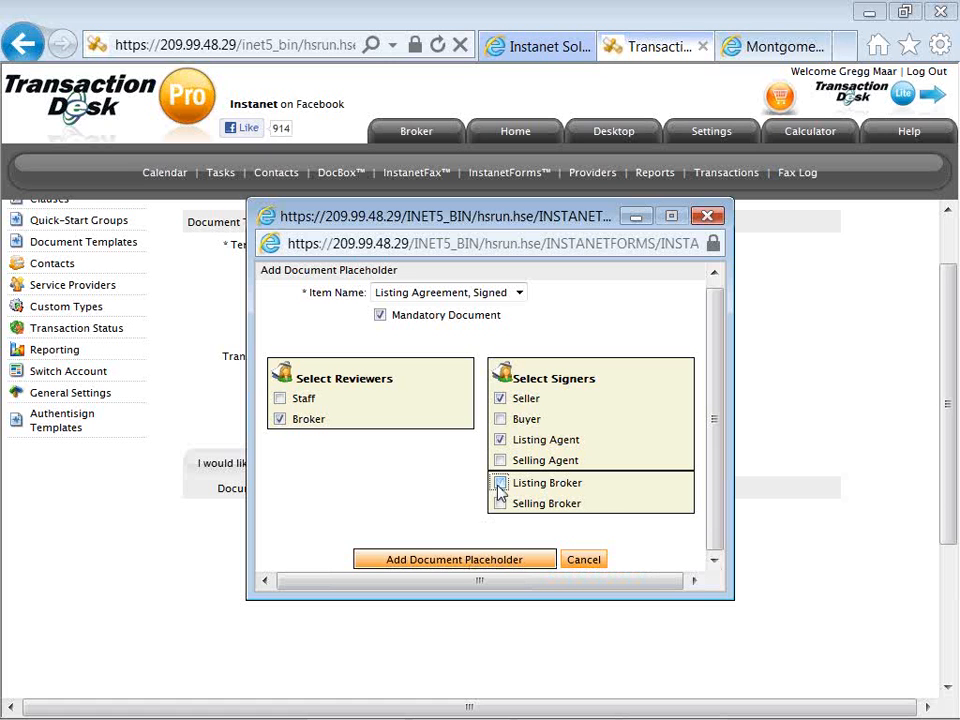
left_click(437, 561)
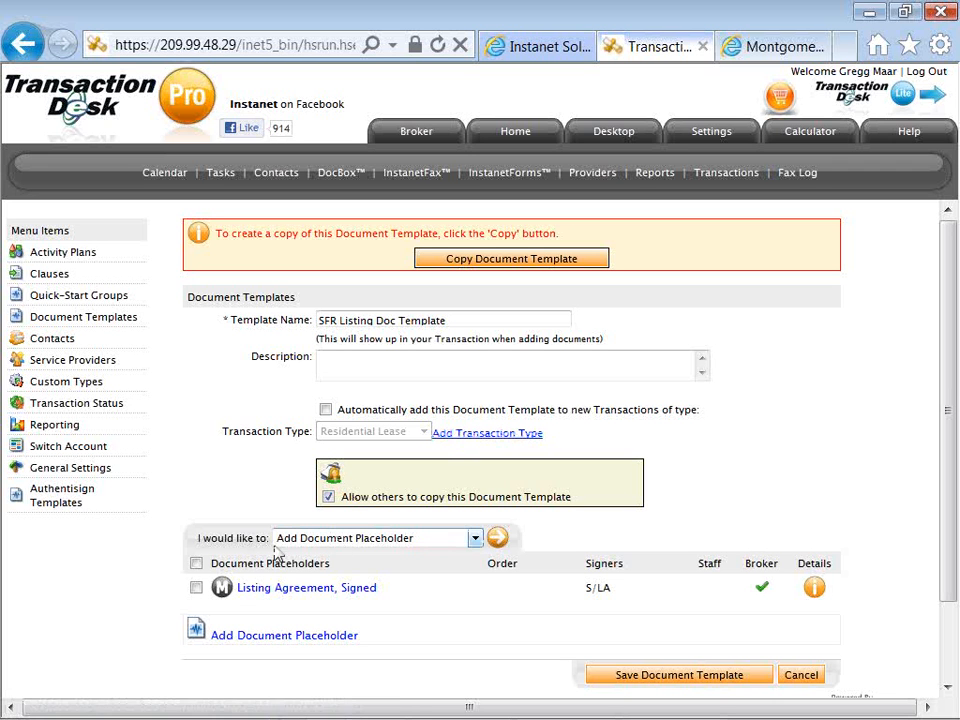
Add a mandatory "Seller's Disclosure, Signed" placeholder with Staff as reviewer and Seller as signer.
left_click(497, 540)
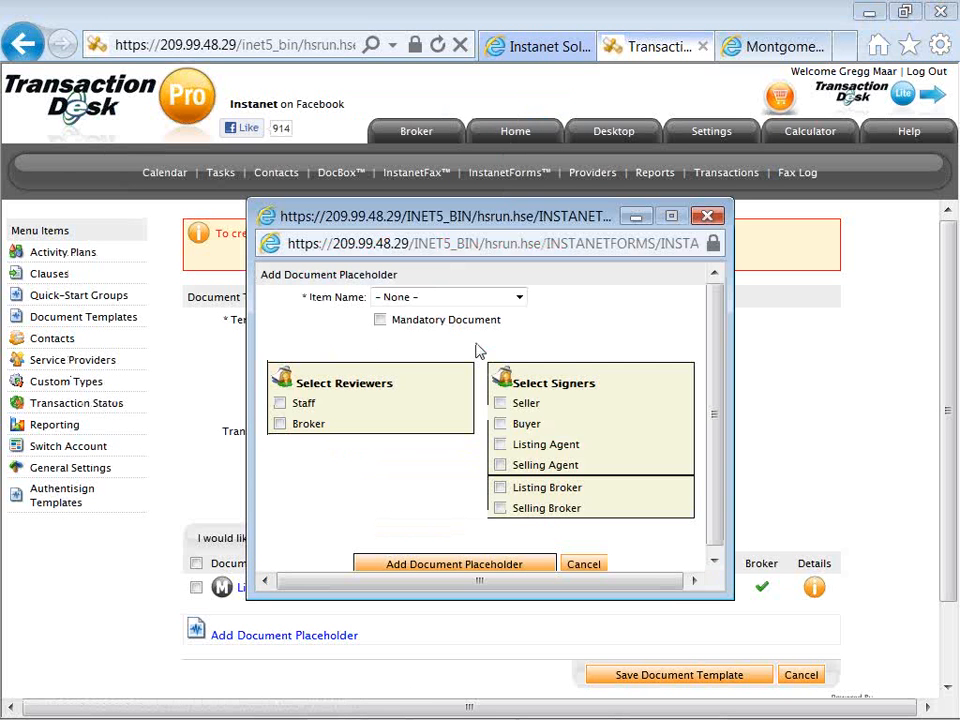
left_click(407, 300)
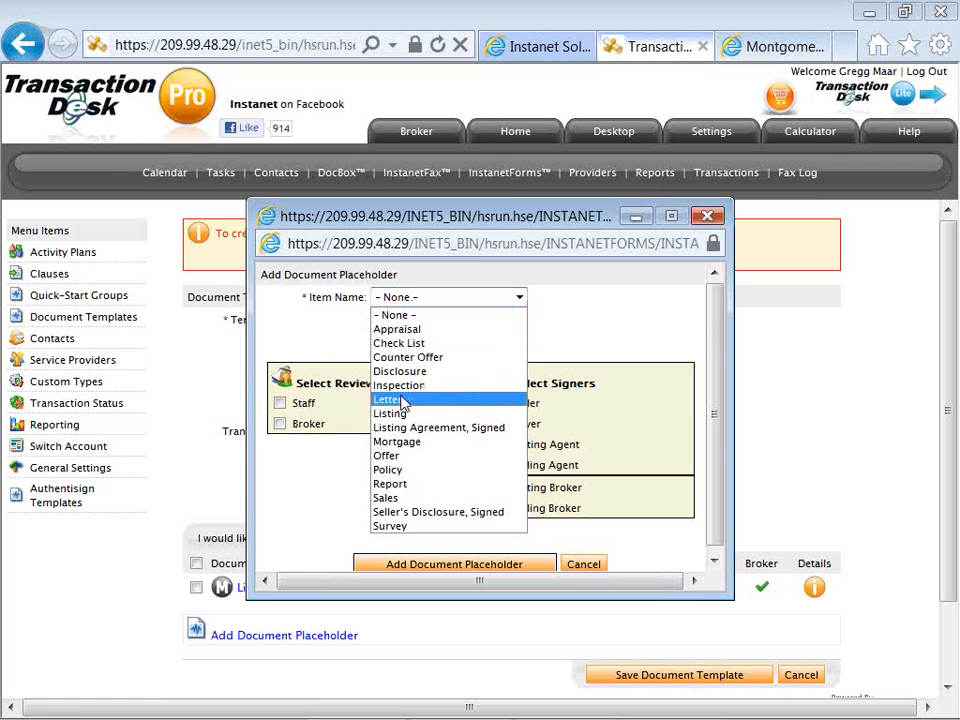
left_click(413, 517)
left_click(381, 321)
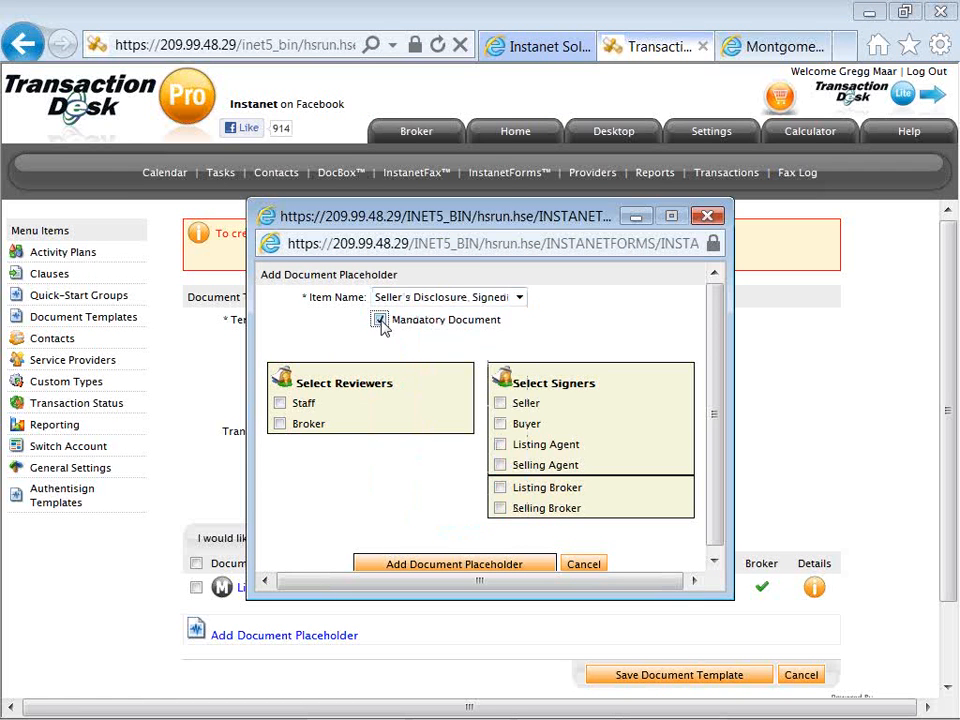
left_click(280, 403)
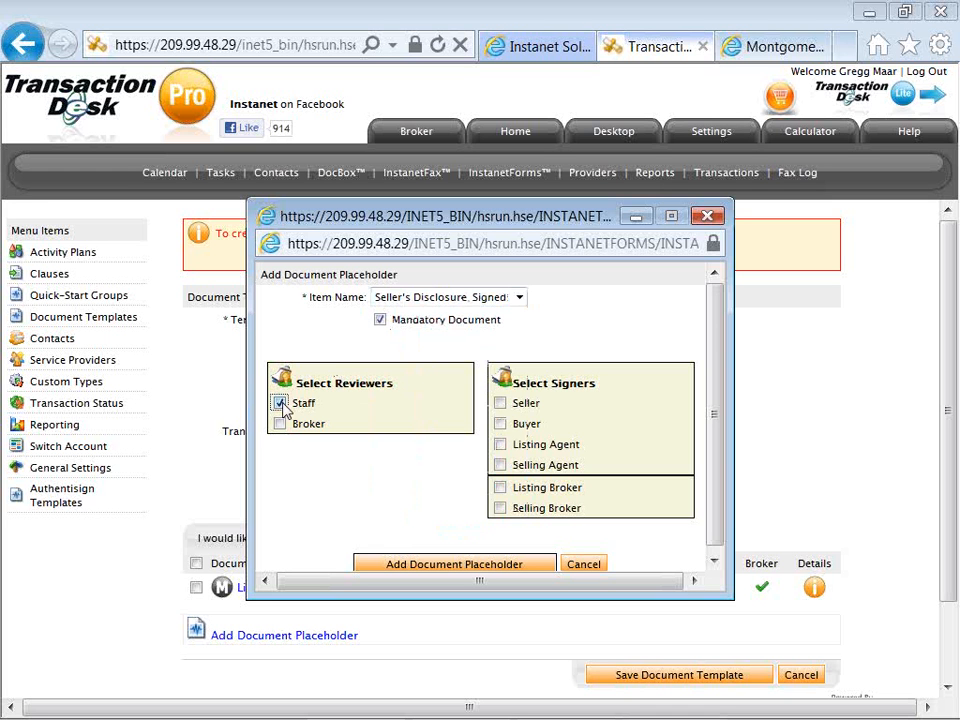
left_click(500, 403)
scroll(480, 520, "down", 1)
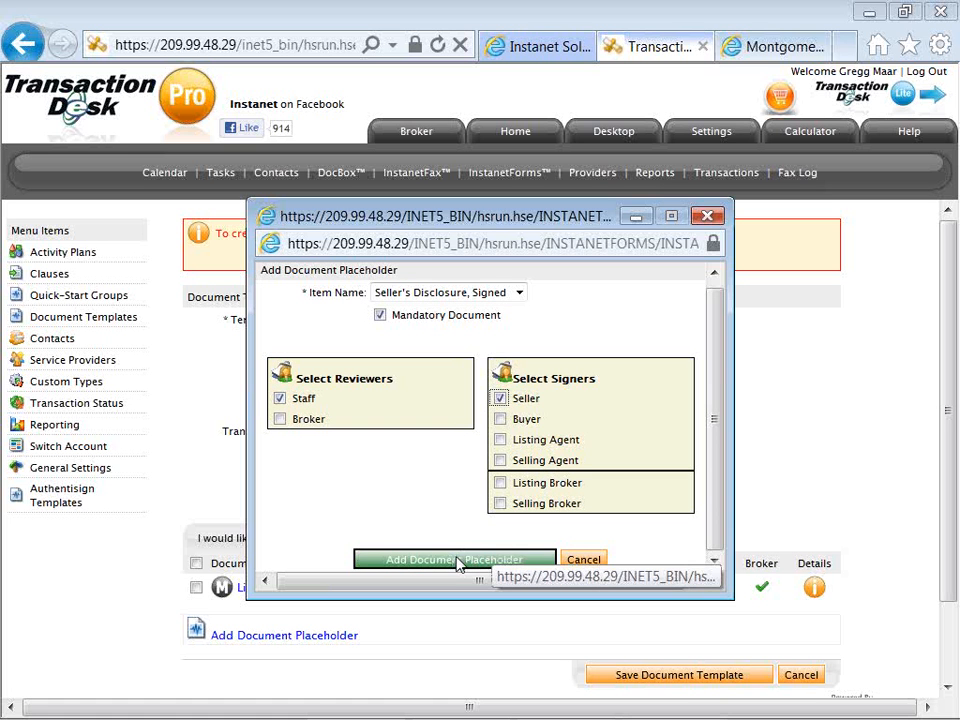
left_click(457, 561)
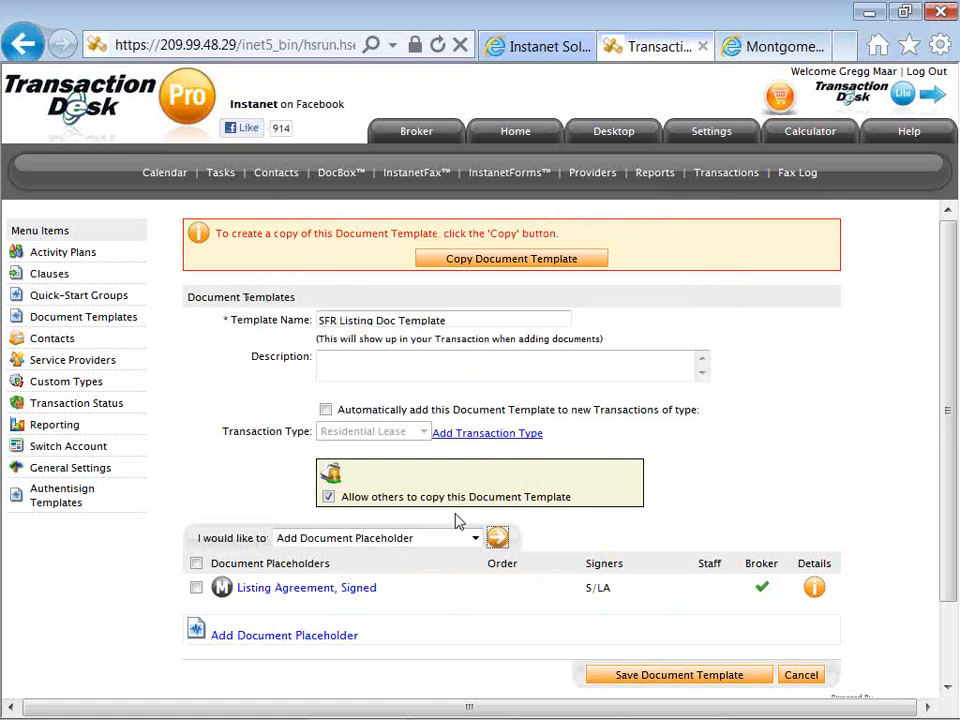
Add a non-mandatory "Survey" placeholder to the document template with Staff as reviewer and no signers.
scroll(457, 521, "down", 2)
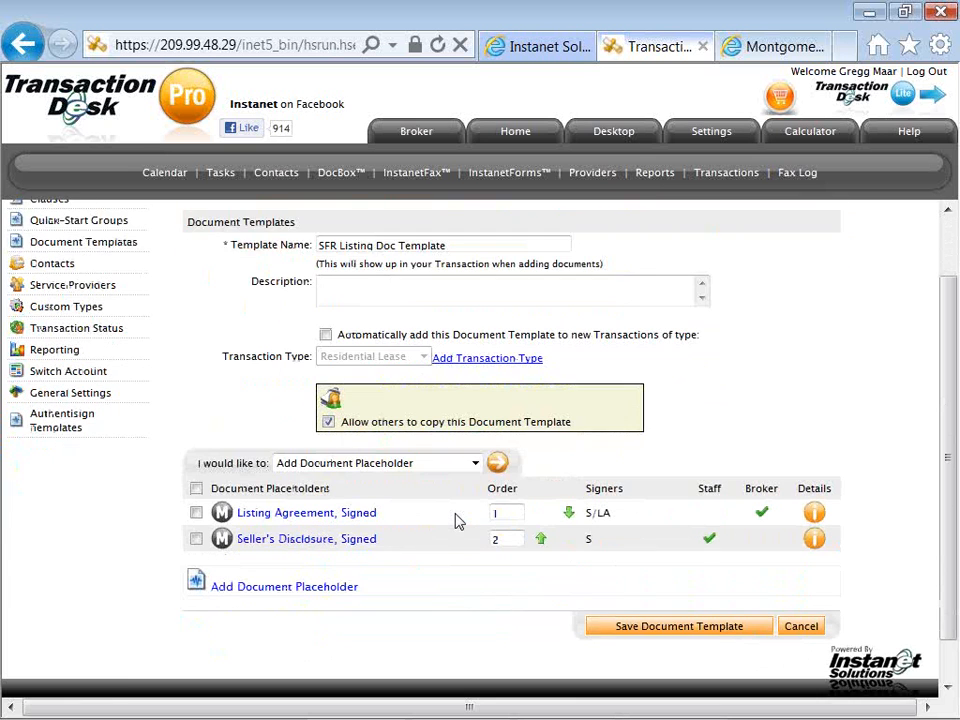
scroll(457, 521, "down", 1)
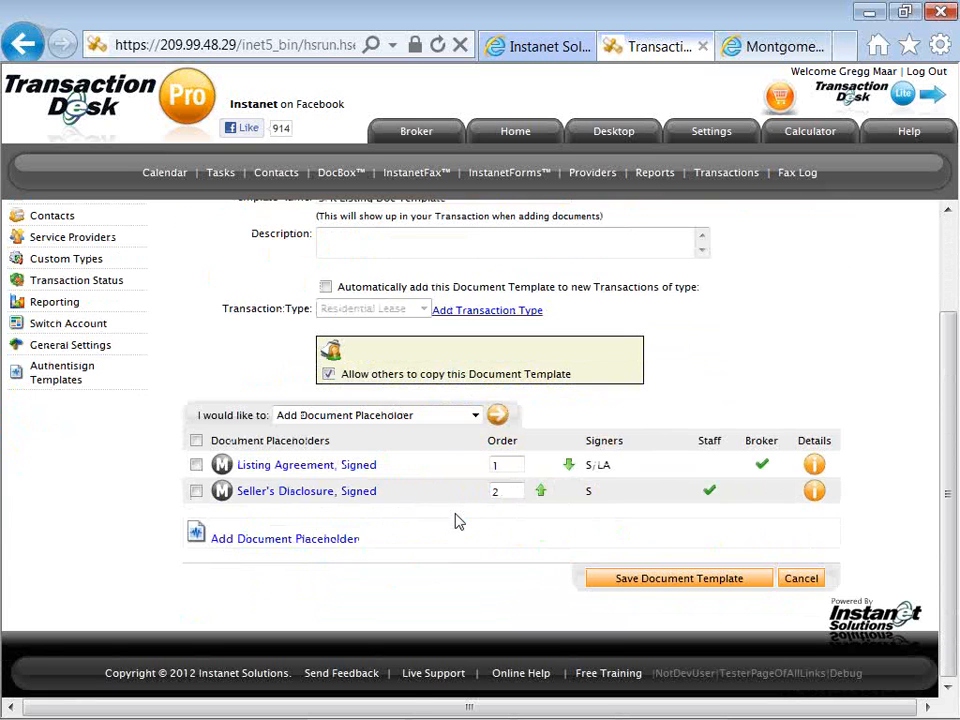
left_click(498, 414)
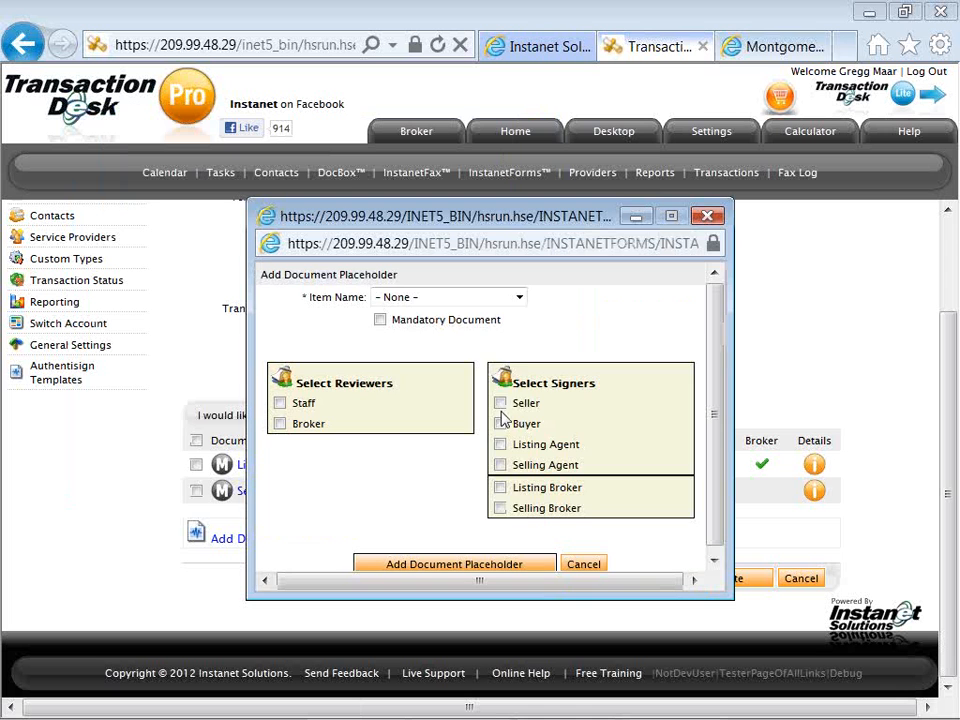
left_click(520, 298)
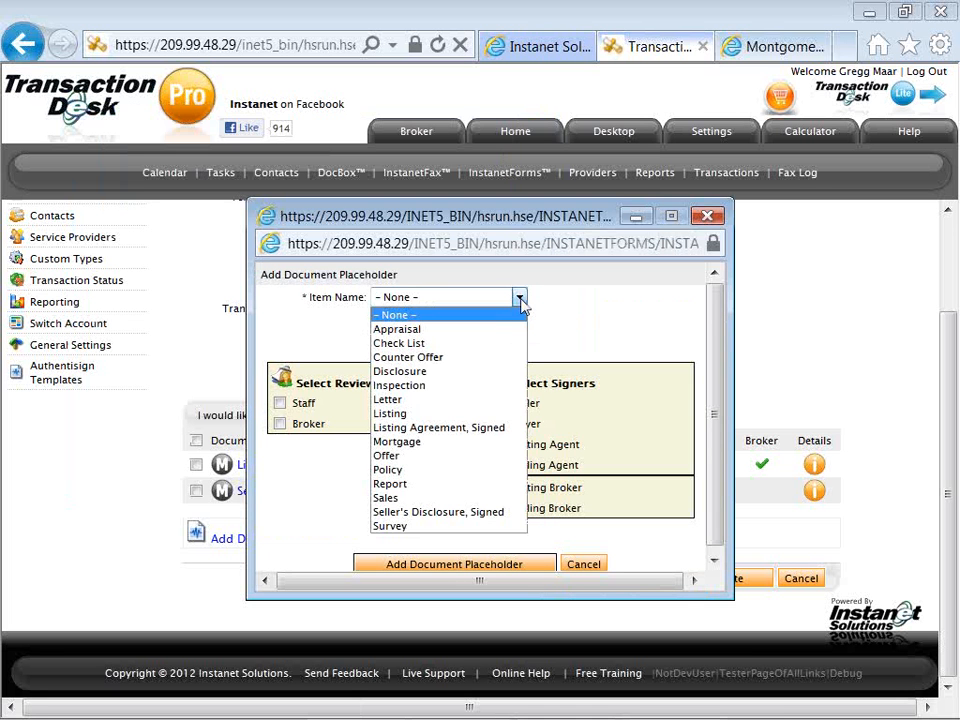
left_click(469, 525)
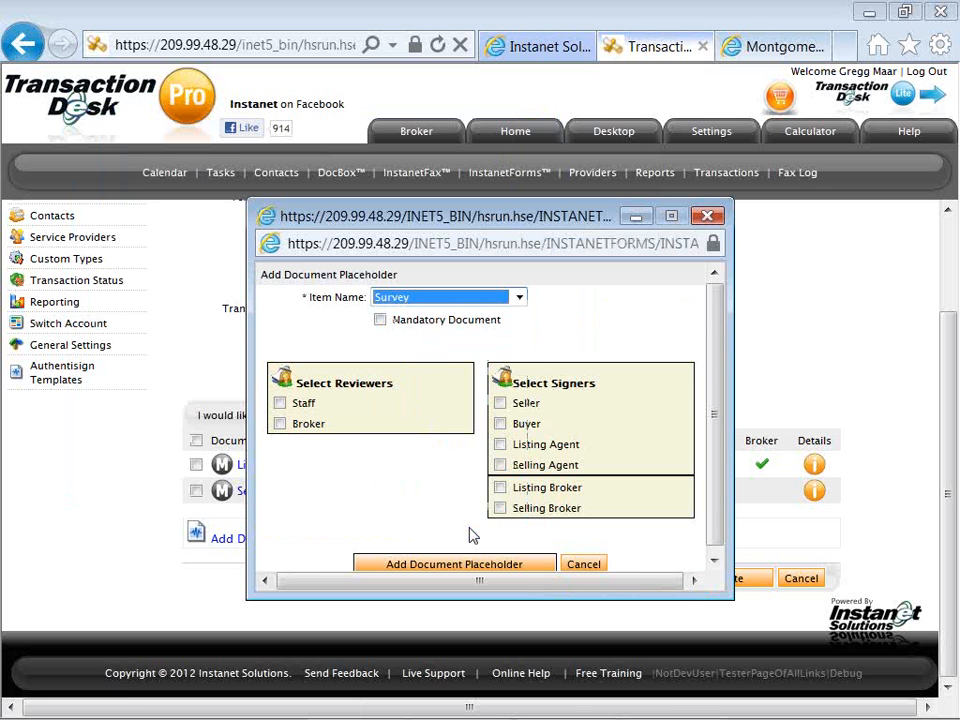
left_click(280, 403)
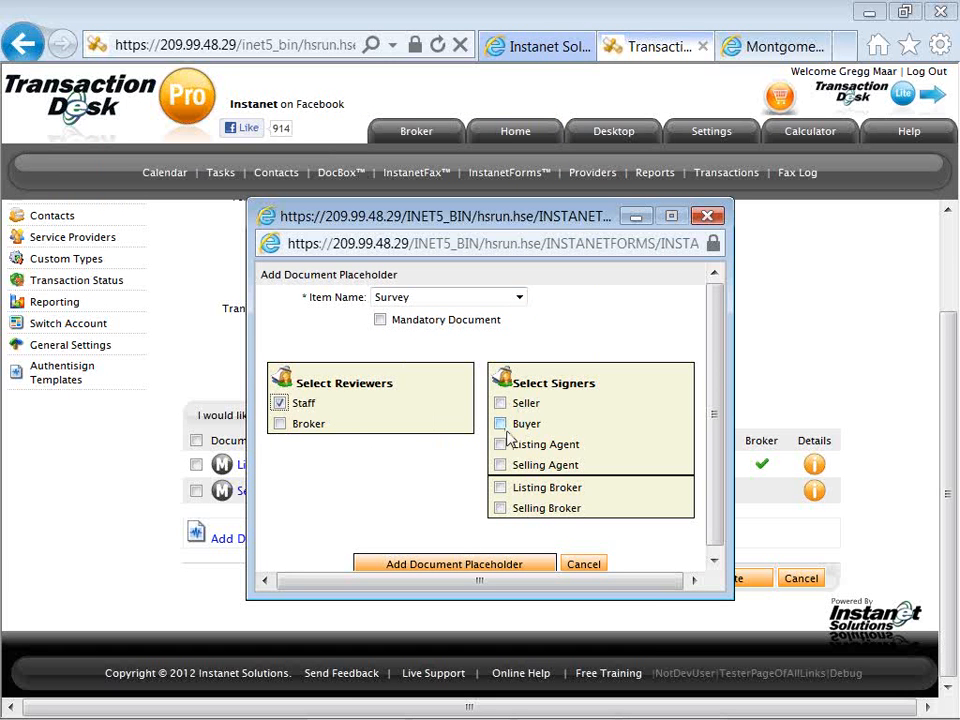
scroll(452, 499, "down", 1)
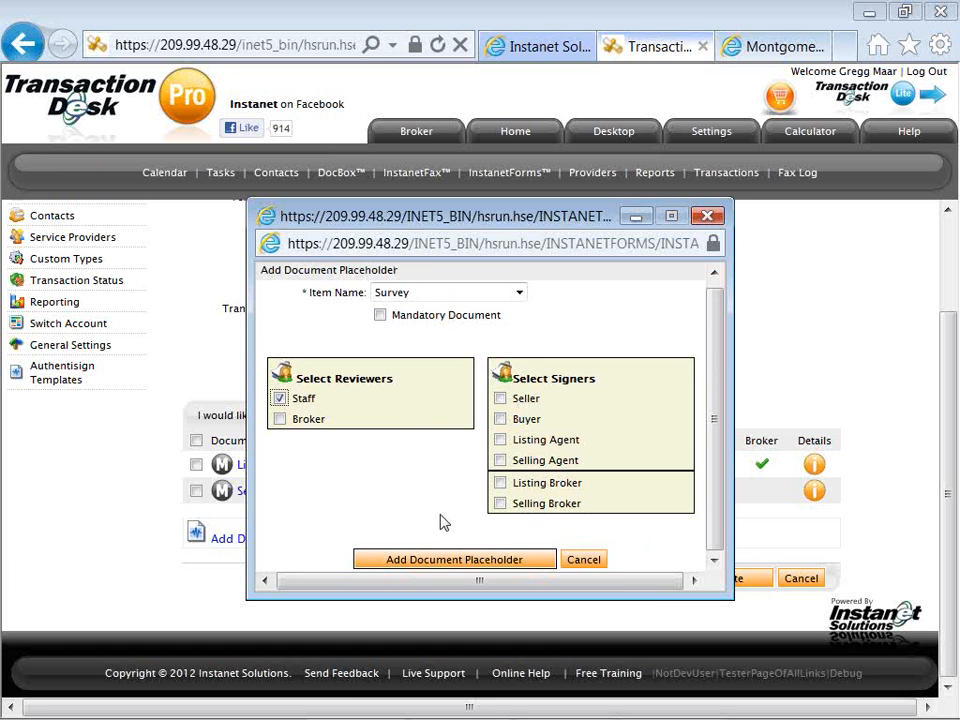
left_click(441, 558)
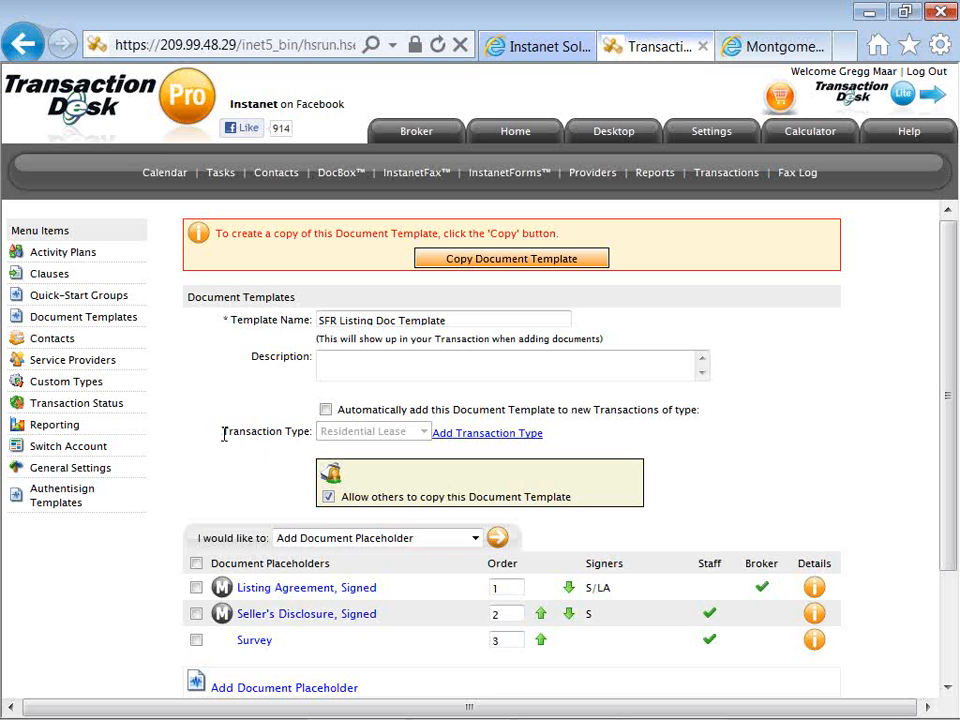
Create a quick-start group named "Lead Based Paint", allow others to copy it, and save it.
left_click(128, 300)
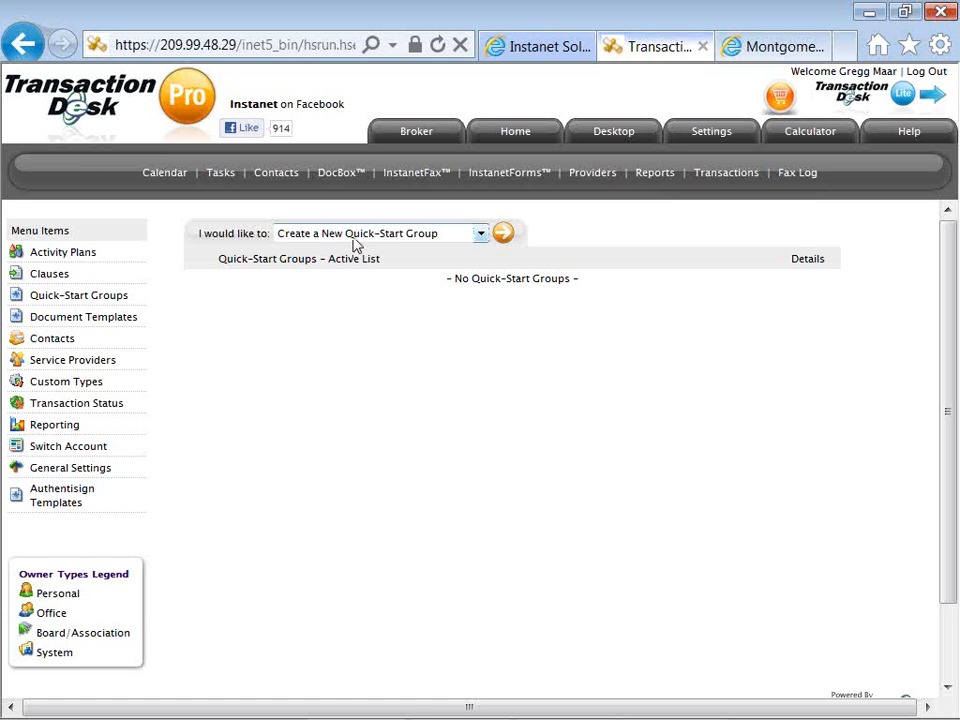
left_click(505, 237)
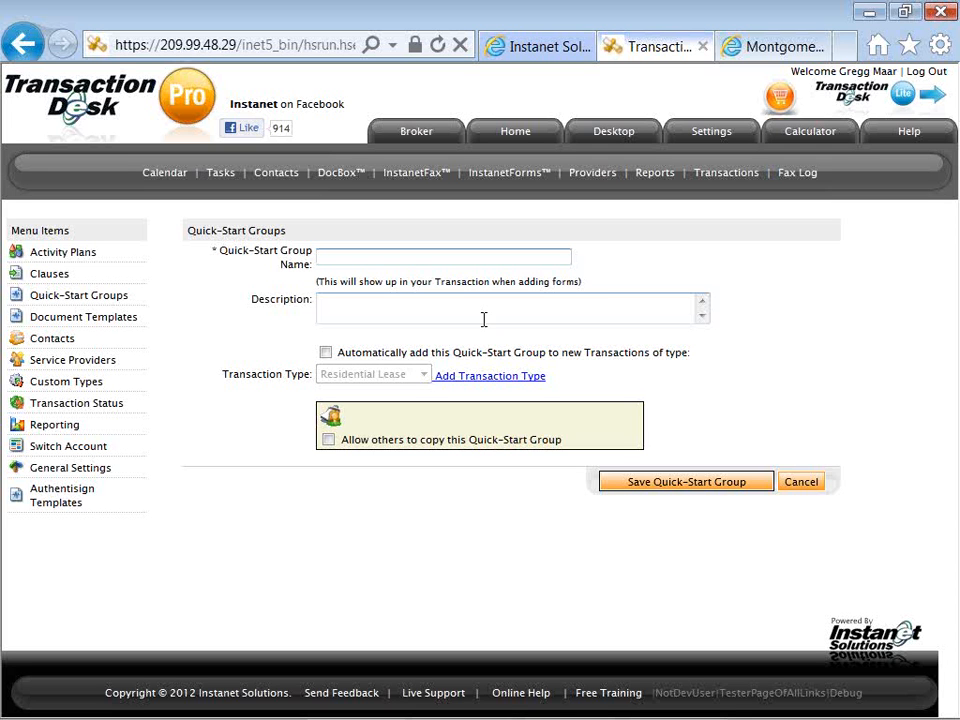
type("Le")
key("Down")
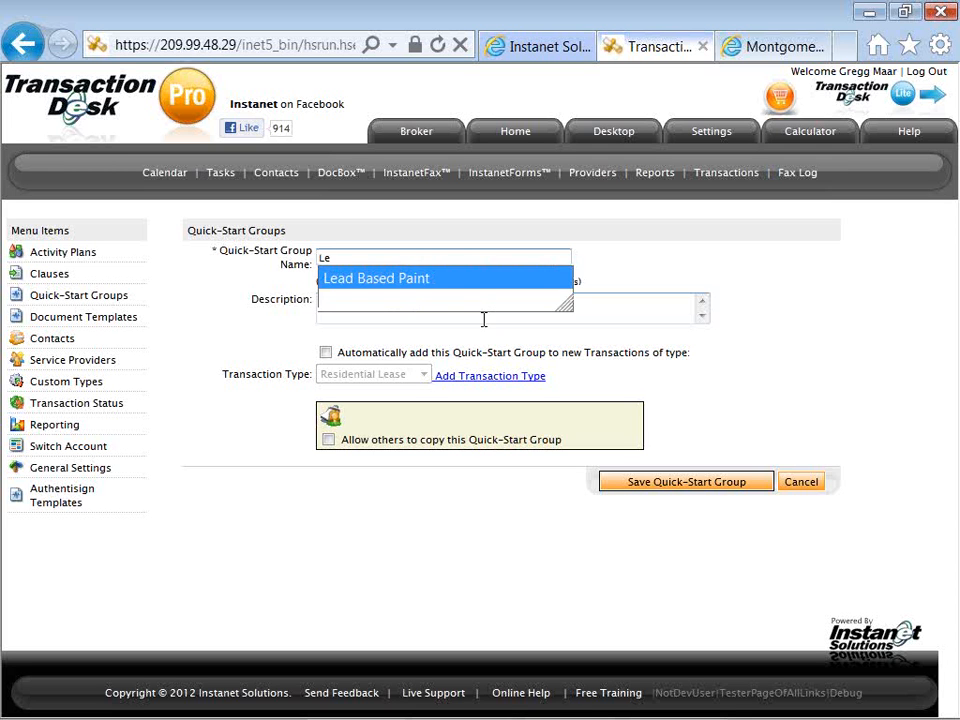
key("Tab")
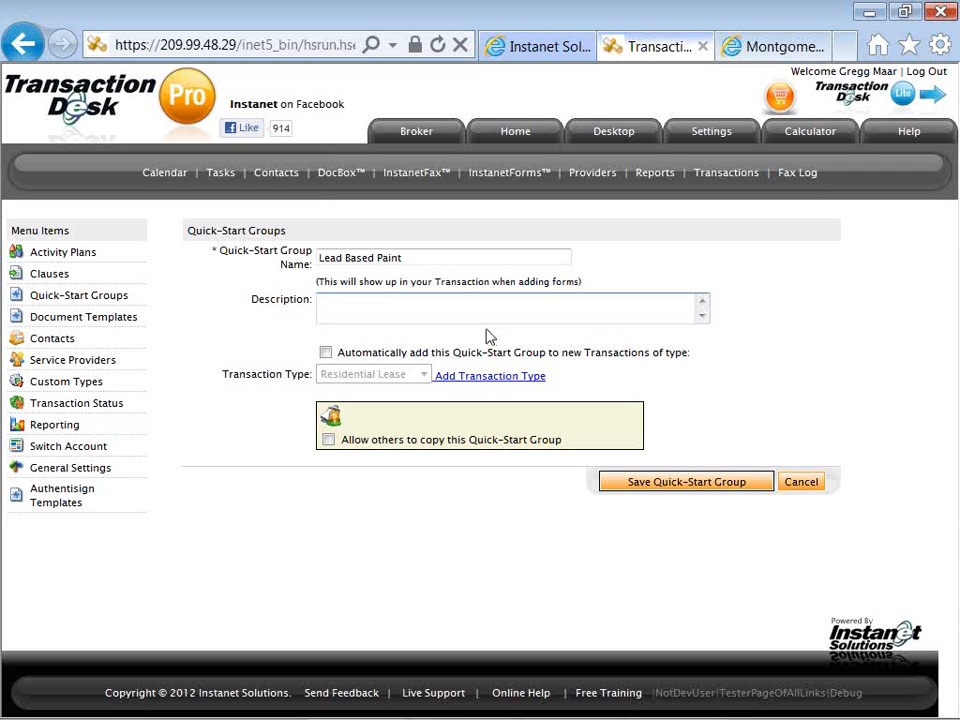
left_click(328, 440)
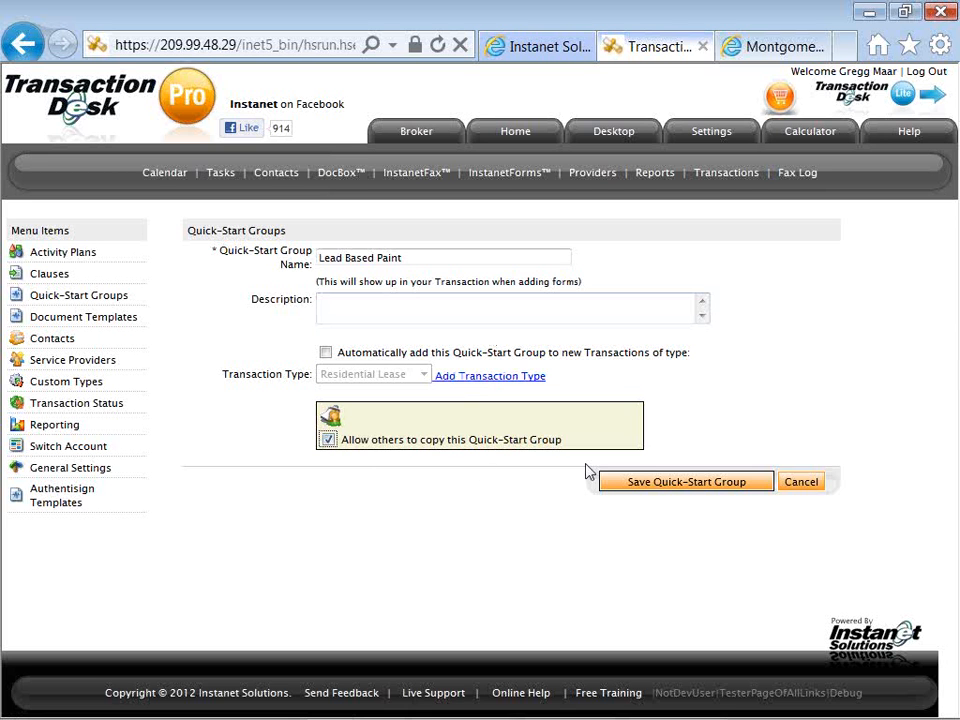
left_click(620, 488)
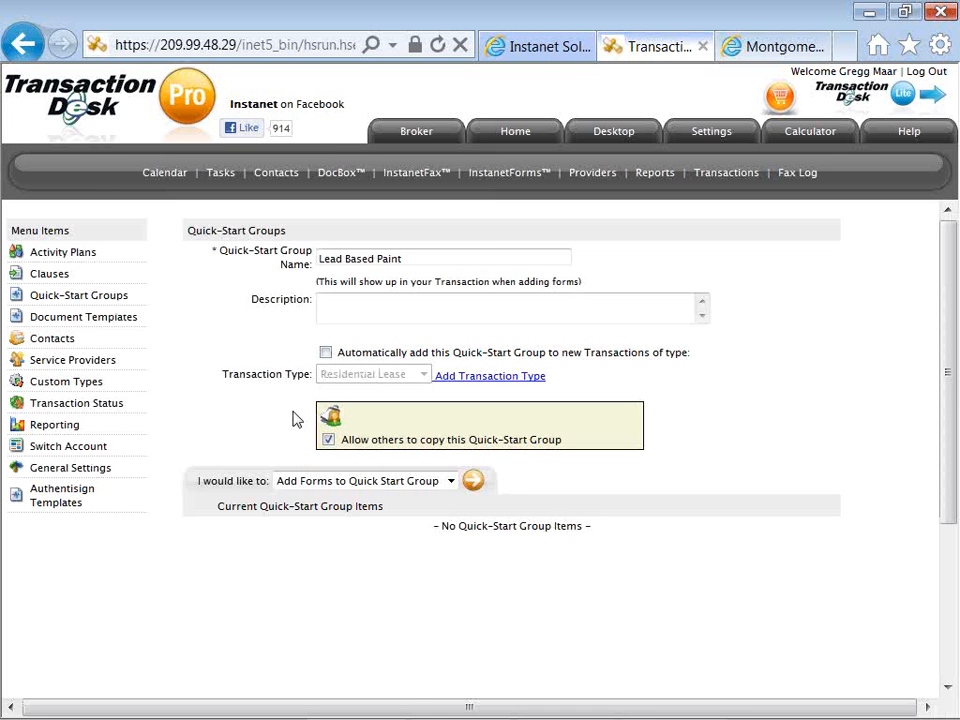
Add the Lead Based Paint Disclosure, Property Information Checklist and RECAD forms to the quick-start group and save the group.
left_click(473, 487)
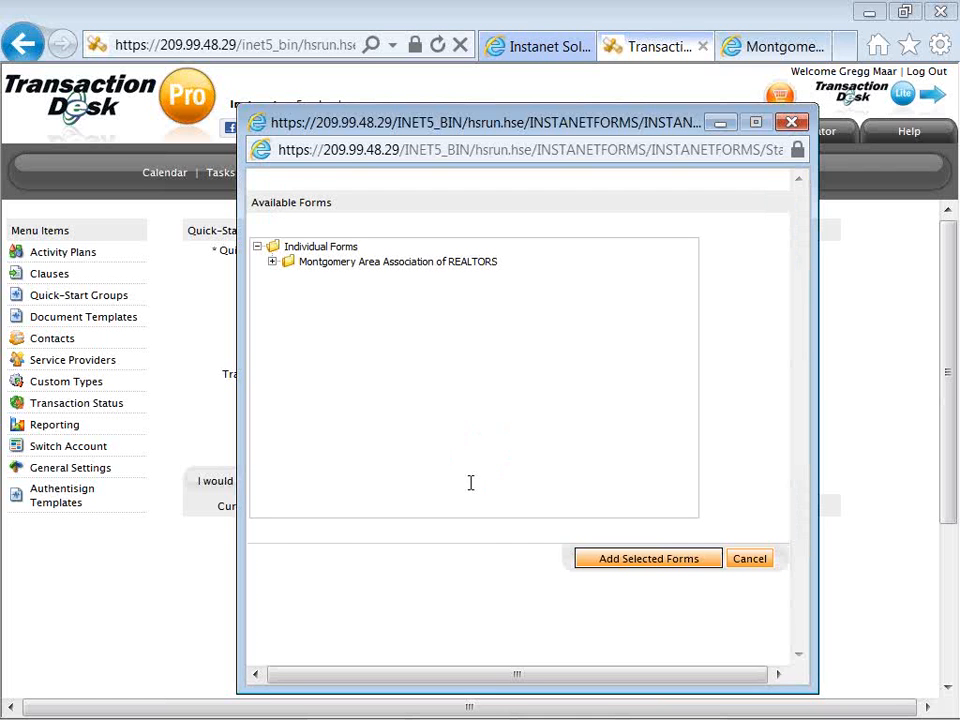
left_click(272, 262)
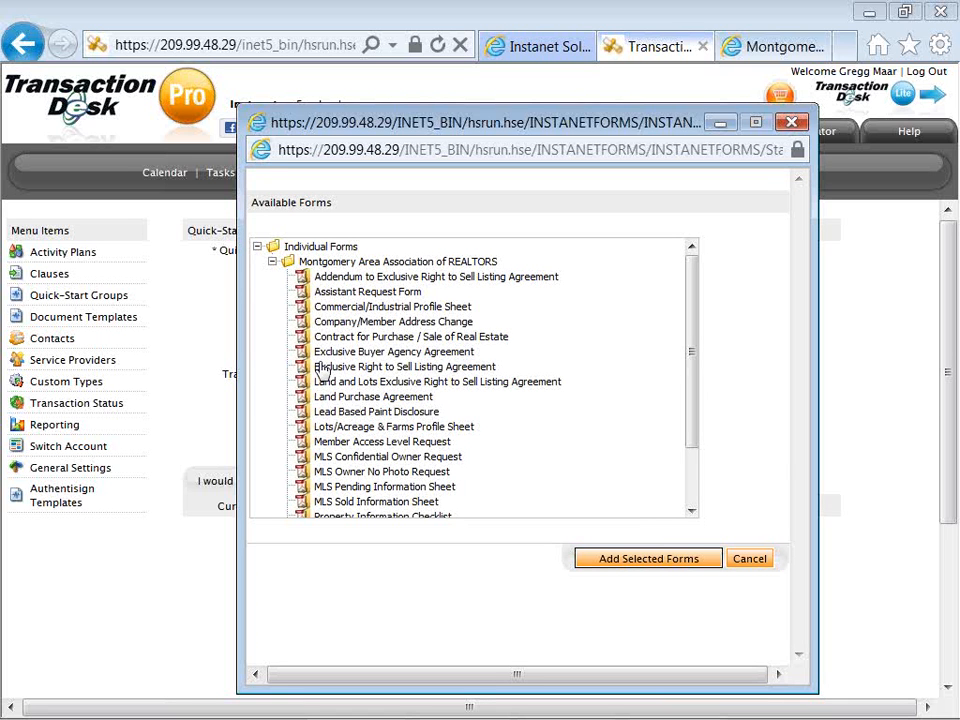
left_click(322, 412)
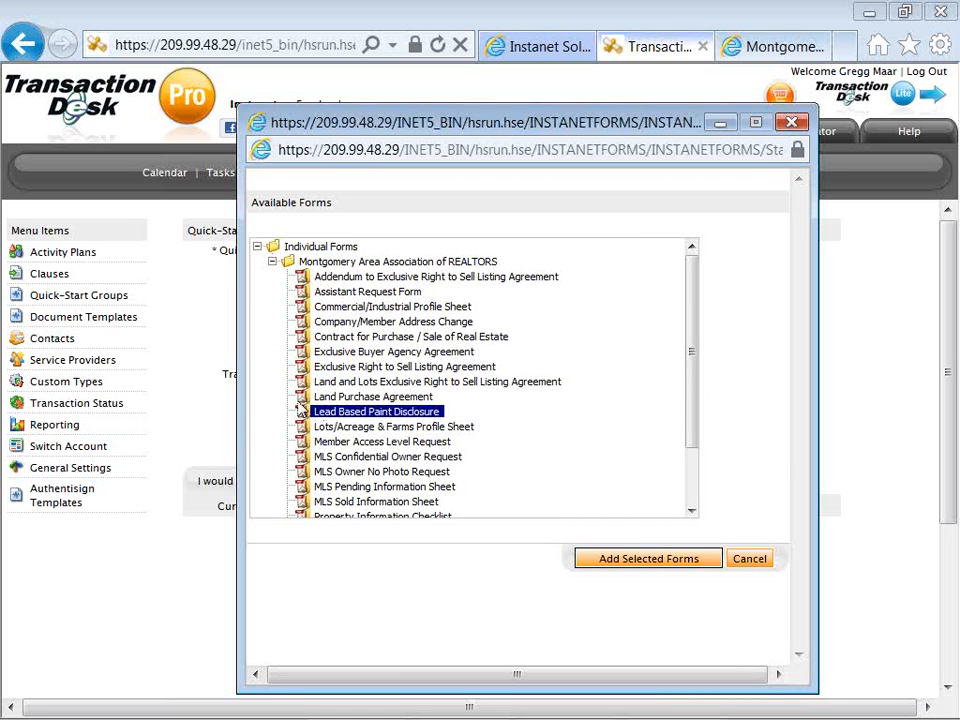
scroll(295, 408, "down", 1)
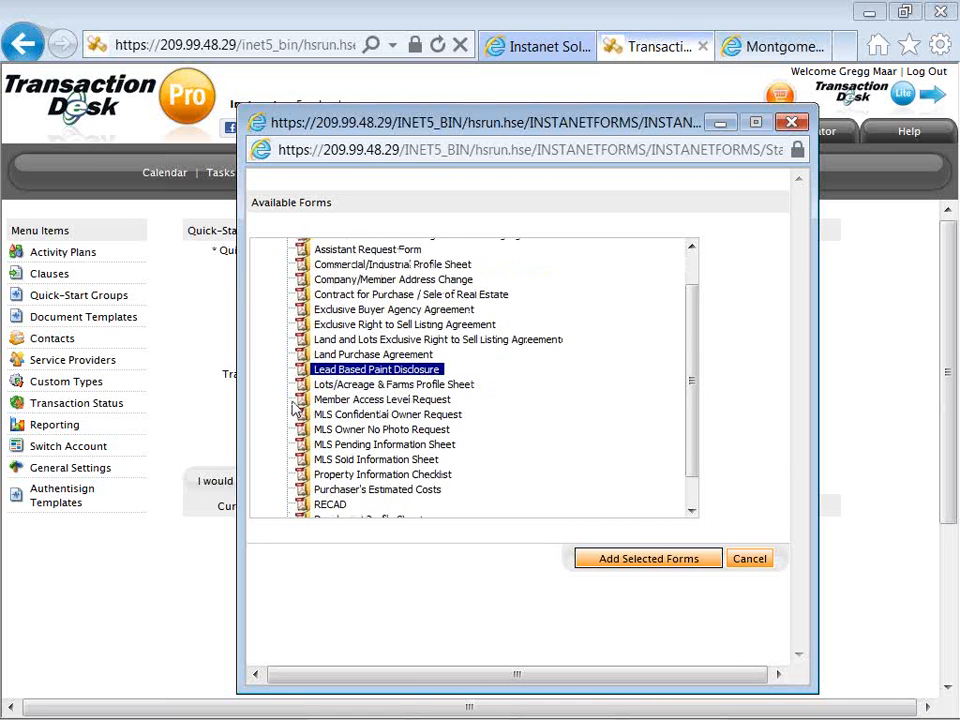
scroll(295, 408, "down", 1)
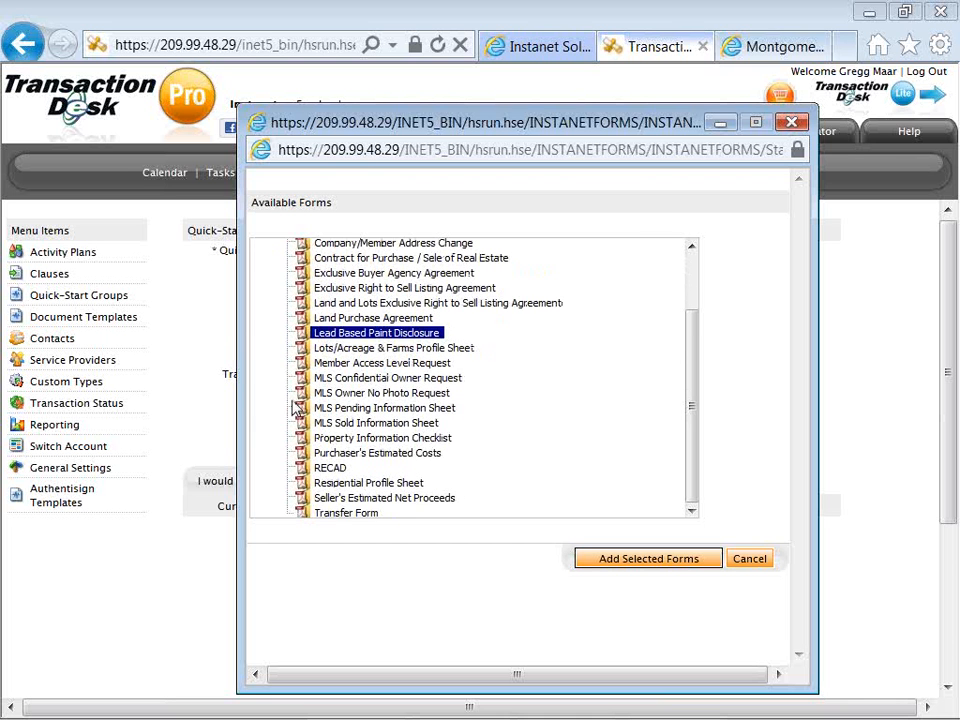
scroll(295, 408, "up", 1)
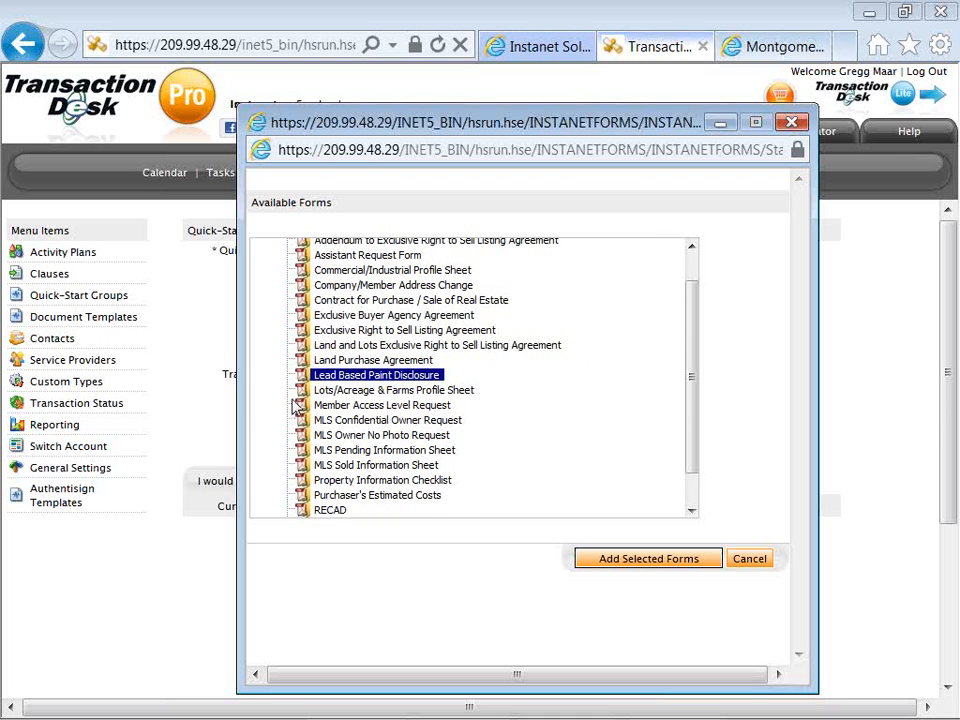
scroll(295, 405, "up", 1)
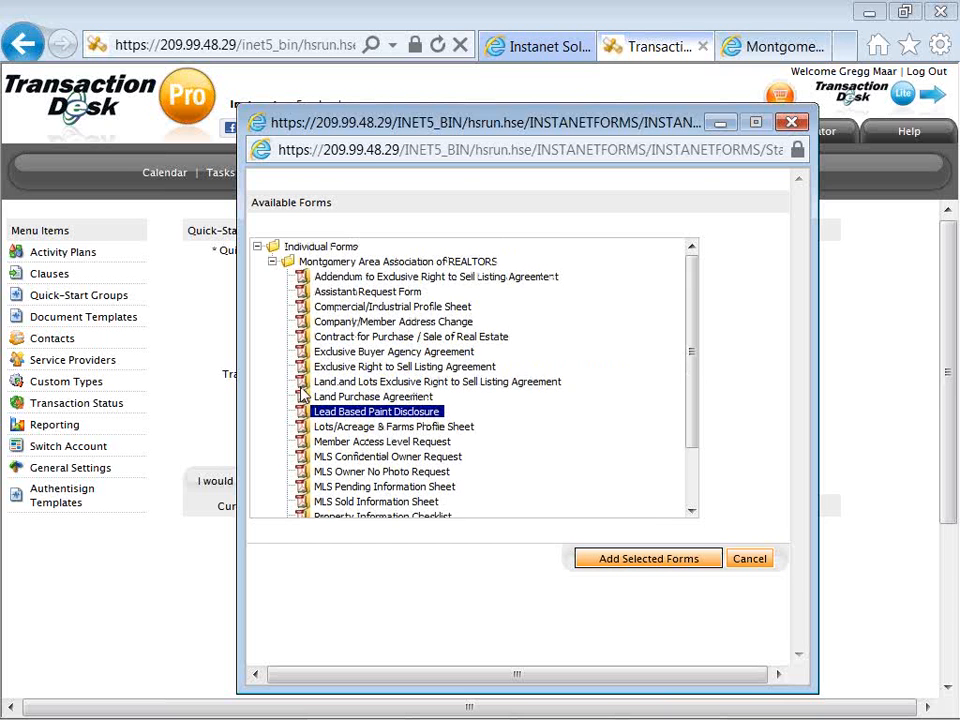
scroll(304, 396, "down", 1)
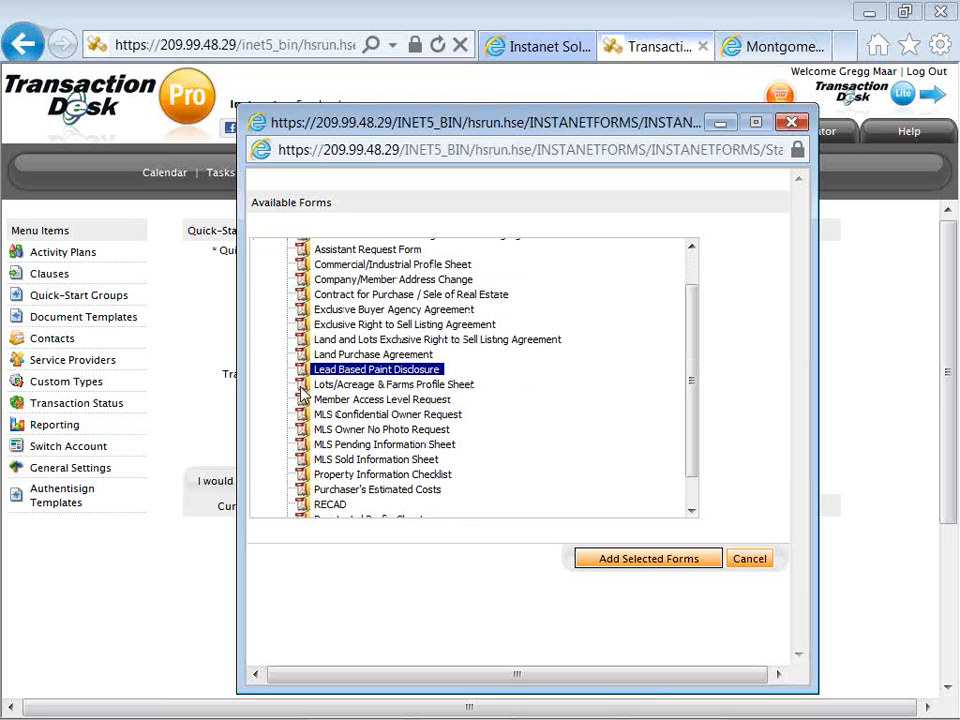
left_click(331, 476, "ctrl")
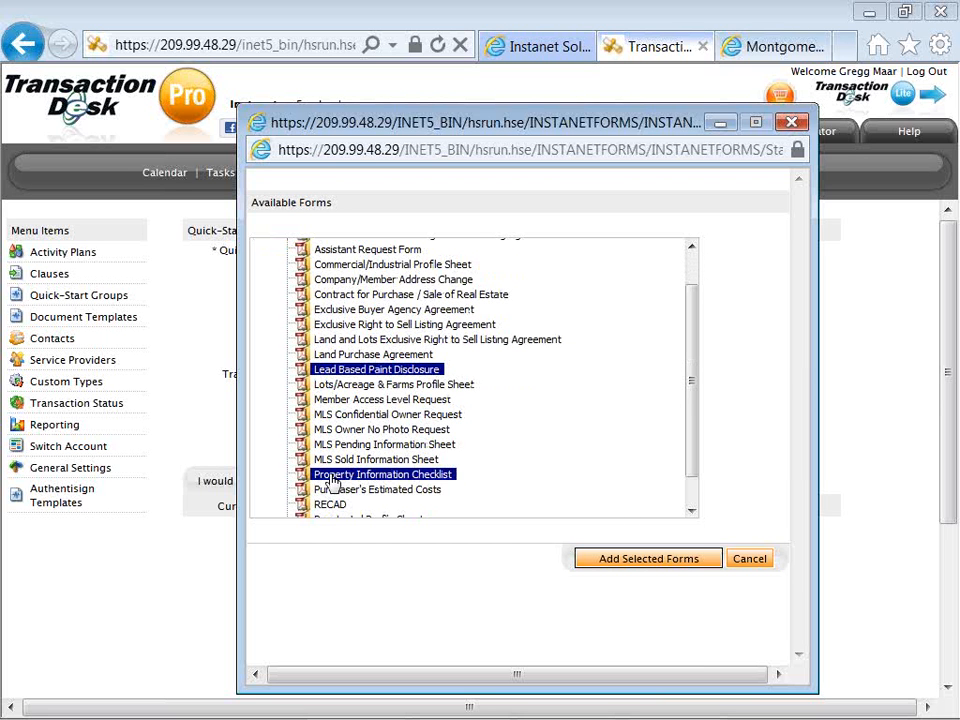
left_click(331, 505, "ctrl")
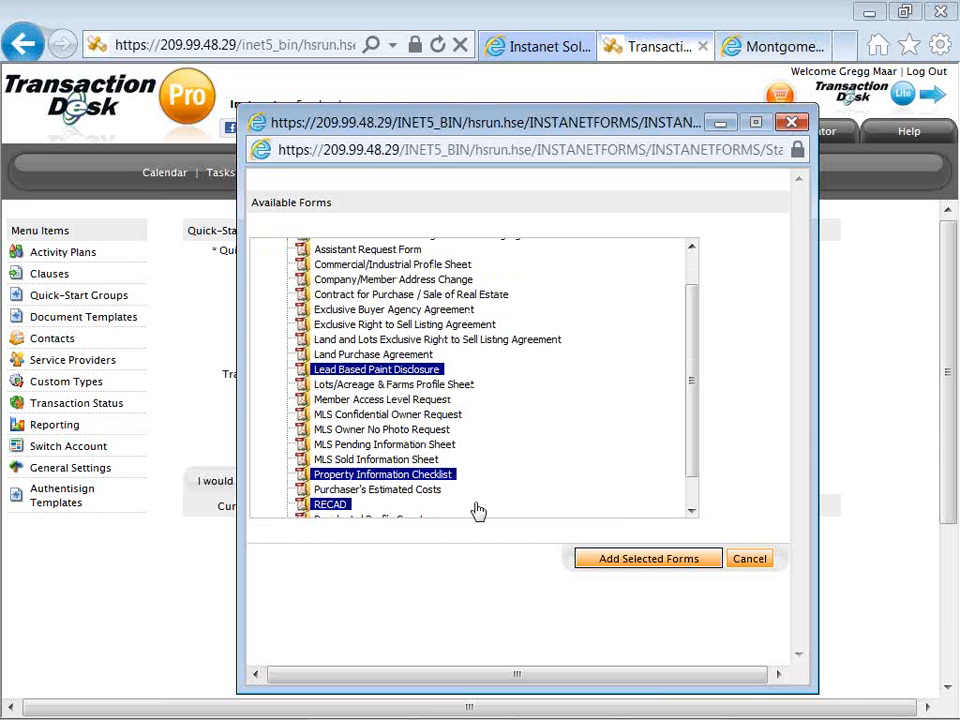
scroll(478, 511, "up", 2)
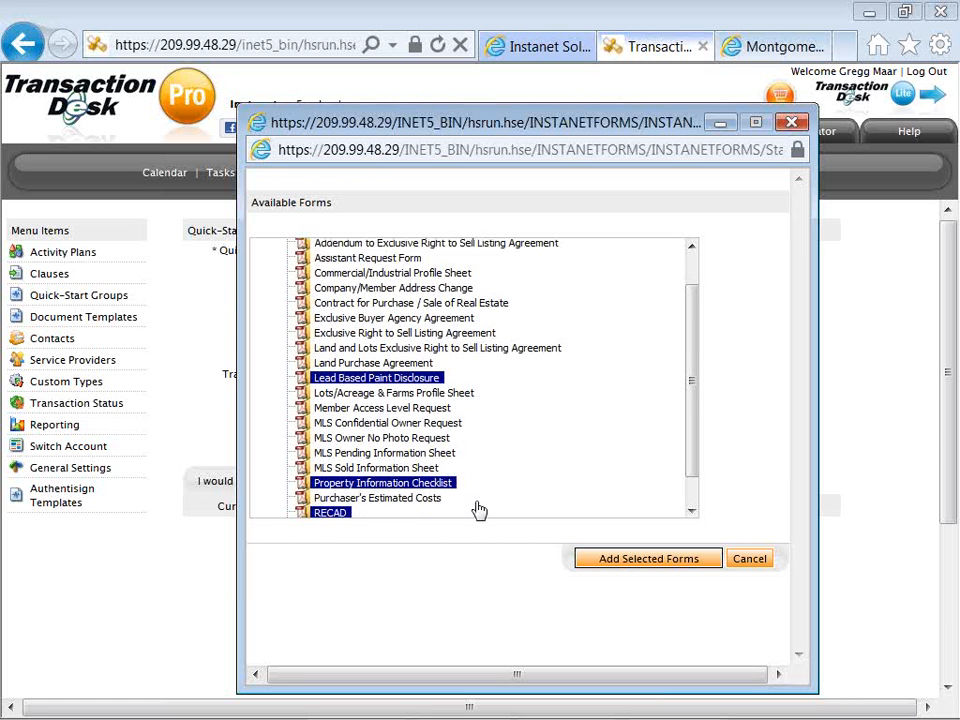
scroll(478, 511, "down", 2)
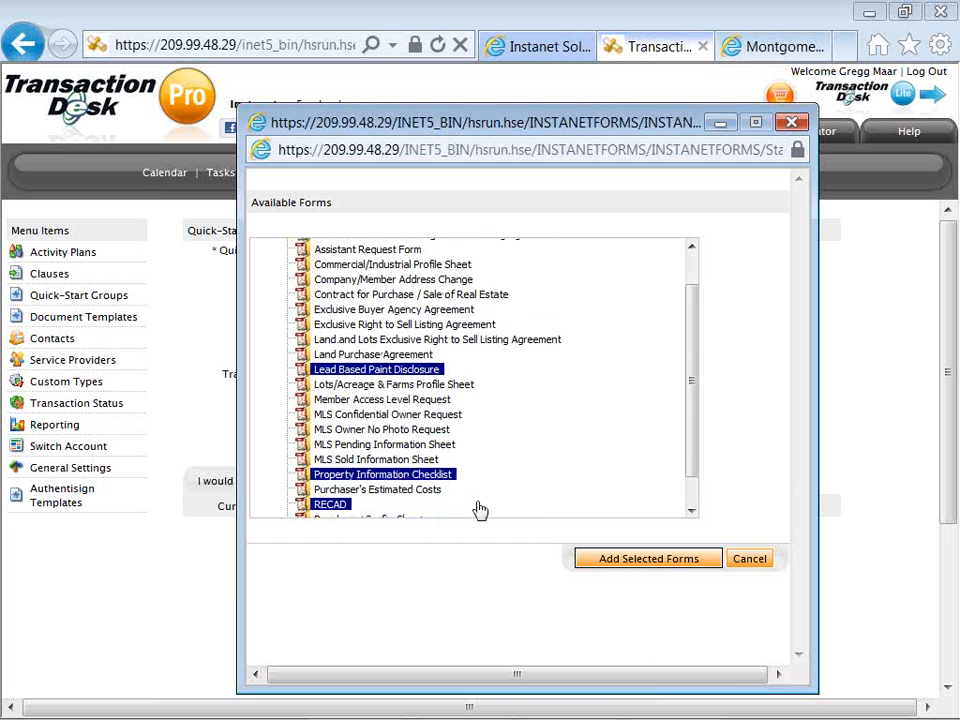
left_click(589, 563)
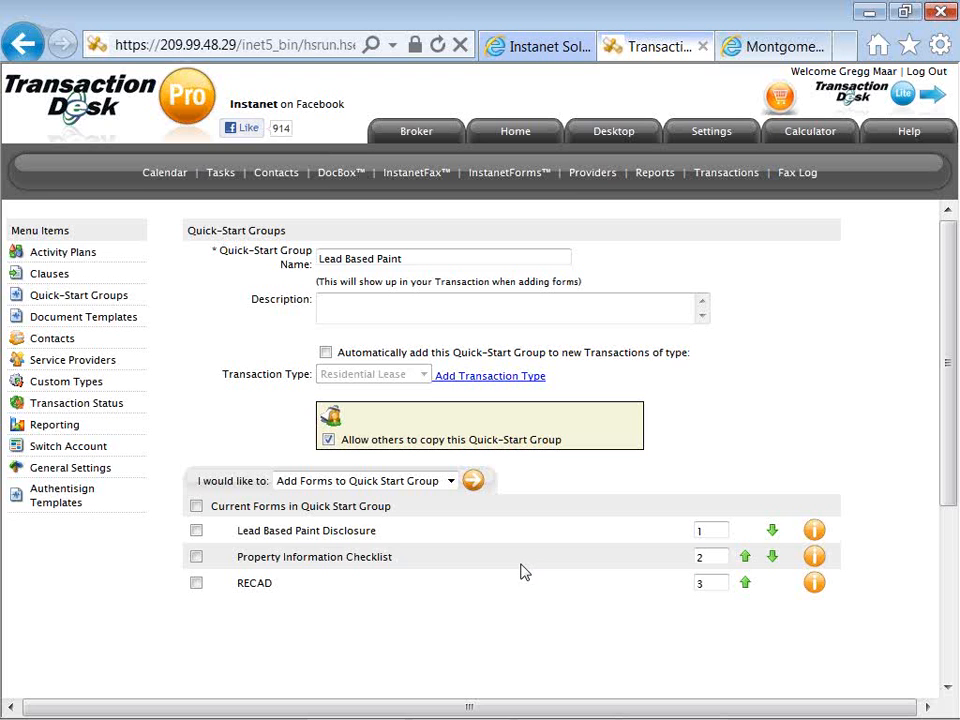
scroll(524, 569, "down", 3)
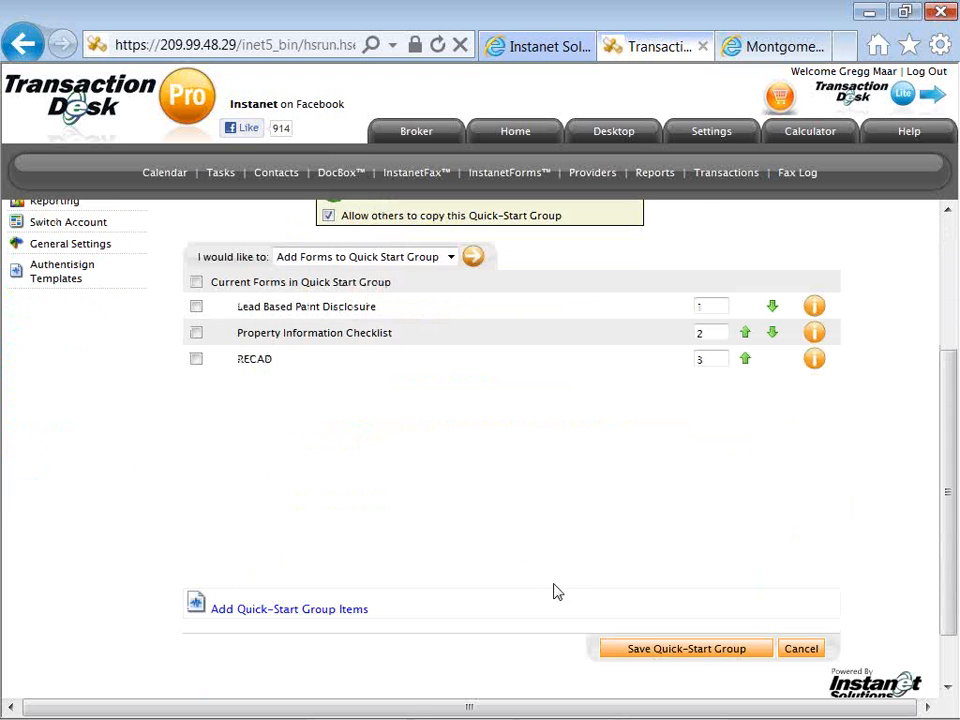
left_click(655, 657)
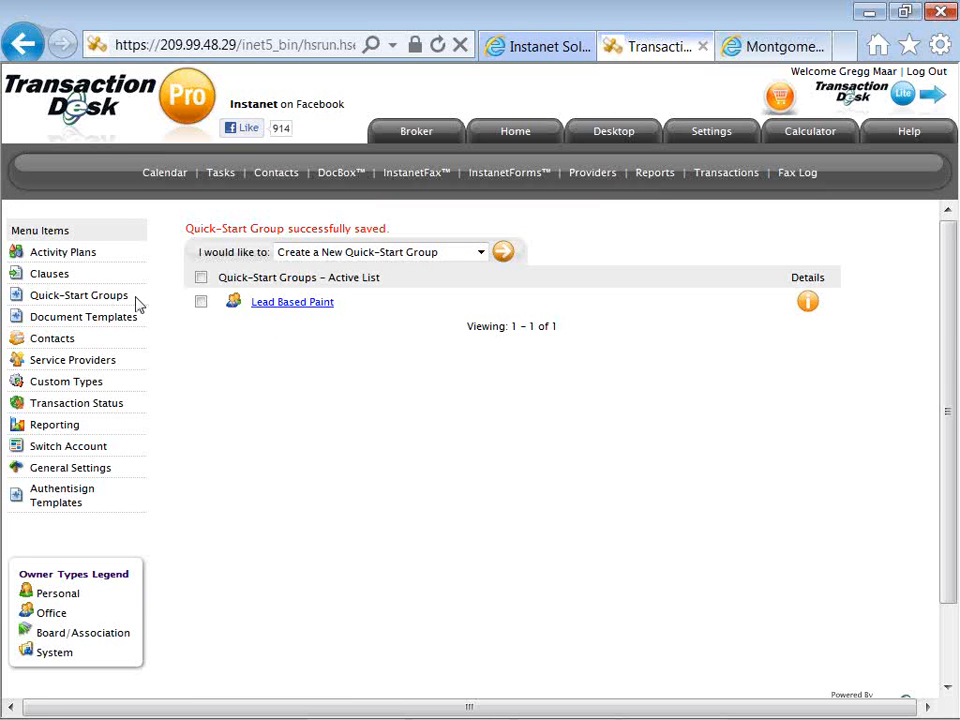
Open the "Buyer Prospect - Residential Sale" activity plan and examine its task name, description and plan items.
left_click(82, 257)
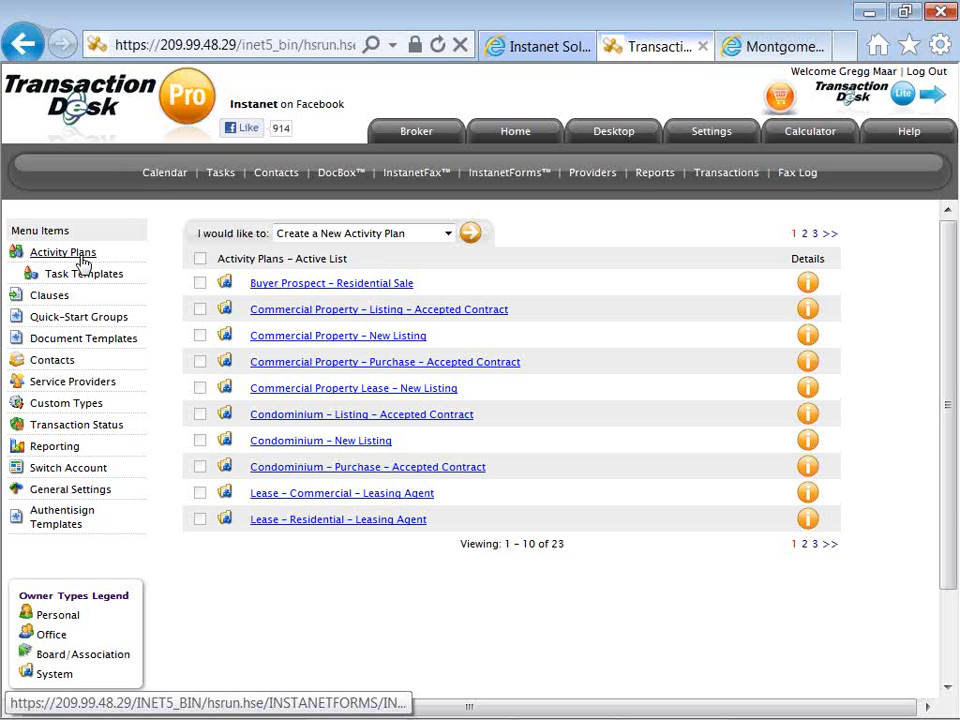
left_click(283, 290)
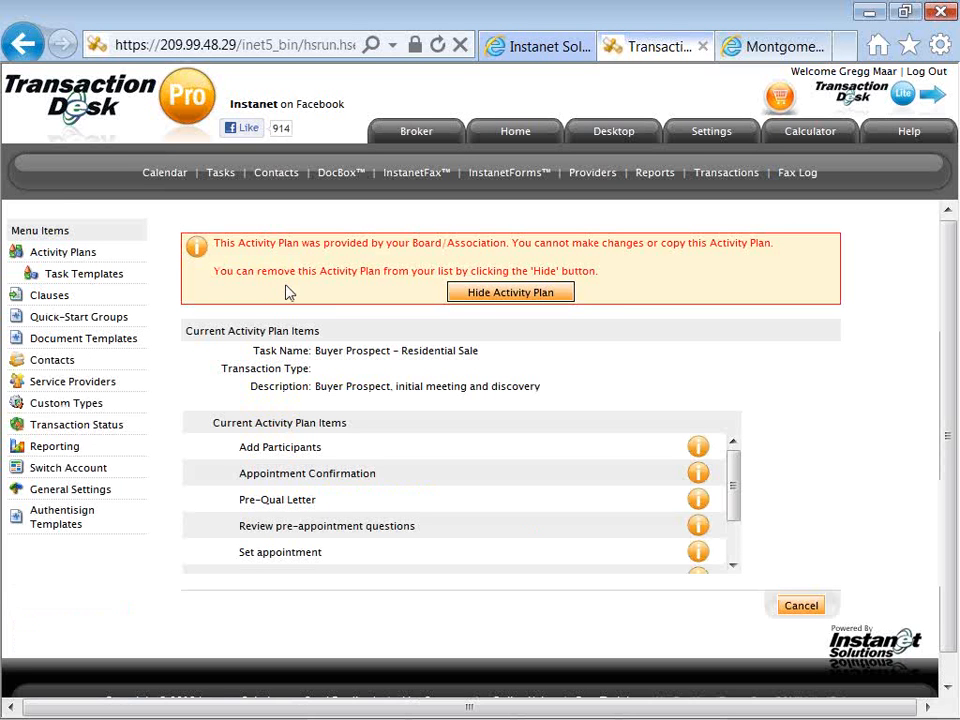
scroll(287, 231, "down", 1)
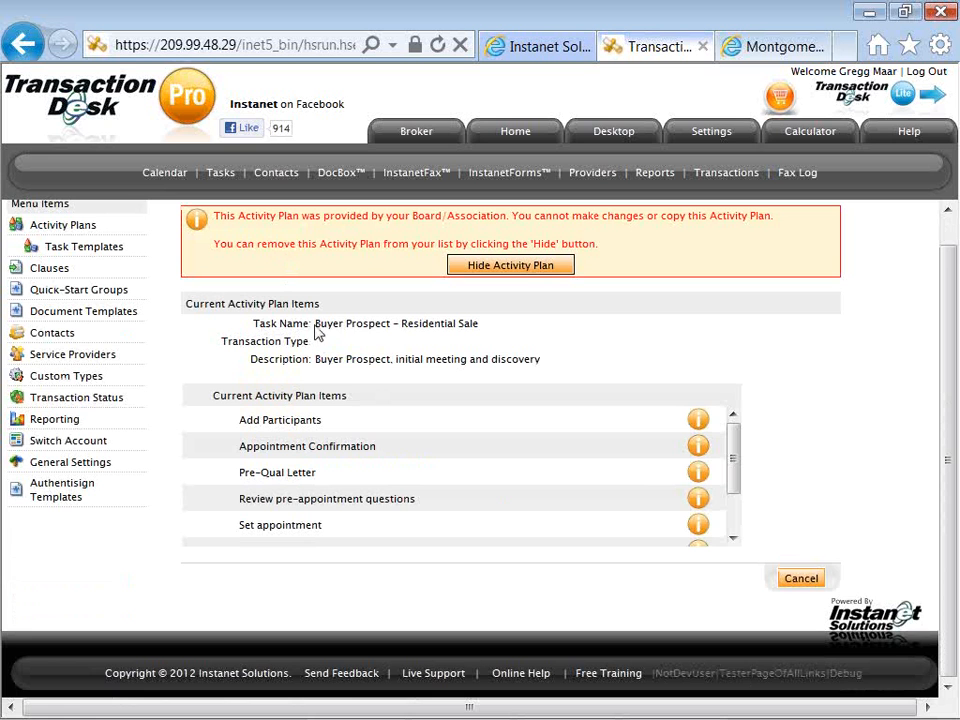
left_click_drag(315, 330, 392, 326)
left_click(377, 345)
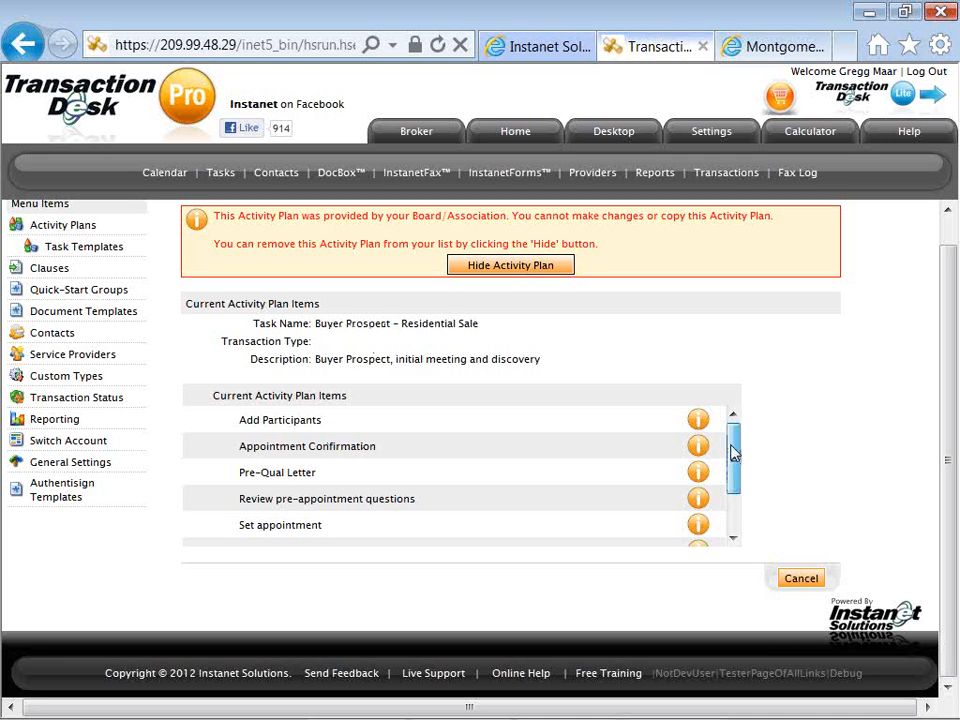
mouse_move(731, 452)
left_mouse_down()
mouse_move(733, 486)
mouse_move(734, 430)
left_mouse_up()
scroll(160, 335, "up", 1)
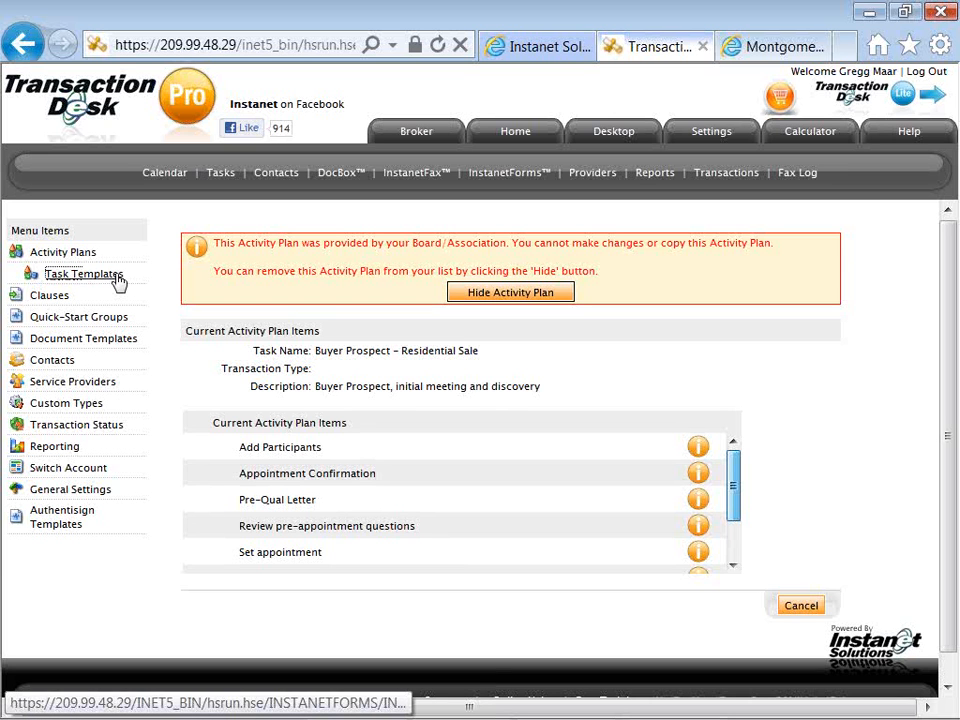
Start a new task template from the list of task templates.
left_click(118, 278)
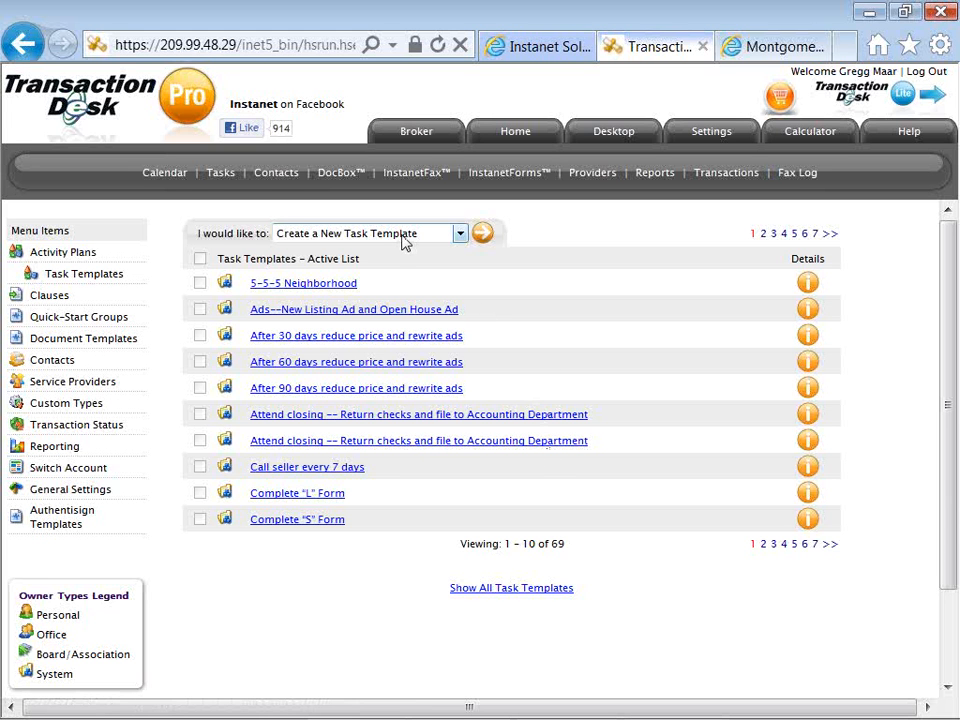
left_click(483, 236)
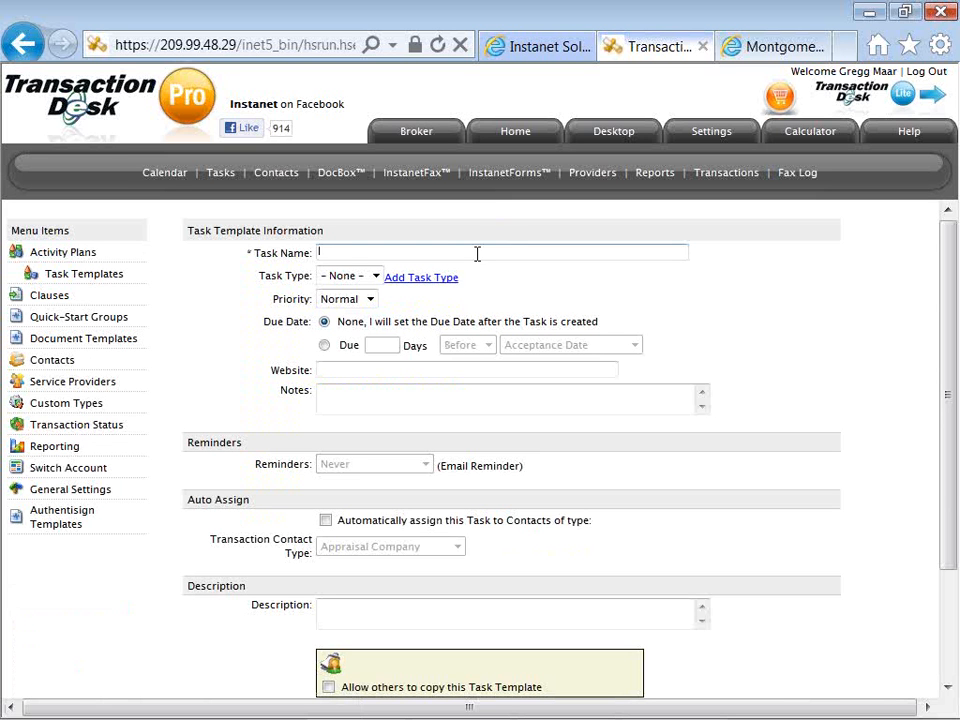
type("A Final Walk Throun")
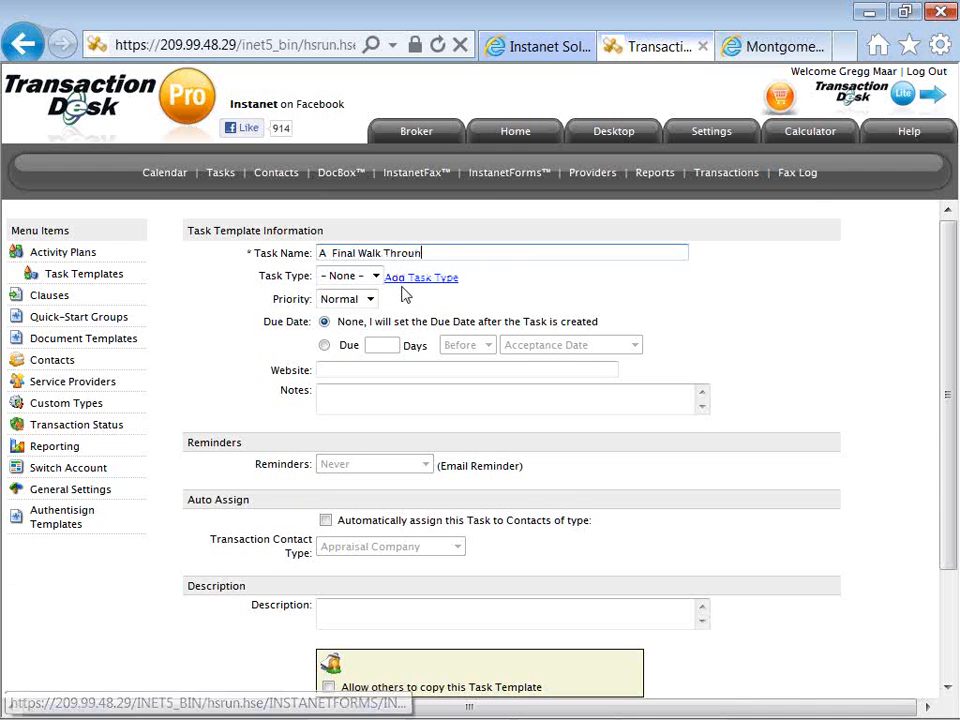
scroll(397, 289, "down", 1)
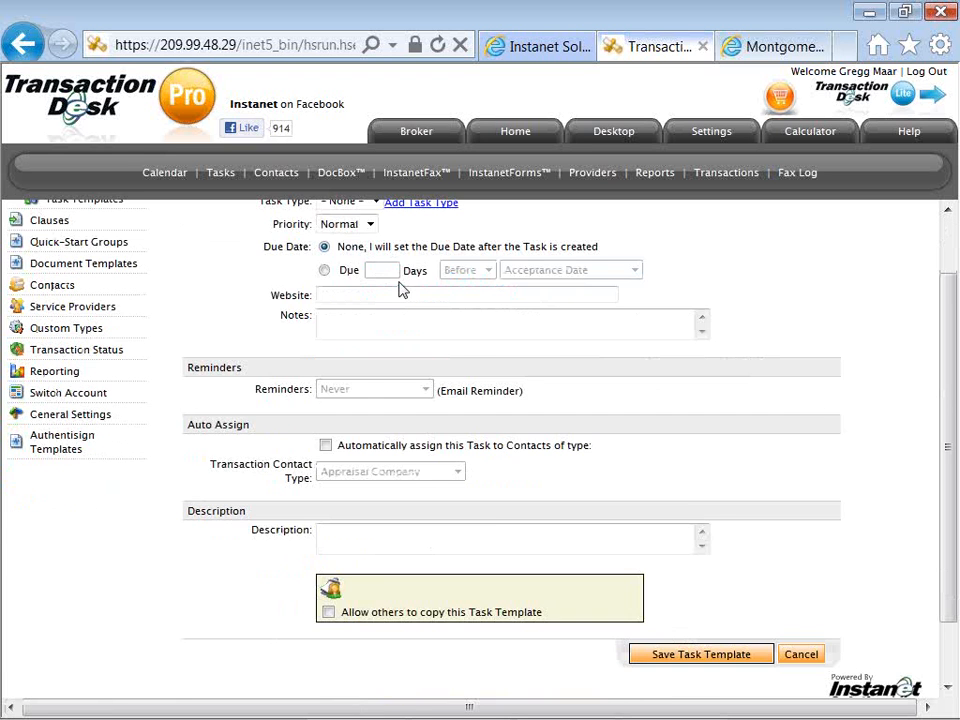
key("BackSpace")
type("hrouh")
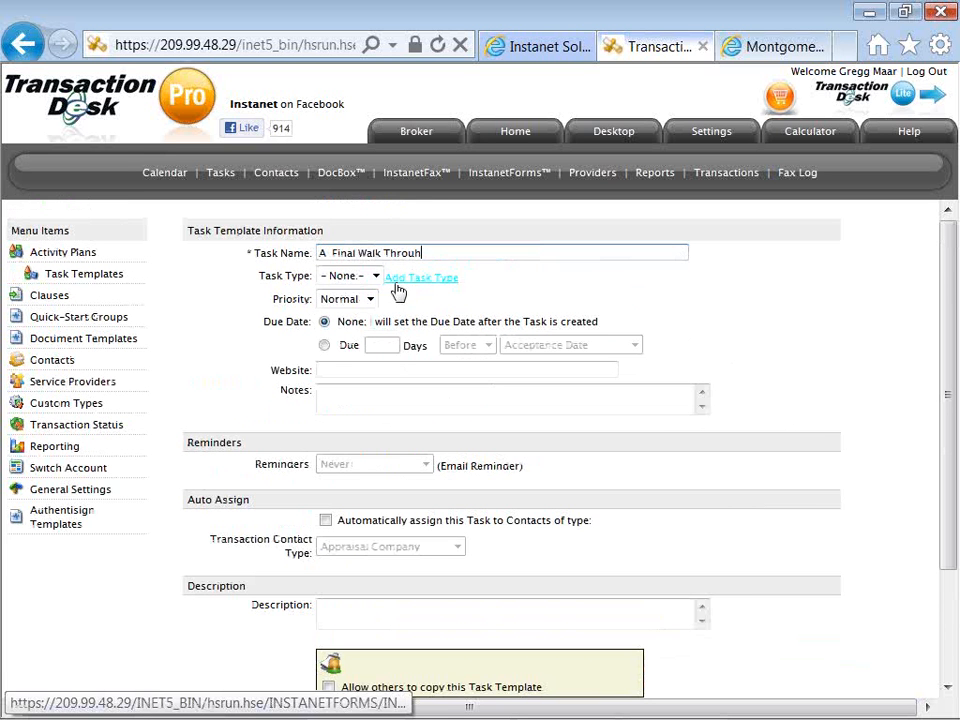
key("BackSpace")
key("BackSpace")
key("BackSpace")
key("BackSpace")
key("BackSpace")
key("BackSpace")
key("BackSpace")
key("BackSpace")
key("BackSpace")
key("BackSpace")
key("BackSpace")
key("BackSpace")
key("BackSpace")
key("BackSpace")
key("BackSpace")
key("BackSpace")
key("BackSpace")
key("BackSpace")
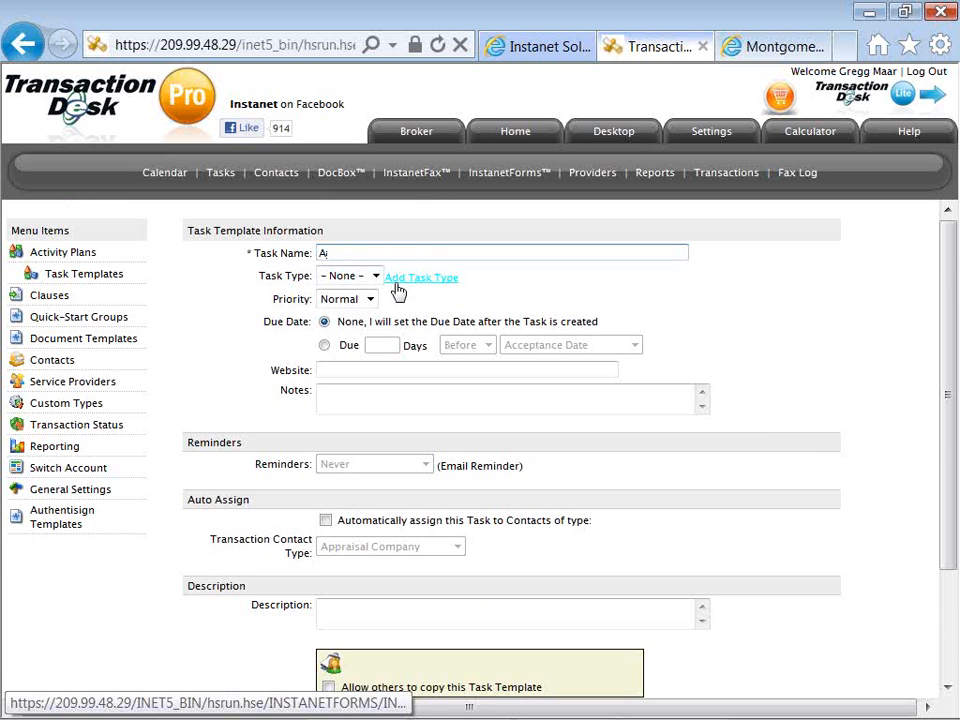
key("BackSpace")
Name the task template "A MLS Photos and Lockbox".
type("MLS Photos and Lockbox")
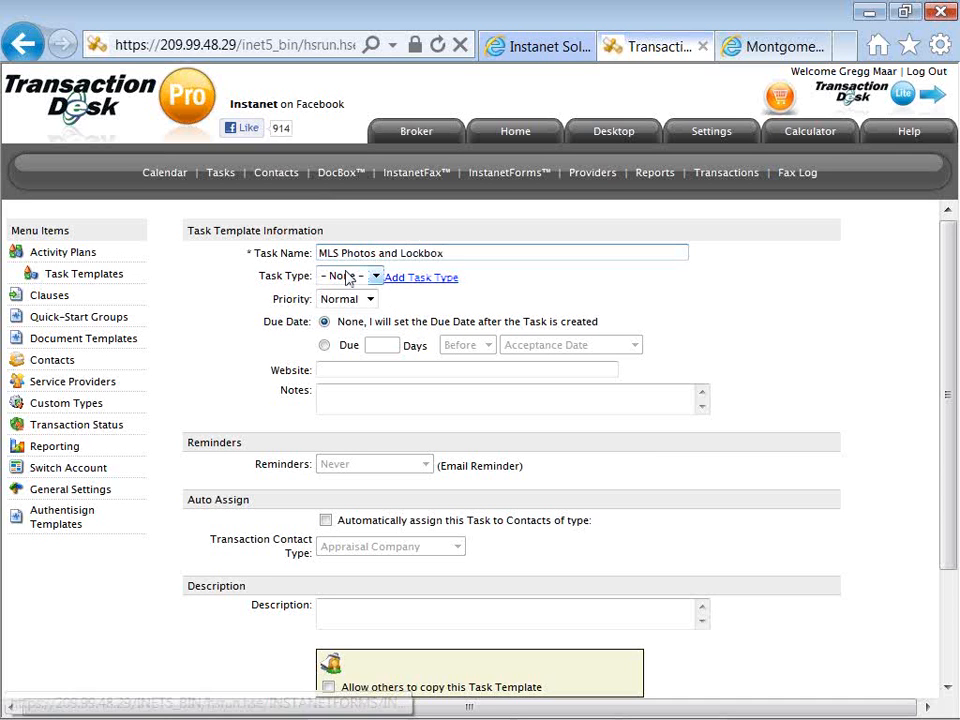
left_click(321, 254)
type("A")
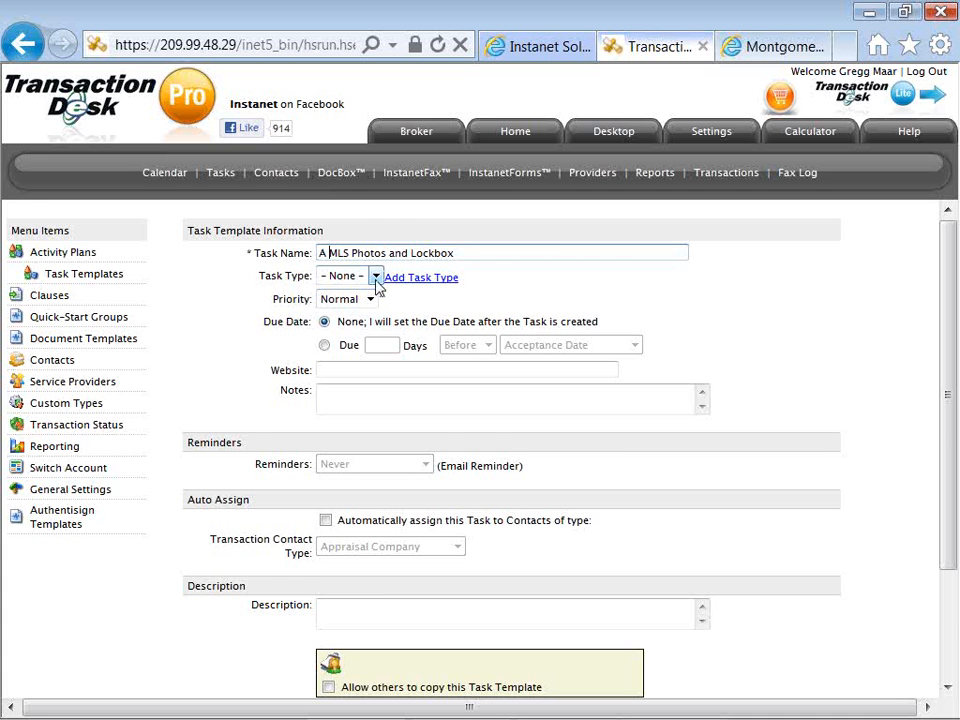
Set the task template's due date to 2 days after the List Date.
scroll(376, 285, "down", 2)
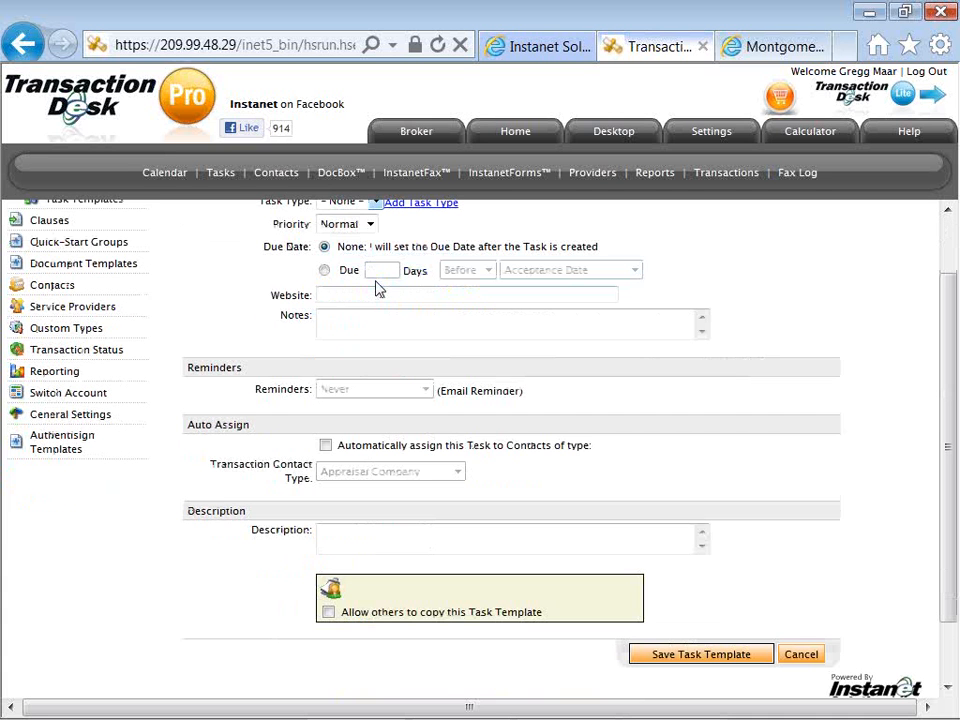
left_click(325, 271)
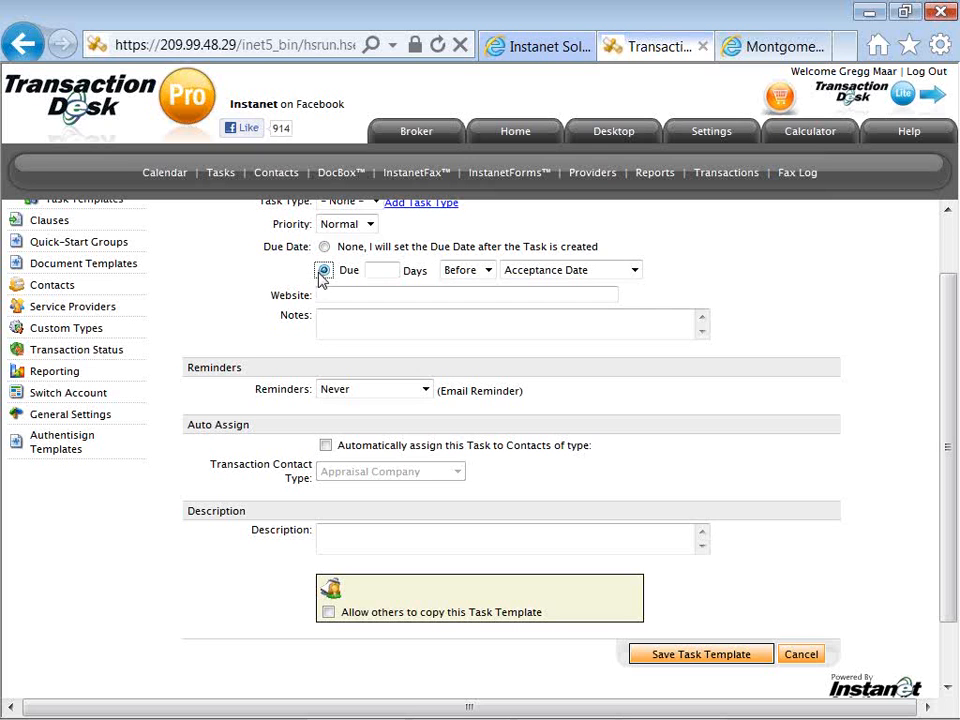
left_click(375, 270)
type("2")
left_click(462, 272)
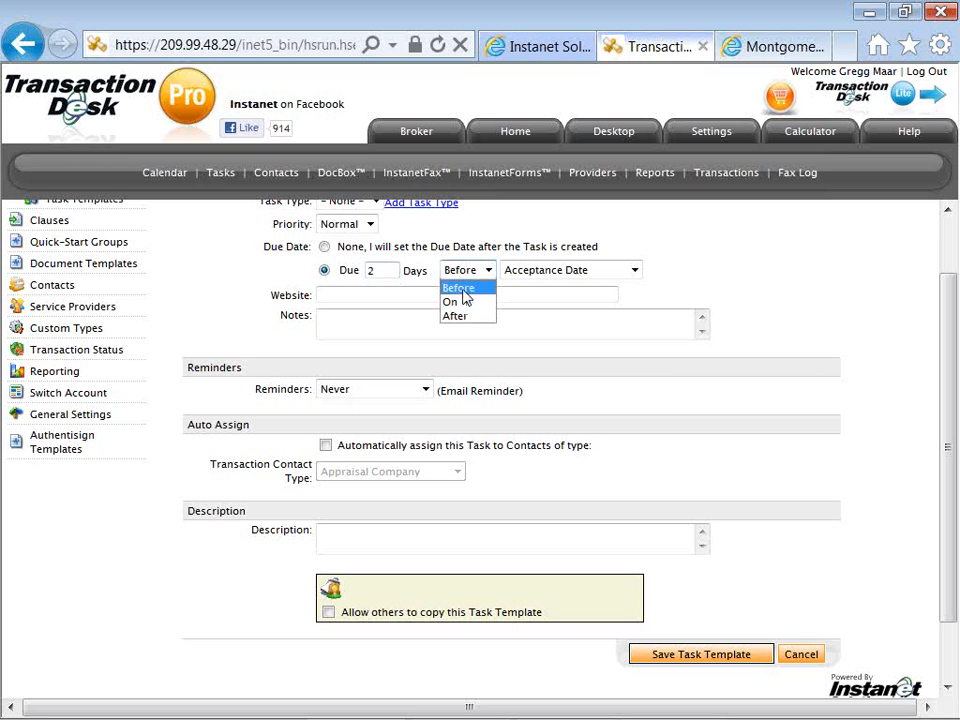
left_click(465, 317)
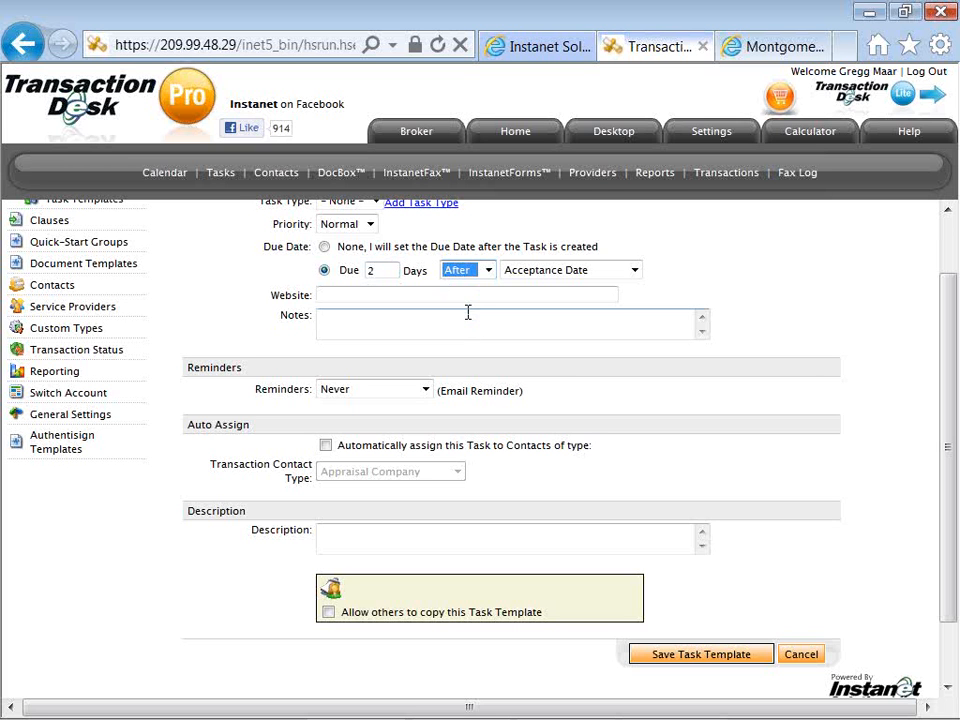
left_click(527, 272)
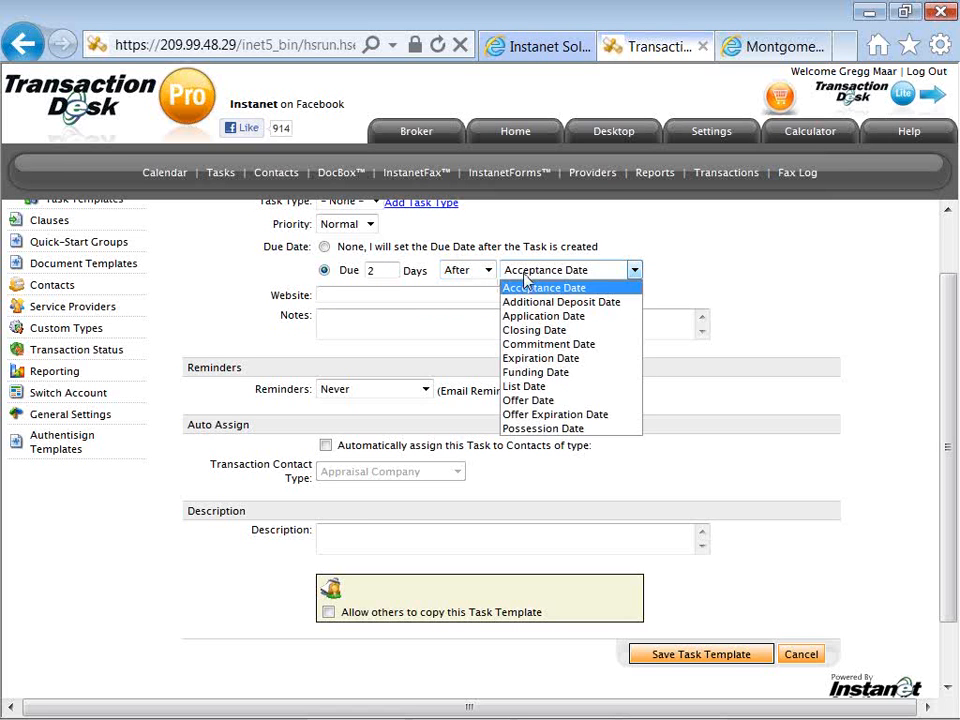
left_click(530, 387)
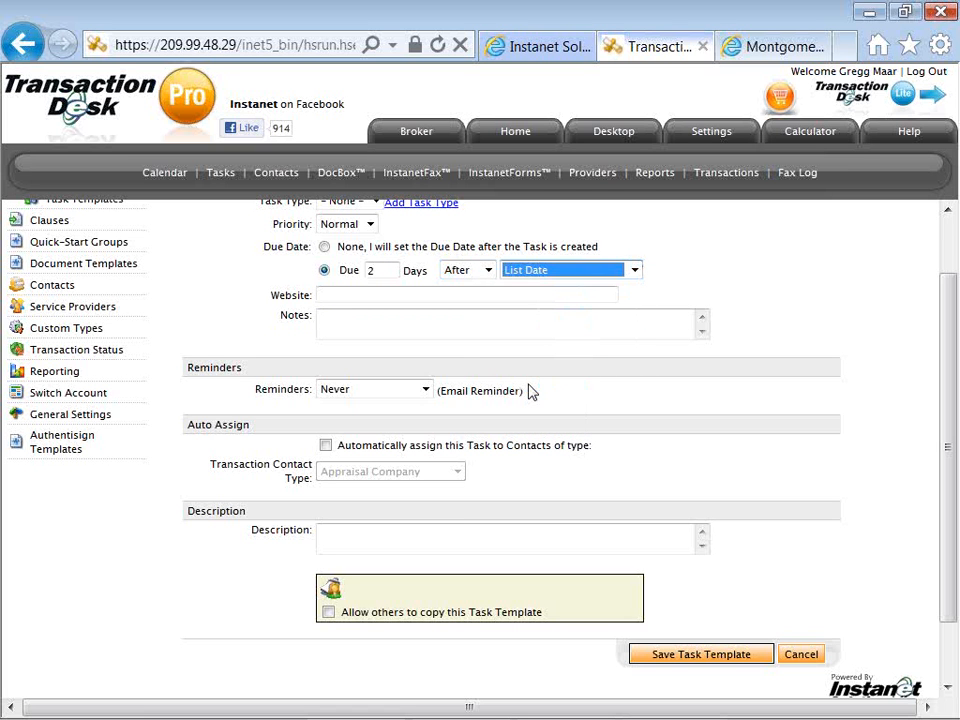
left_click(297, 288)
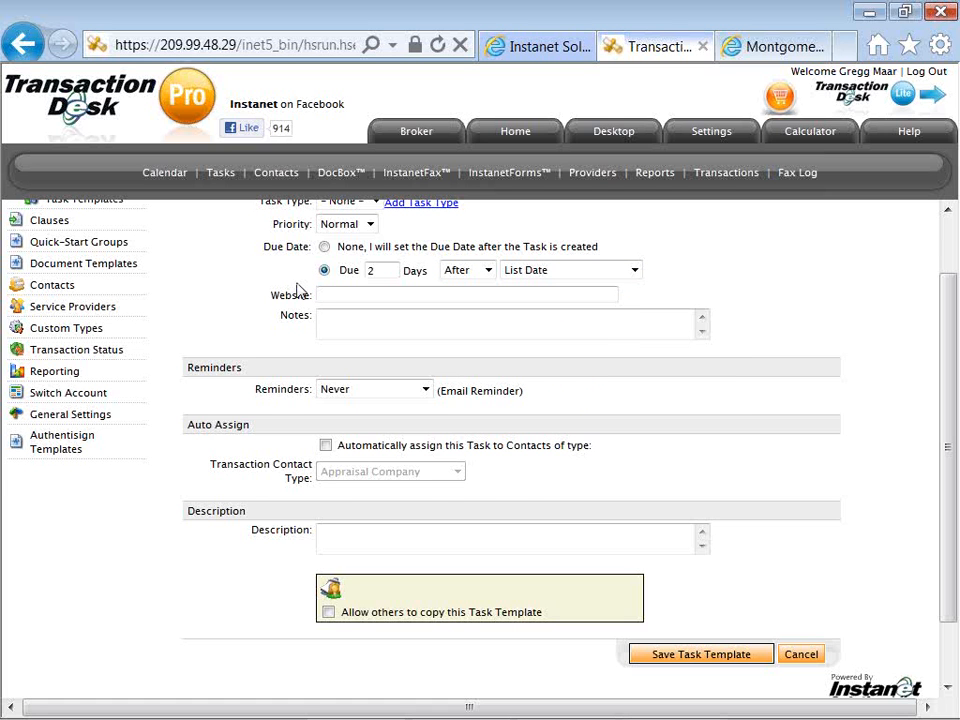
Set the task's email reminder to 1 day before.
scroll(294, 318, "up", 2)
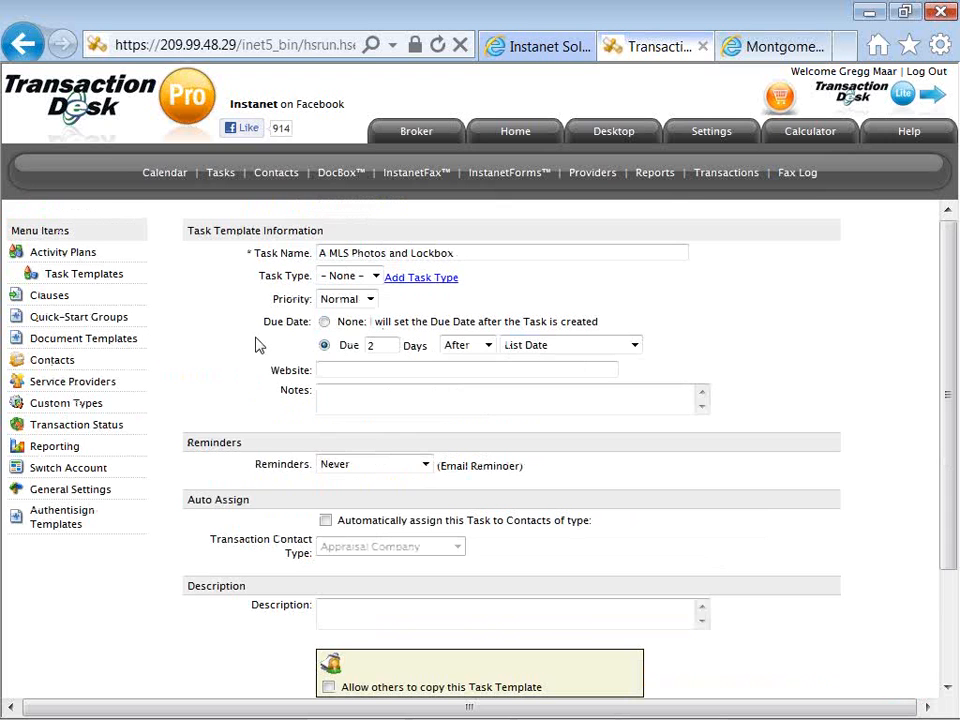
scroll(256, 344, "down", 2)
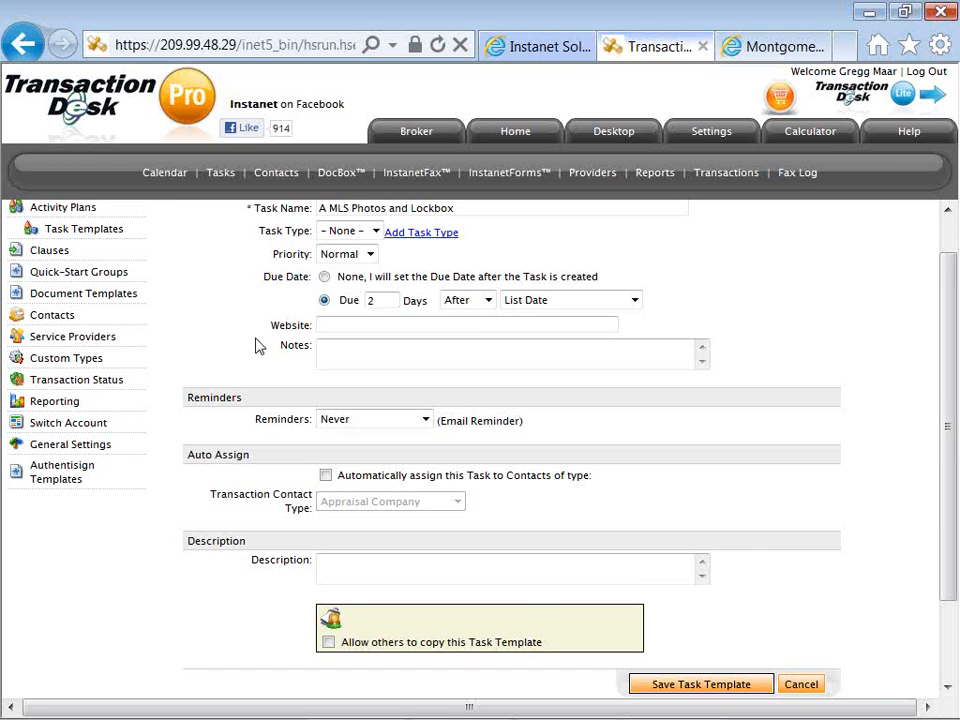
left_click(332, 399)
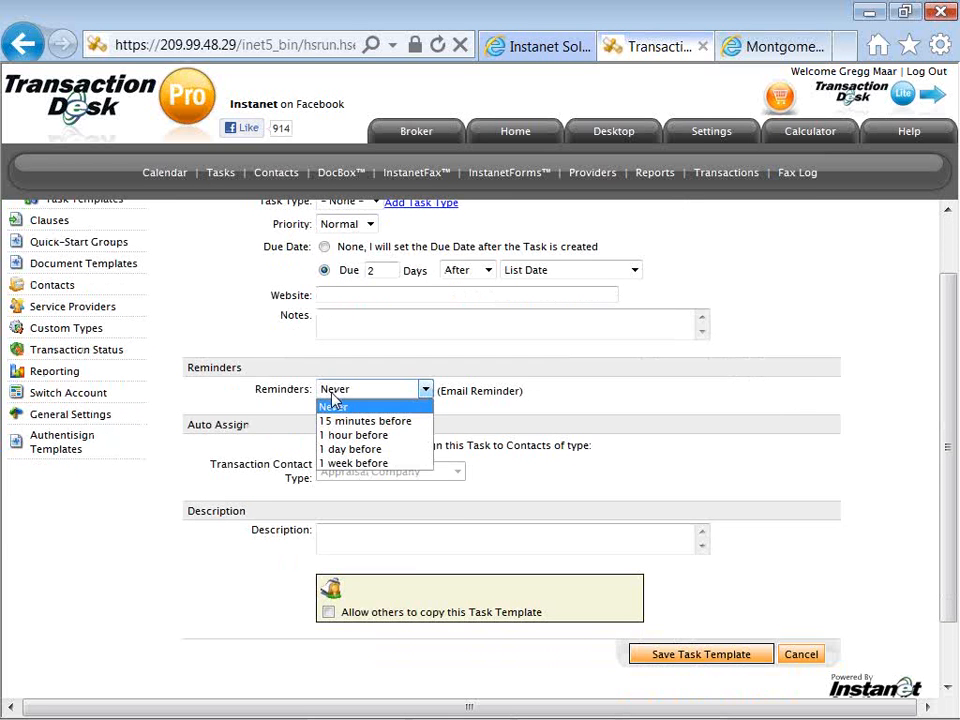
left_click(340, 449)
left_click(298, 420)
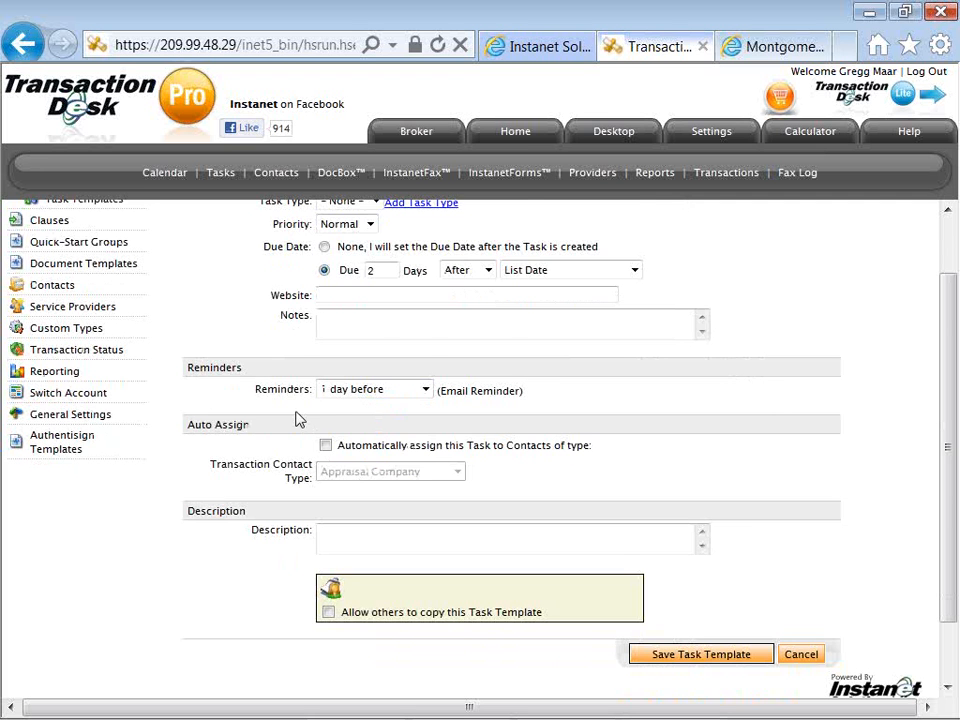
Turn on automatic assignment of the task to transaction contacts of type Listing Agent.
scroll(298, 420, "down", 2)
left_click(325, 371)
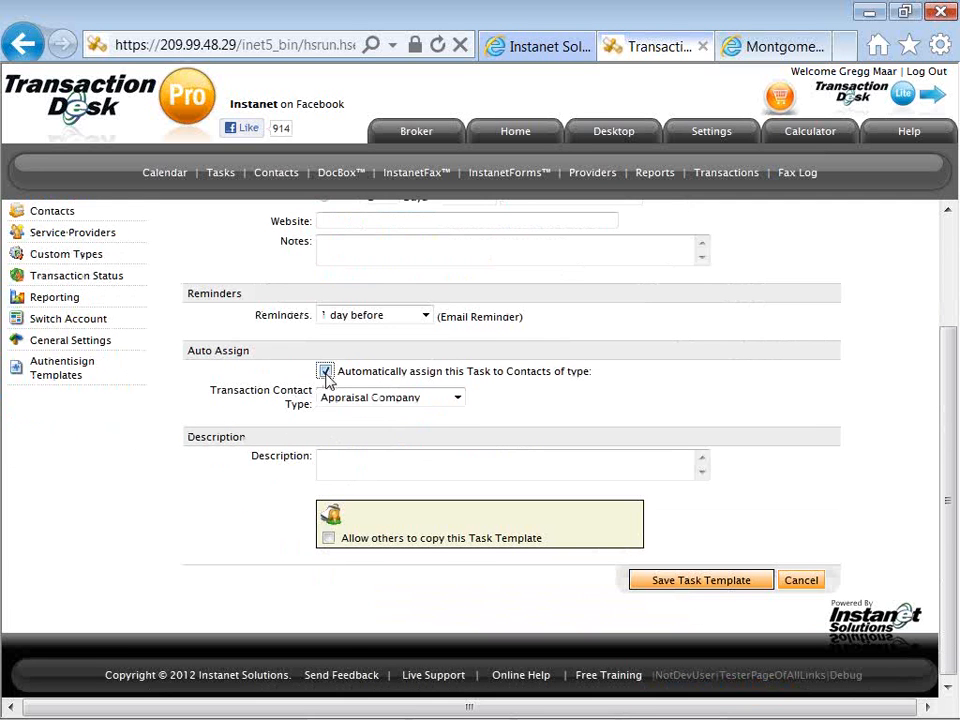
left_click(360, 403)
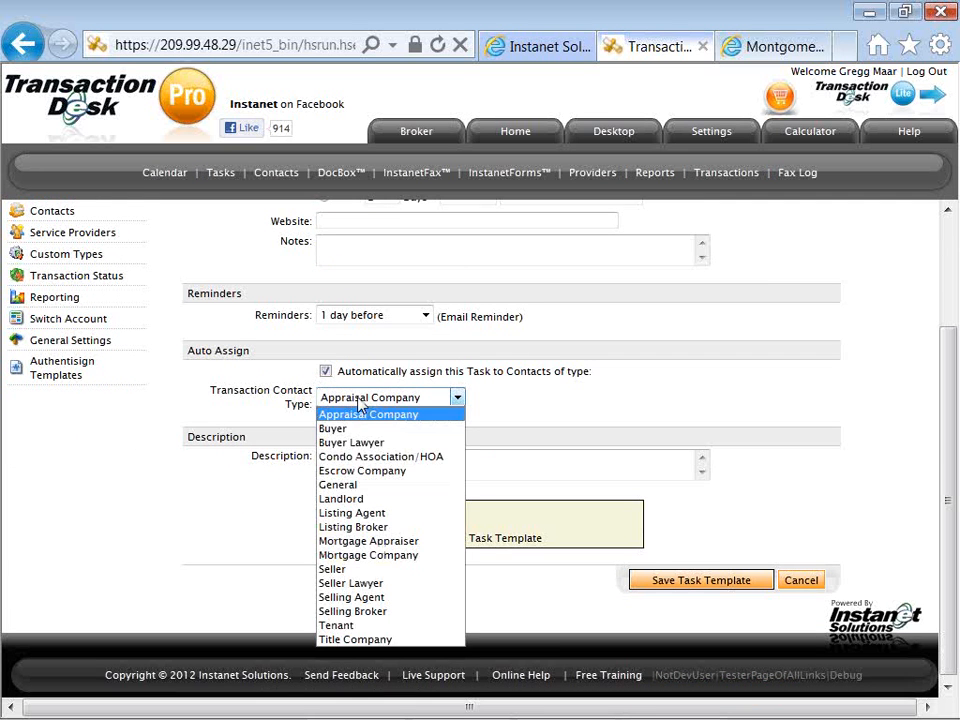
left_click(405, 513)
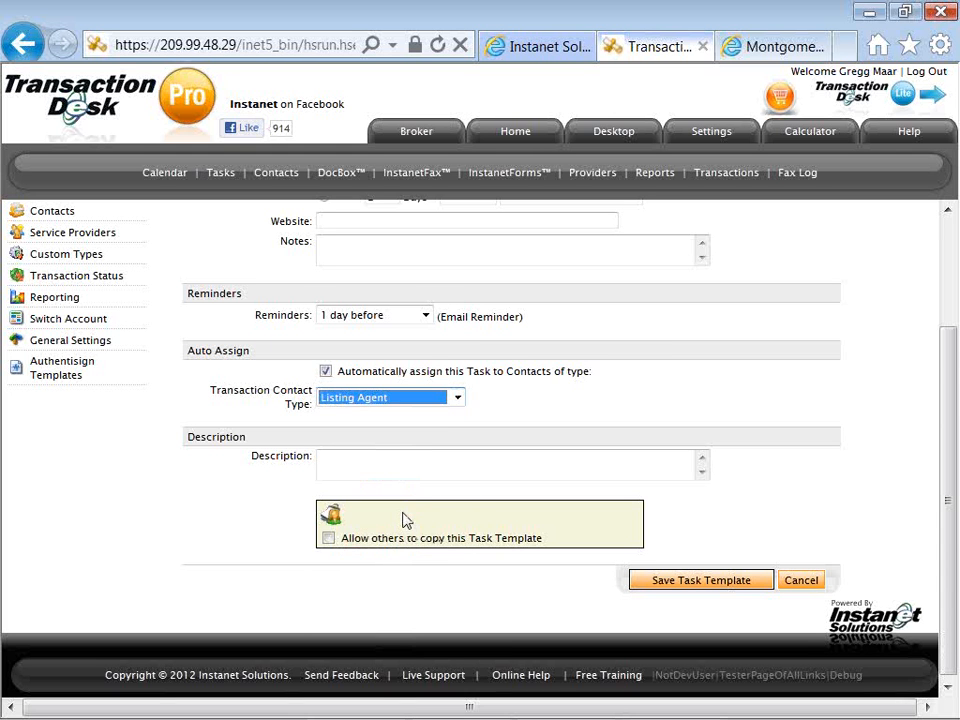
left_click(297, 427)
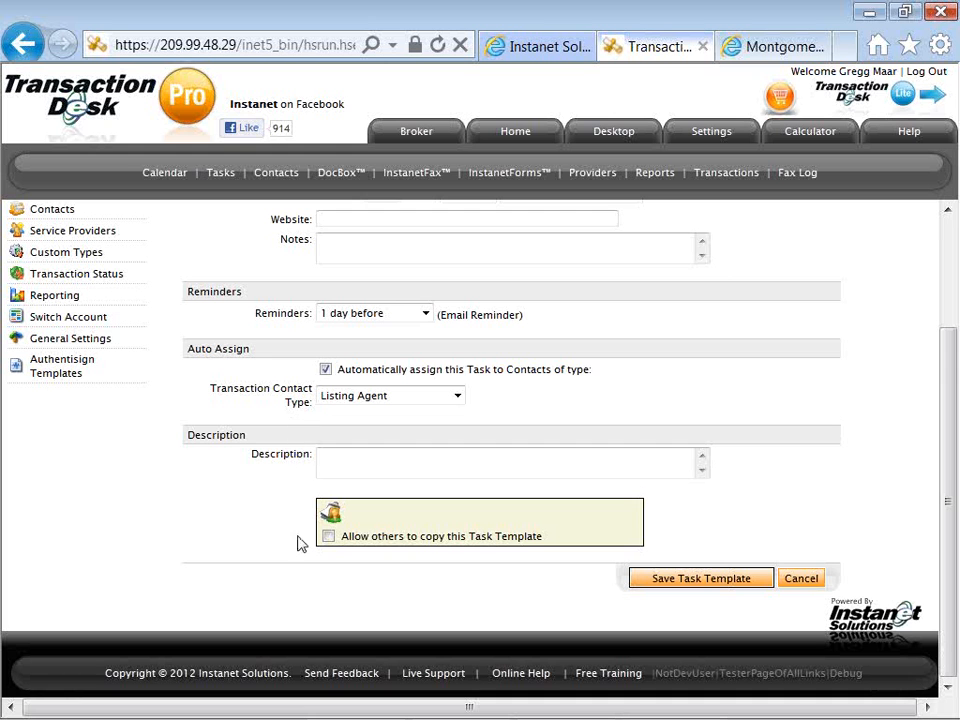
Allow others to copy the task template and save it.
left_click(329, 537)
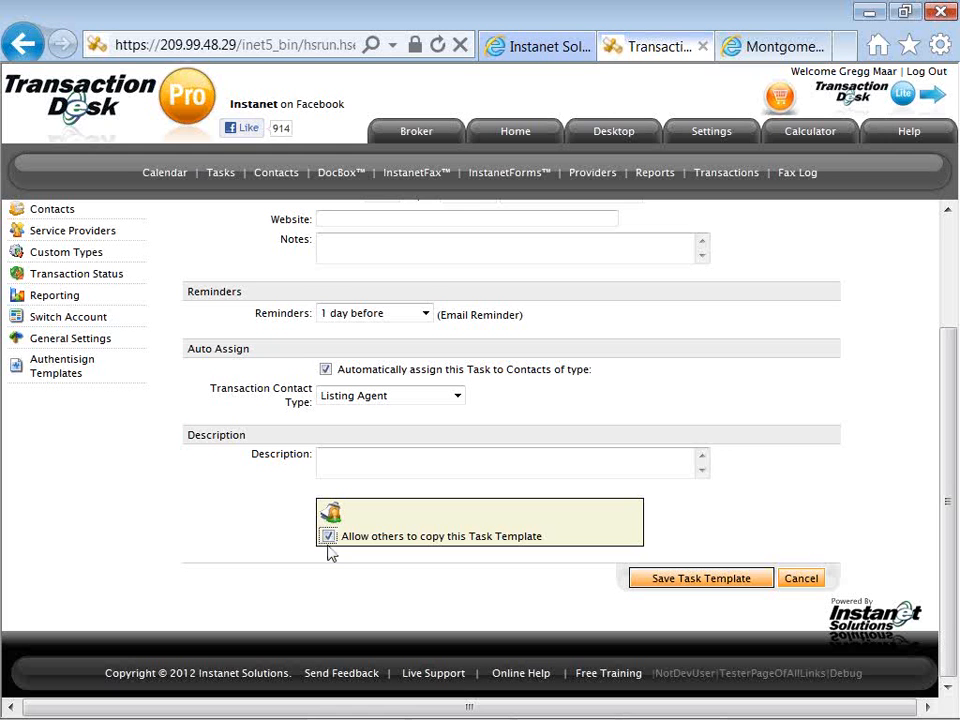
left_click(648, 580)
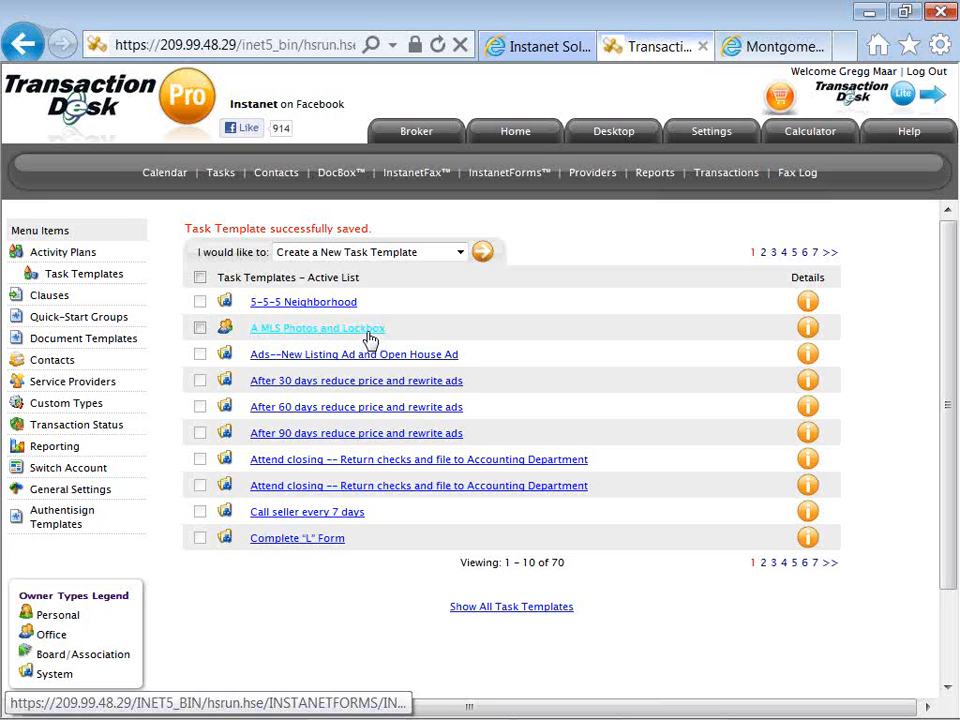
Start a new activity plan and name it "SFR Listing Set Up".
left_click(93, 256)
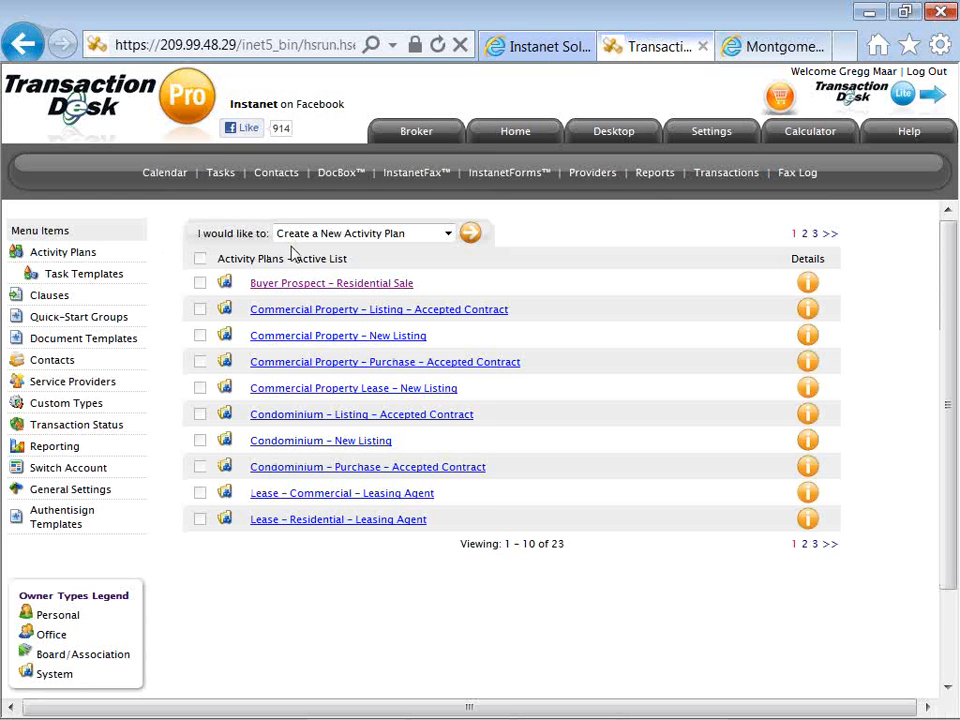
left_click(472, 243)
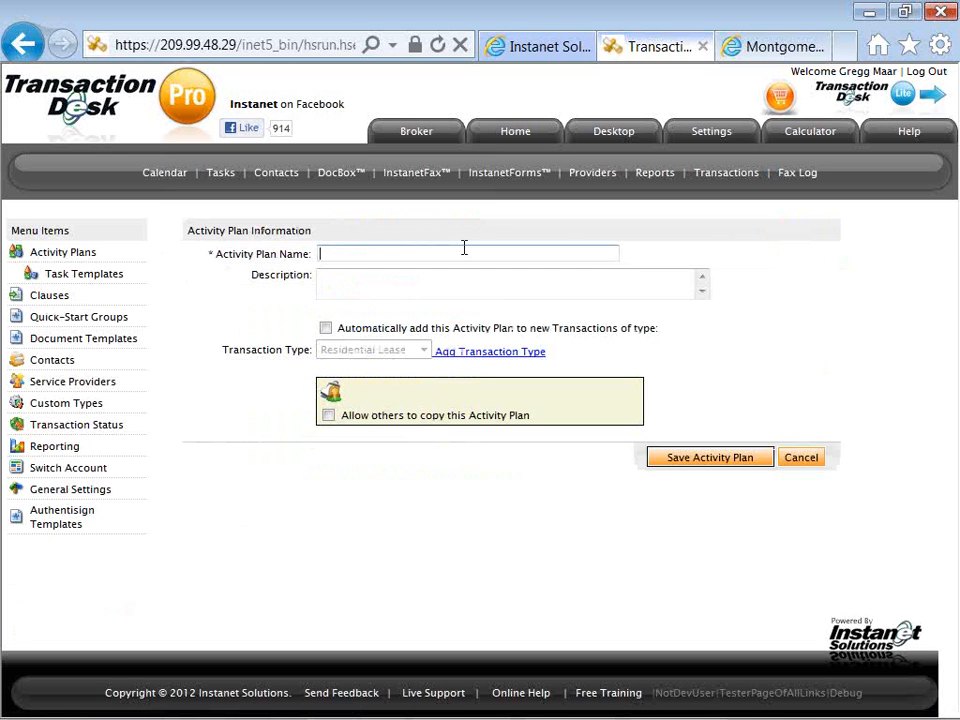
type("SFR Listing SEt")
key("BackSpace")
key("BackSpace")
type("et Up")
left_click(328, 331)
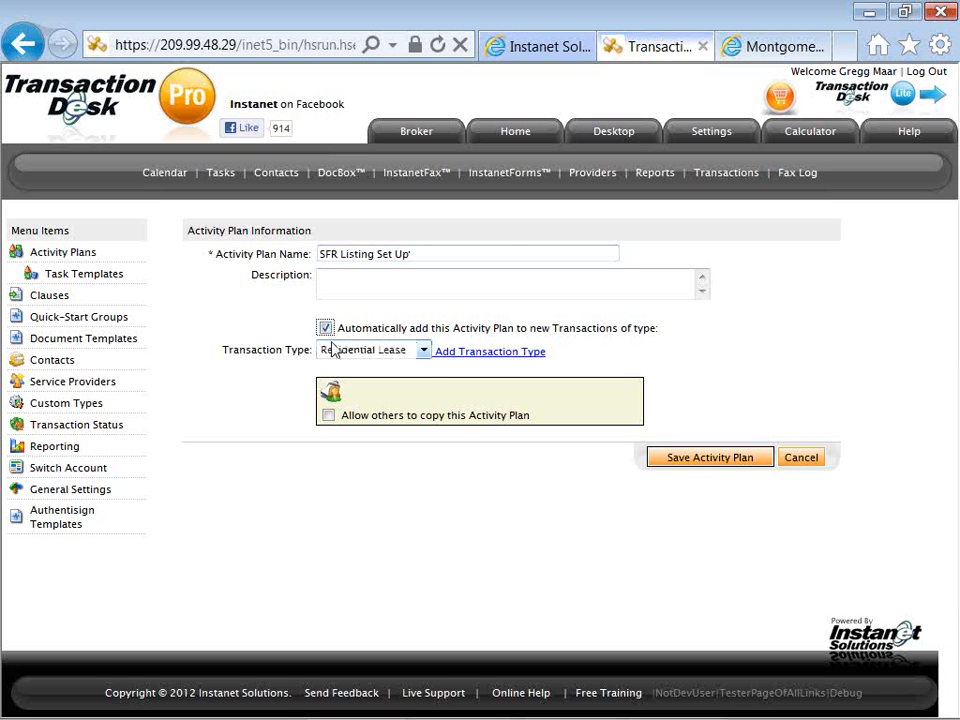
left_click(333, 350)
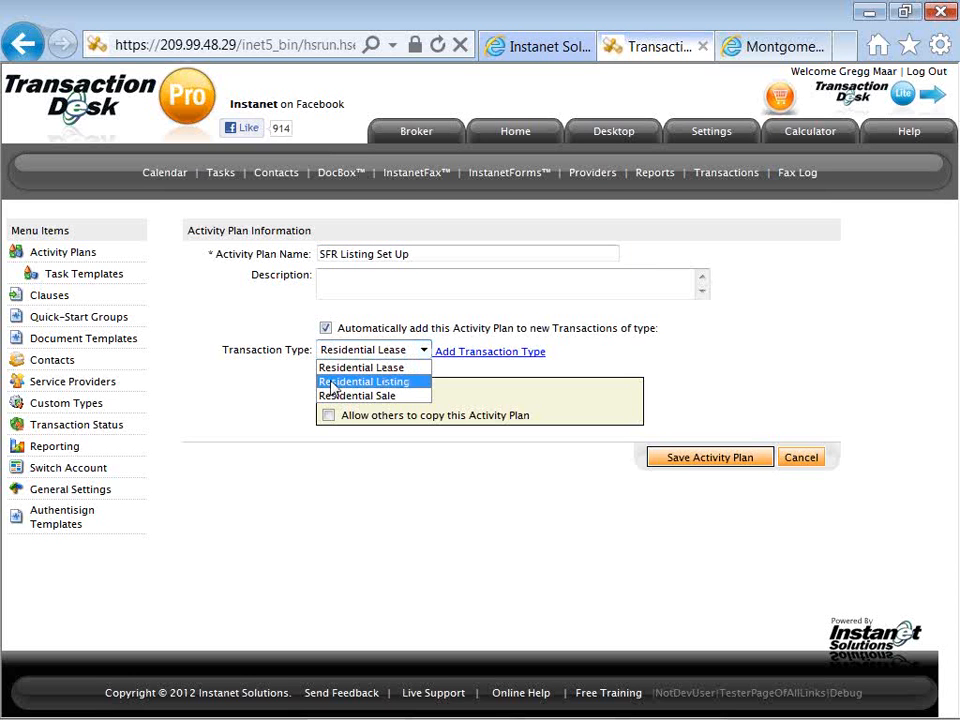
left_click(327, 330)
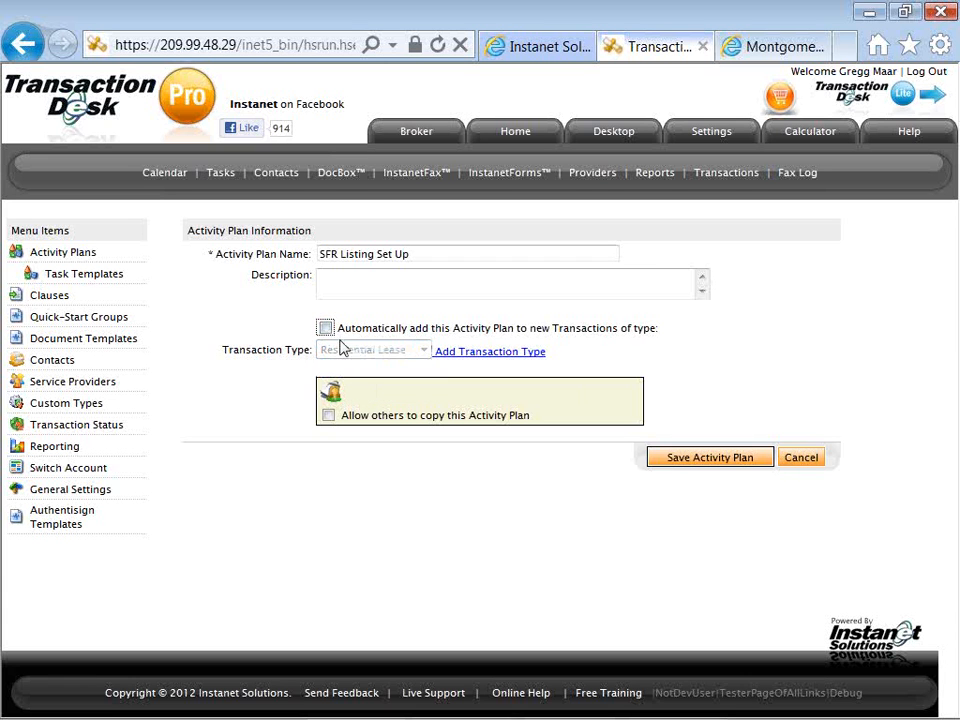
Save the activity plan with copying by others allowed, and open the selection of task templates for its plan items.
left_click(329, 415)
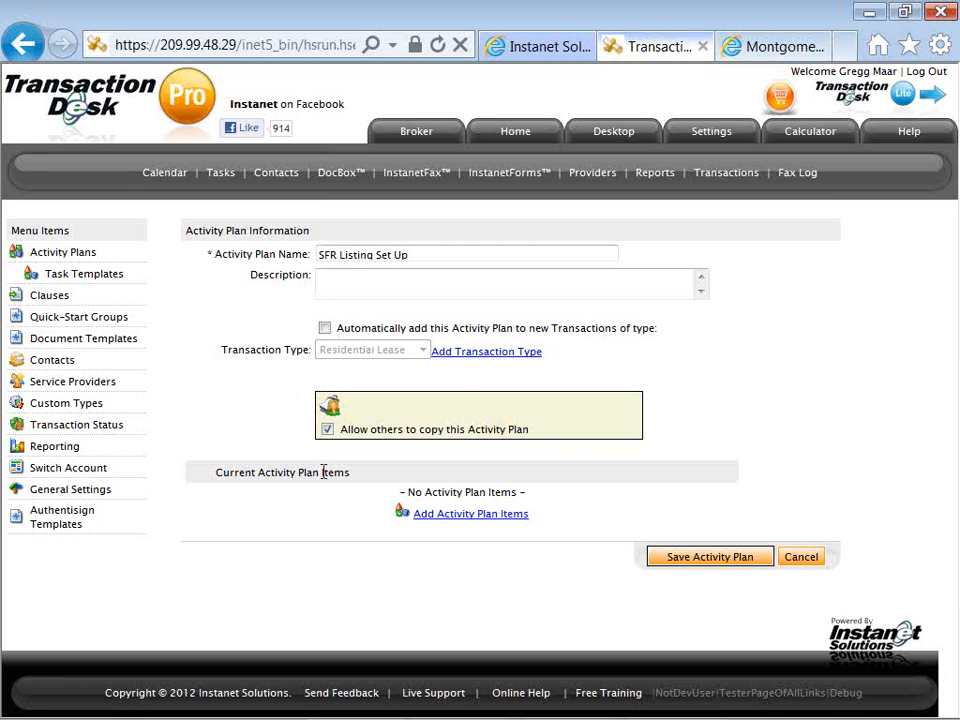
left_click(442, 518)
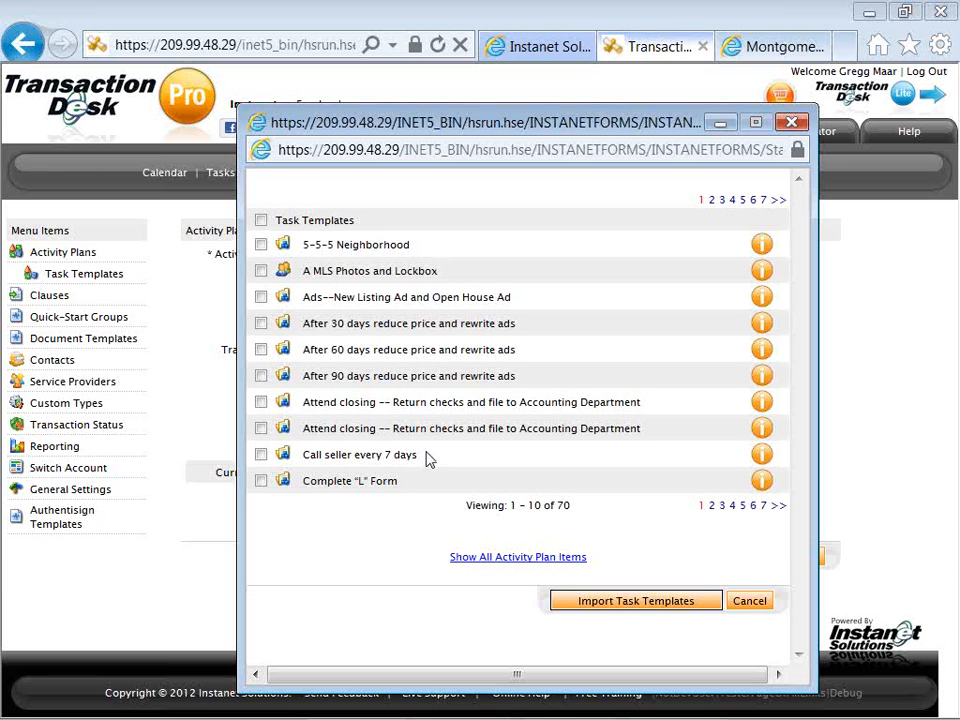
left_click(260, 271)
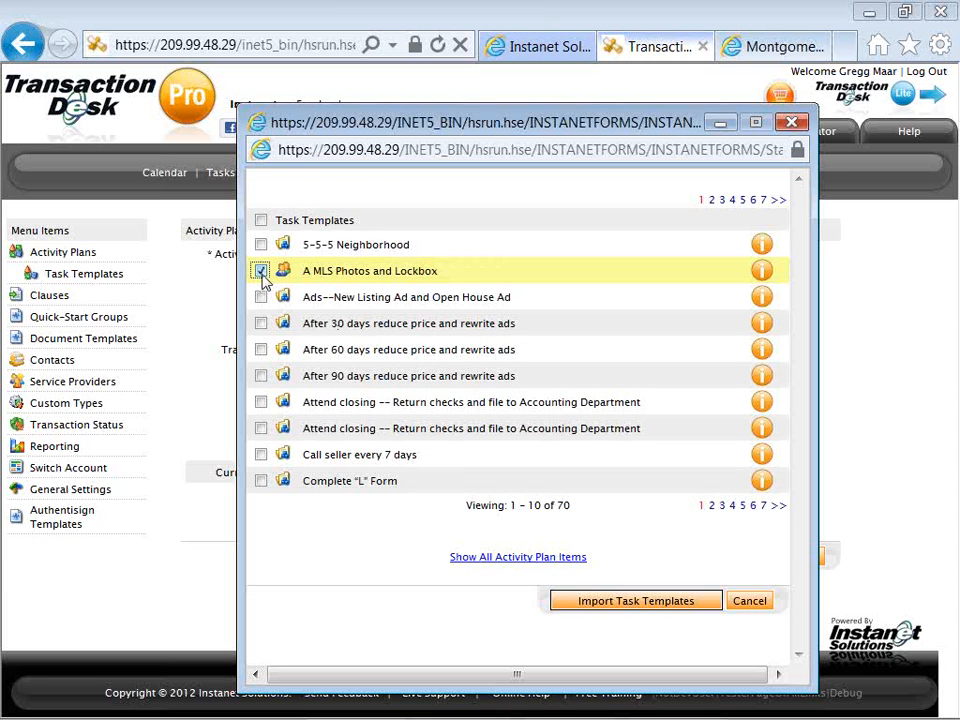
left_click(260, 324)
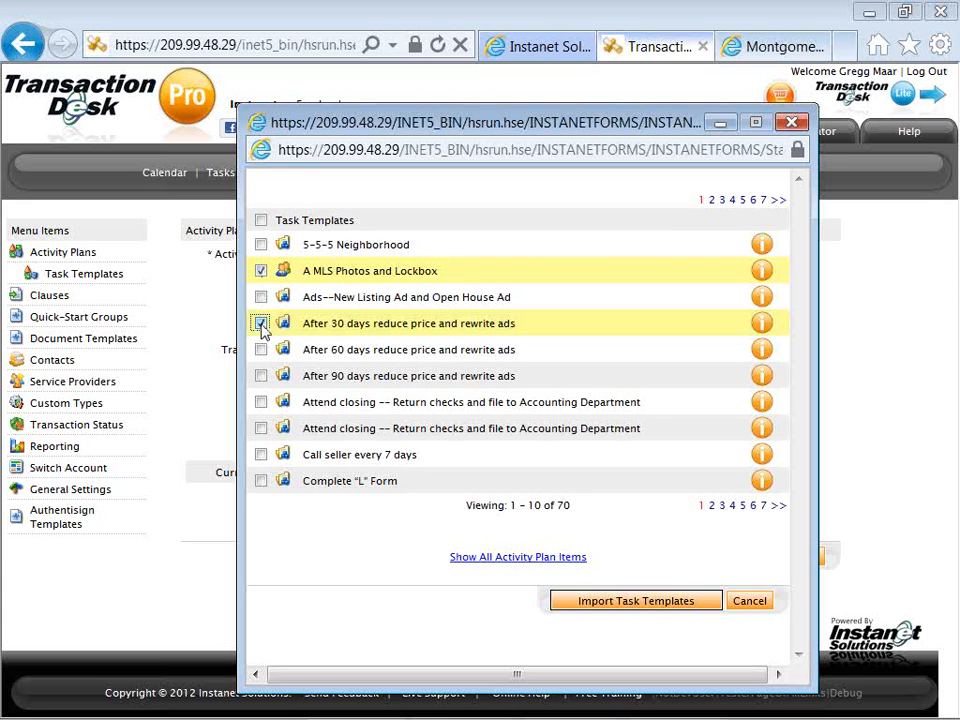
left_click(260, 377)
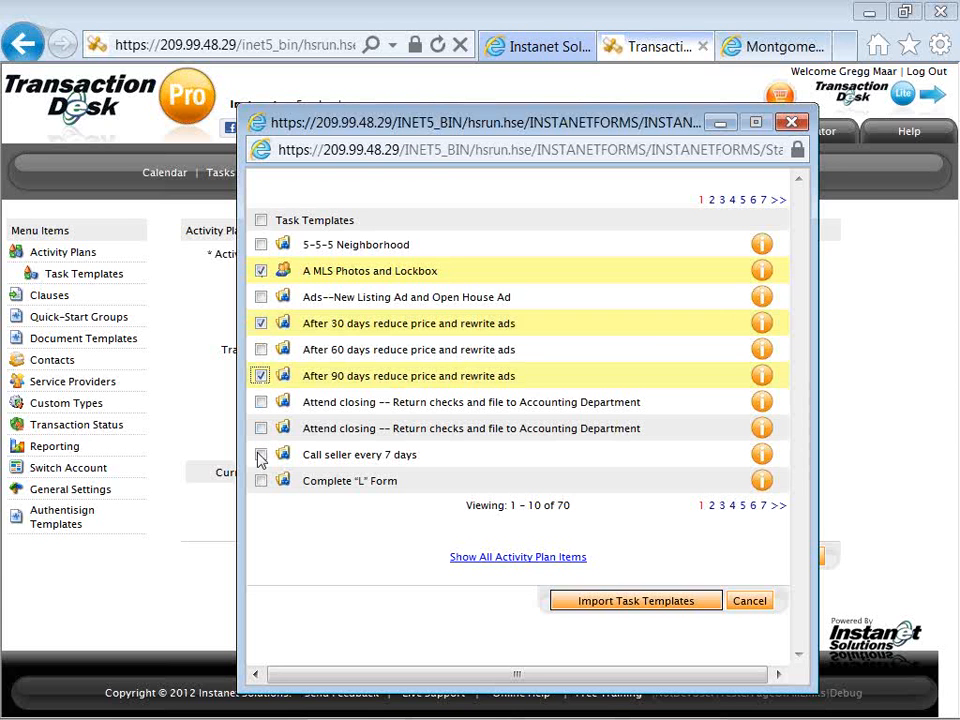
List all task templates and select "A MLS Photos and Lockbox", the 30-day and 90-day price reduction tasks, and "Call seller every 7 days".
left_click(506, 565)
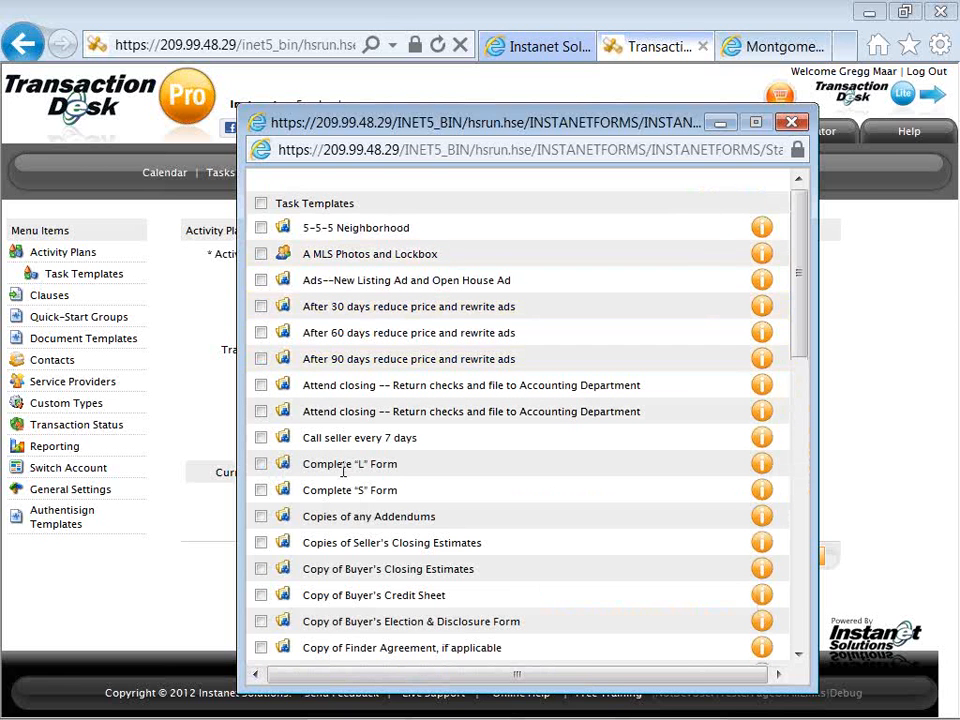
left_click(261, 254)
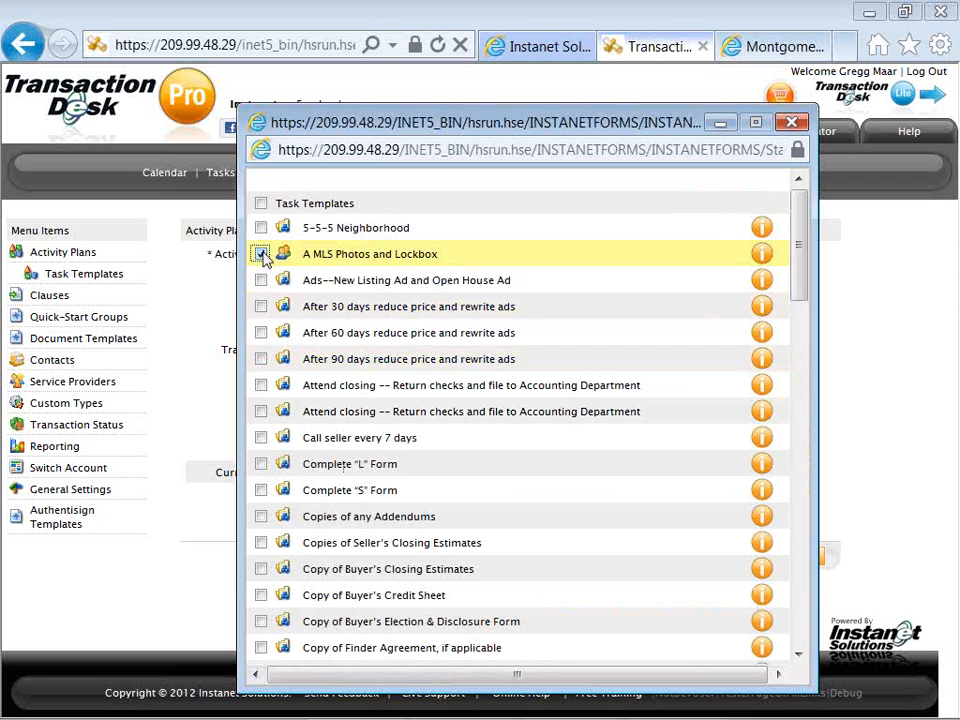
left_click(260, 305)
left_click(261, 359)
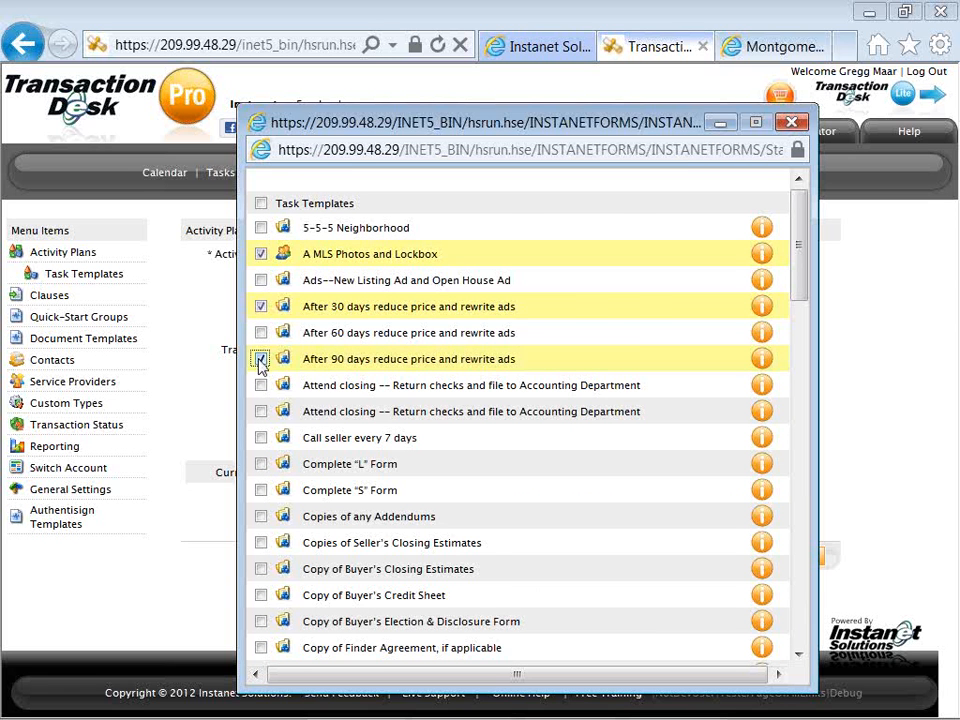
scroll(263, 375, "down", 1)
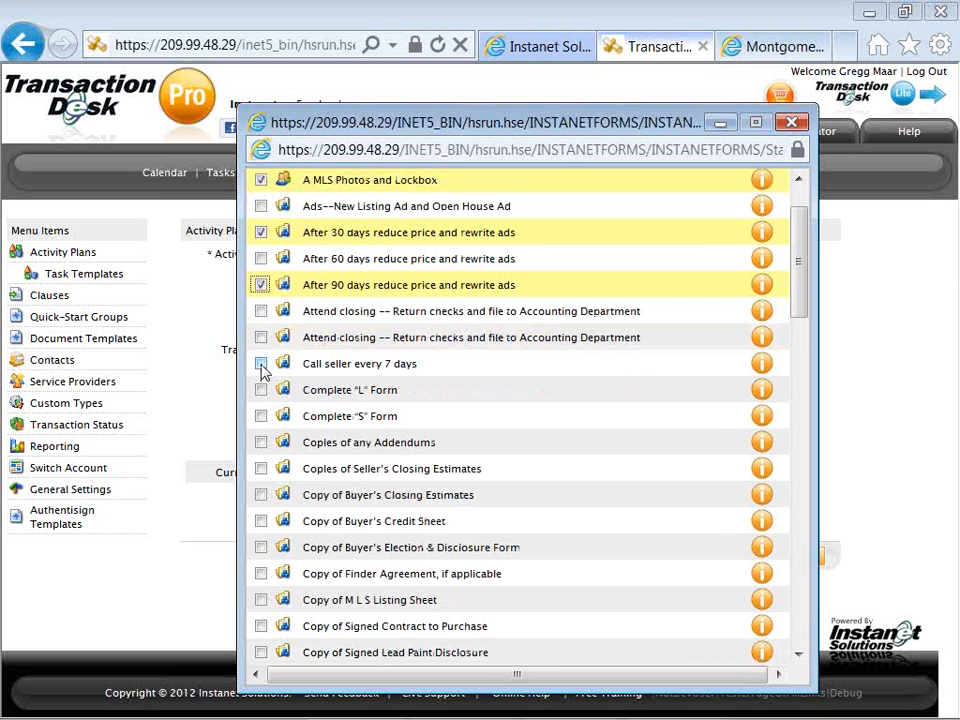
left_click(261, 364)
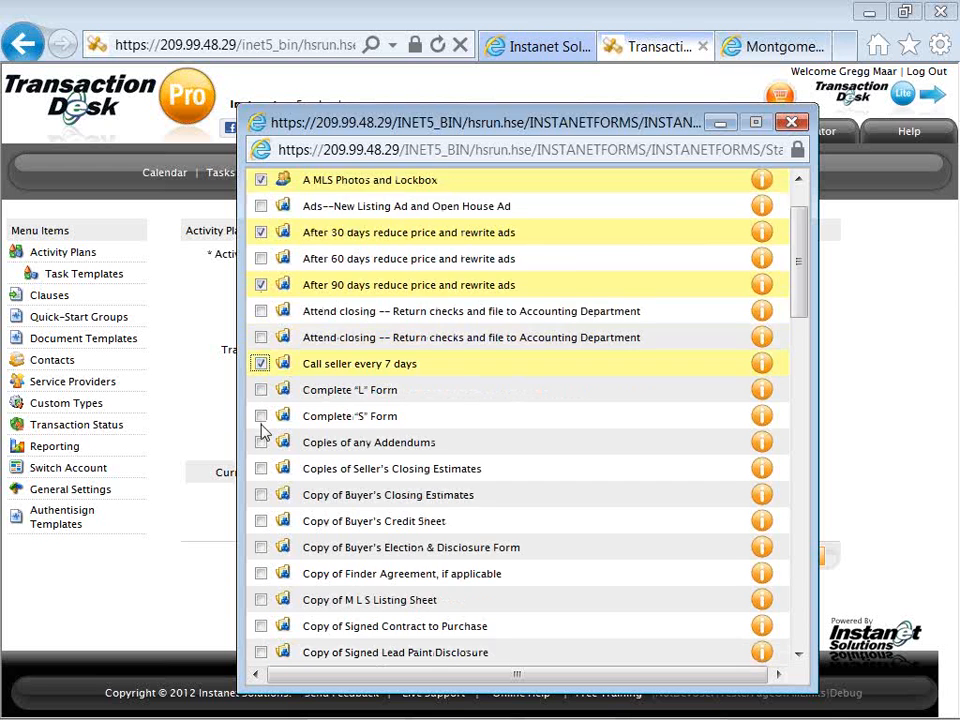
Add the task templates "Floor Sheet -- Have clear instructions, directions and all phone numbers" and "Follow up calls after daily showings" to the selection.
scroll(261, 435, "down", 1)
scroll(263, 432, "down", 2)
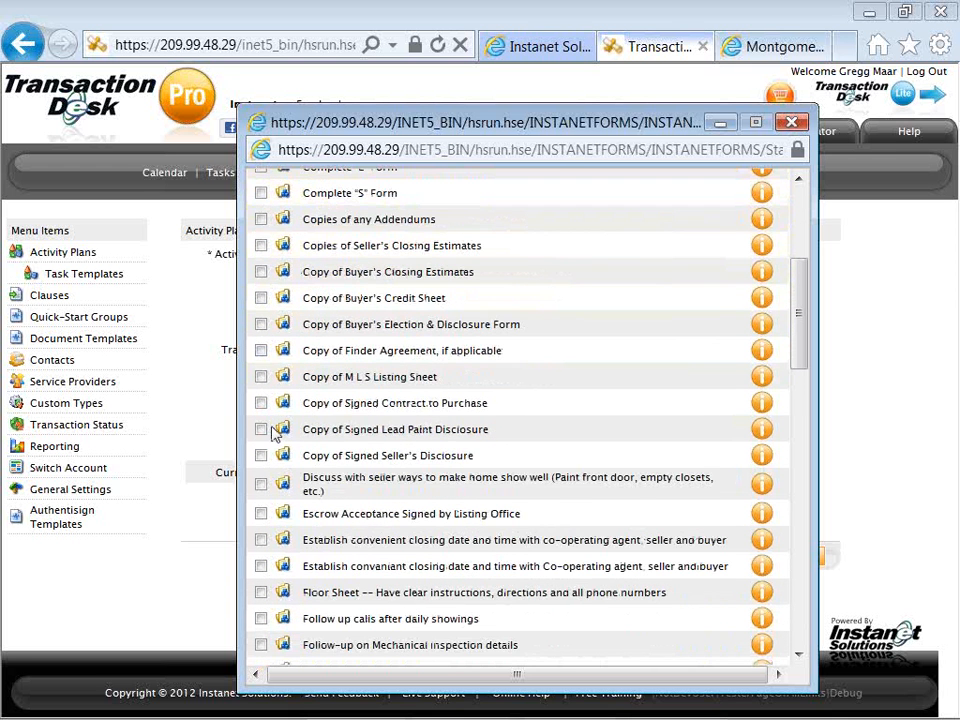
scroll(265, 432, "down", 1)
scroll(272, 435, "down", 1)
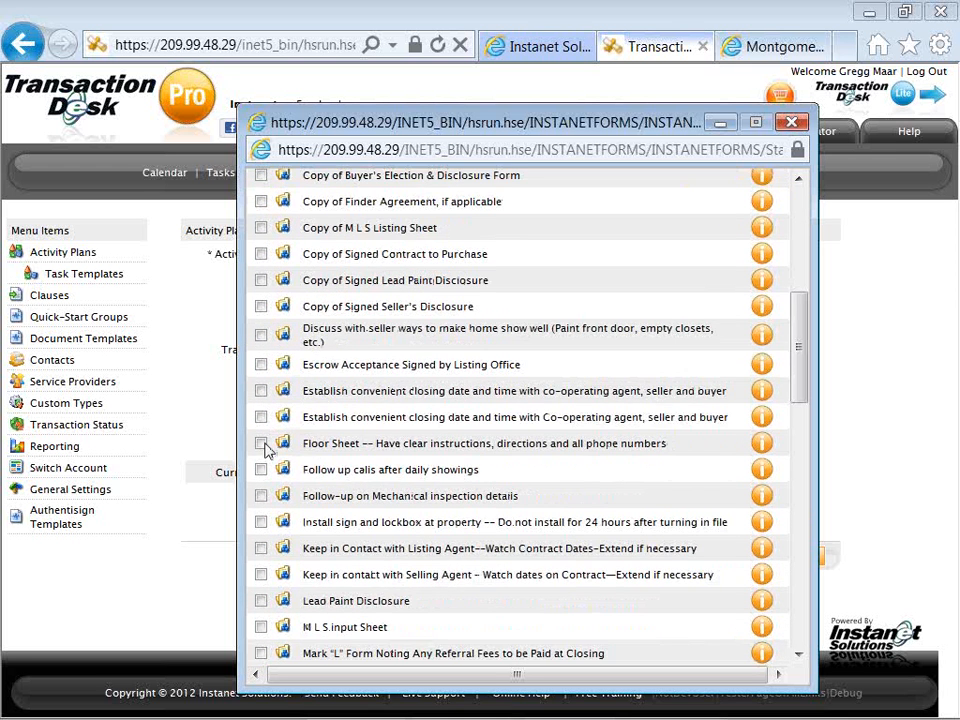
left_click(261, 444)
left_click(261, 469)
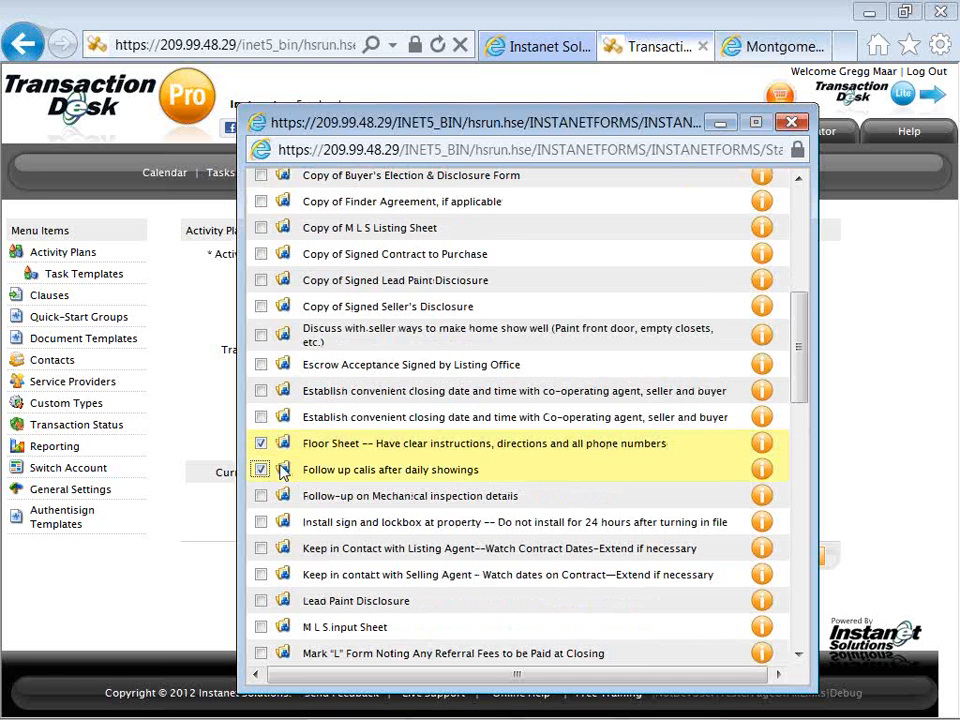
Also select the "Utility Information" task template and import all selected task templates into the activity plan.
scroll(280, 472, "down", 1)
scroll(283, 474, "down", 1)
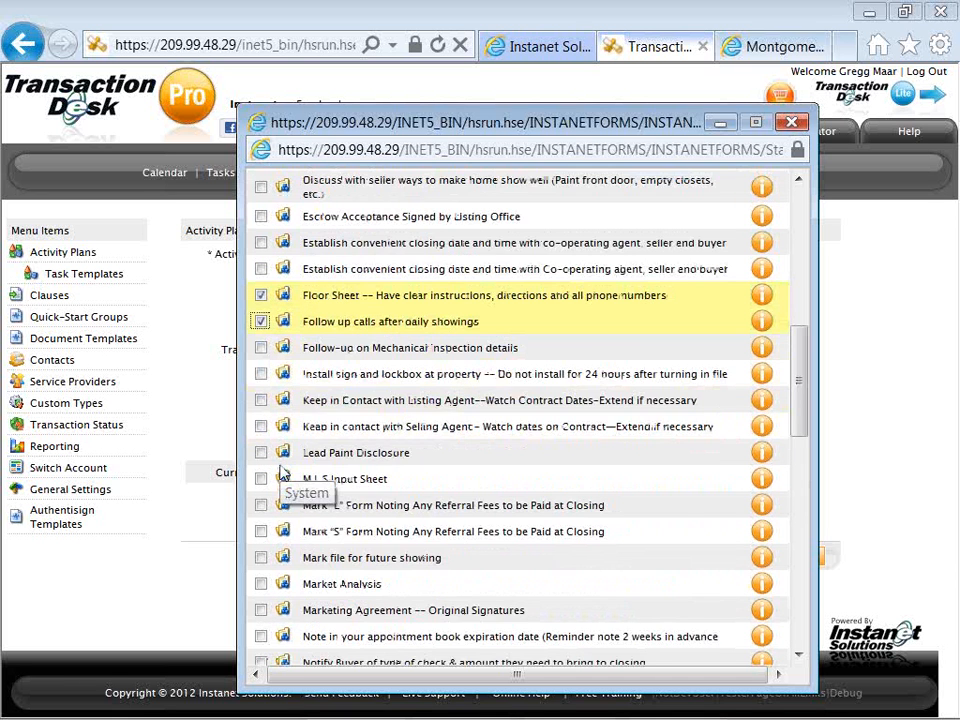
scroll(283, 474, "down", 3)
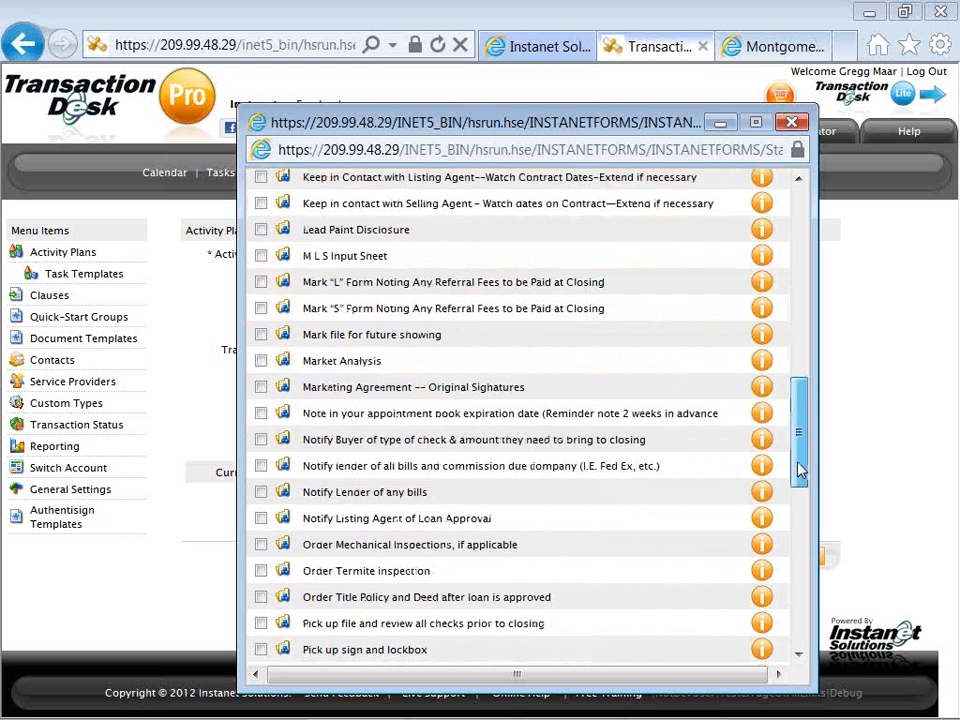
left_click_drag(800, 470, 648, 611)
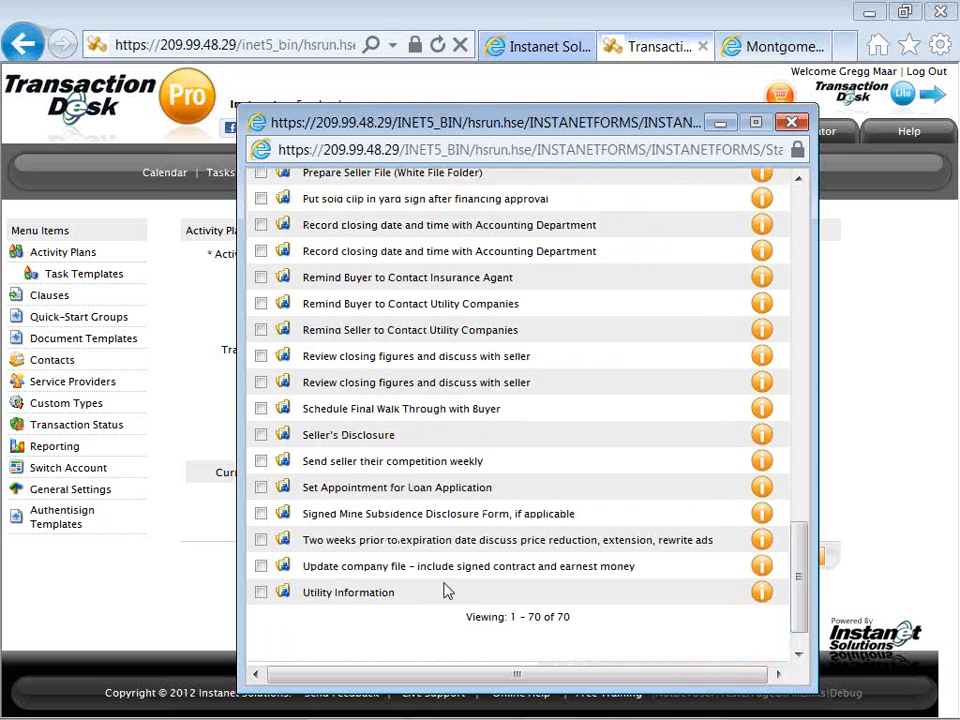
left_click(261, 593)
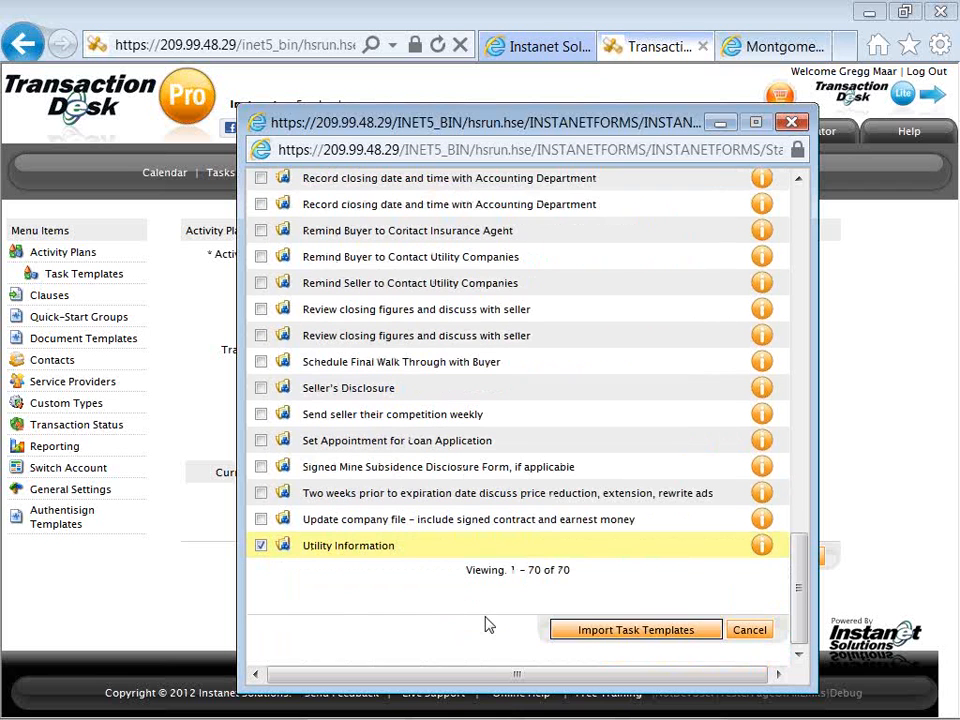
left_click(605, 633)
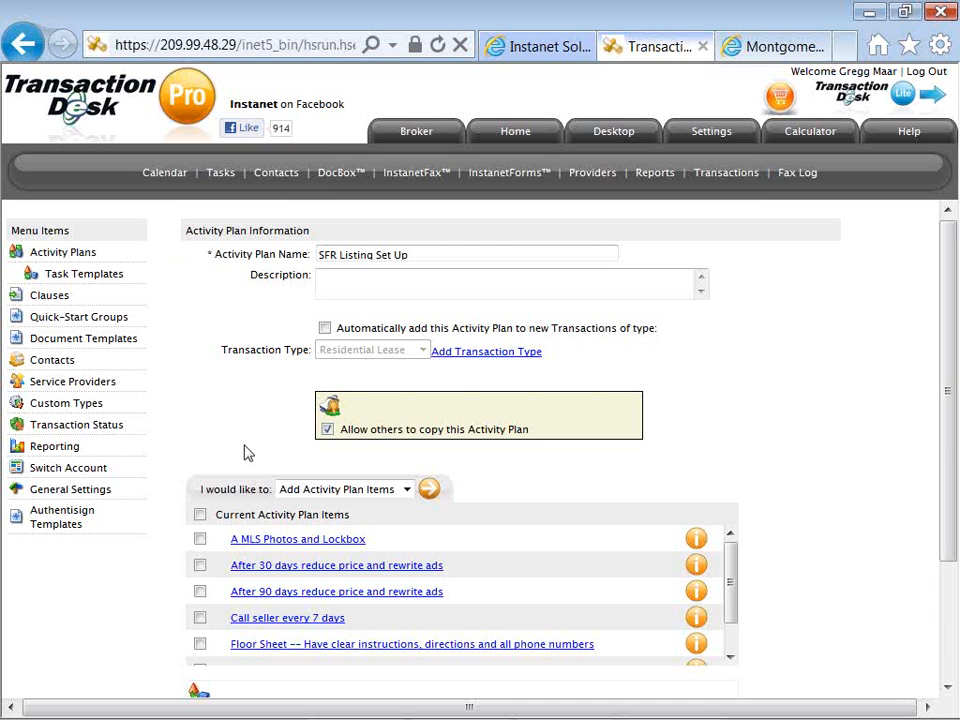
scroll(248, 453, "down", 2)
scroll(248, 453, "up", 2)
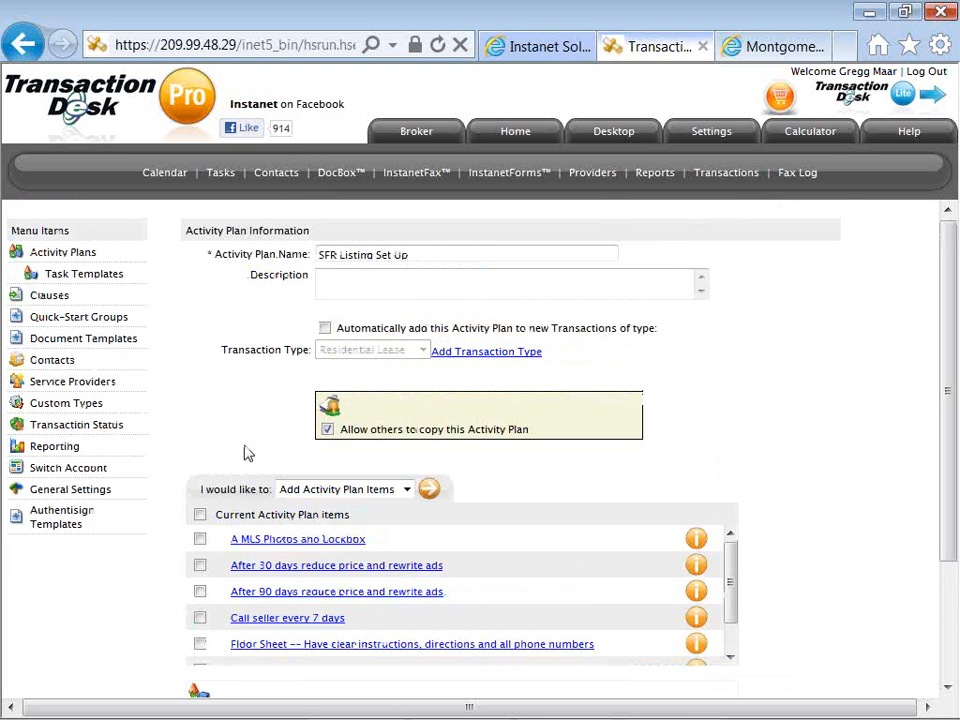
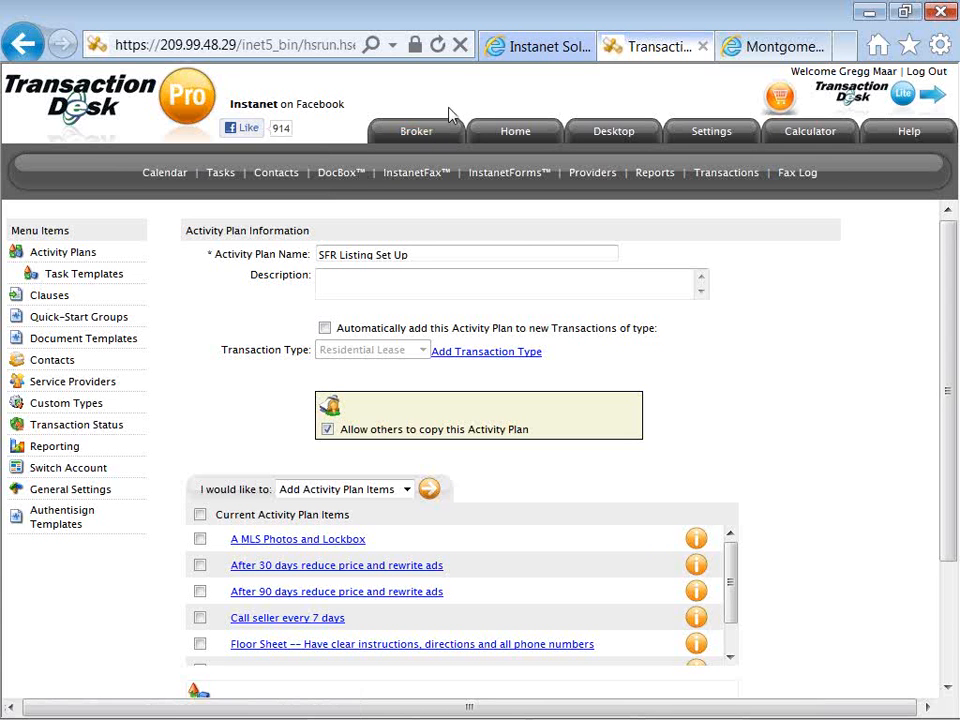
Open the Branding settings and examine the fax-back cover sheet banner upload page, including the sample banner size.
left_click(710, 134)
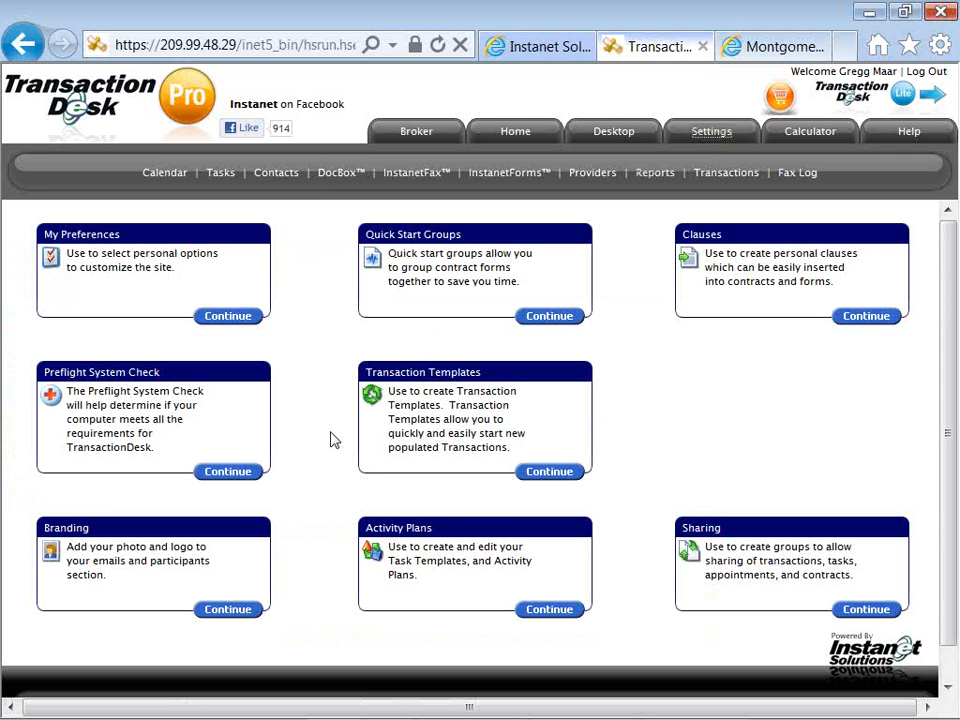
left_click(228, 612)
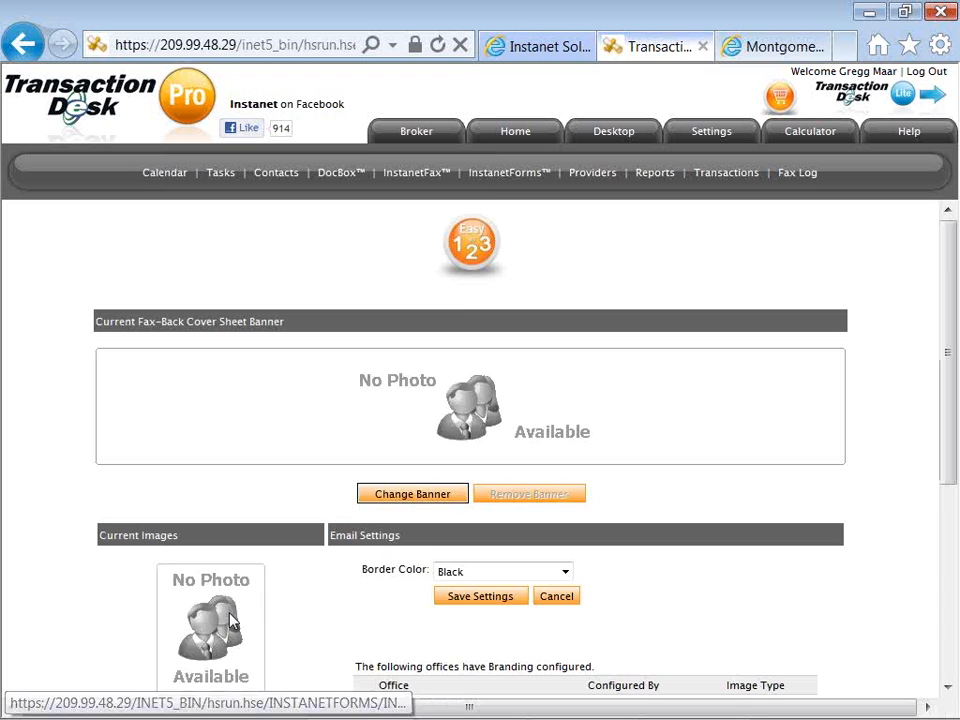
scroll(294, 478, "down", 1)
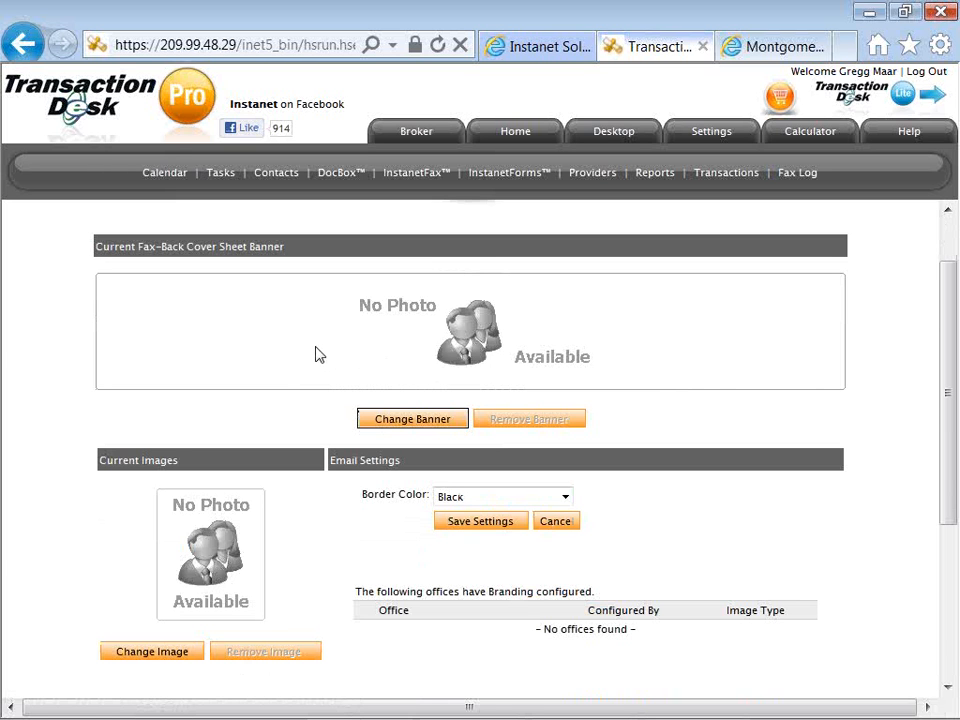
left_click(388, 421)
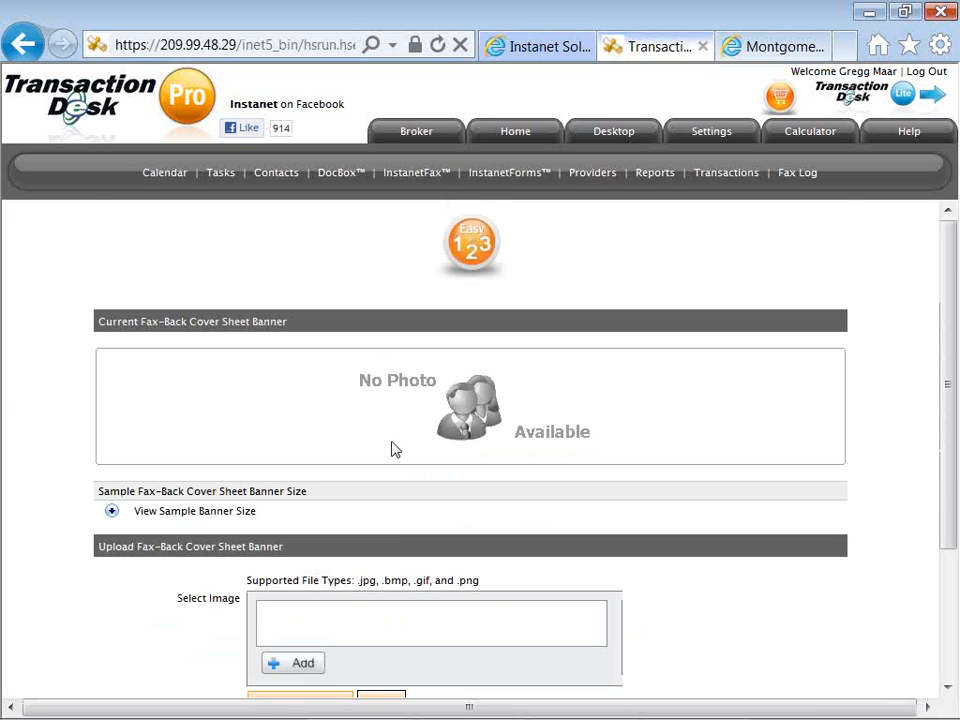
scroll(392, 446, "down", 3)
scroll(395, 450, "up", 1)
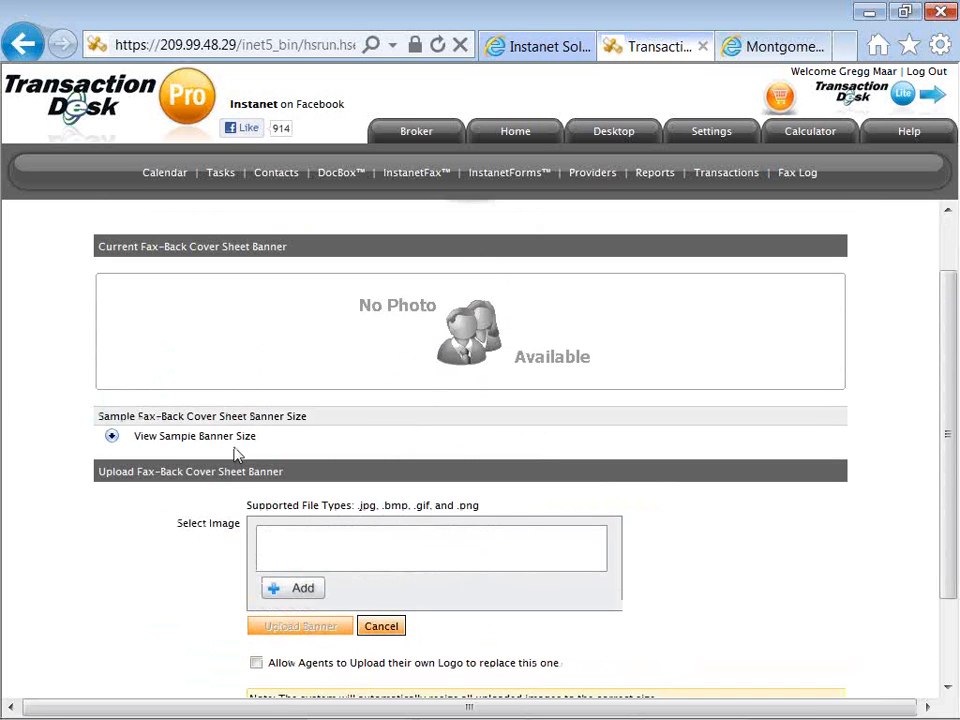
left_click(111, 437)
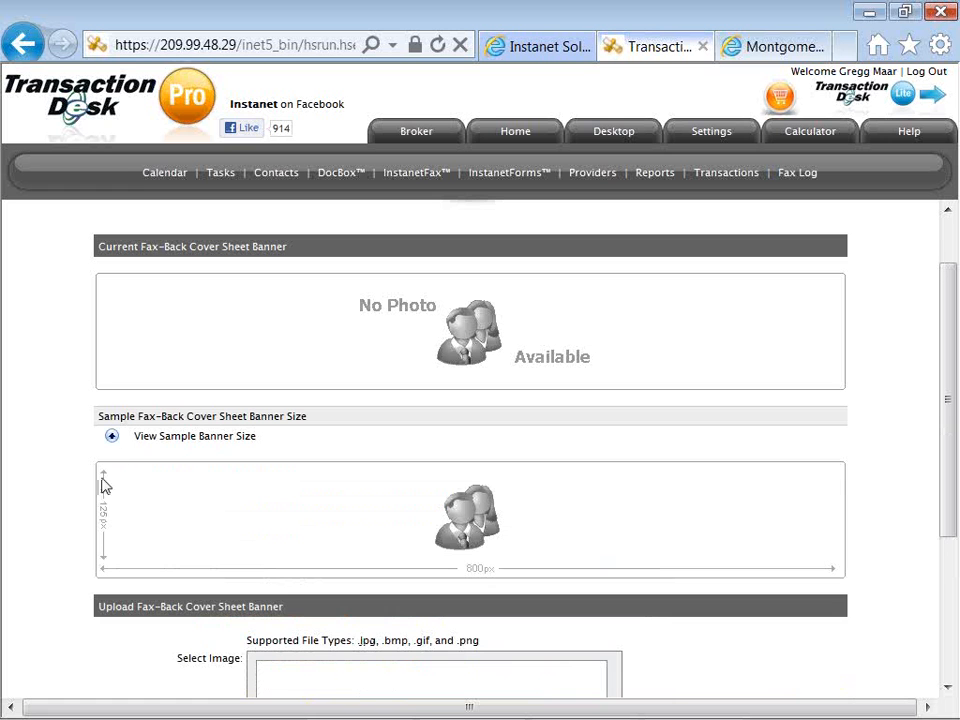
left_click(112, 438)
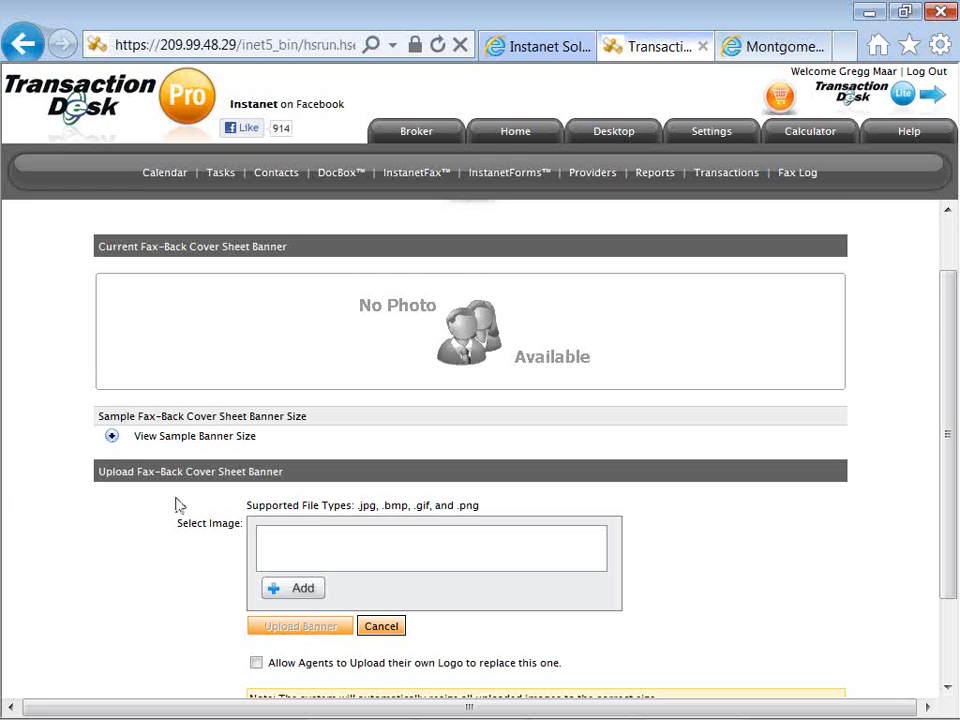
Examine the option allowing agents to upload their own logo in place of the banner, and cancel the banner upload.
scroll(178, 508, "down", 2)
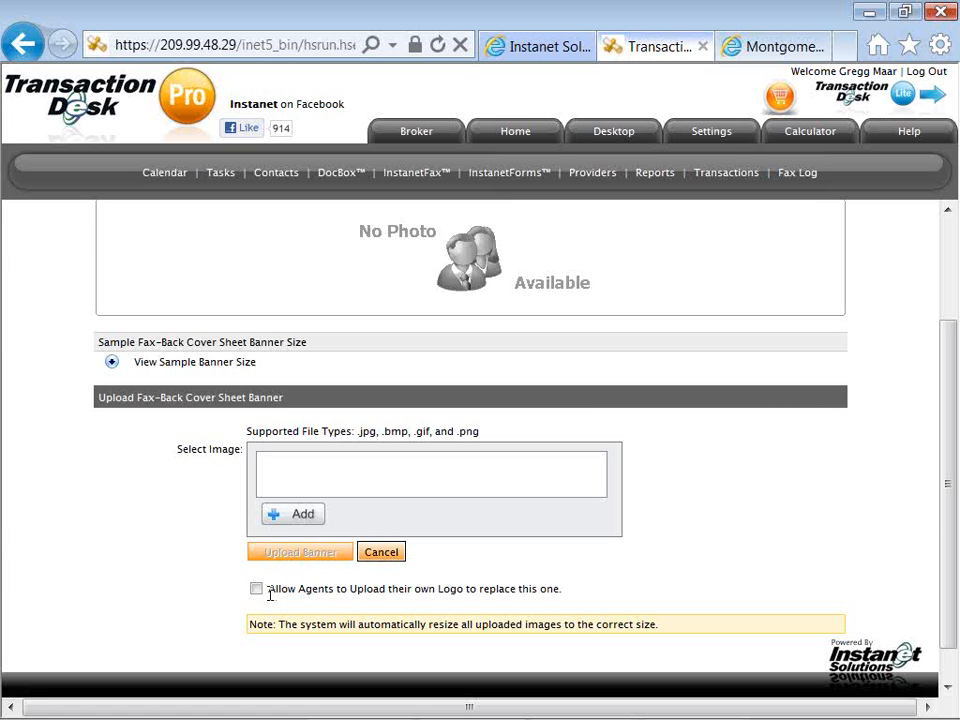
mouse_move(268, 589)
left_mouse_down()
mouse_move(461, 589)
mouse_move(270, 591)
left_mouse_up()
left_click(241, 590)
left_click(257, 589)
left_click(255, 588)
left_click(232, 588)
left_click(389, 556)
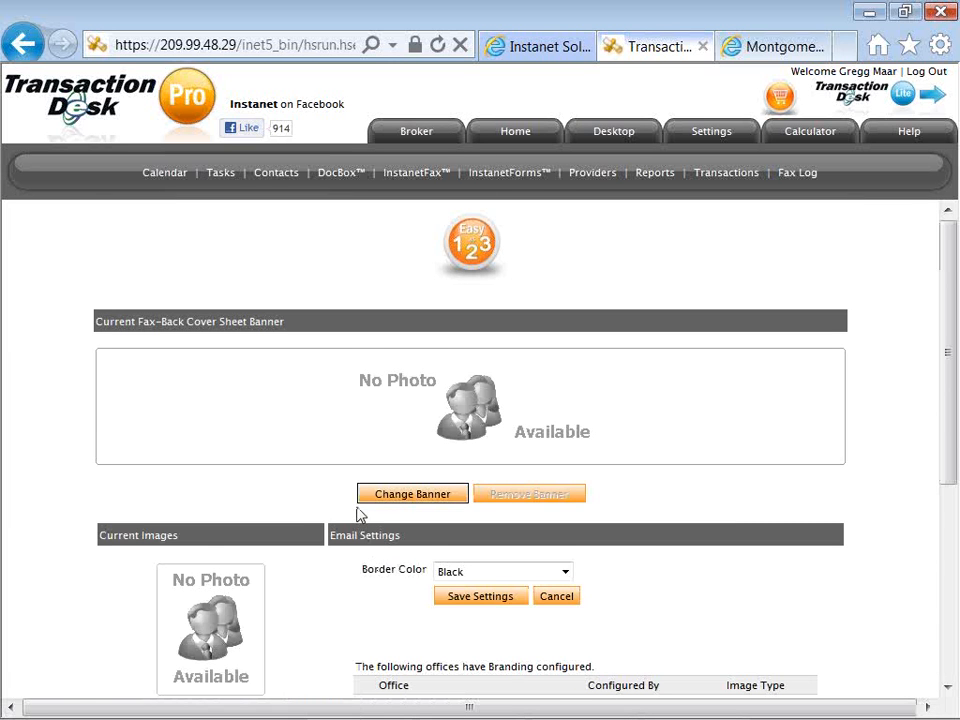
Examine the company logo upload page with its sample image size, and leave it without uploading a logo.
scroll(305, 525, "down", 5)
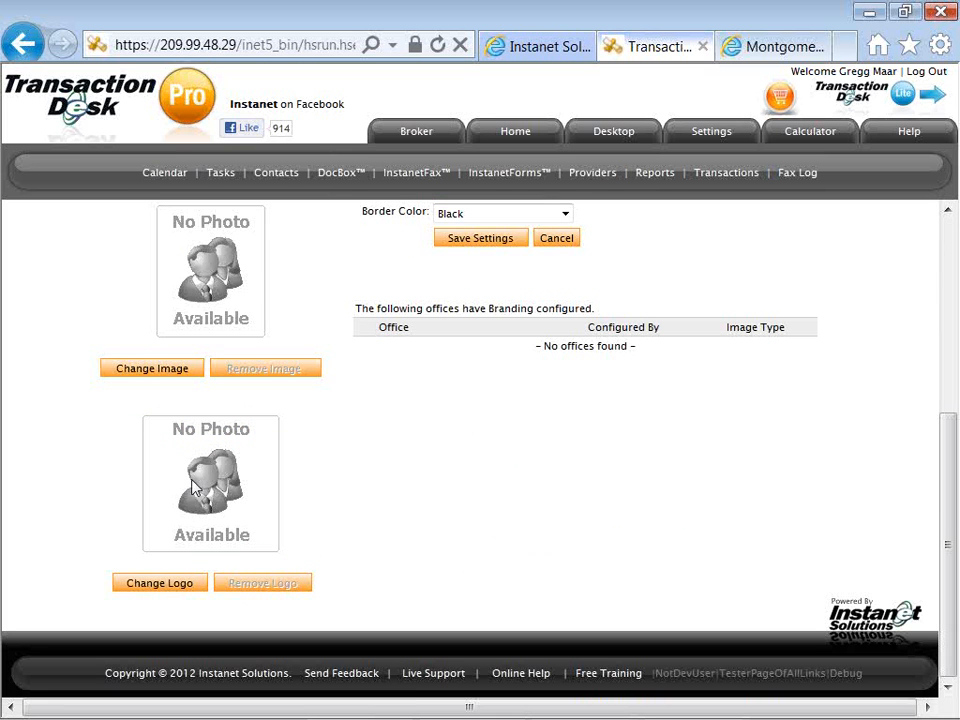
left_click(184, 587)
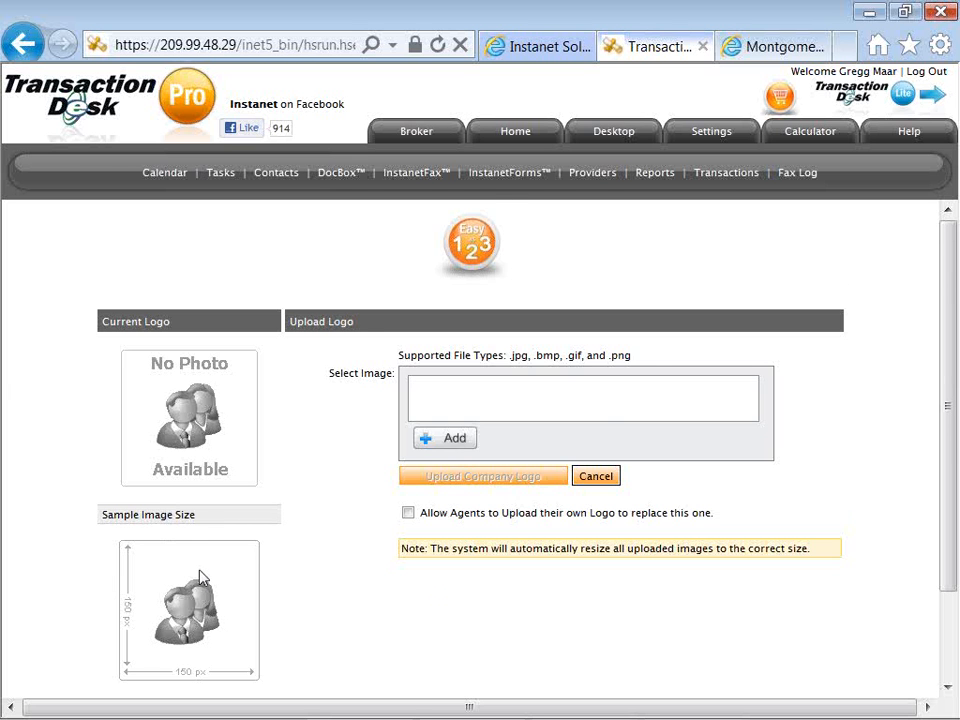
scroll(199, 574, "down", 2)
scroll(199, 577, "up", 2)
key("alt+Left")
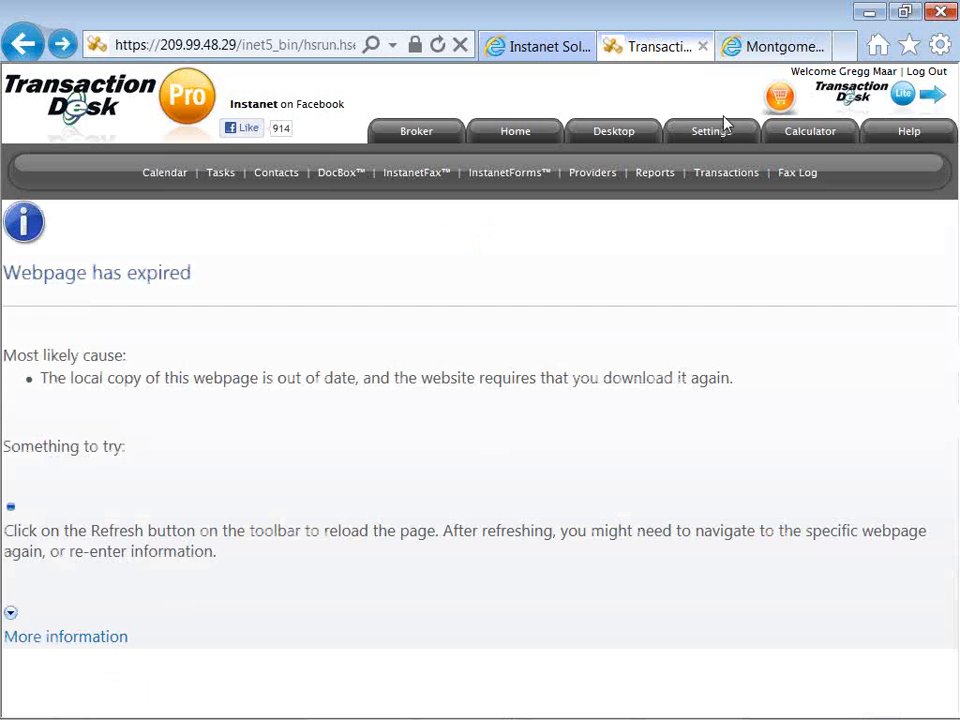
Open the transaction templates in the settings and review the contents of the SFR Buyer Packet template.
left_click(716, 135)
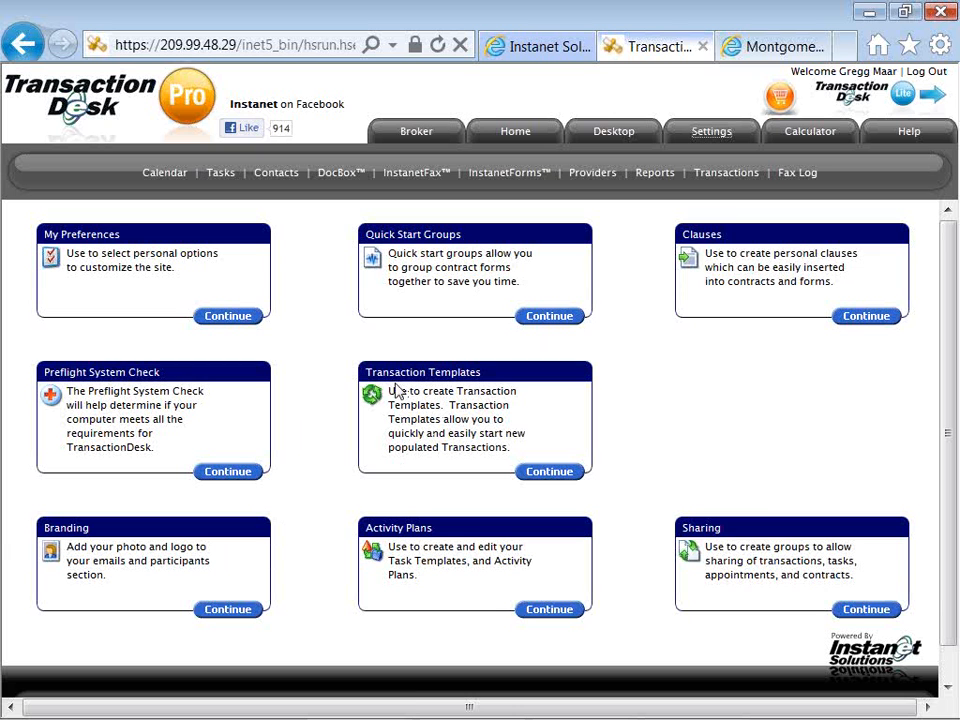
left_click(545, 472)
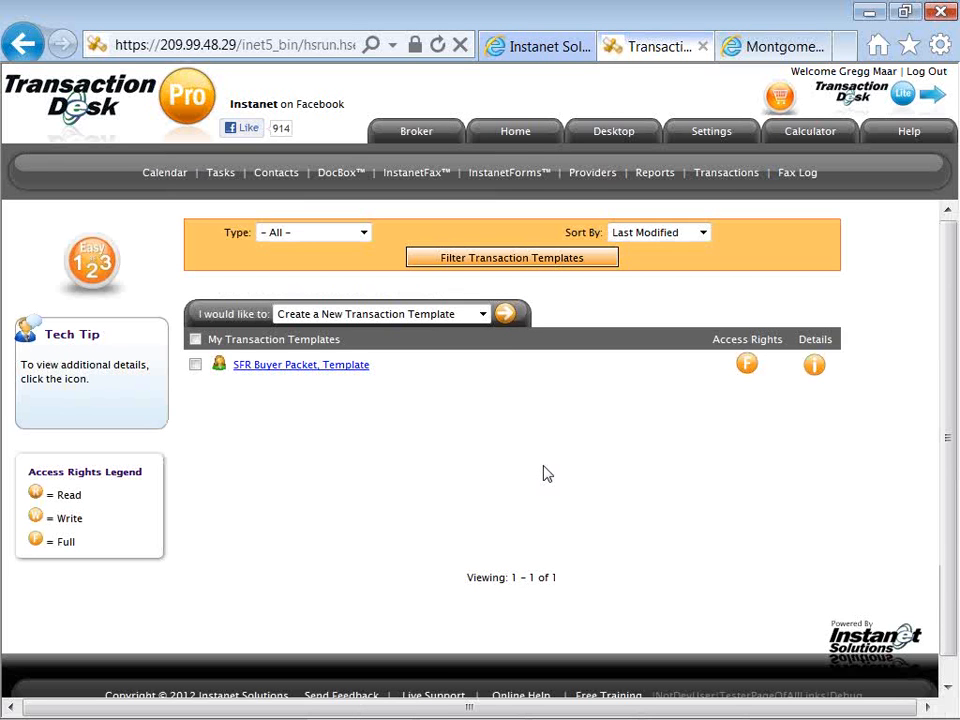
left_click(343, 375)
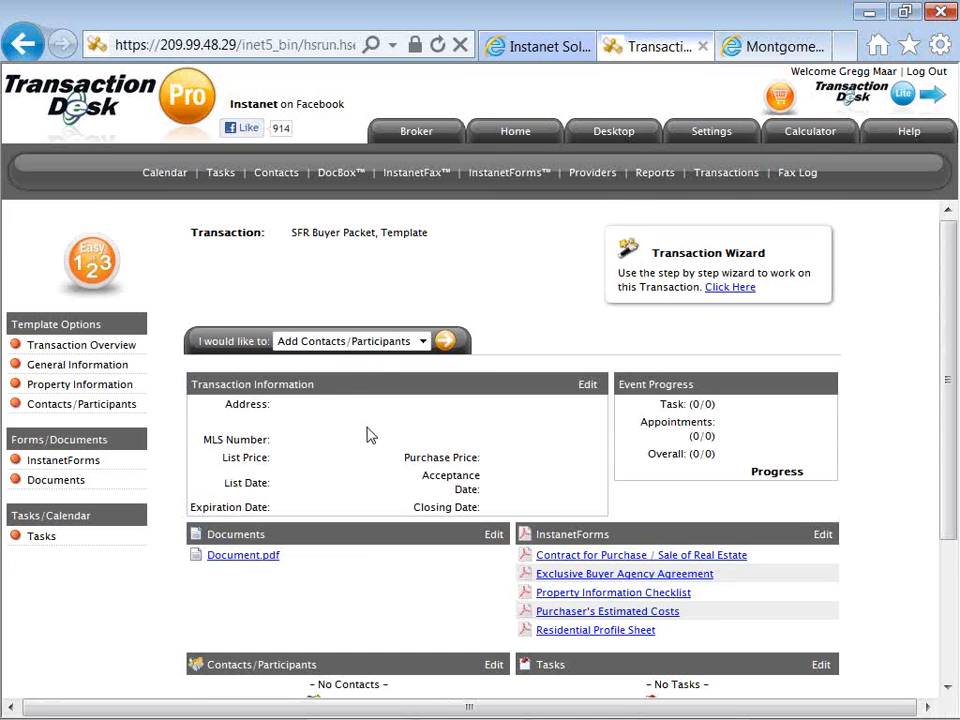
scroll(368, 433, "down", 1)
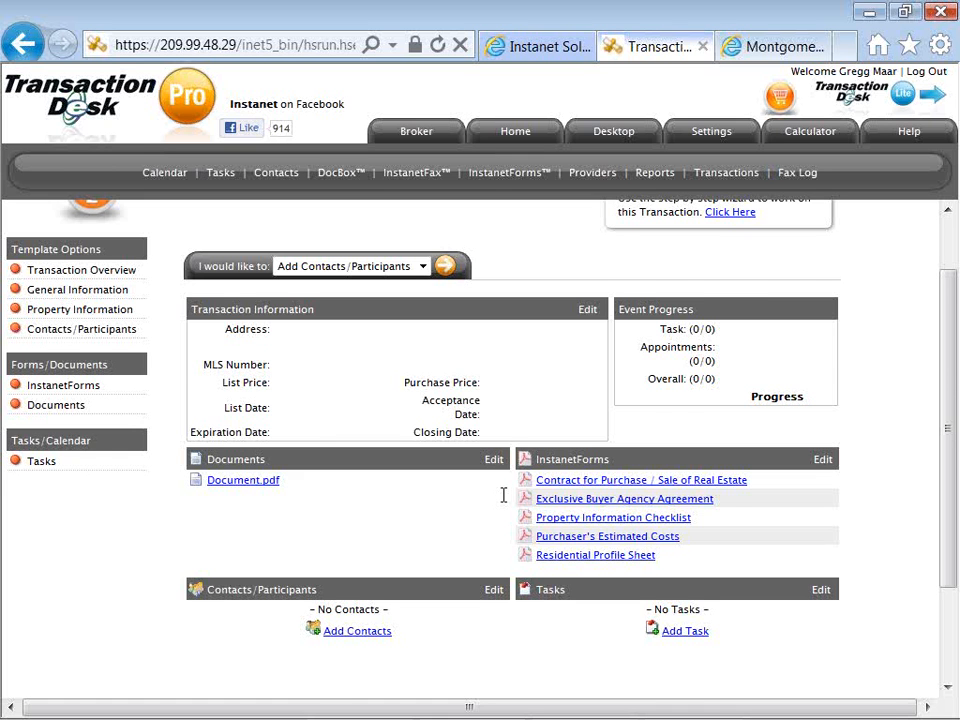
scroll(503, 500, "up", 2)
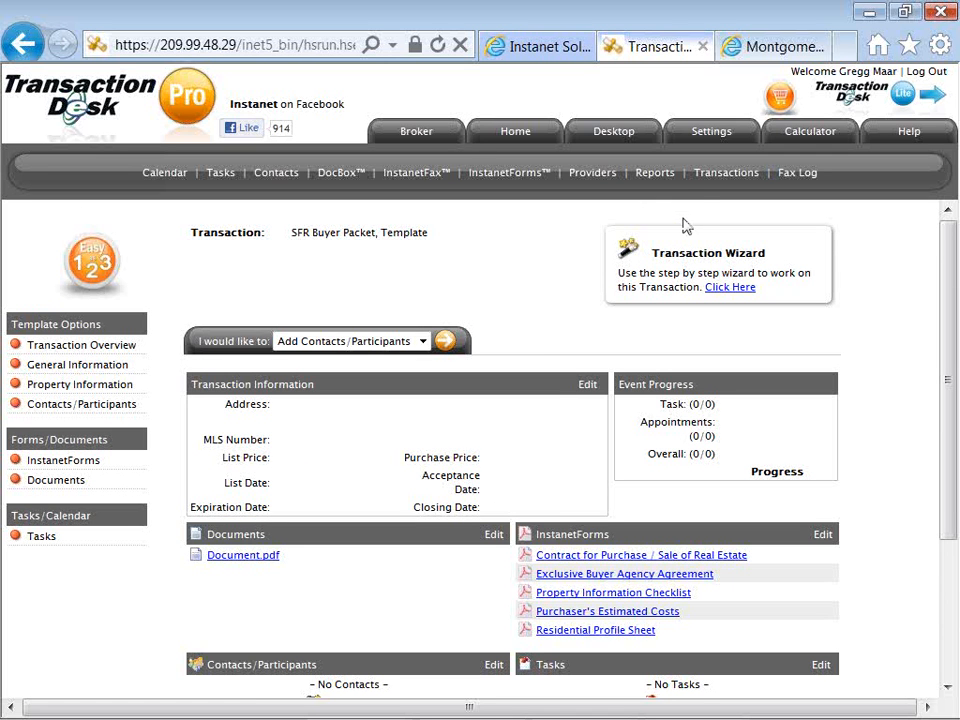
Start a new transaction template named "SFR Listing Prospect - Template" with the transaction type Residential Listing.
left_click(703, 143)
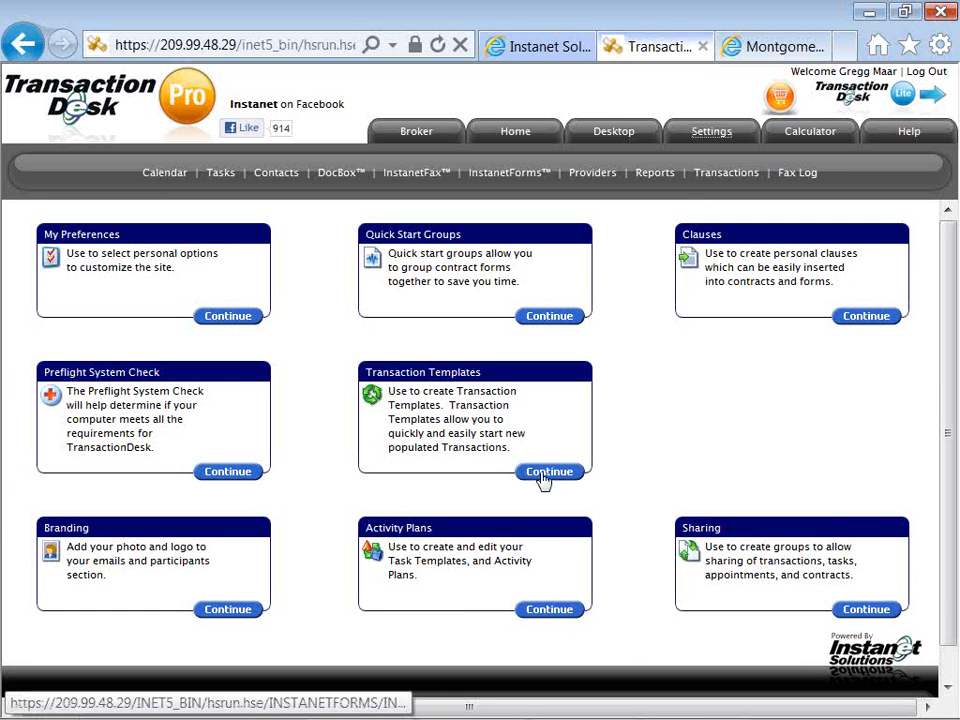
left_click(549, 483)
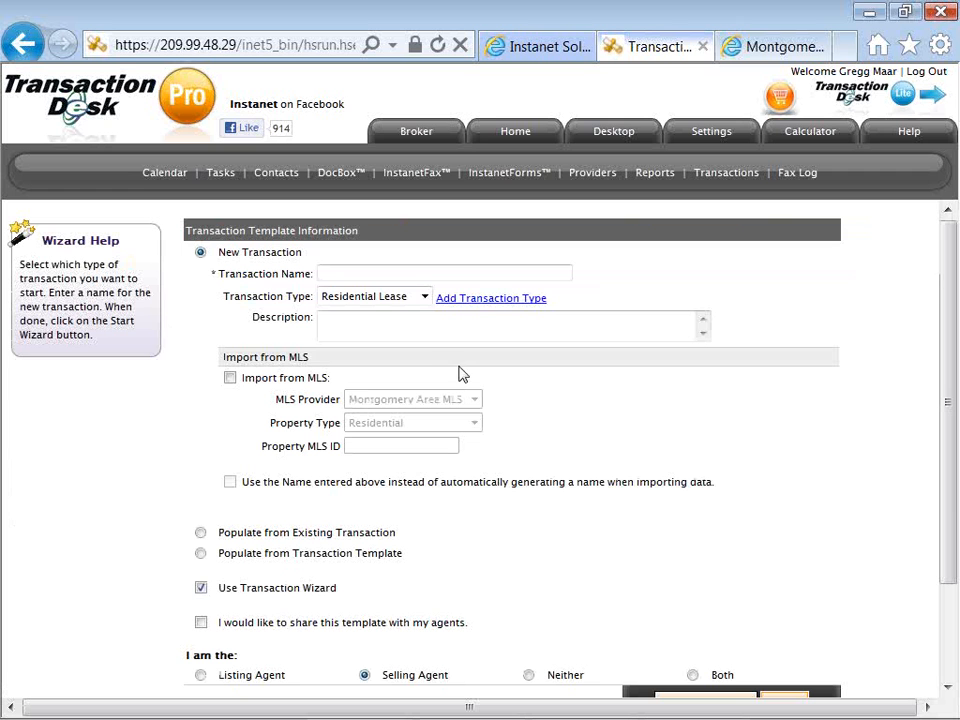
left_click(360, 275)
type("S")
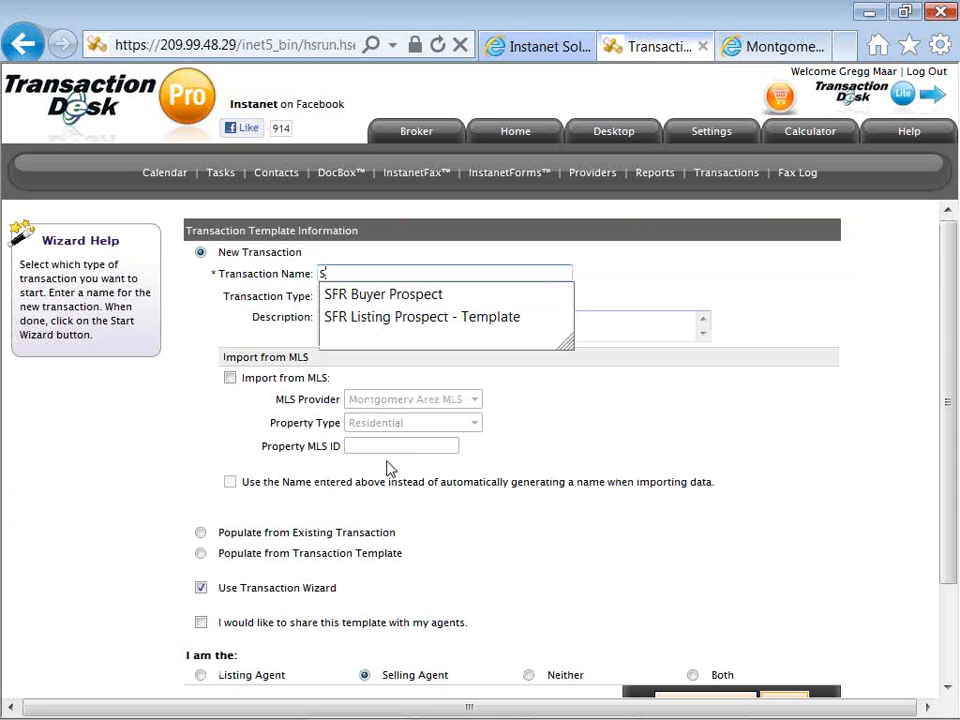
key("Down")
key("Down")
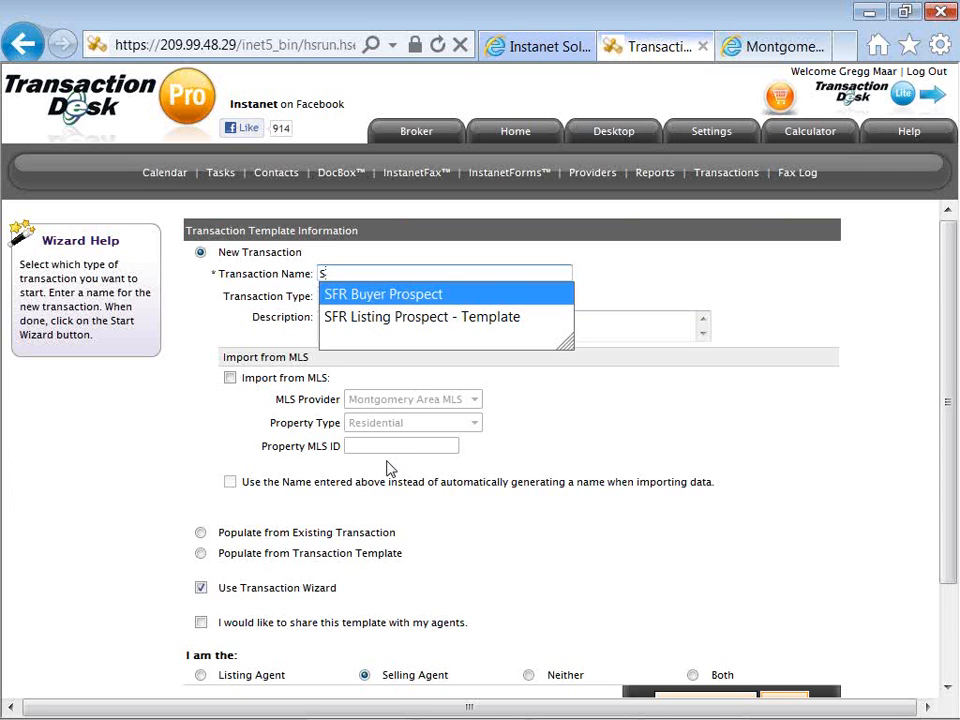
key("Tab")
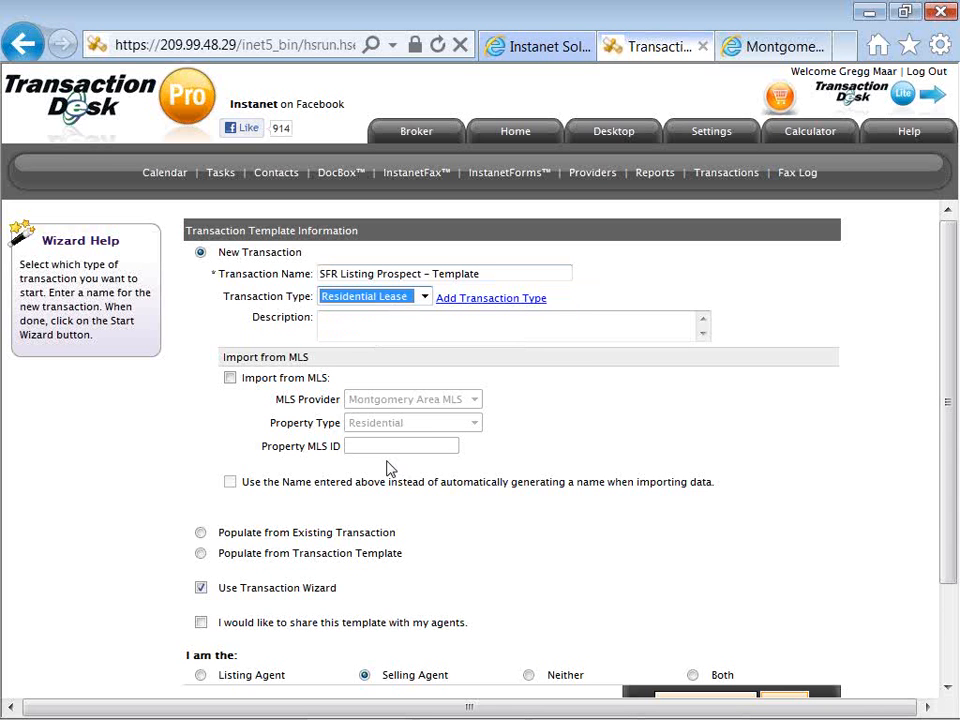
left_click(372, 298)
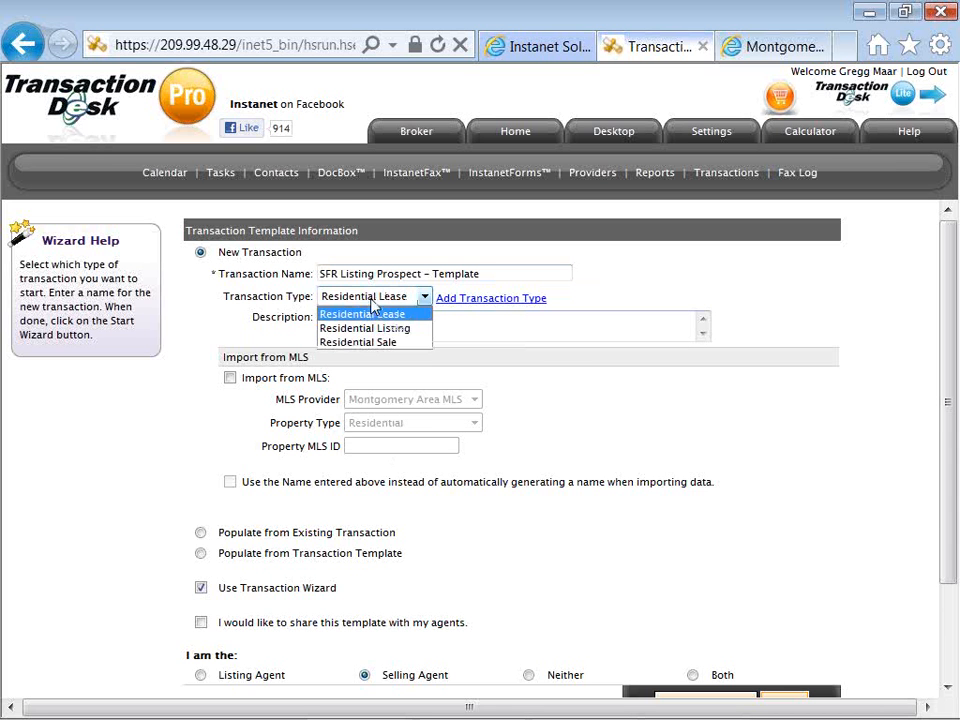
left_click(371, 330)
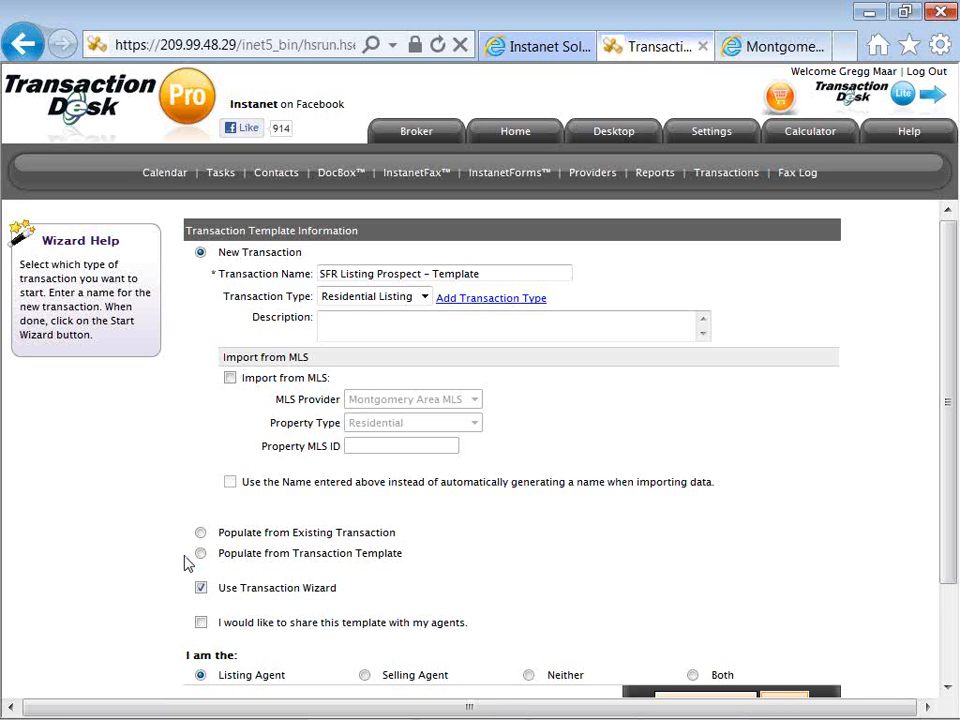
Enable sharing of the new transaction template with the agents.
scroll(185, 563, "down", 2)
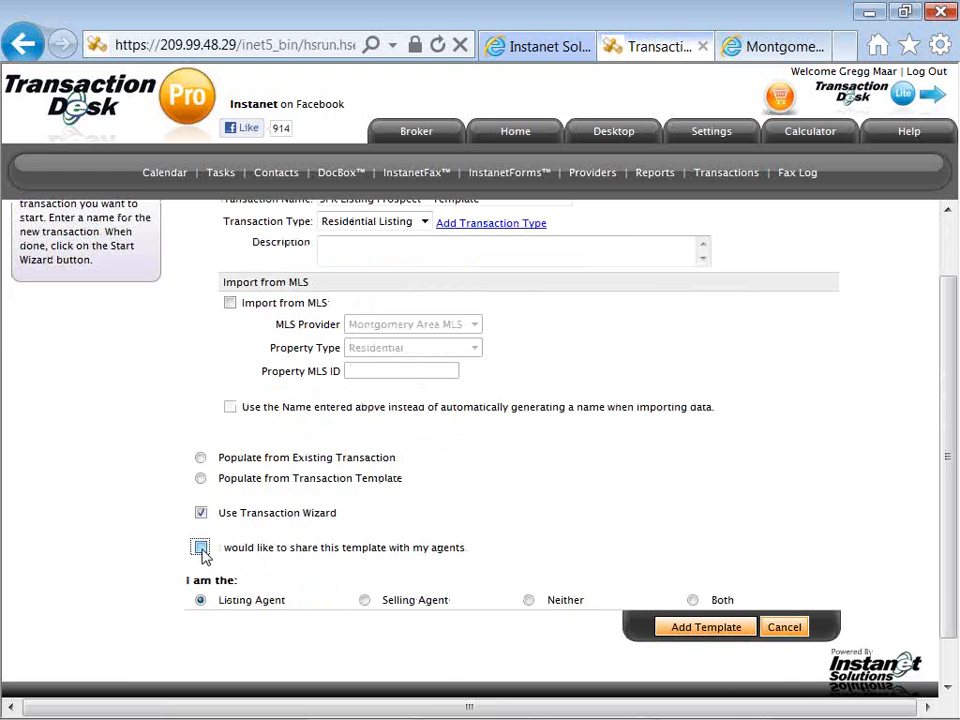
left_click(203, 548)
left_click_drag(218, 548, 366, 561)
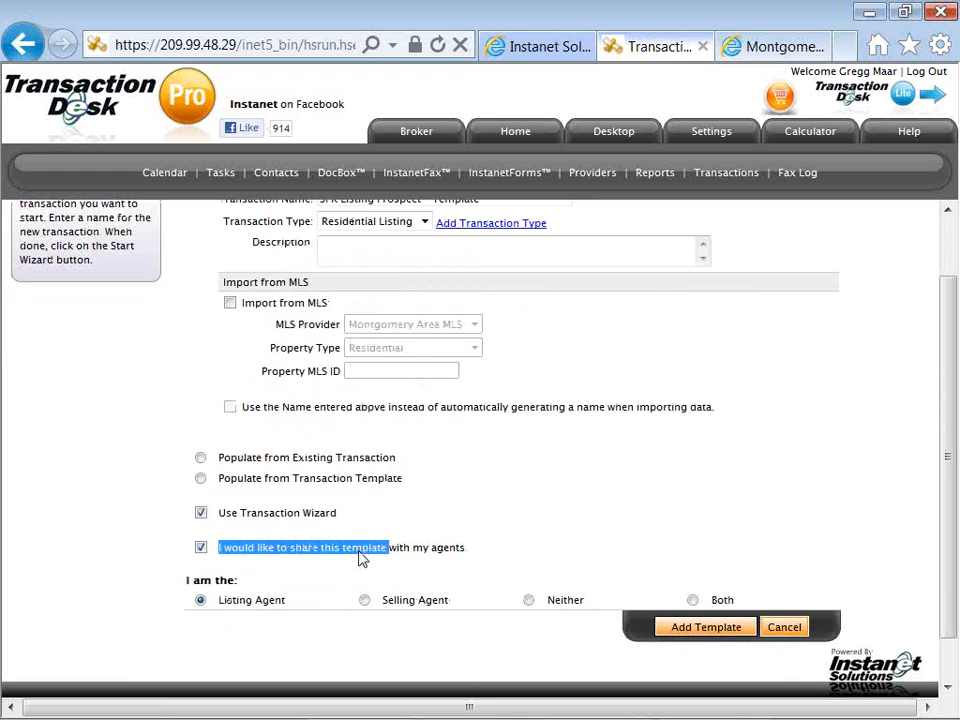
left_click(210, 549)
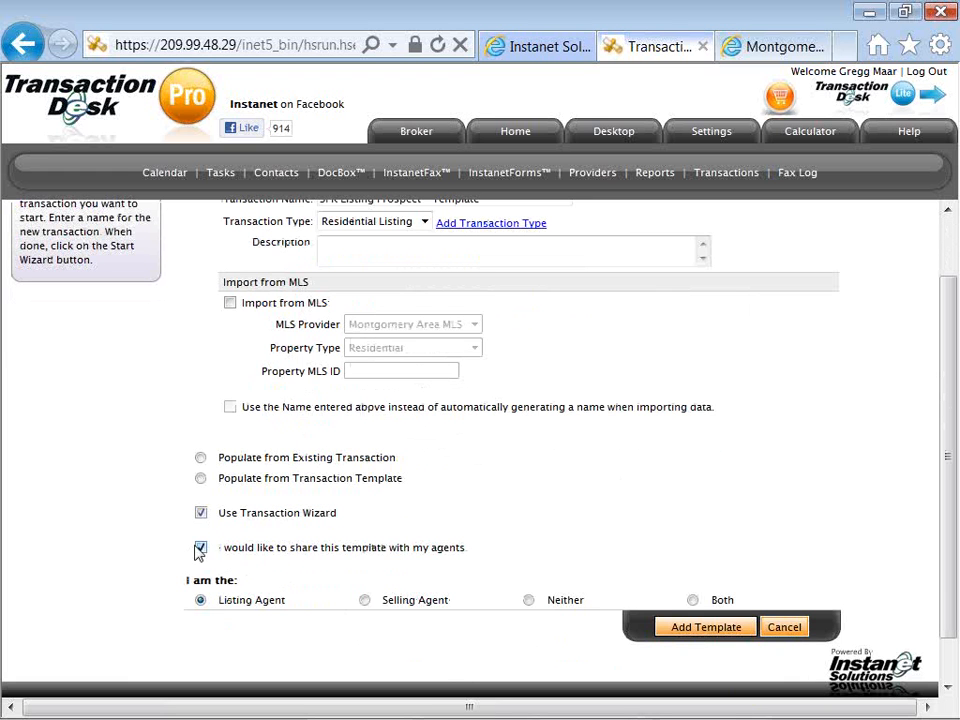
left_click(203, 547)
left_click(203, 547)
Keep the Transaction Wizard enabled, set the role to Neither, and add the template.
left_click(202, 516)
left_click(284, 574)
left_click(201, 512)
left_click(201, 600)
left_click(528, 601)
left_click(673, 630)
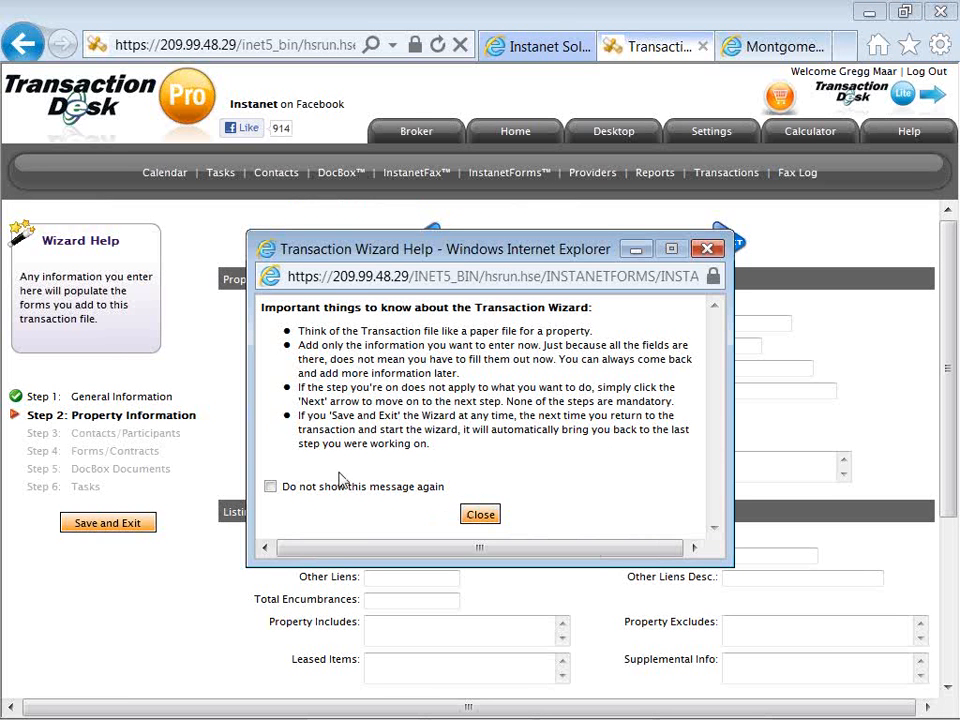
Dismiss the Transaction Wizard help without suppressing it, and skip the property information to reach the contacts step.
left_click(270, 486)
left_click(270, 486)
left_click(476, 514)
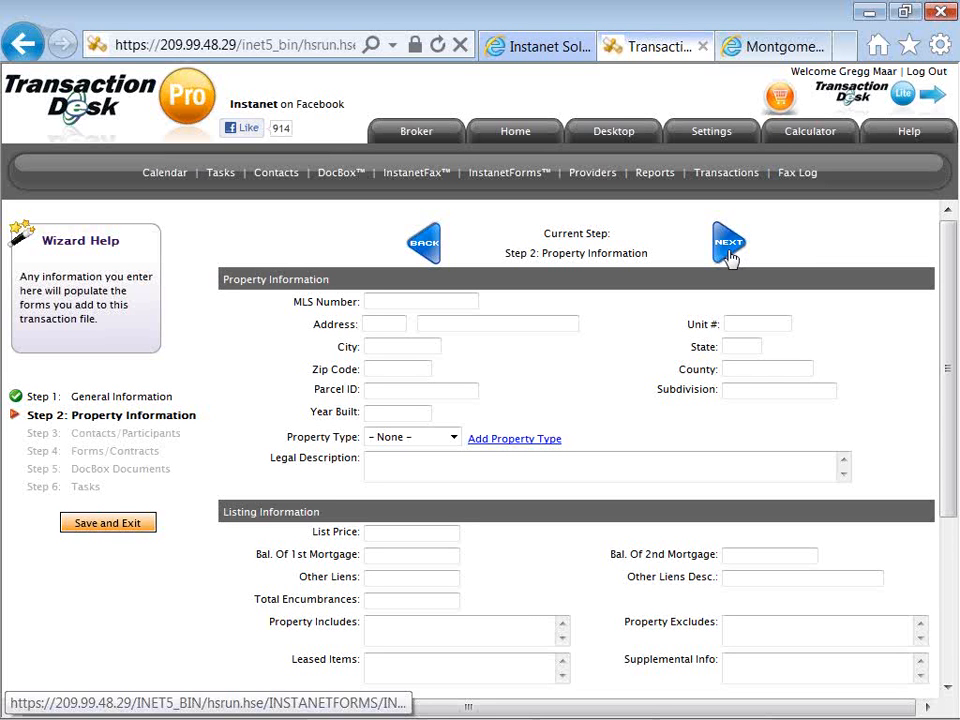
left_click(728, 252)
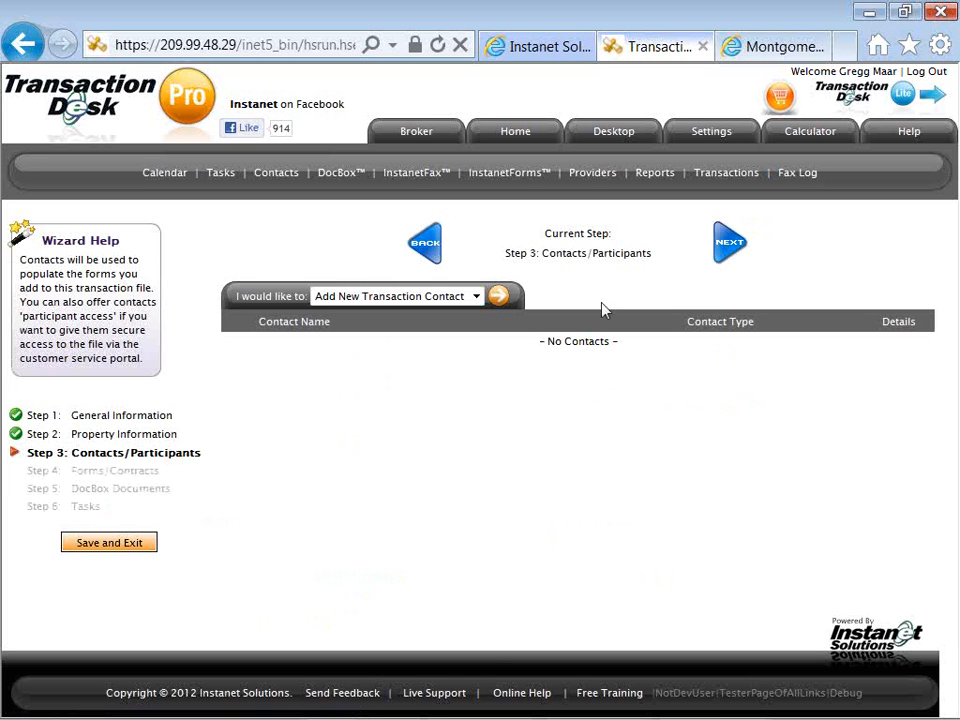
Start a new transaction contact in the template with the contact type Seller.
left_click(497, 298)
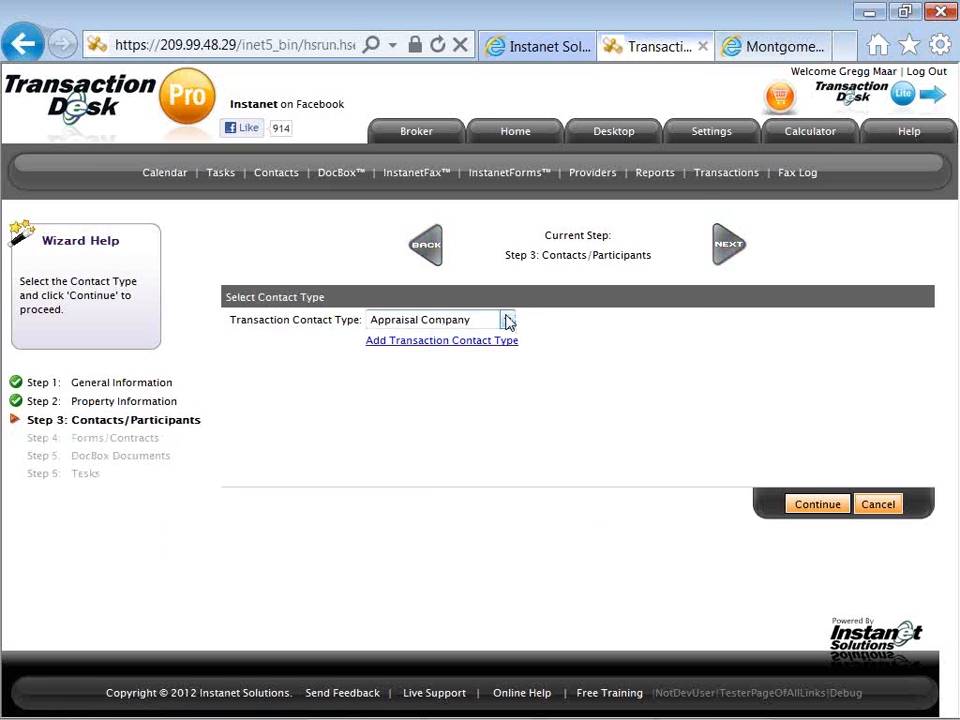
left_click(507, 320)
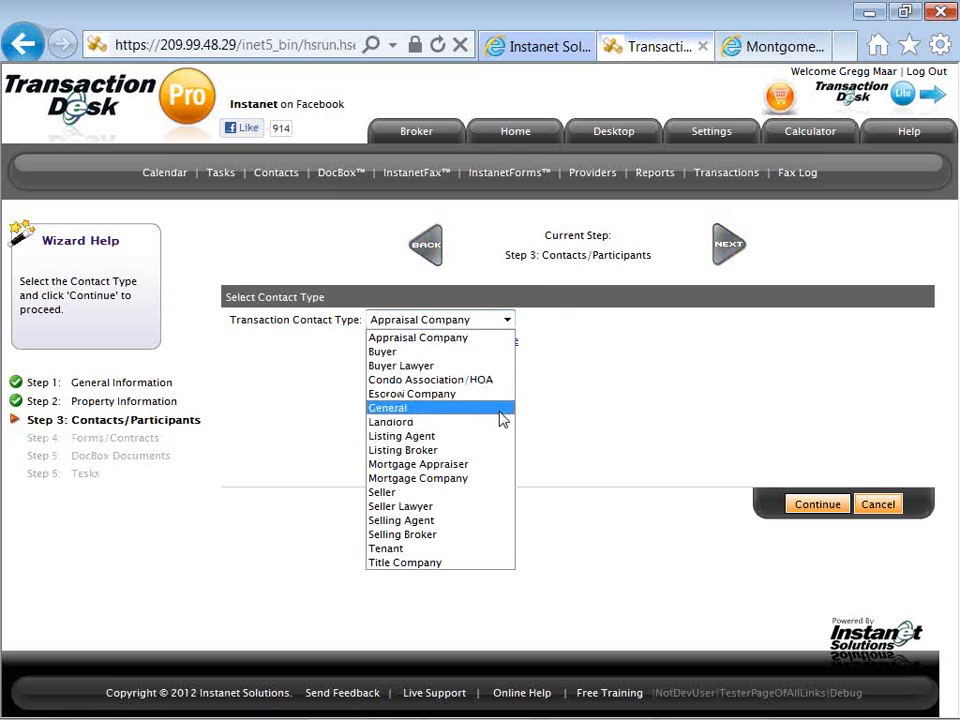
left_click(503, 500)
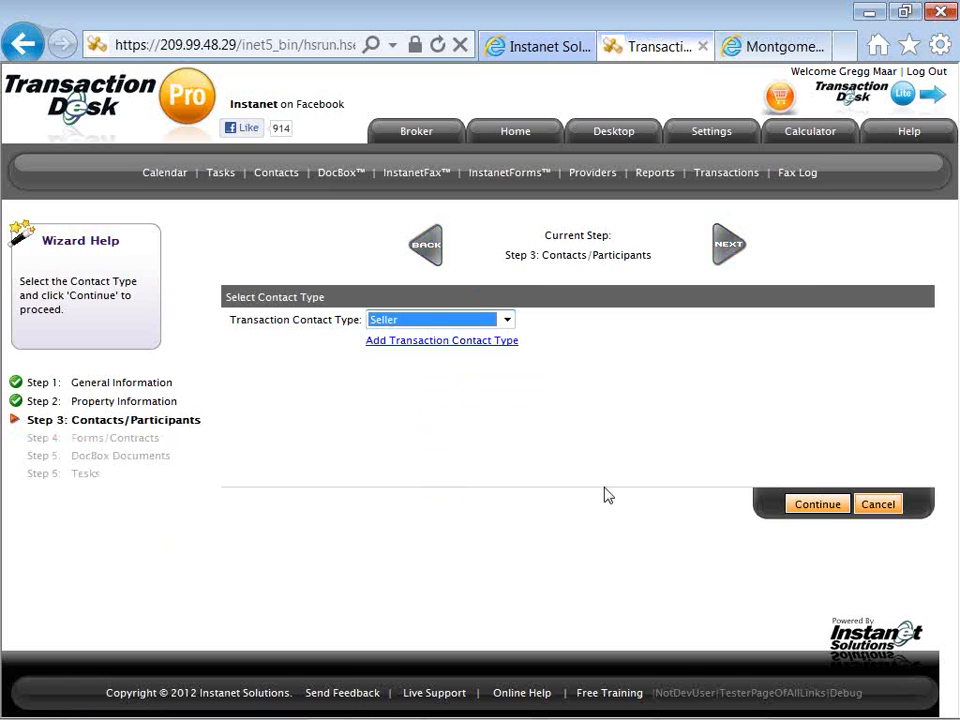
left_click(796, 508)
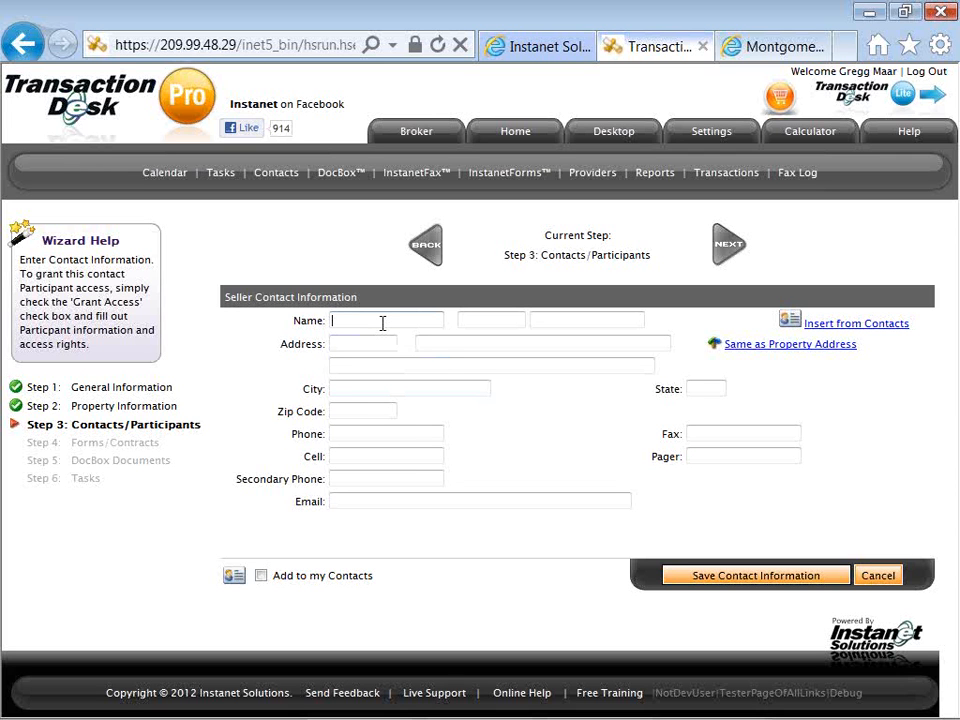
Enter "Update with" as the seller's first name and "Seller Name" as the last name, and save the contact.
type("U")
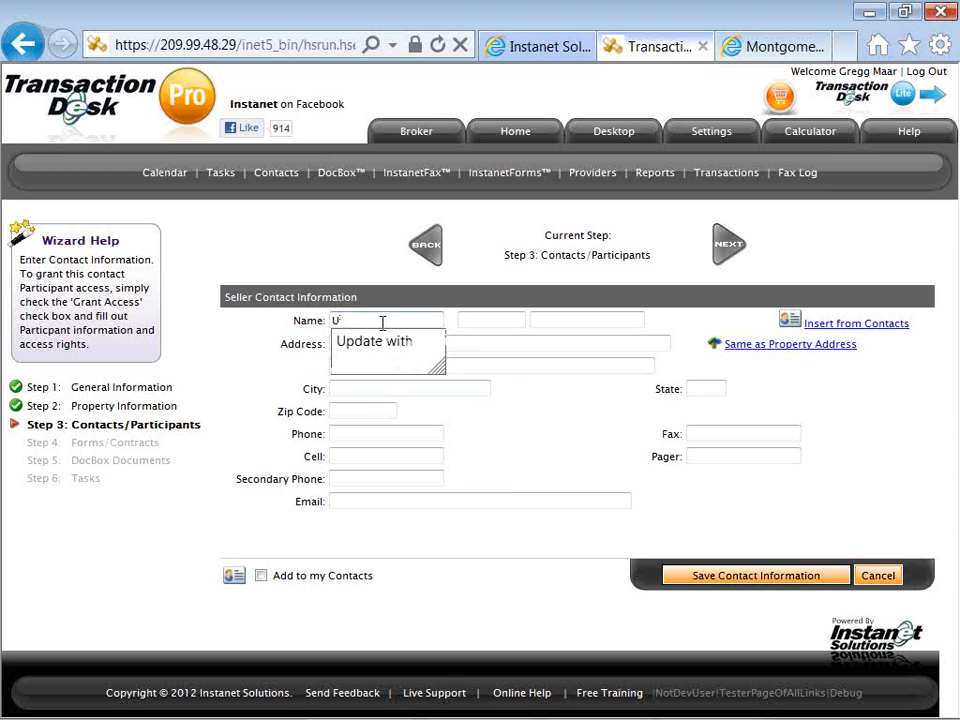
key("Down")
key("Tab")
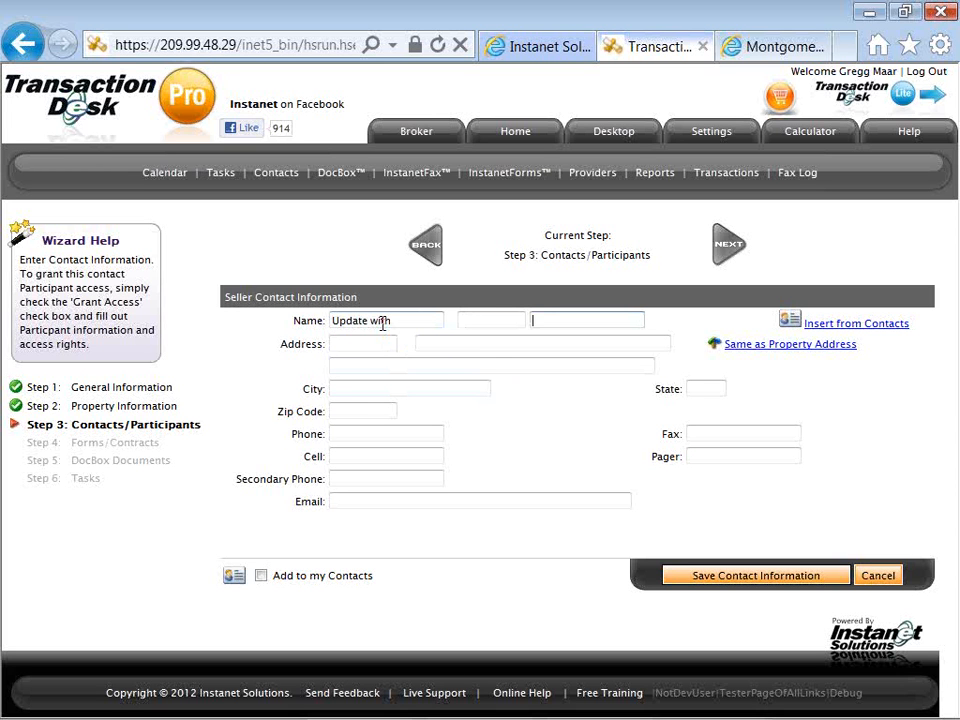
type("/s")
key("BackSpace")
key("BackSpace")
type("S")
key("Tab")
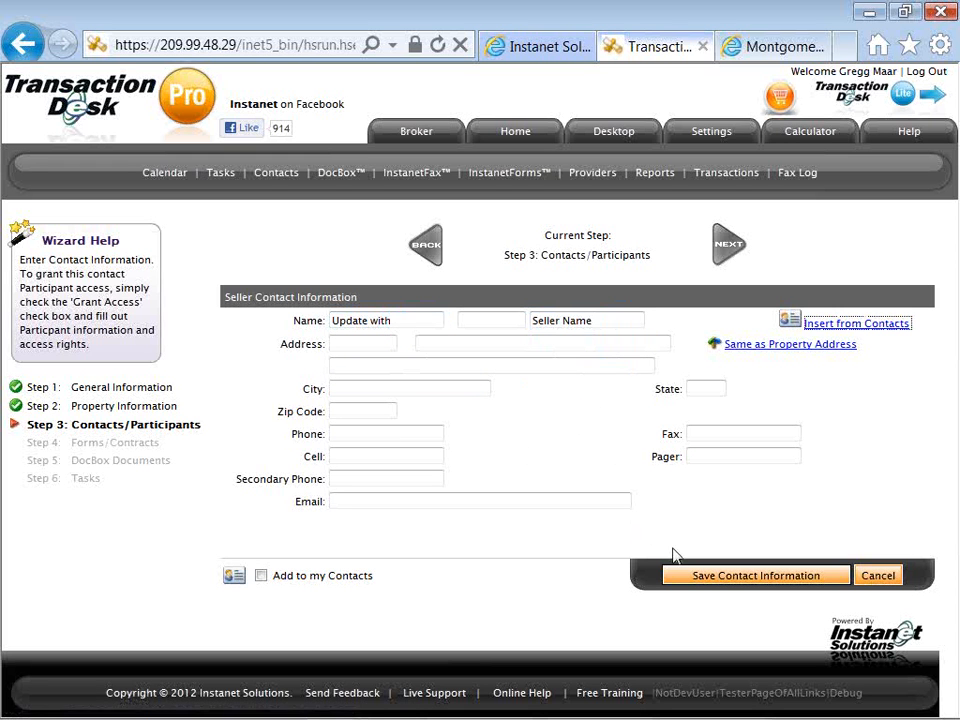
left_click(685, 583)
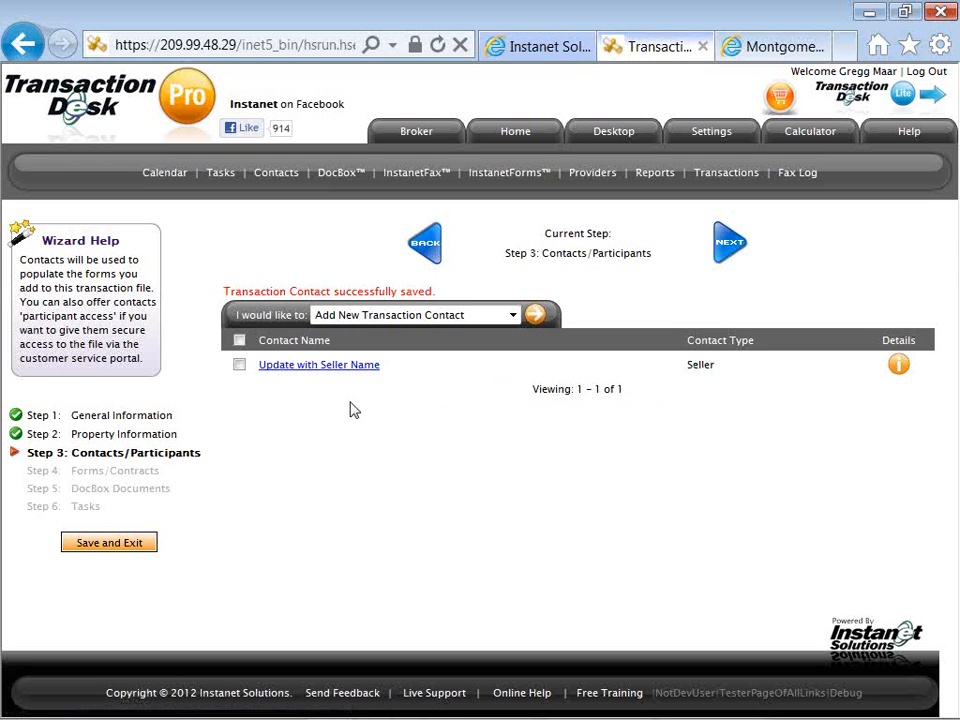
Proceed to adding new forms and select the Addendum to Exclusive Right to Sell Listing Agreement and the Exclusive Right to Sell Listing Agreement.
left_click(720, 256)
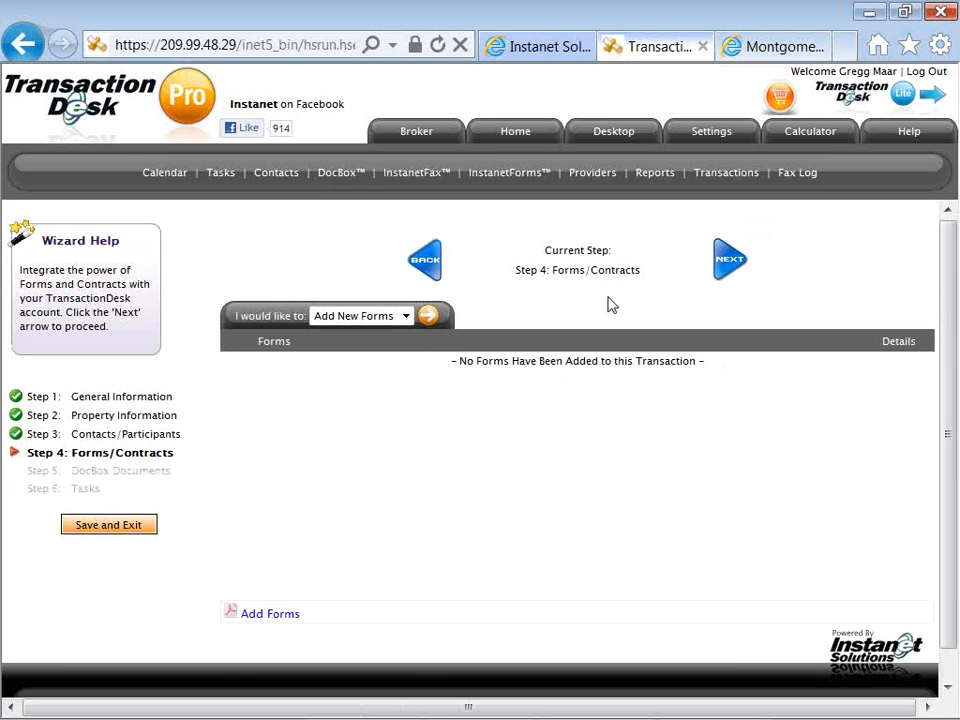
left_click(428, 318)
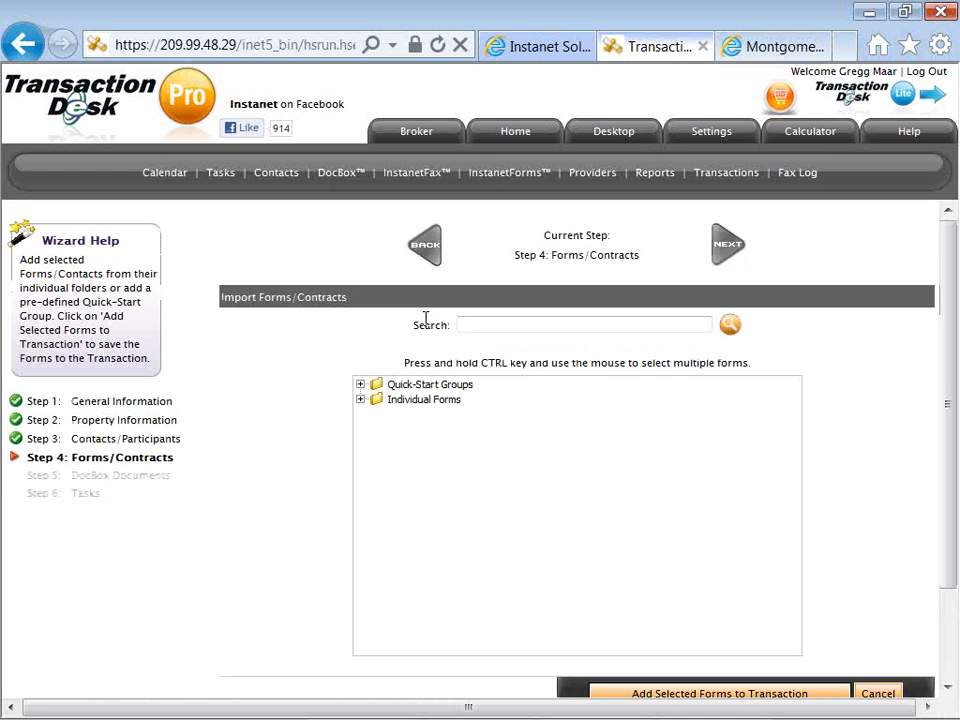
left_click(360, 384)
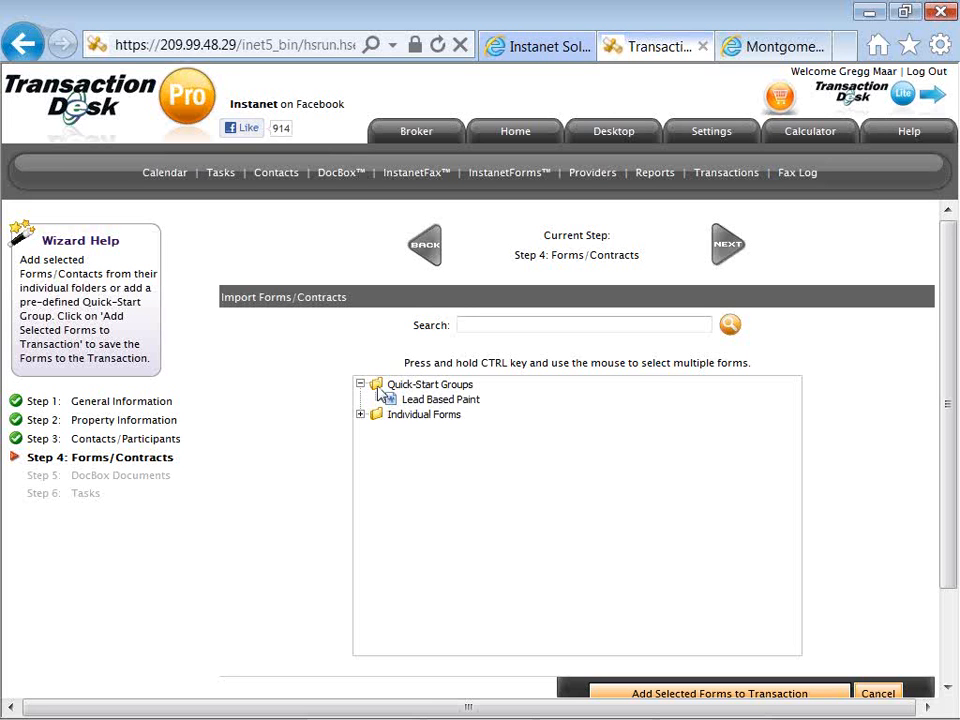
left_click(360, 384)
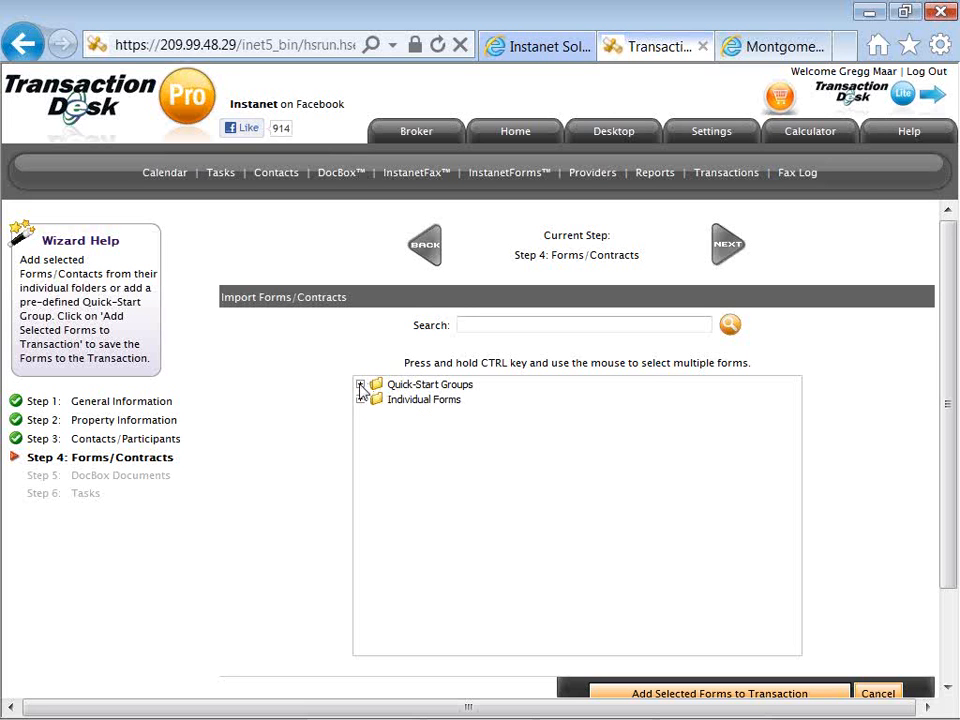
left_click(361, 399)
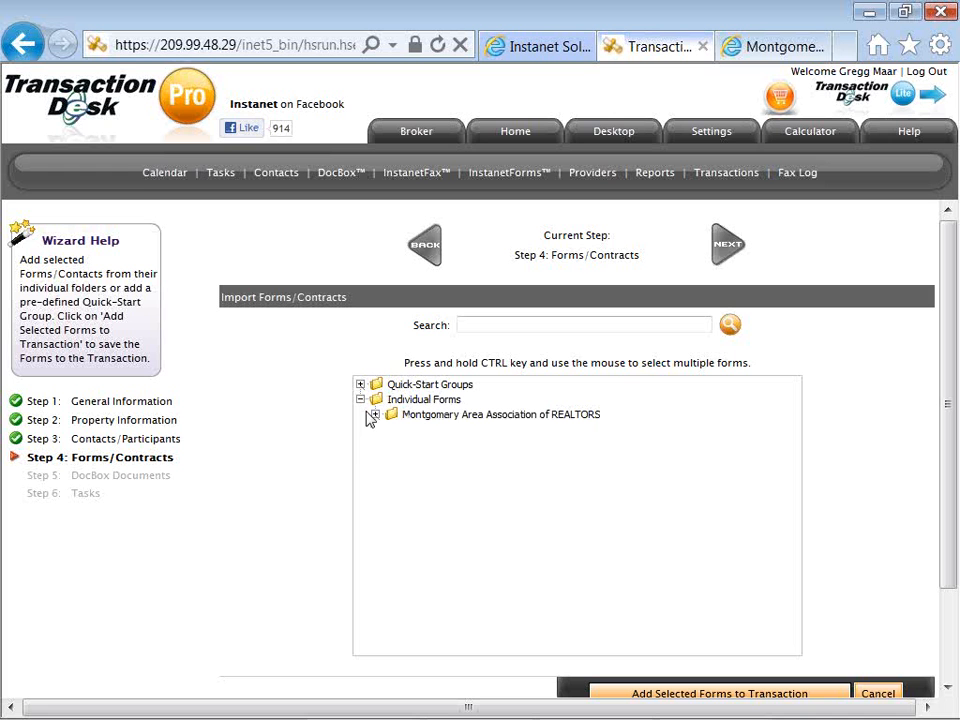
left_click(375, 414)
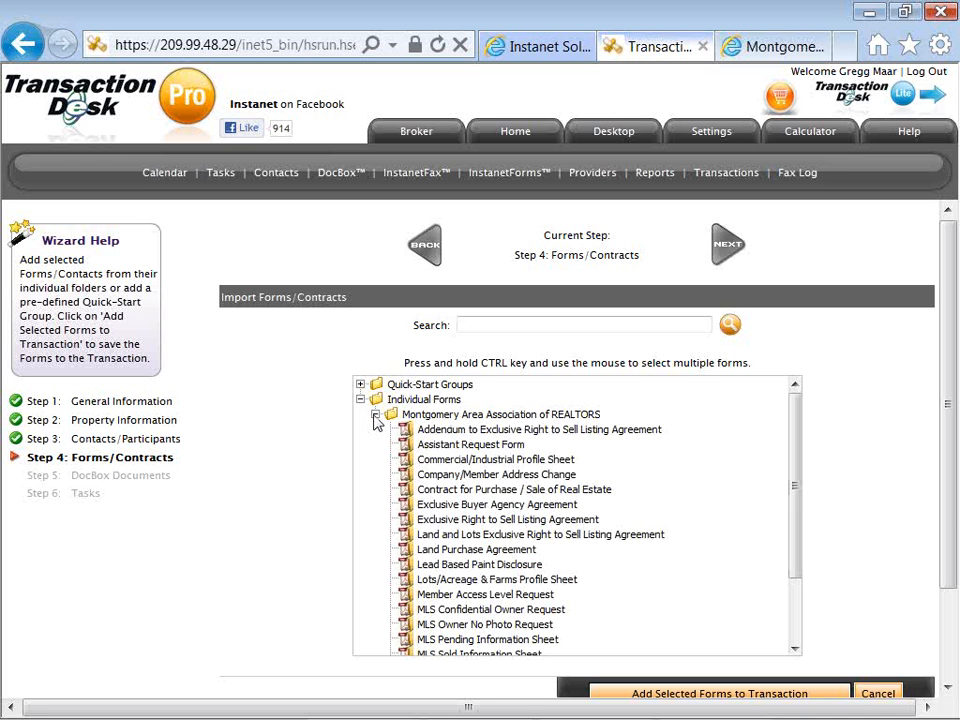
left_click(433, 432)
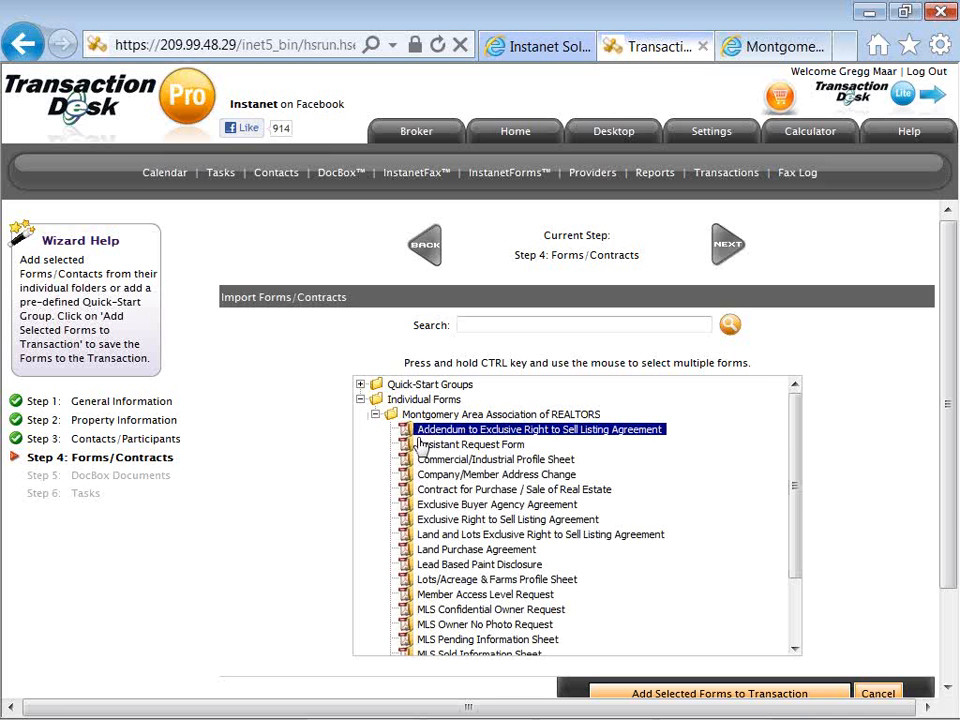
left_click(426, 521, "ctrl")
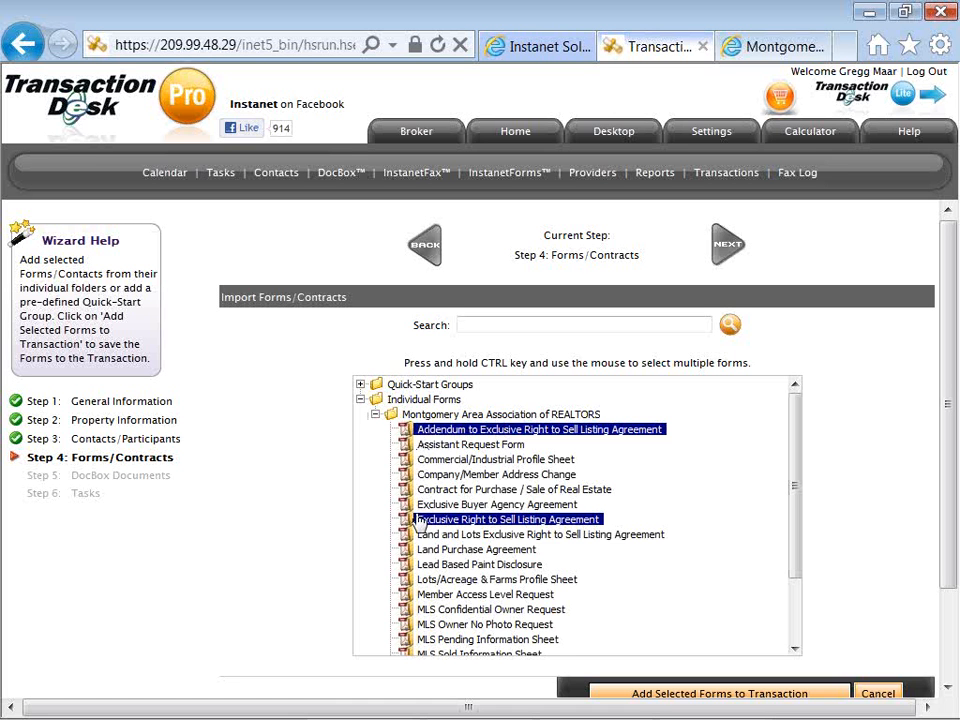
Add the Property Information Checklist and Seller's Estimated Net Proceeds to the selection, and add all selected forms to the transaction.
scroll(415, 518, "down", 1)
scroll(415, 518, "down", 1)
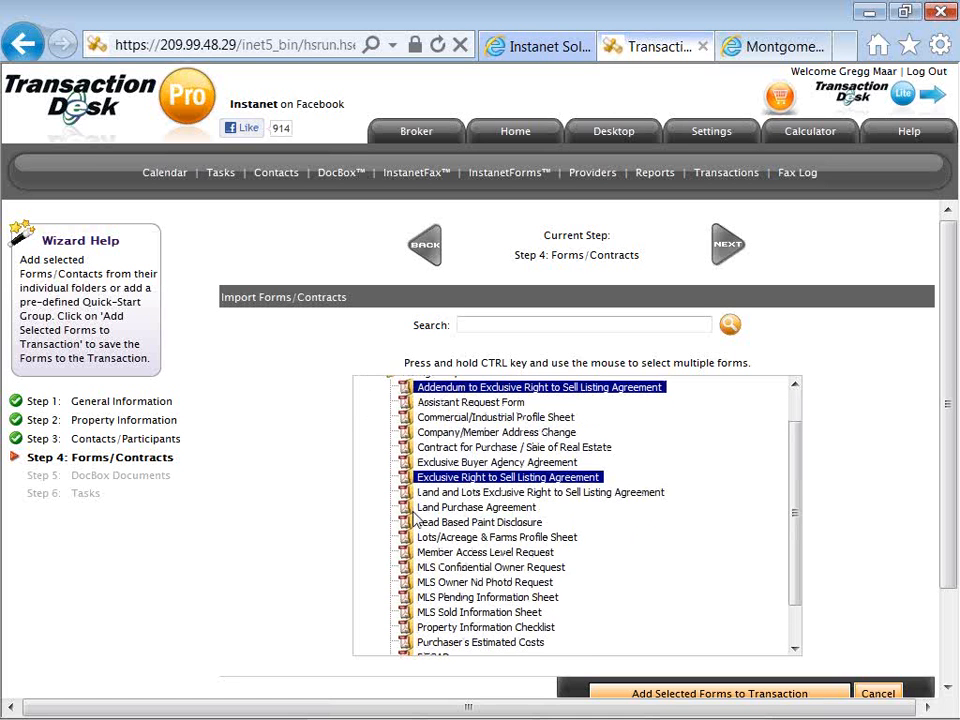
scroll(415, 526, "down", 1)
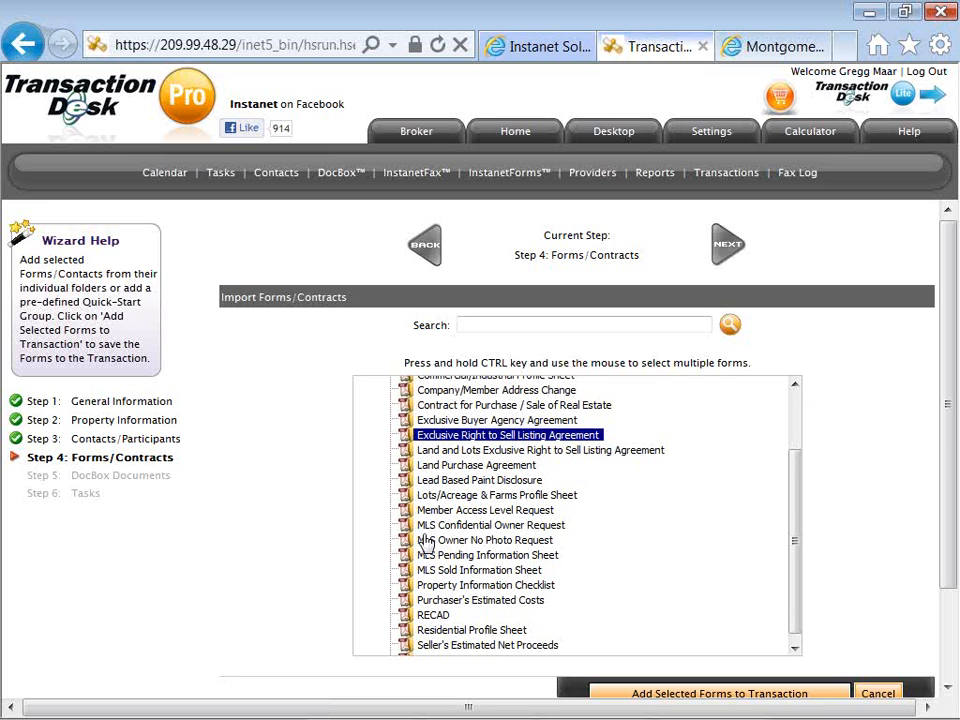
scroll(422, 553, "down", 3)
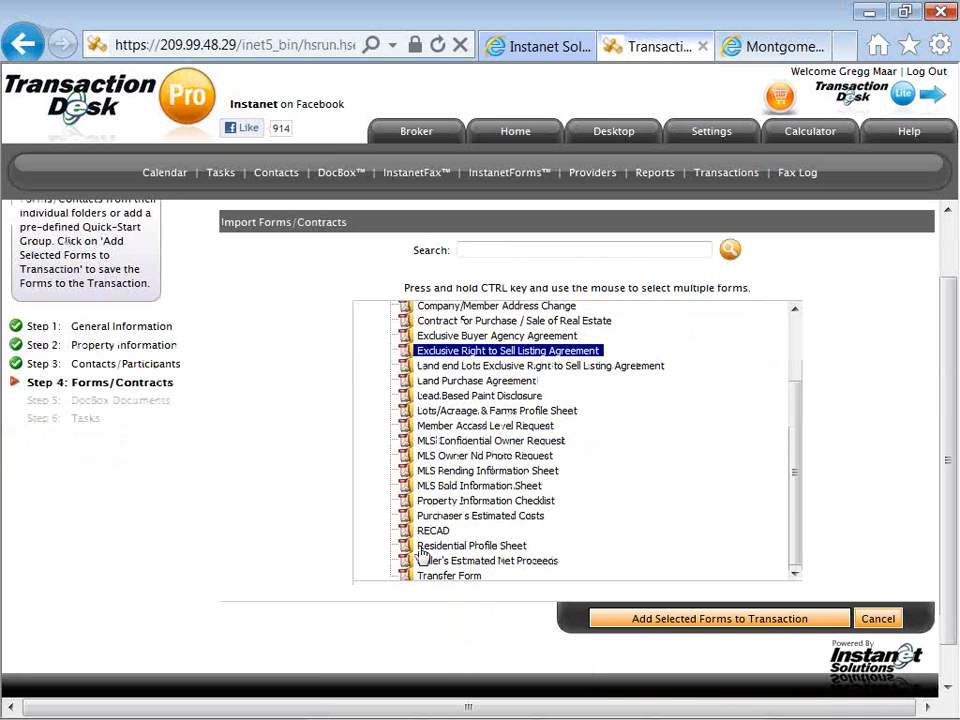
left_click(427, 505, "ctrl")
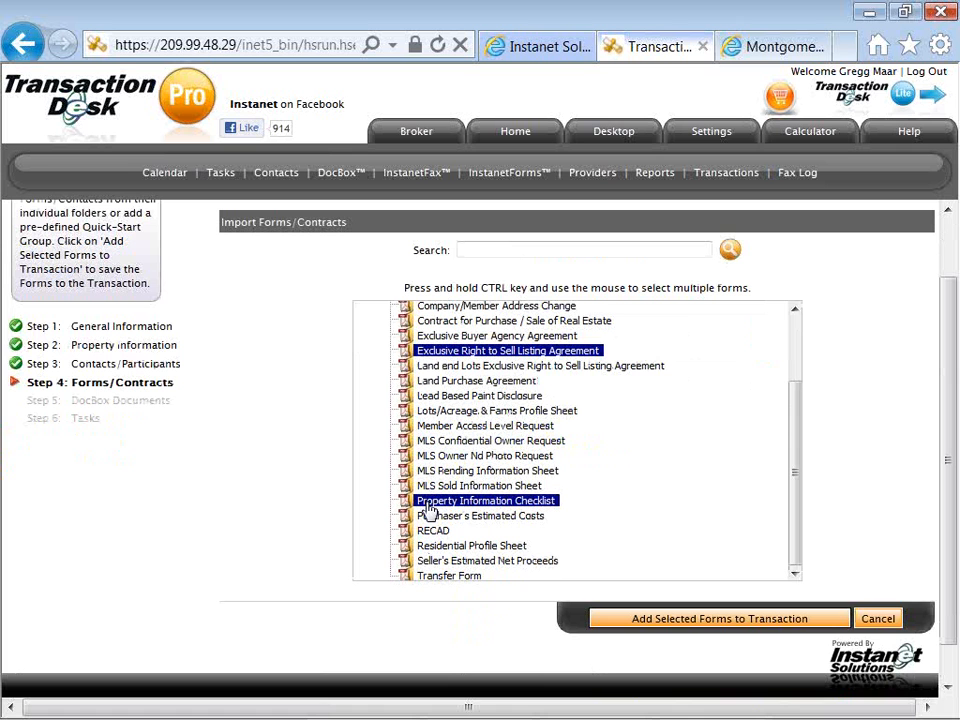
left_click(427, 563, "ctrl")
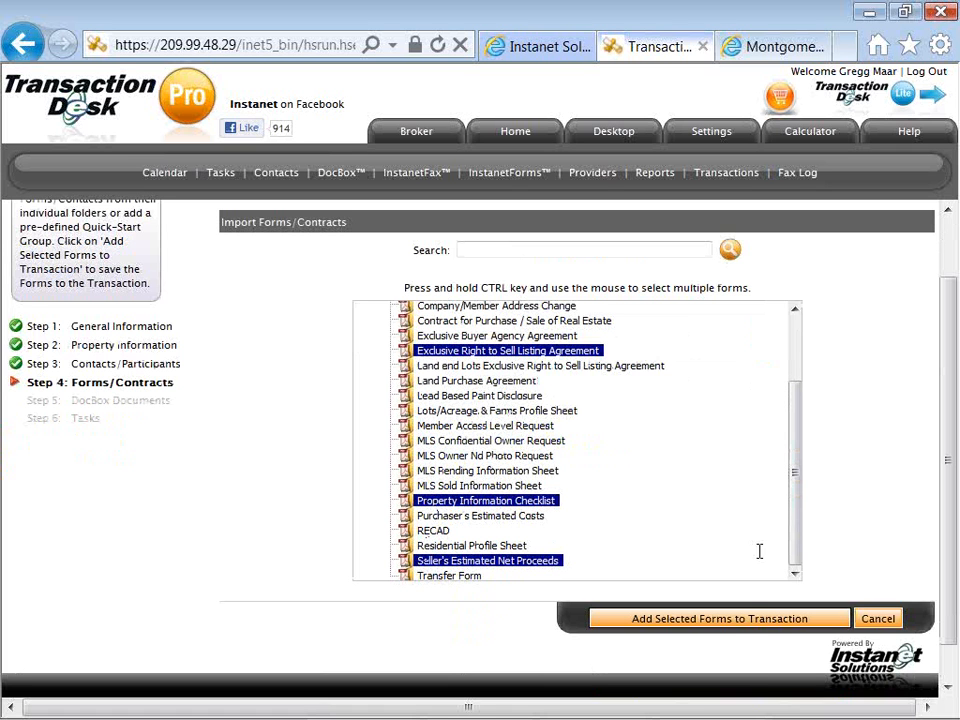
left_click(732, 624)
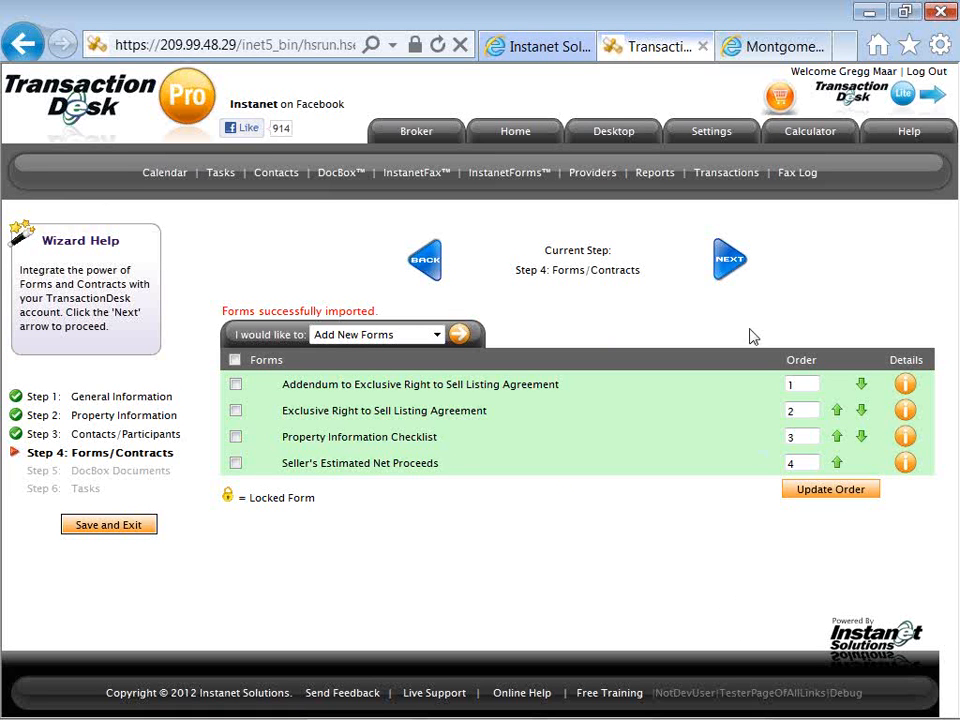
Proceed to the DocBox Documents step and start adding existing documents with the Add Documents option.
left_click(725, 268)
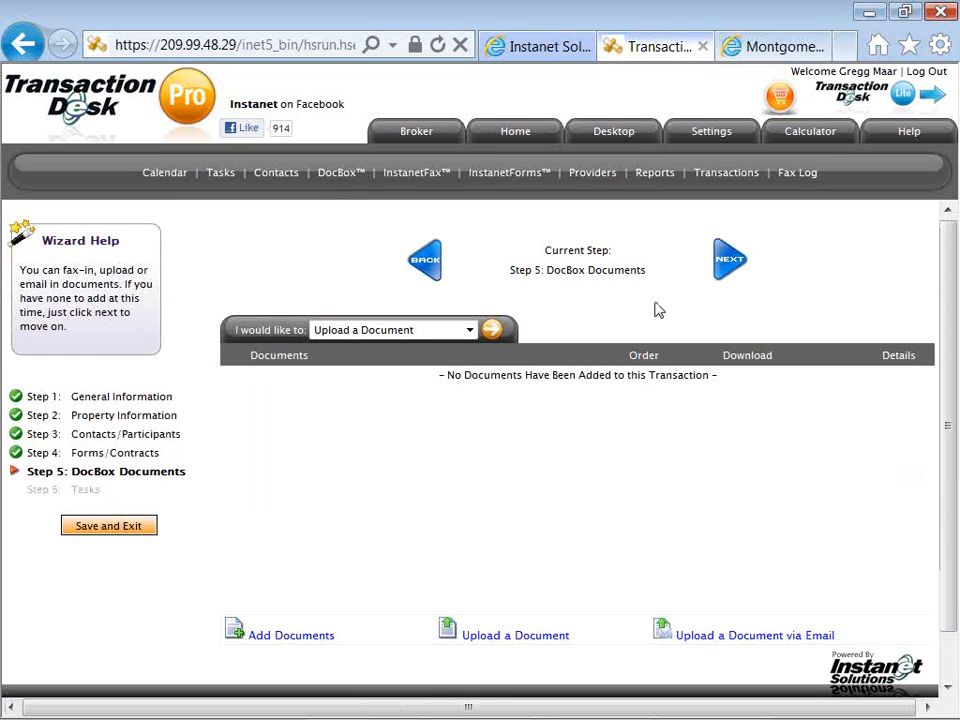
left_click(492, 335)
left_click(469, 336)
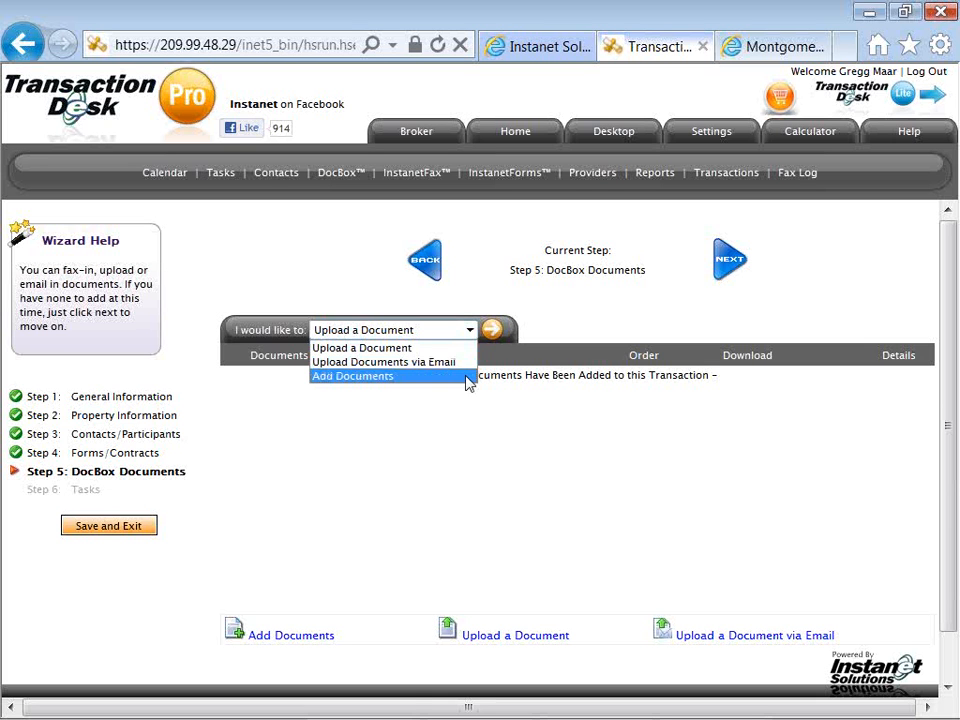
left_click(470, 378)
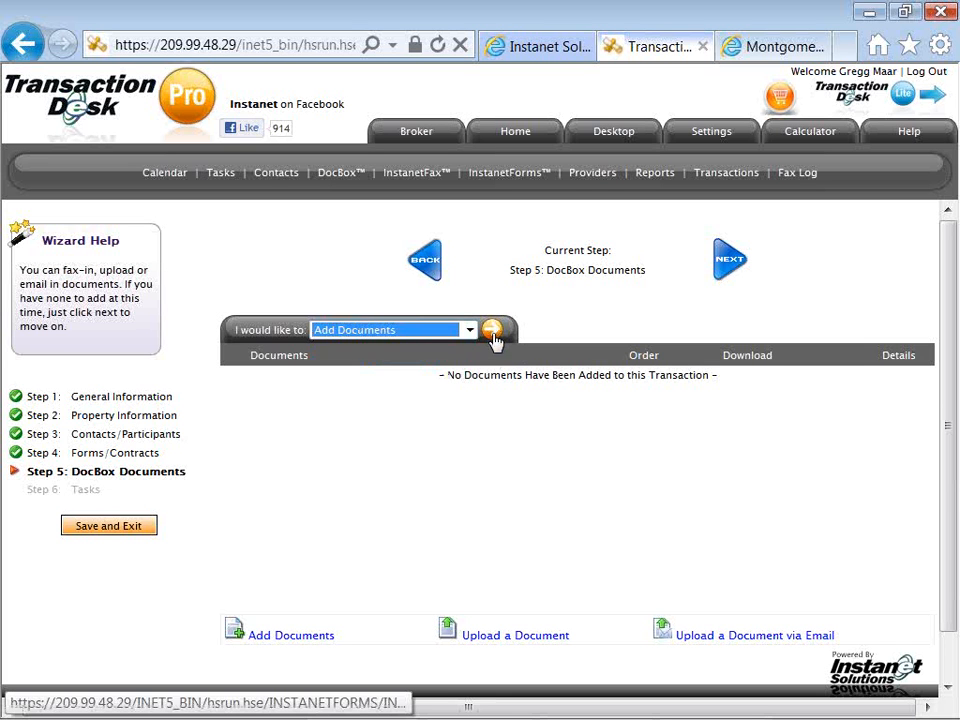
left_click(493, 333)
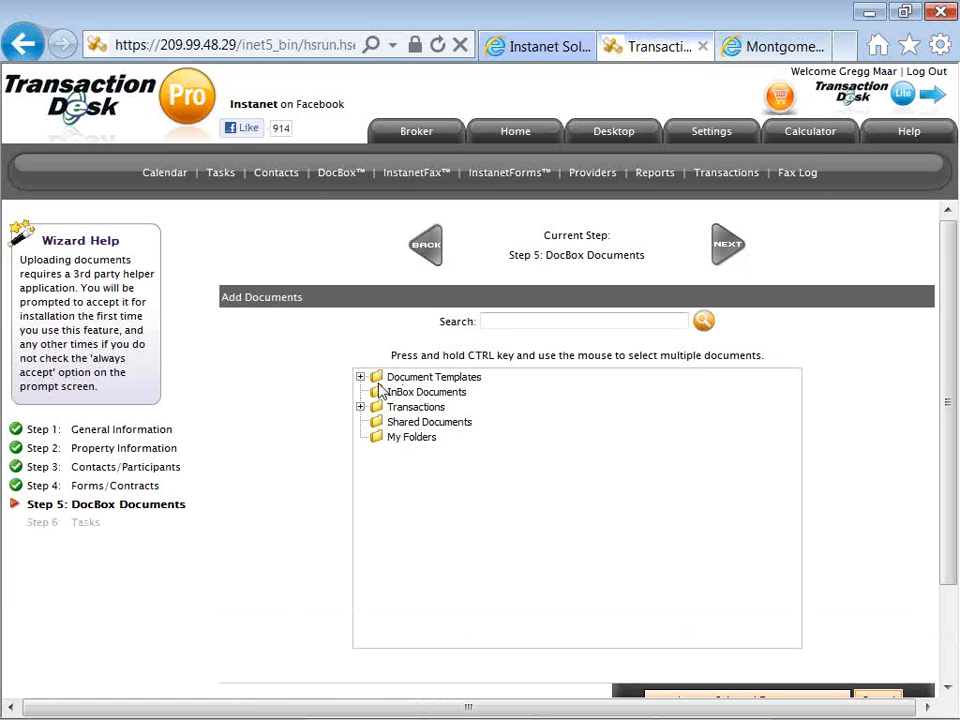
Import the SFR Listing Doc Template from the document templates and return to the document manager.
left_click(361, 377)
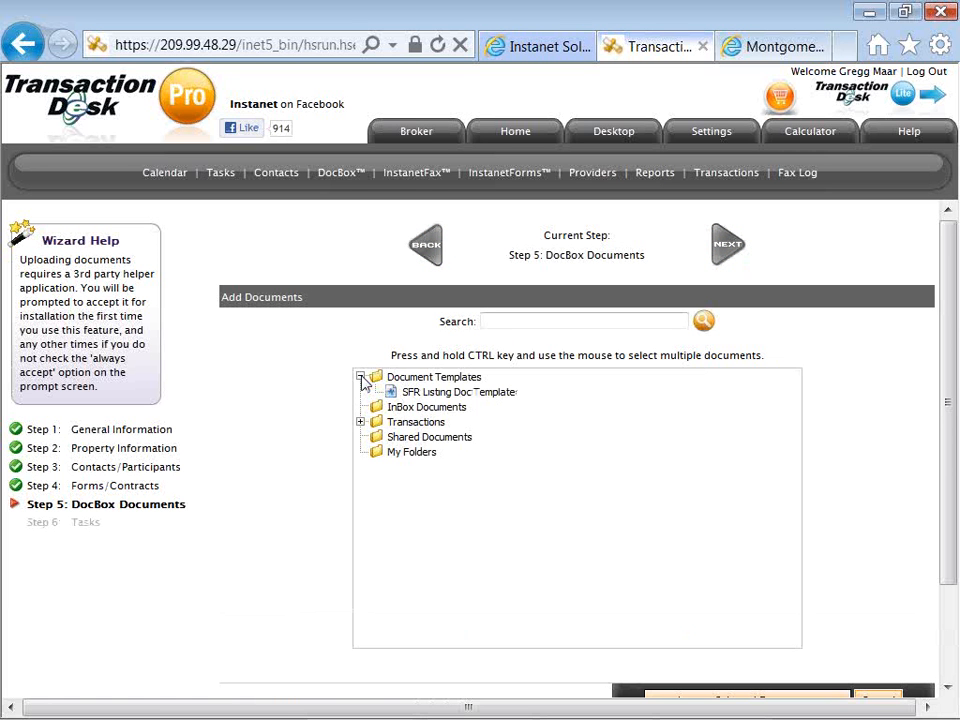
left_click(416, 395)
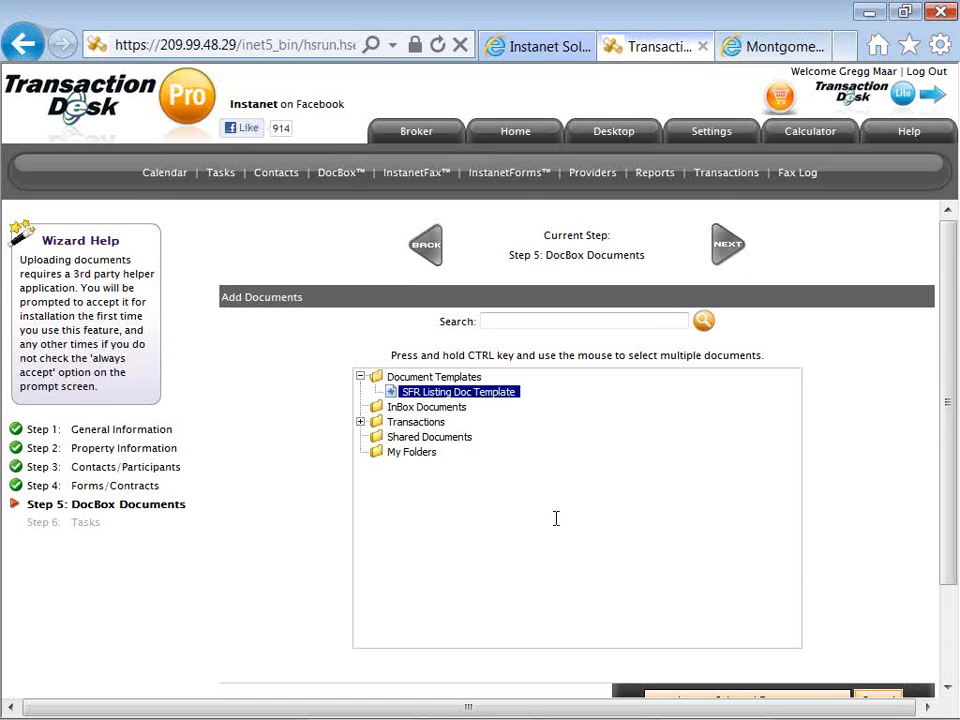
scroll(556, 518, "down", 2)
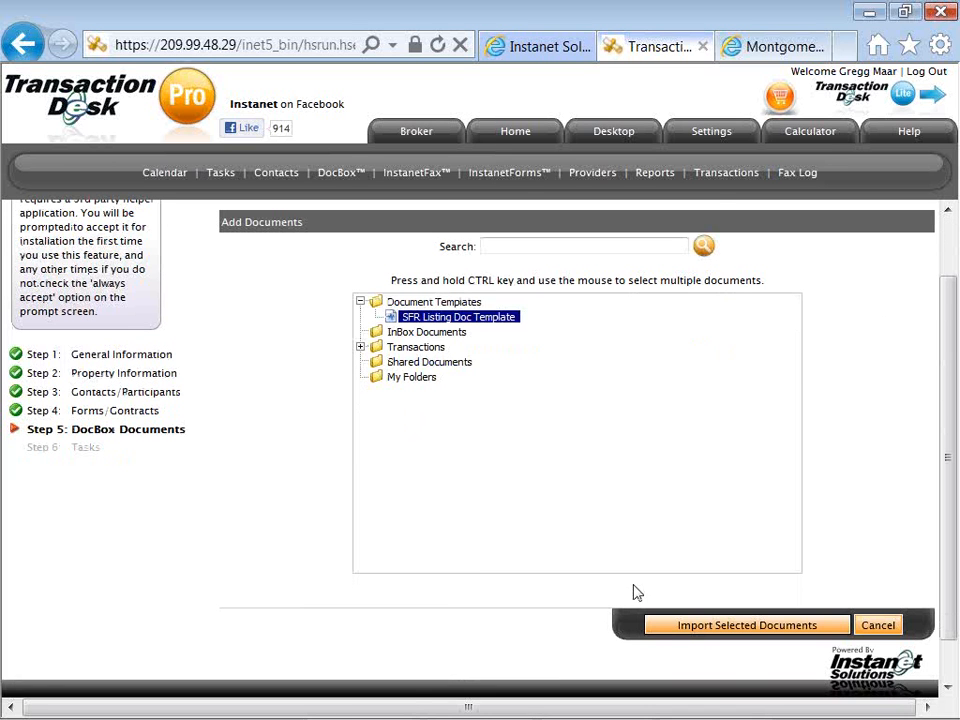
left_click(681, 632)
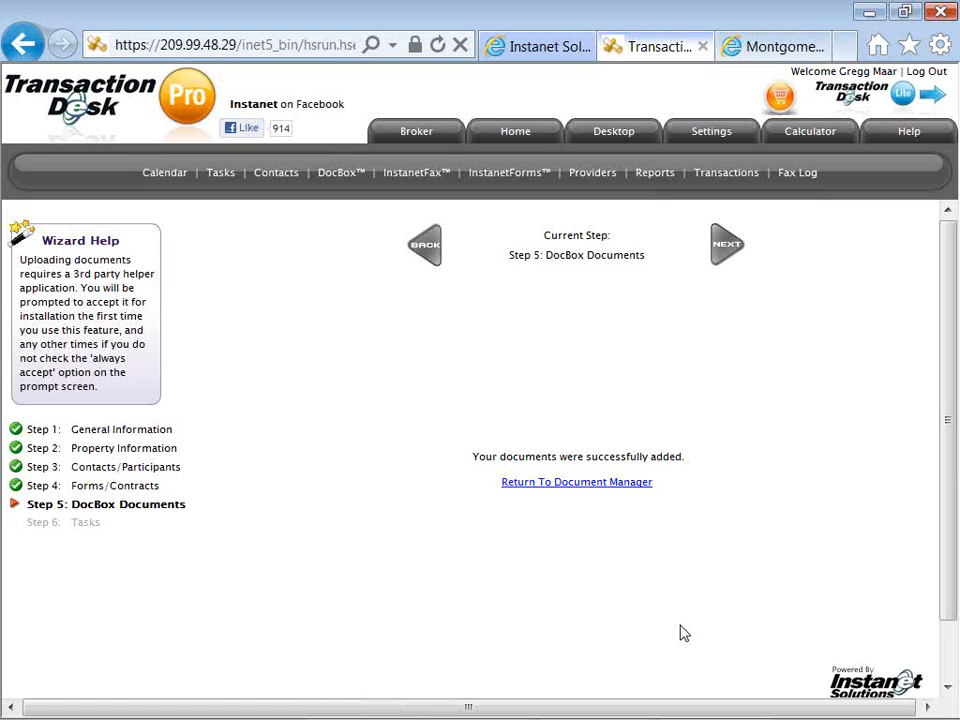
left_click(620, 484)
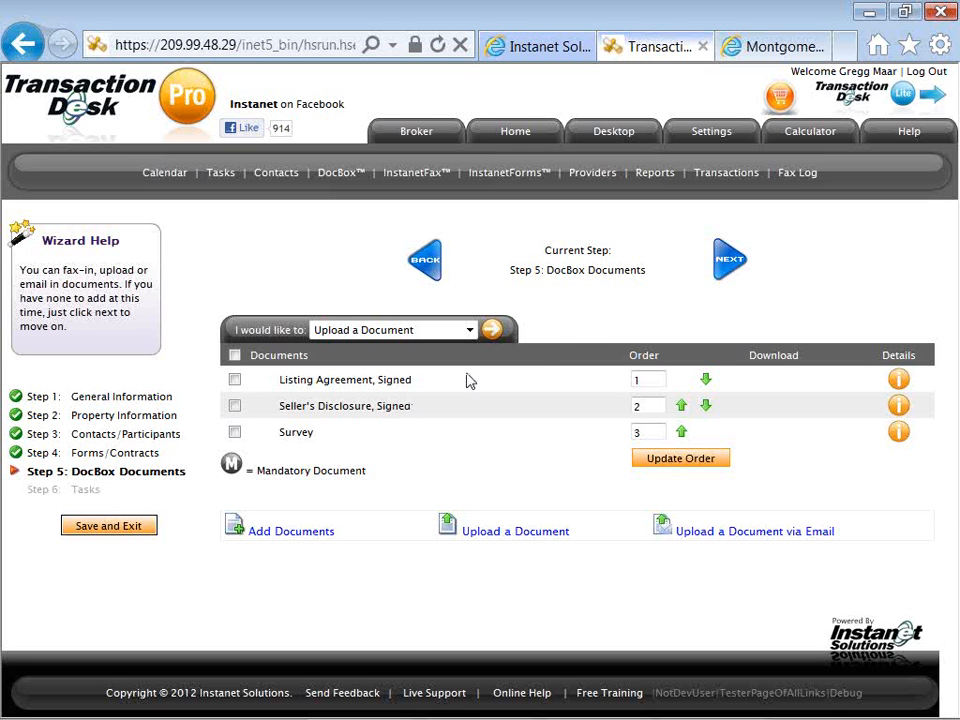
Proceed to the Tasks step and show all activity plans available for import.
left_click(730, 262)
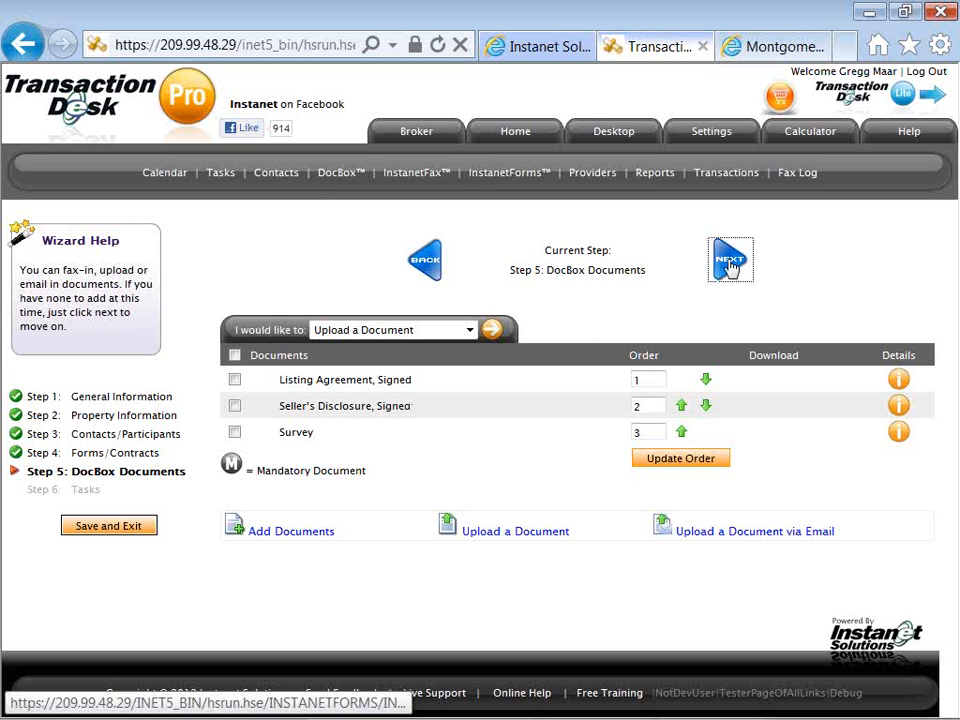
left_click(731, 262)
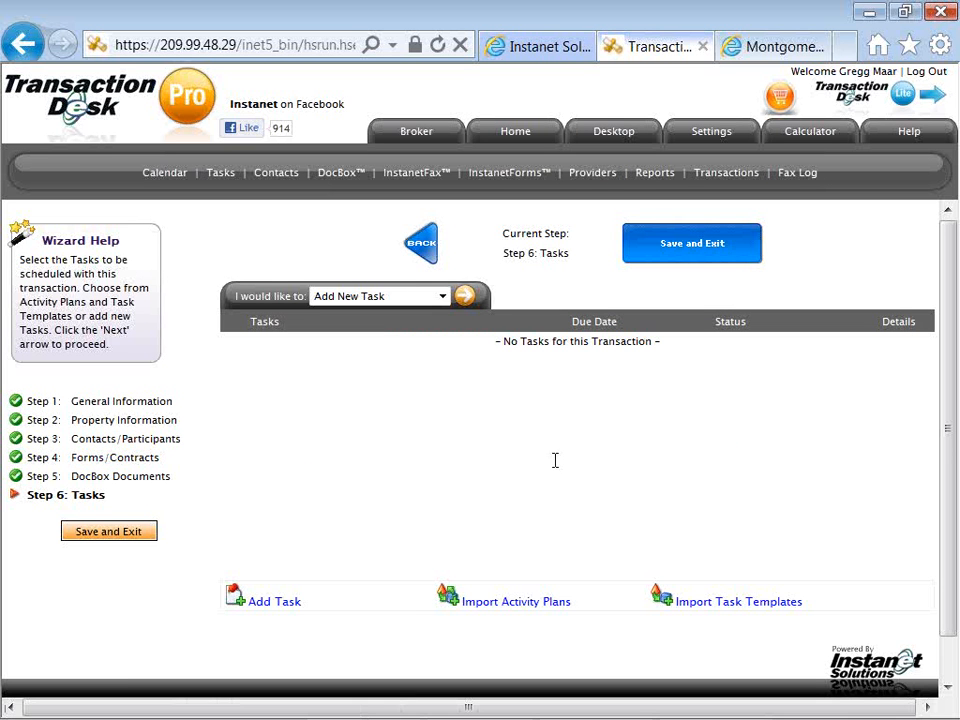
left_click(508, 612)
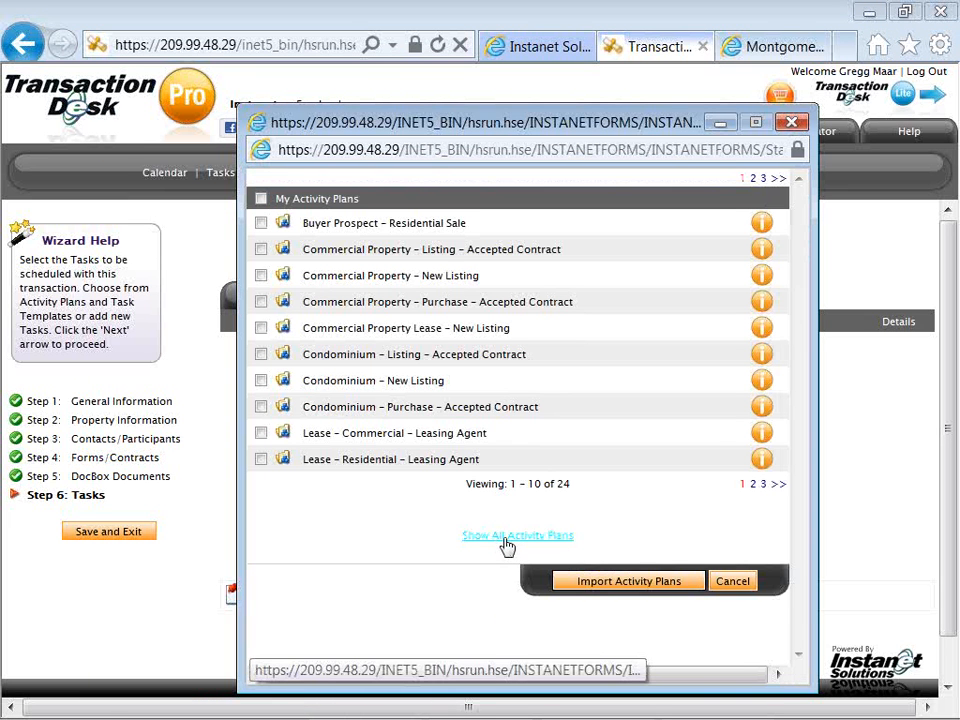
left_click(507, 540)
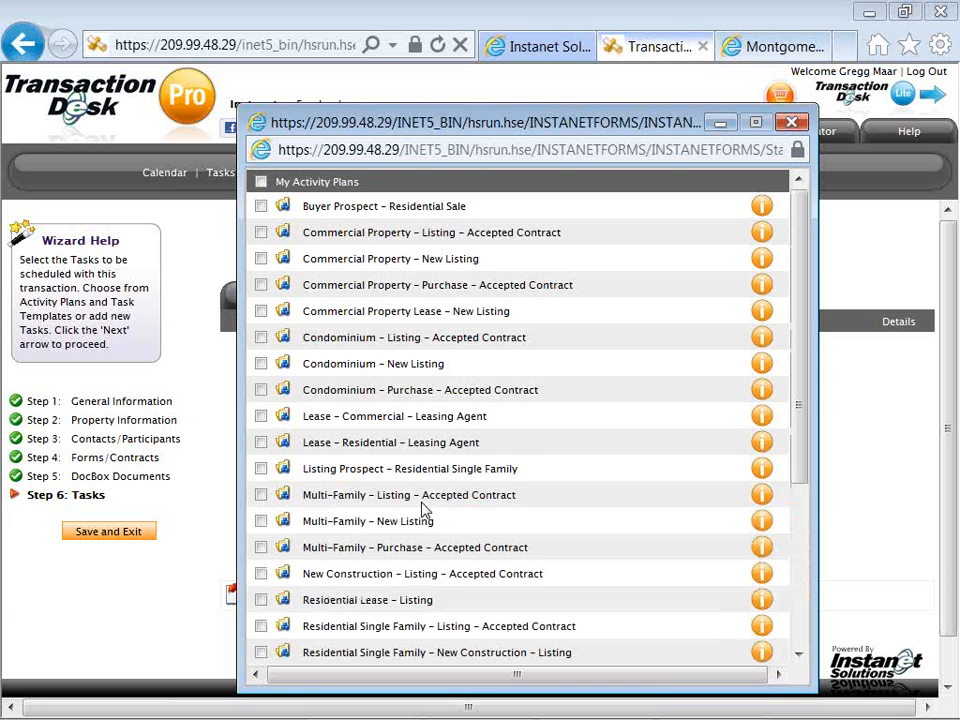
Select the SFR Listing Set Up activity plan and import it into the transaction template.
scroll(425, 510, "down", 3)
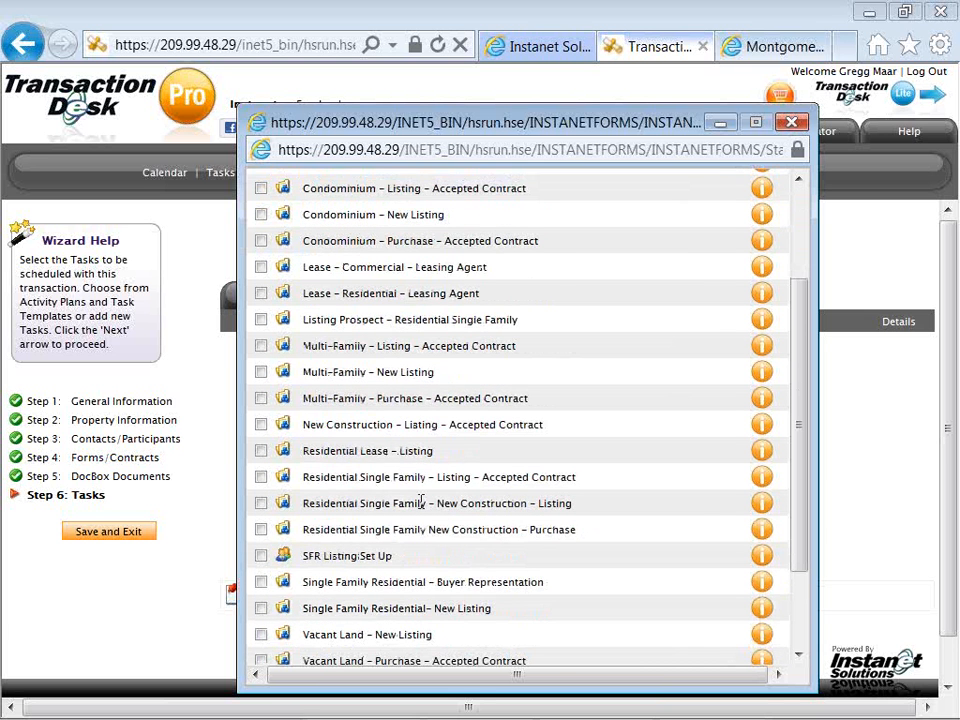
scroll(422, 501, "down", 2)
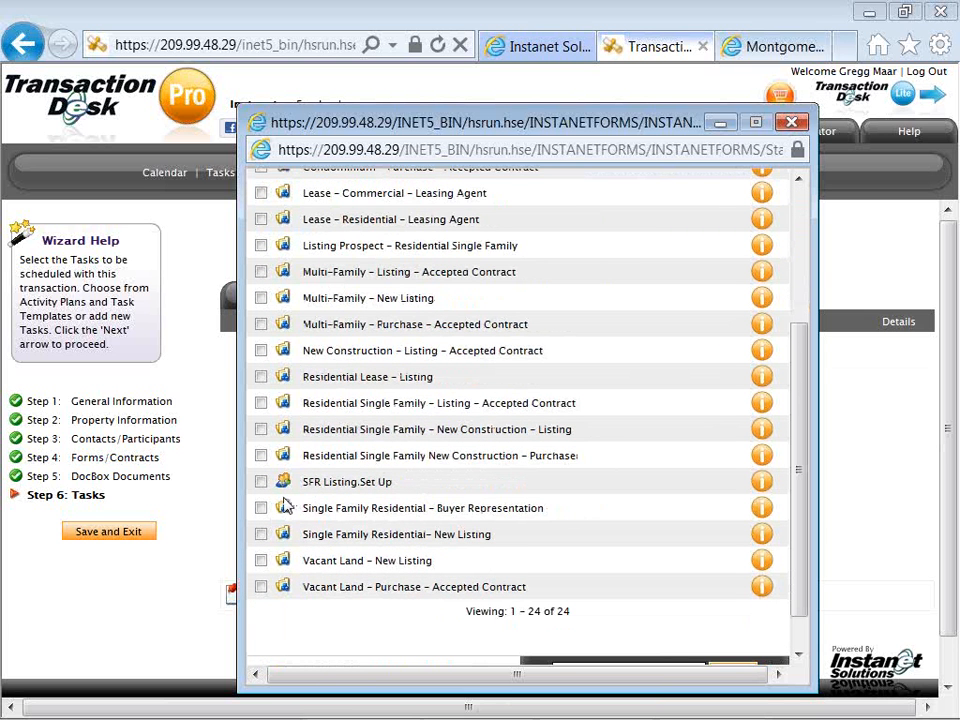
left_click(260, 481)
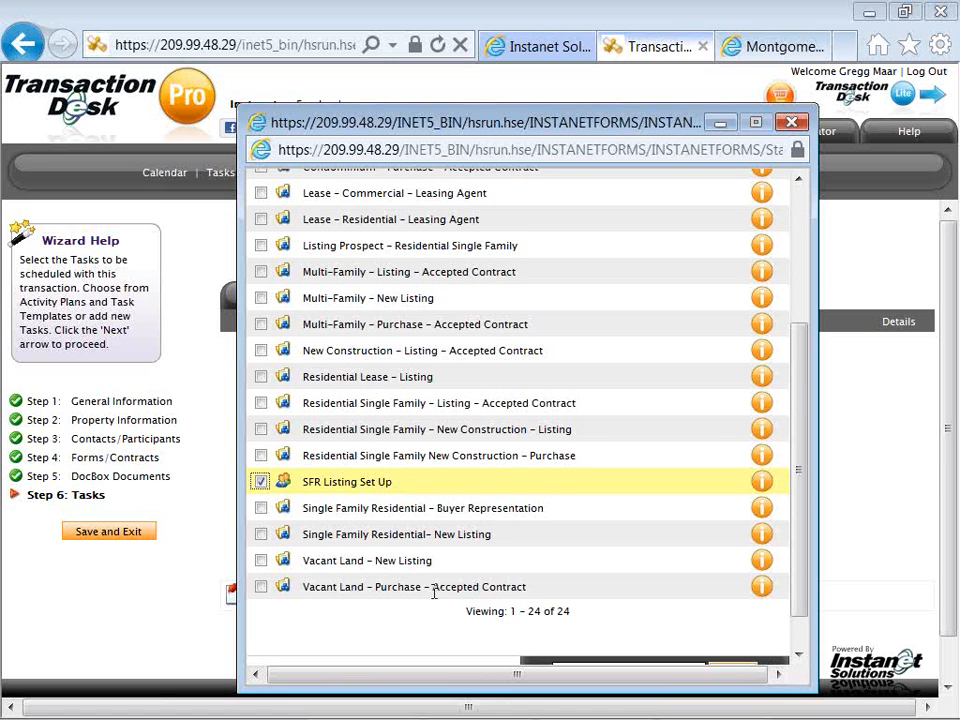
scroll(437, 602, "down", 1)
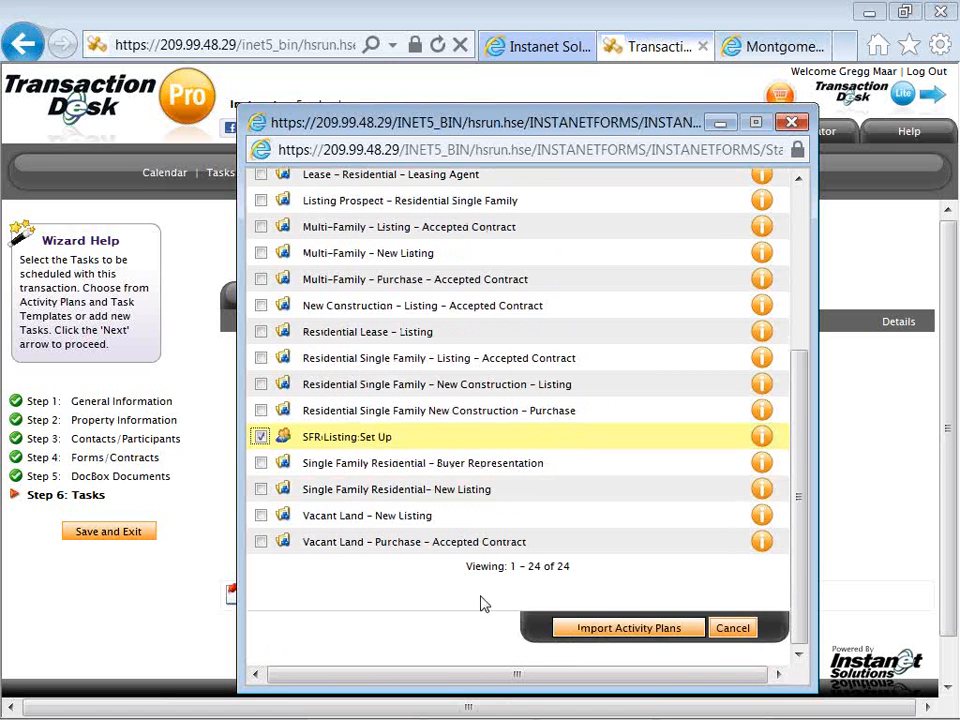
left_click(588, 632)
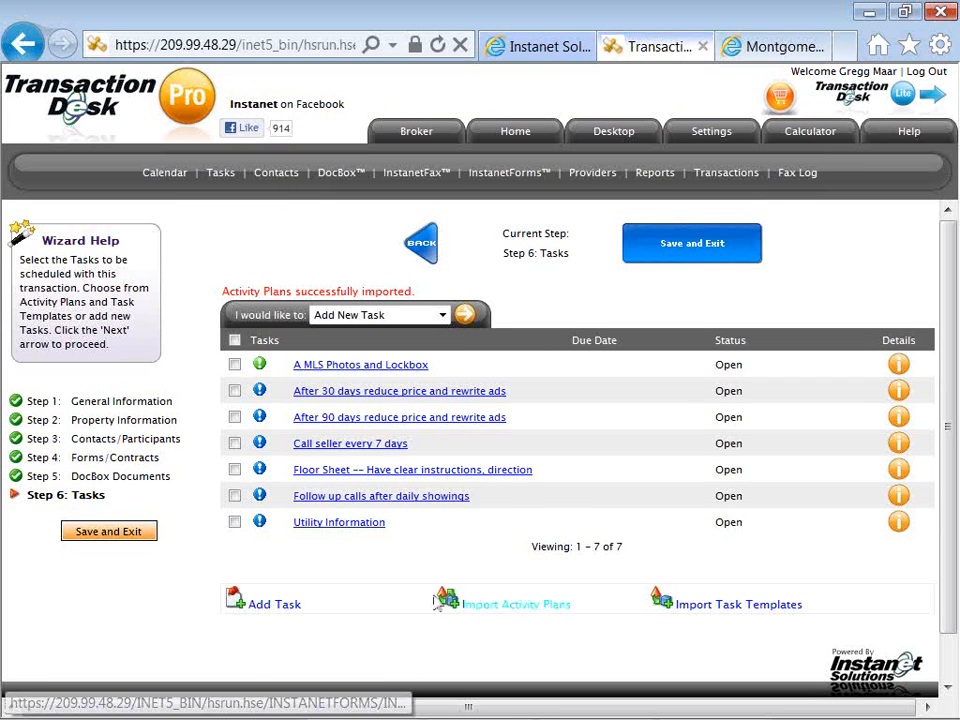
Save and exit the wizard, and open the SFR Listing Prospect - Template overview.
left_click(681, 265)
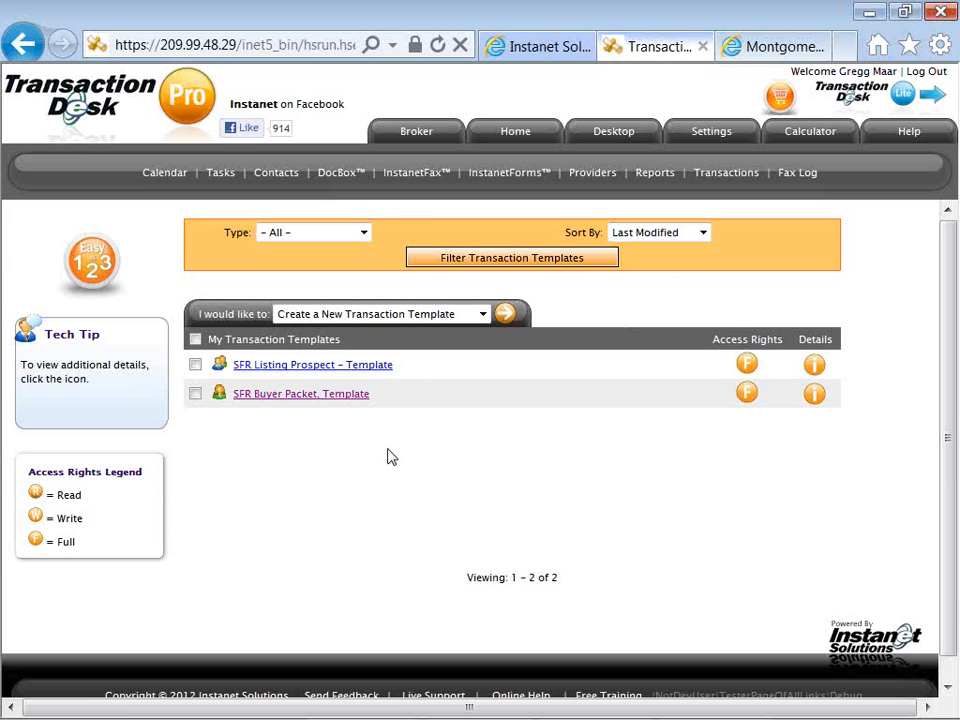
left_click(378, 372)
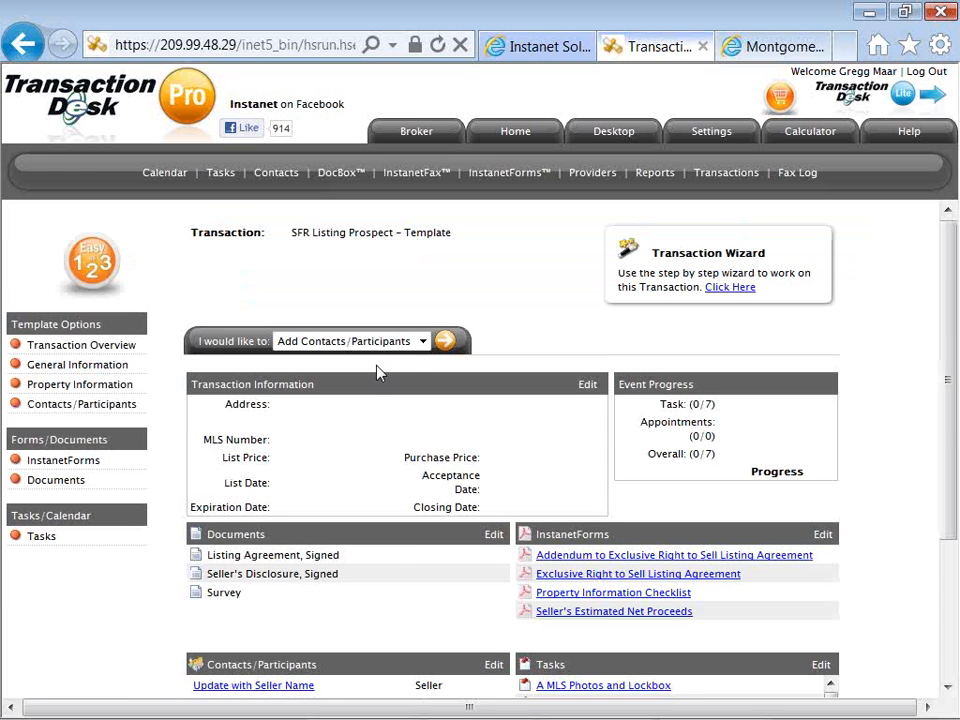
scroll(378, 372, "down", 2)
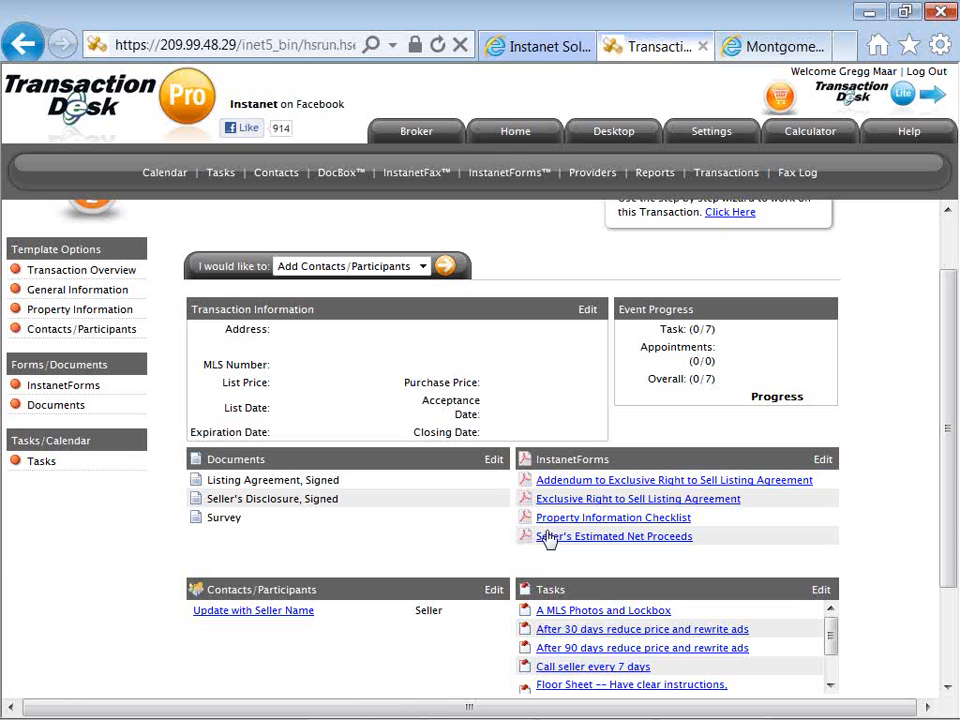
Open the Exclusive Right to Sell Listing Agreement from the template and shrink the forms list to widen the form view.
left_click(541, 505)
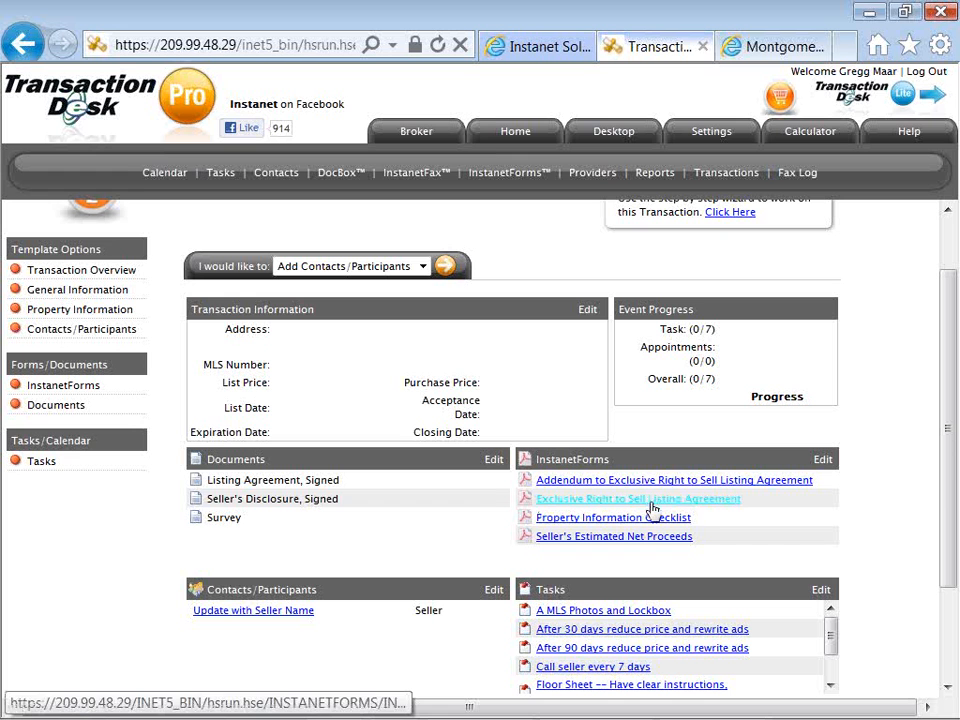
left_click(713, 500)
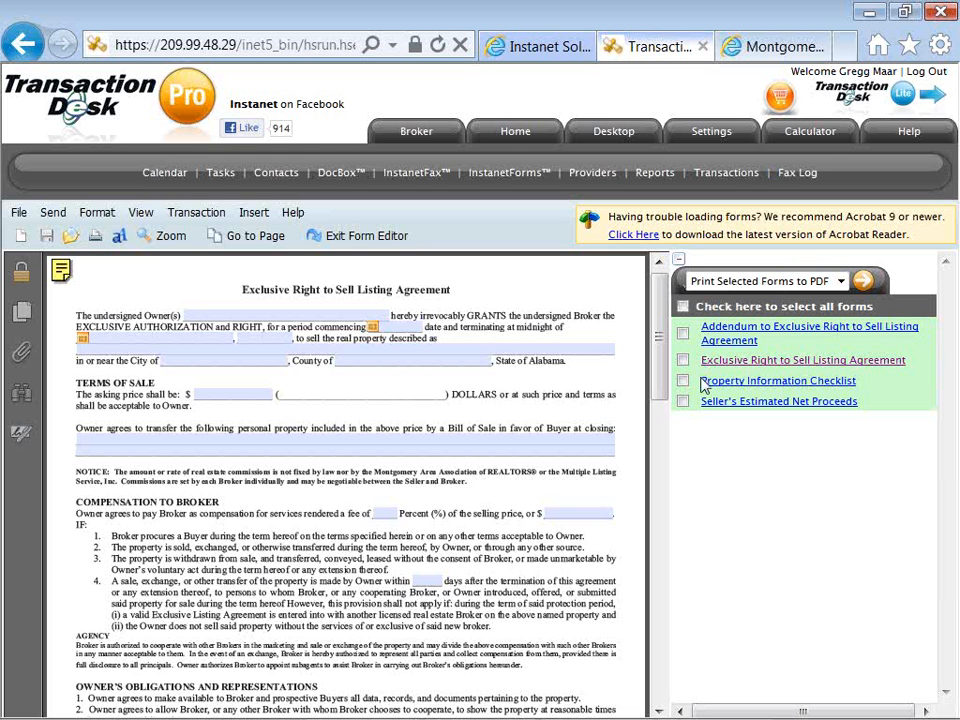
left_click(680, 263)
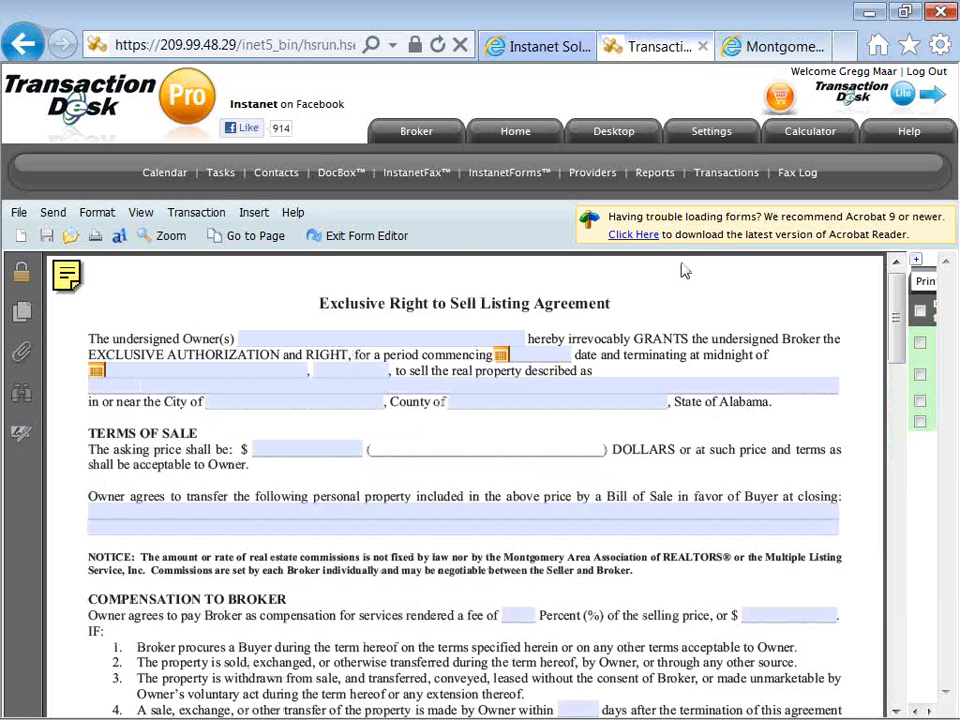
left_click(517, 399)
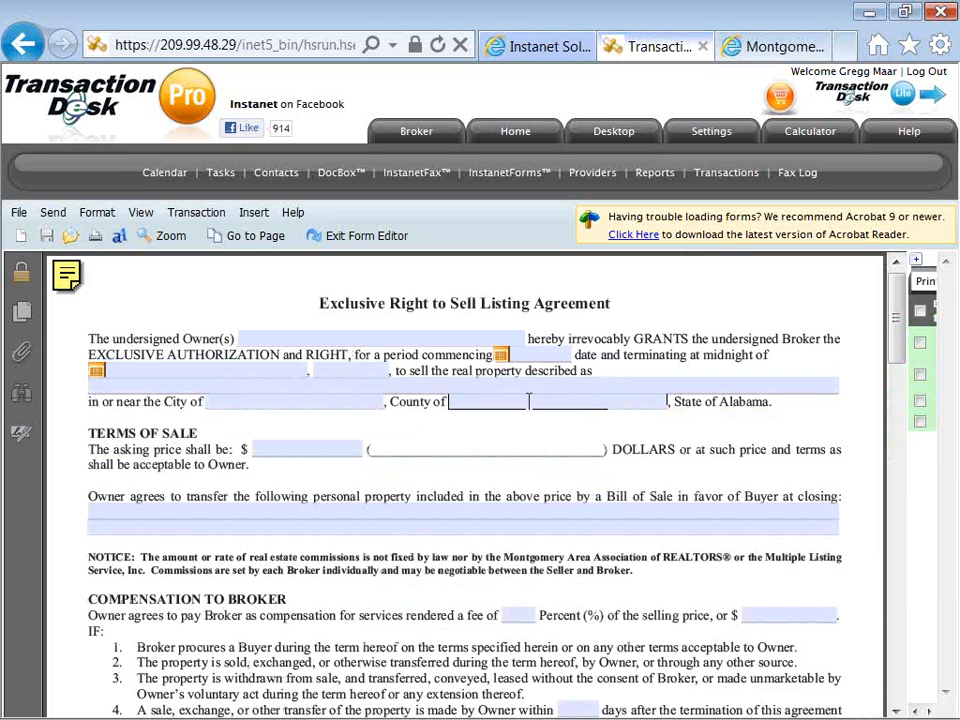
left_click(422, 342)
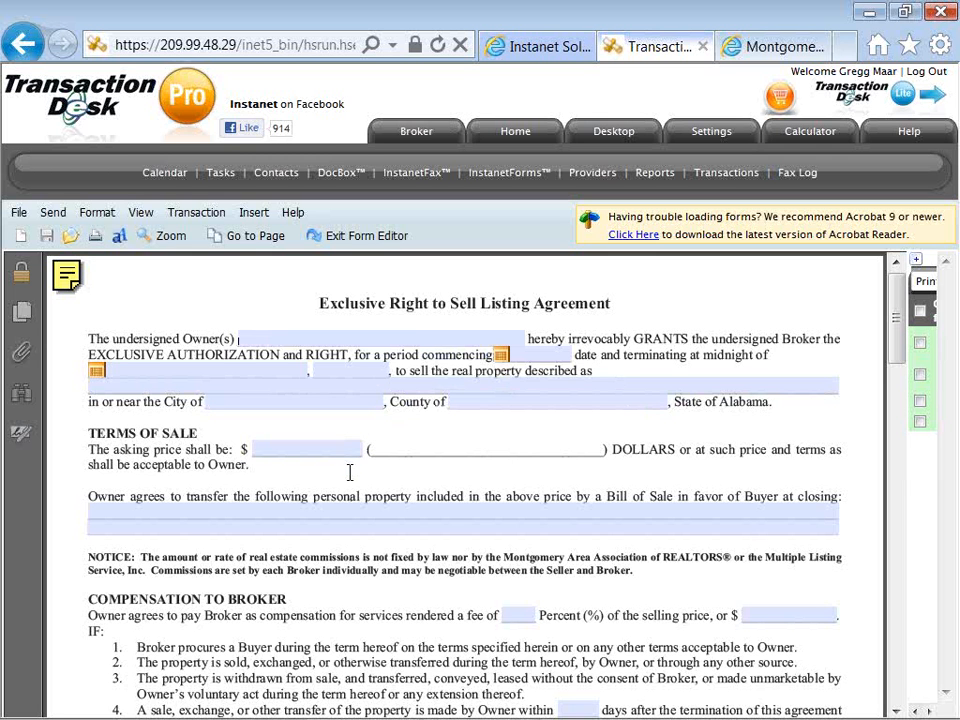
Enter "type to add any standard provisions or language" in the first personal property line under Terms of Sale.
scroll(350, 473, "down", 1)
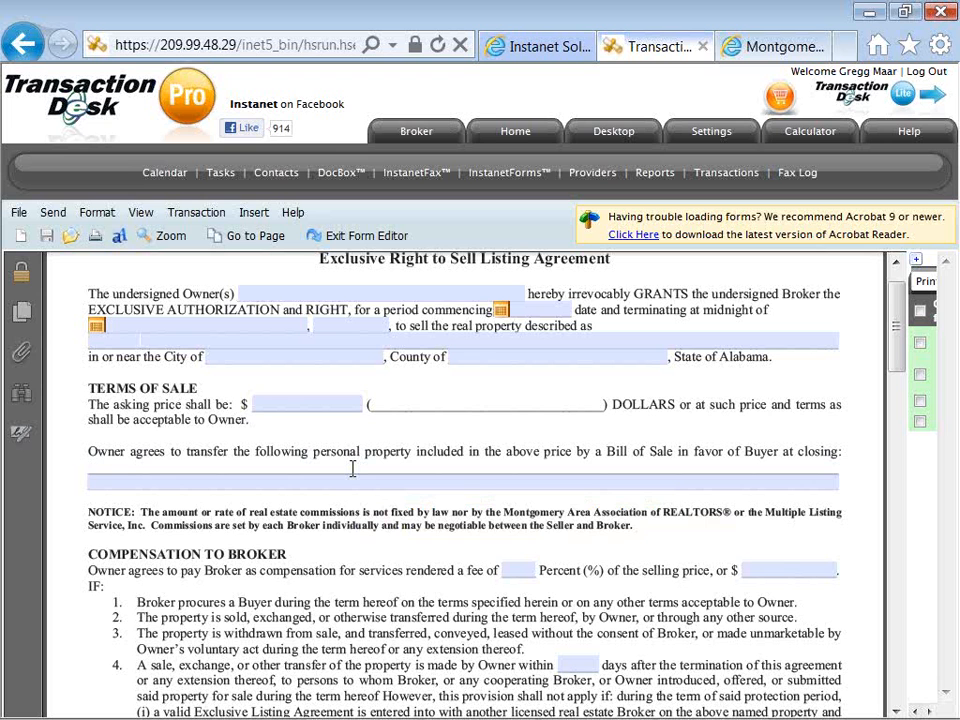
left_click(352, 468)
type("type to add any sta")
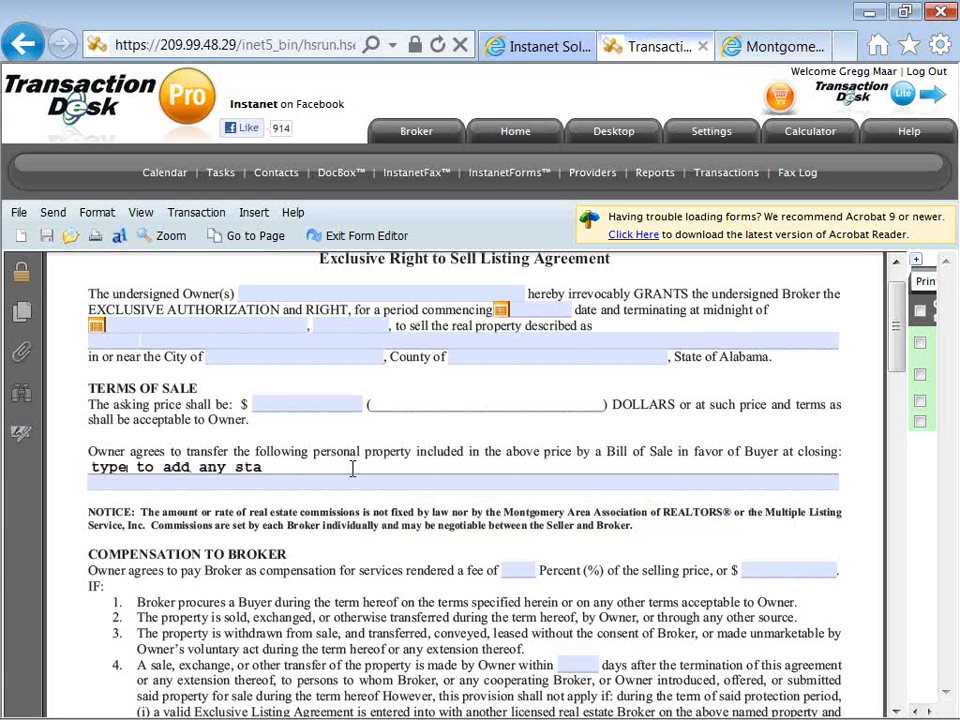
type("ndard provisi")
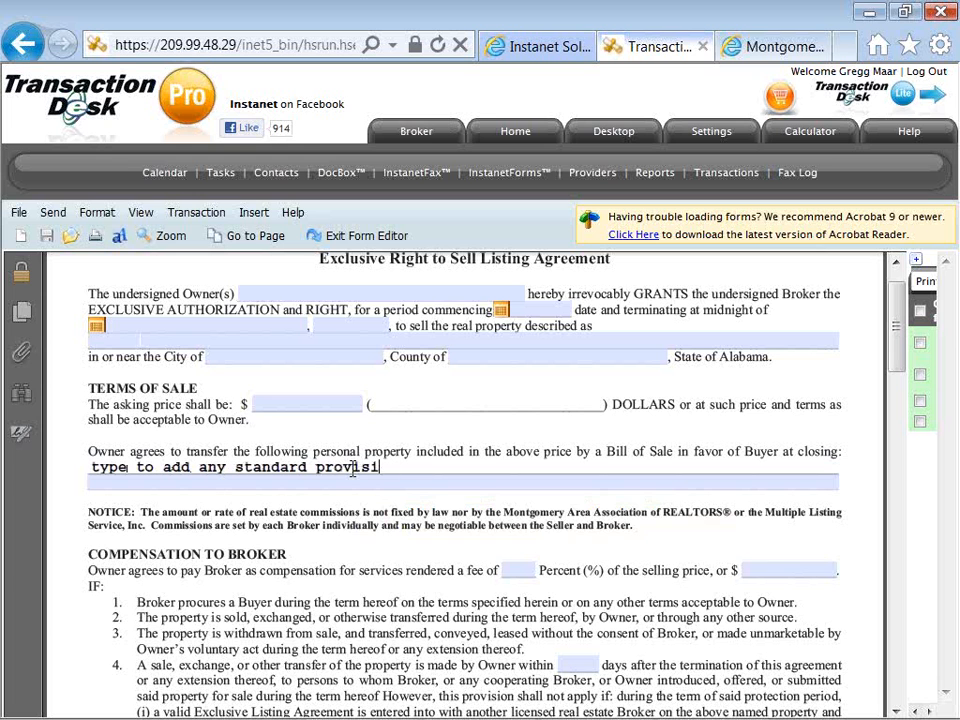
type("ons or langu")
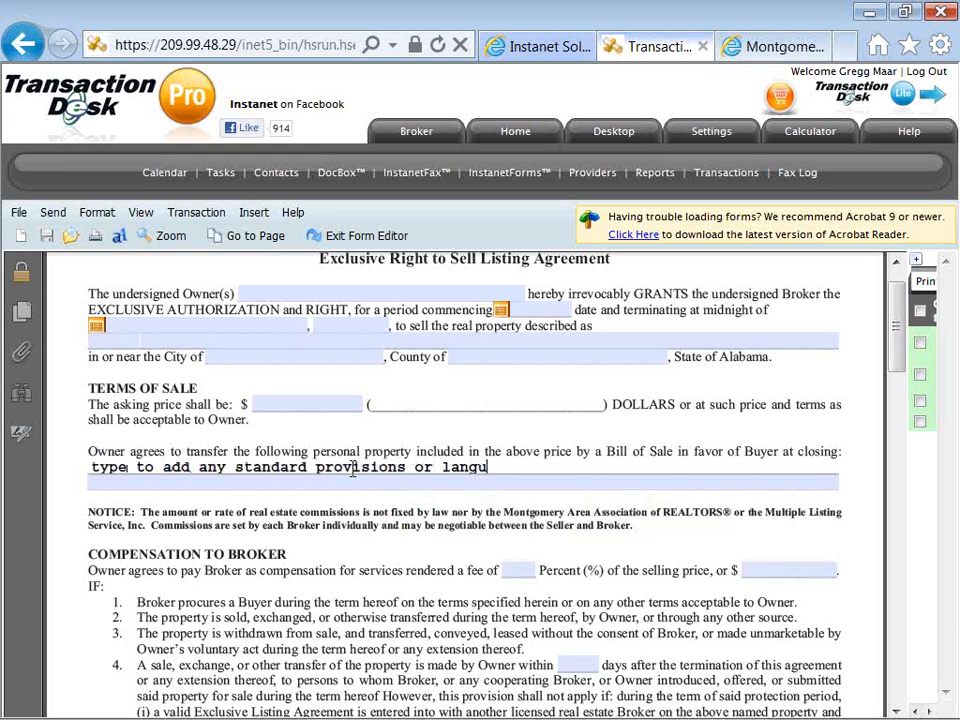
type("age")
Set the broker compensation fee to 6 percent and the period after termination of the agreement to 120 days.
left_click(516, 570)
type("6")
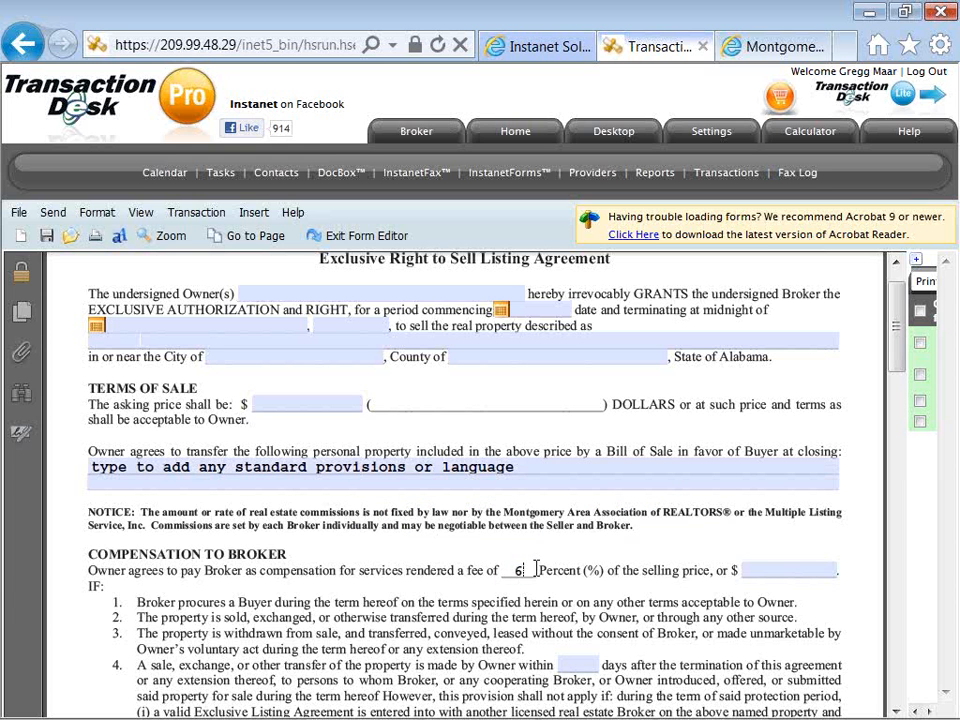
scroll(553, 572, "down", 1)
scroll(553, 575, "down", 1)
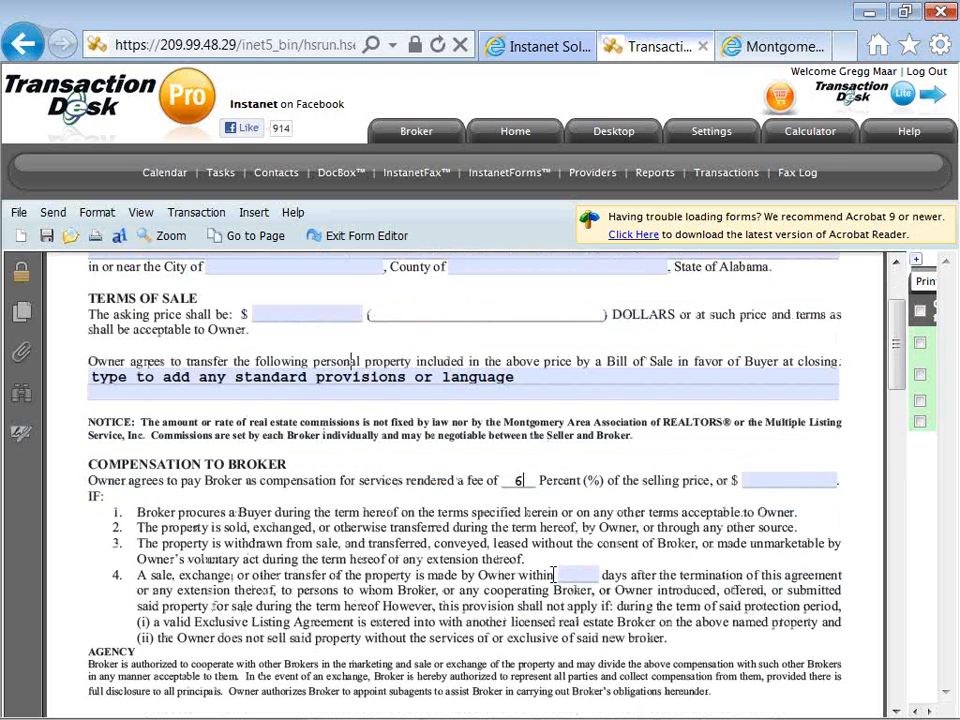
left_click(570, 575)
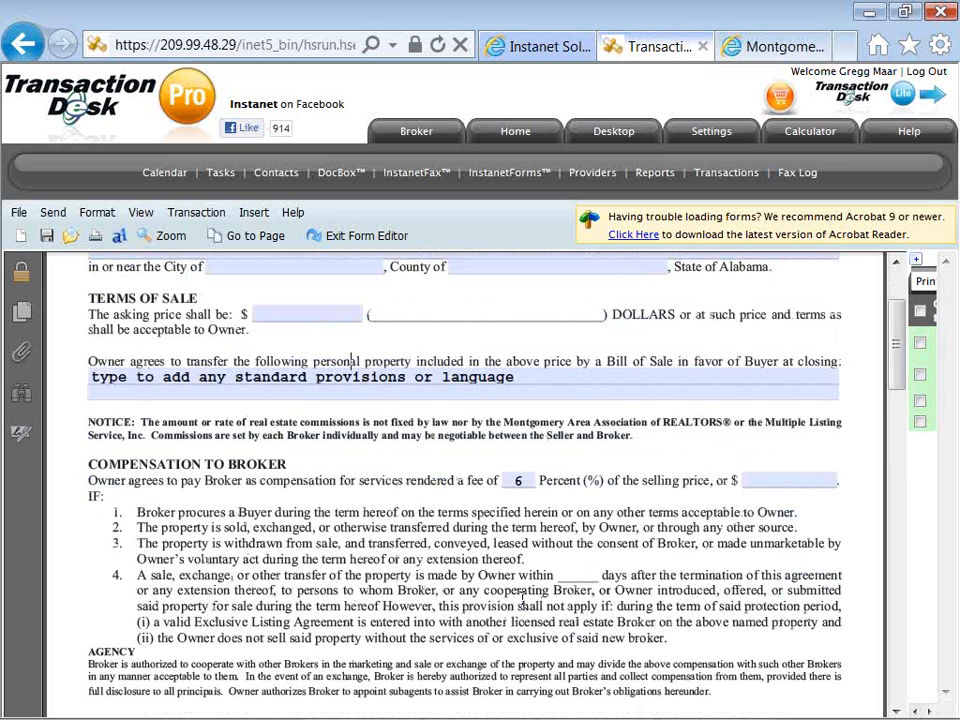
type("120")
Fill the hidden defects line of item 11 with "type or paste to add details, create form templates w/in your transaction template".
scroll(520, 599, "down", 3)
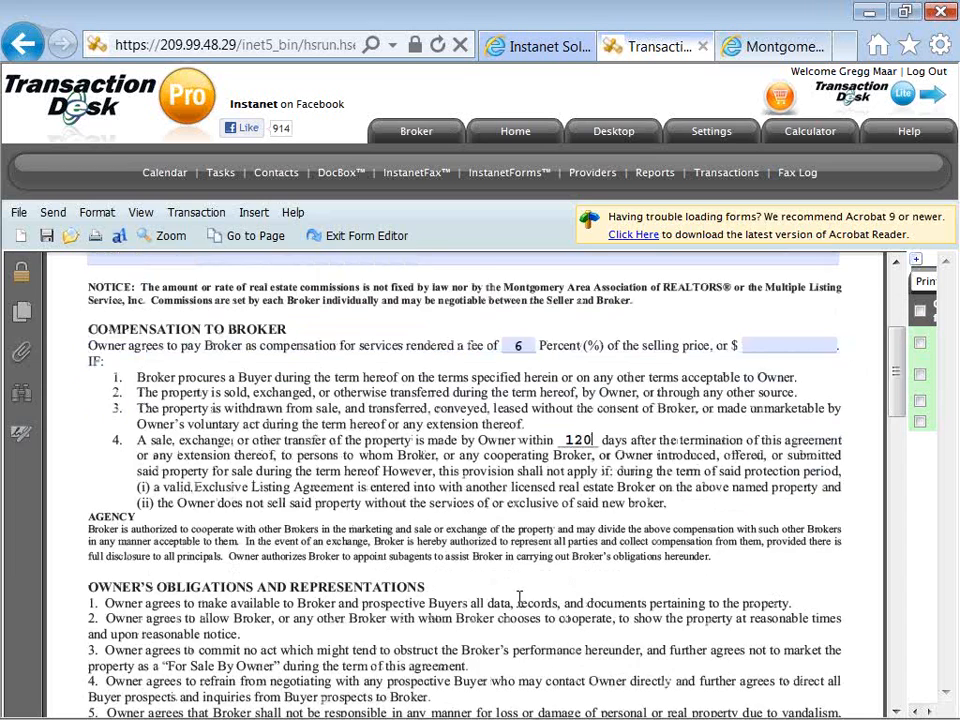
scroll(519, 598, "down", 7)
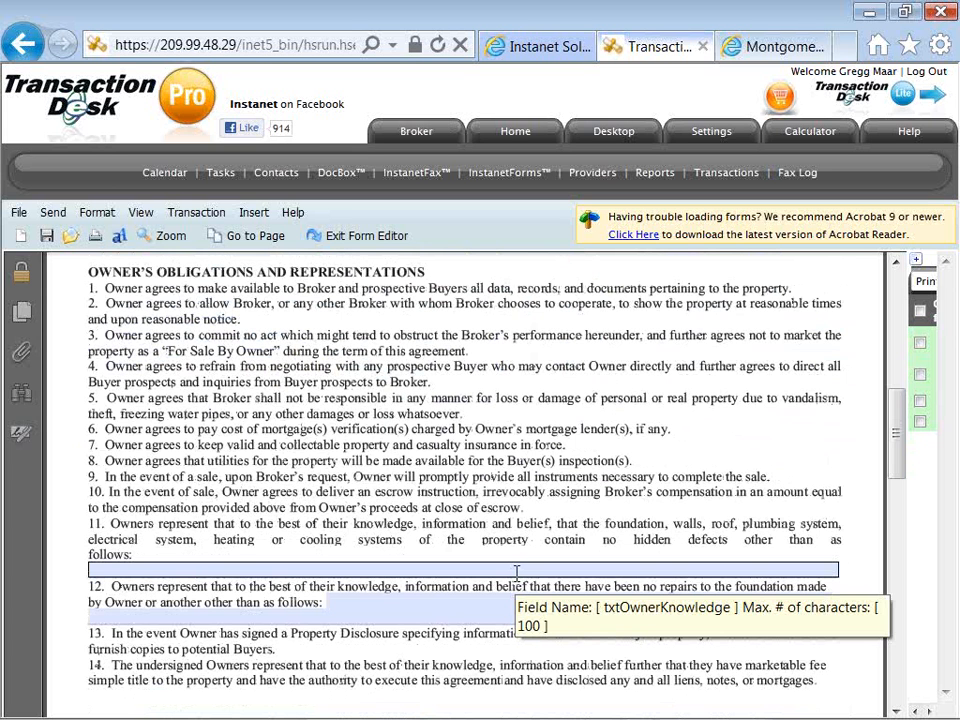
left_click(517, 572)
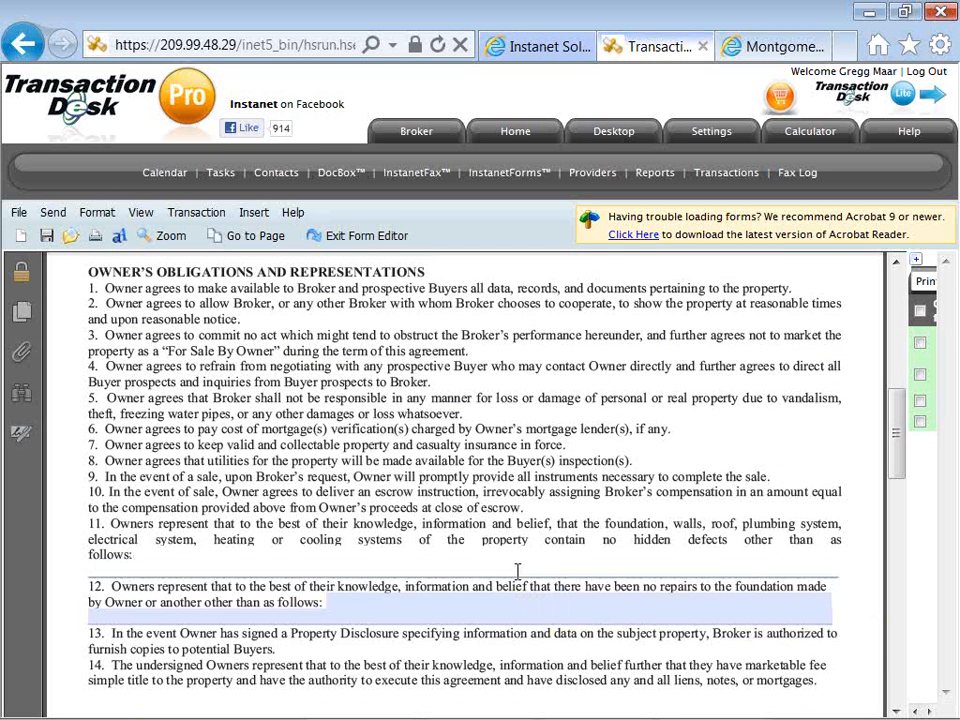
type("type t")
type("r paste to a")
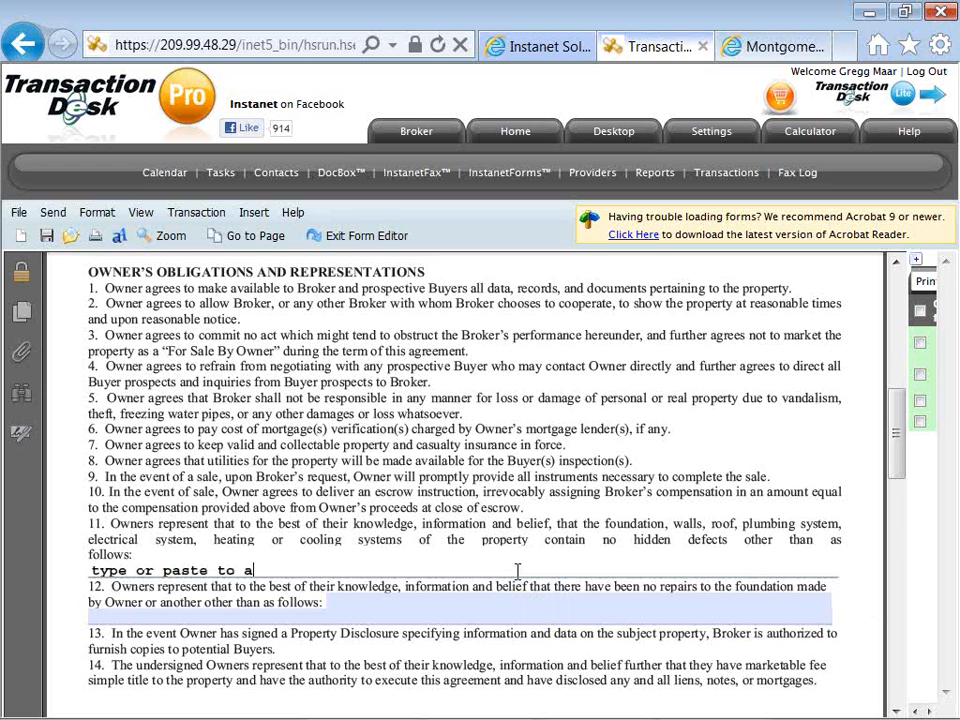
type("dd detial")
key("BackSpace")
key("BackSpace")
key("BackSpace")
type("ails, creat")
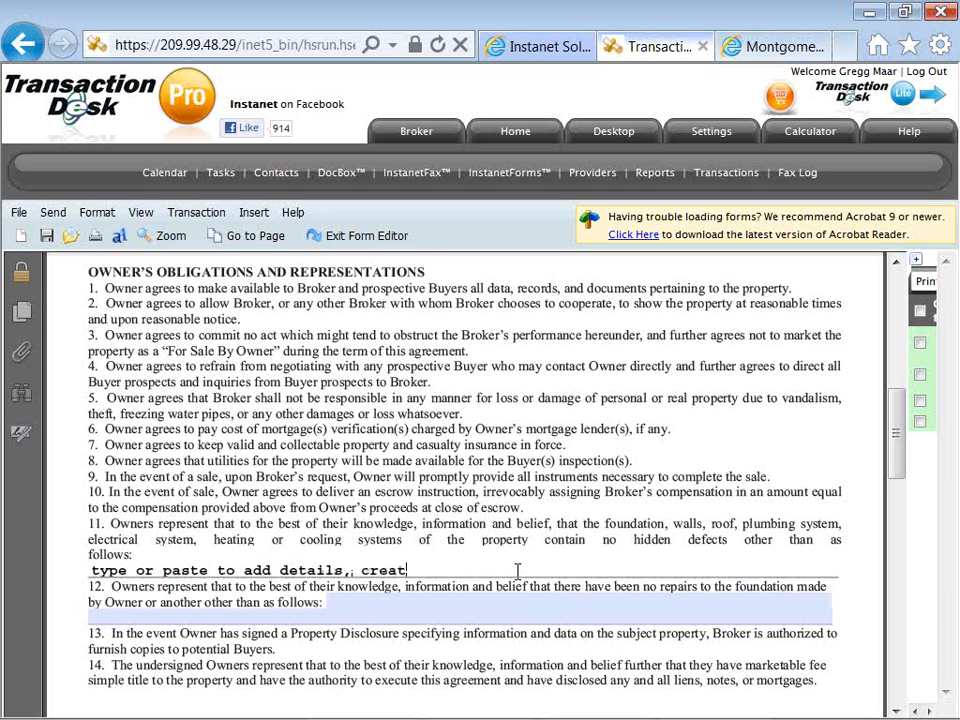
type("e form templ")
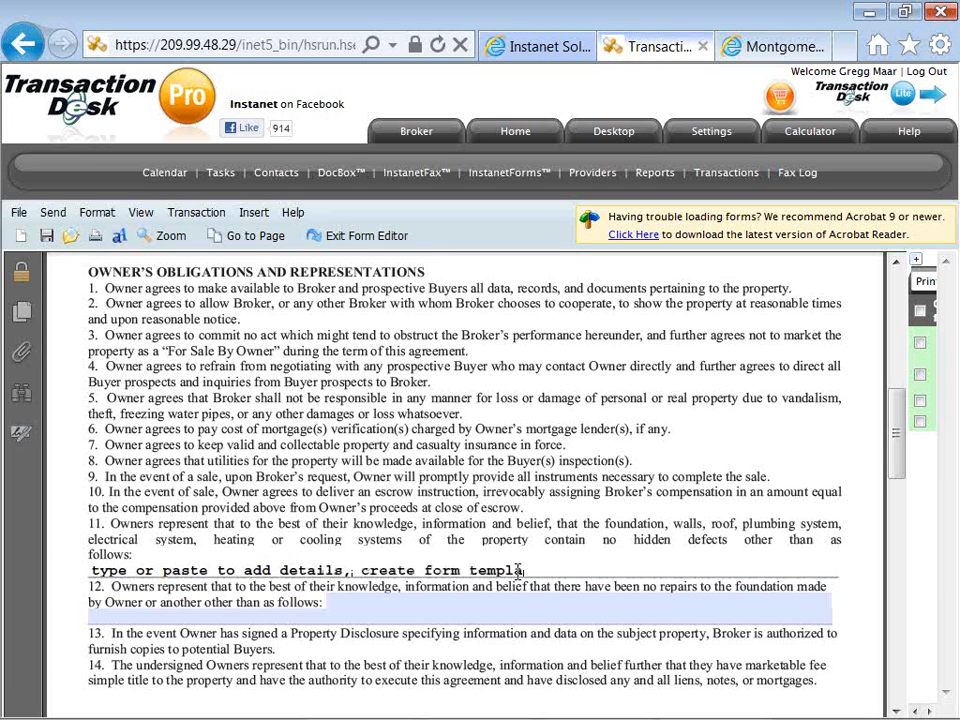
type("ates w/in your transaction tem")
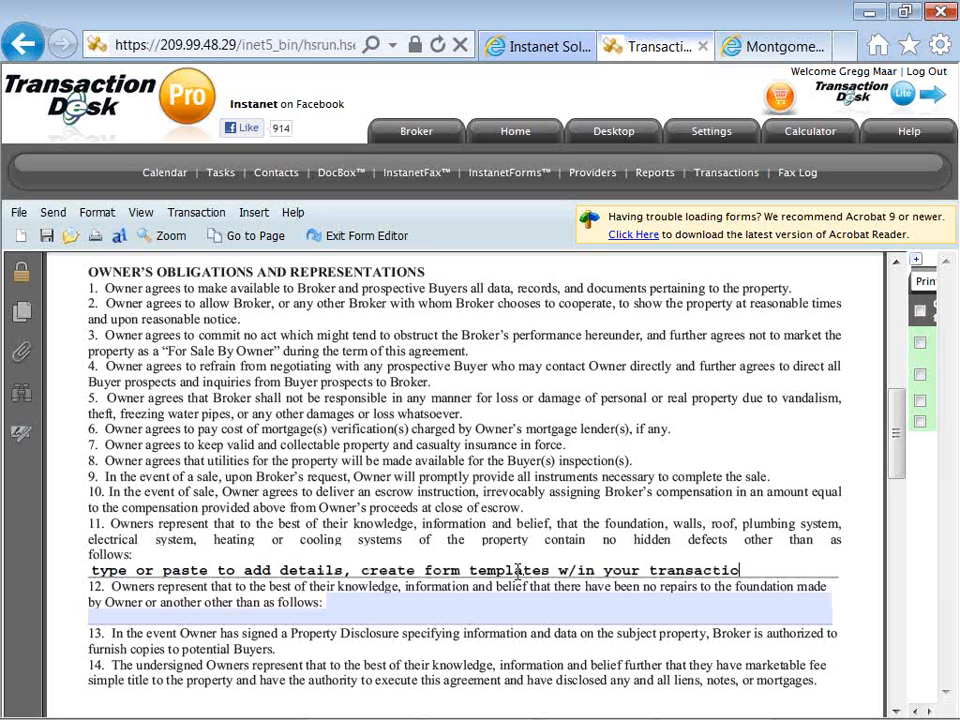
type("ate")
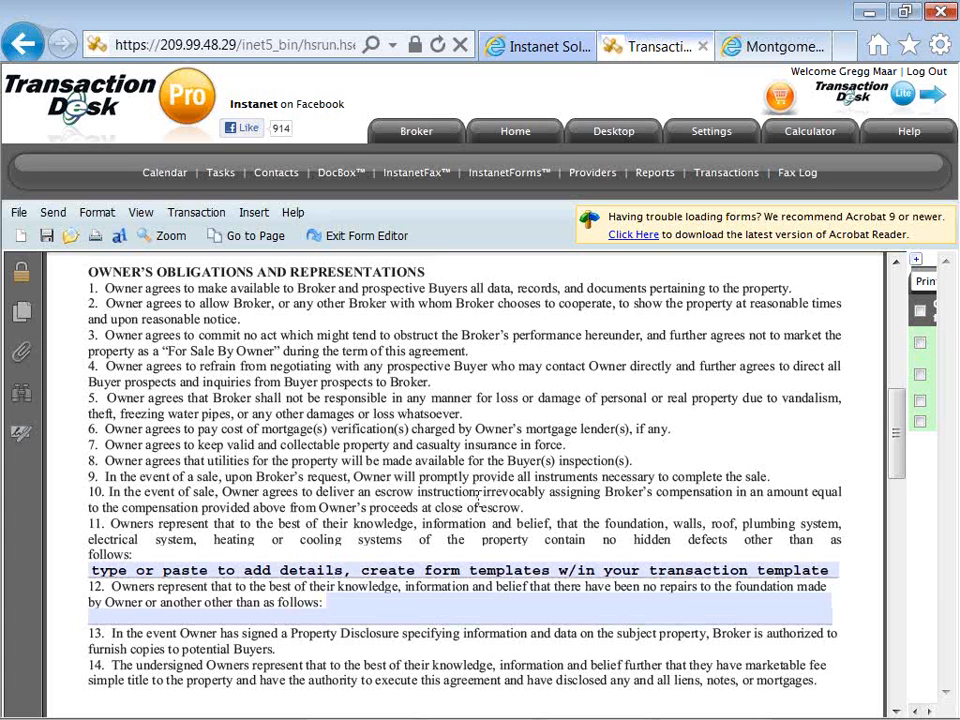
Save the listing agreement form, expand the forms list again, and exit the form editor.
left_click(47, 237)
left_click(915, 264)
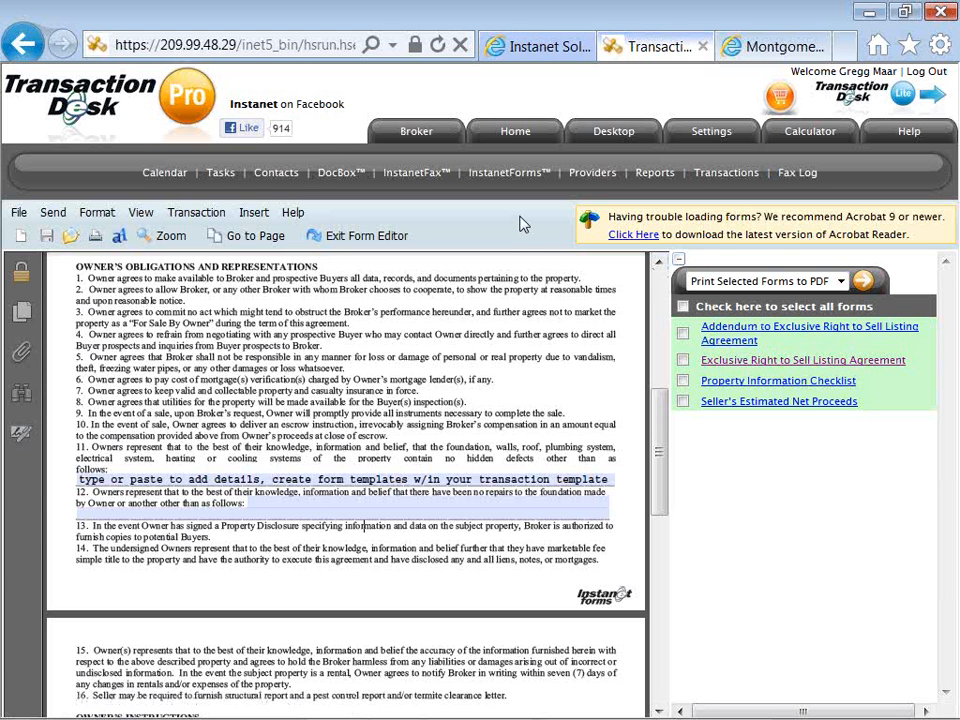
left_click(395, 240)
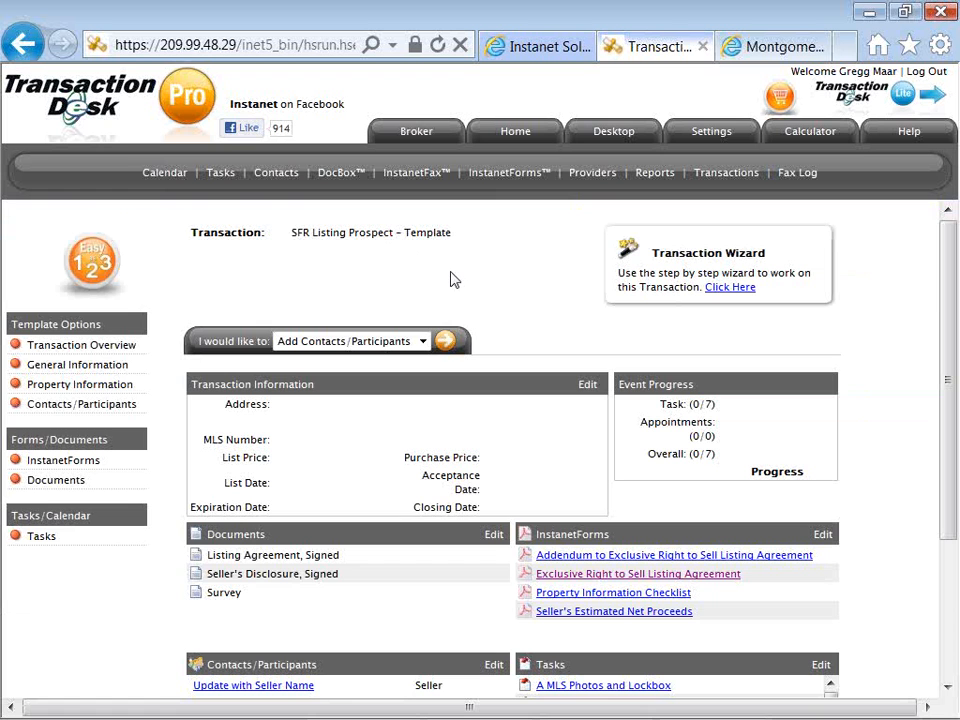
Look over the template overview and open the reporting options in the broker tools.
scroll(450, 280, "down", 1)
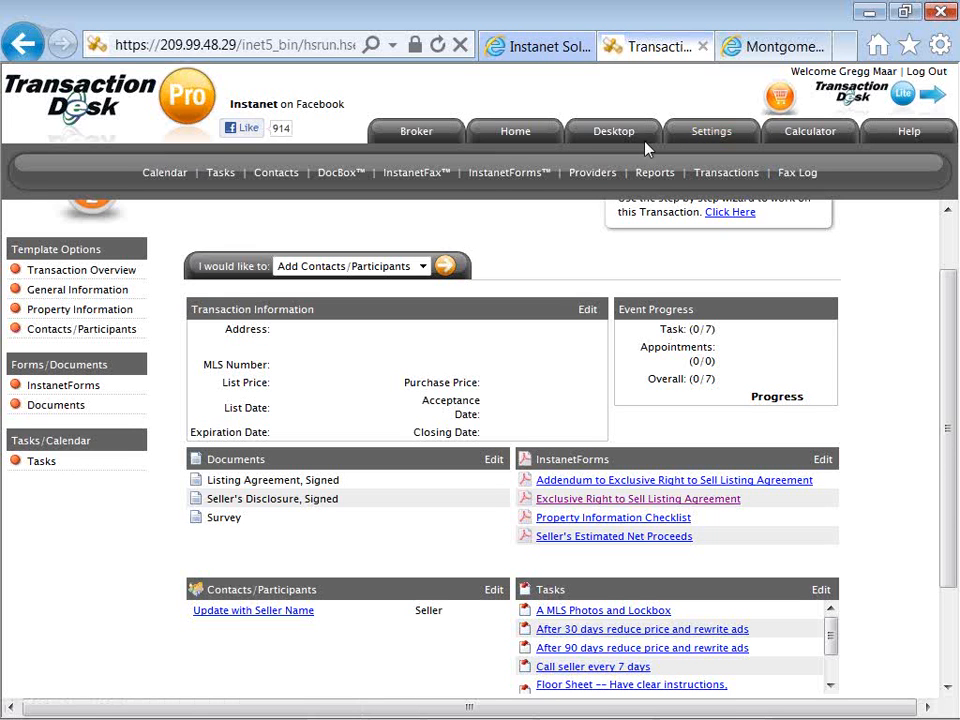
left_click(418, 133)
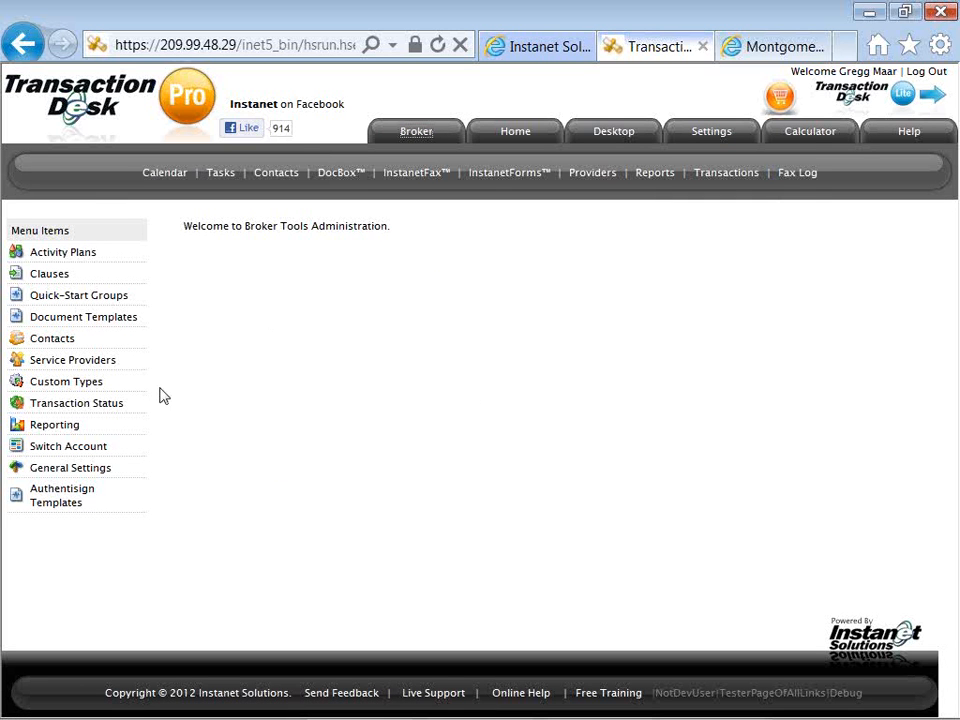
left_click(77, 430)
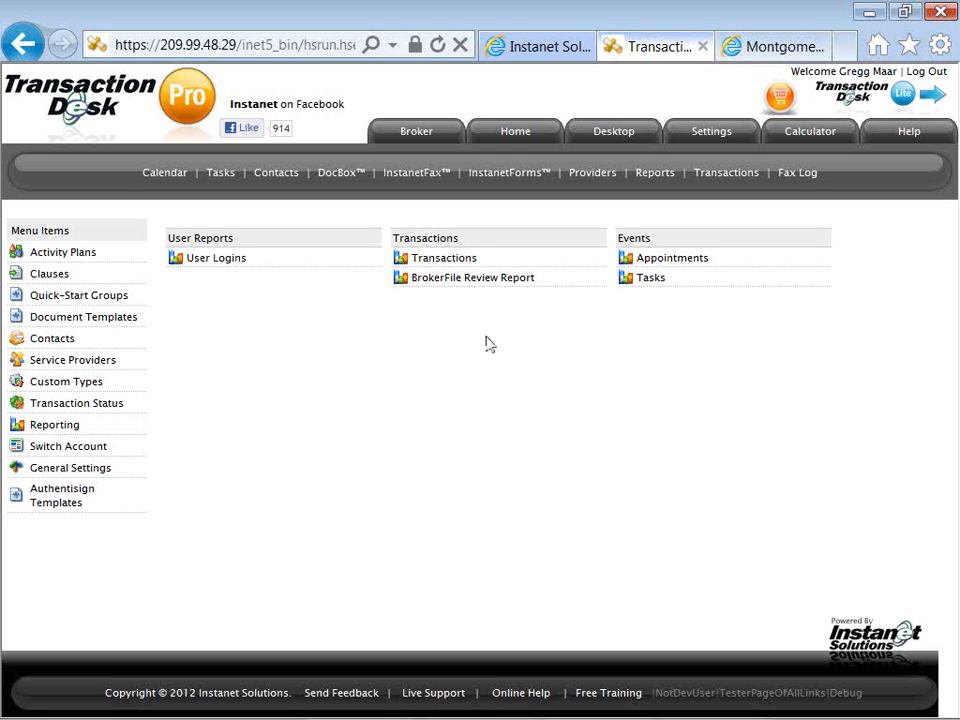
Switch from the current account to the other available agent's account.
left_click(104, 451)
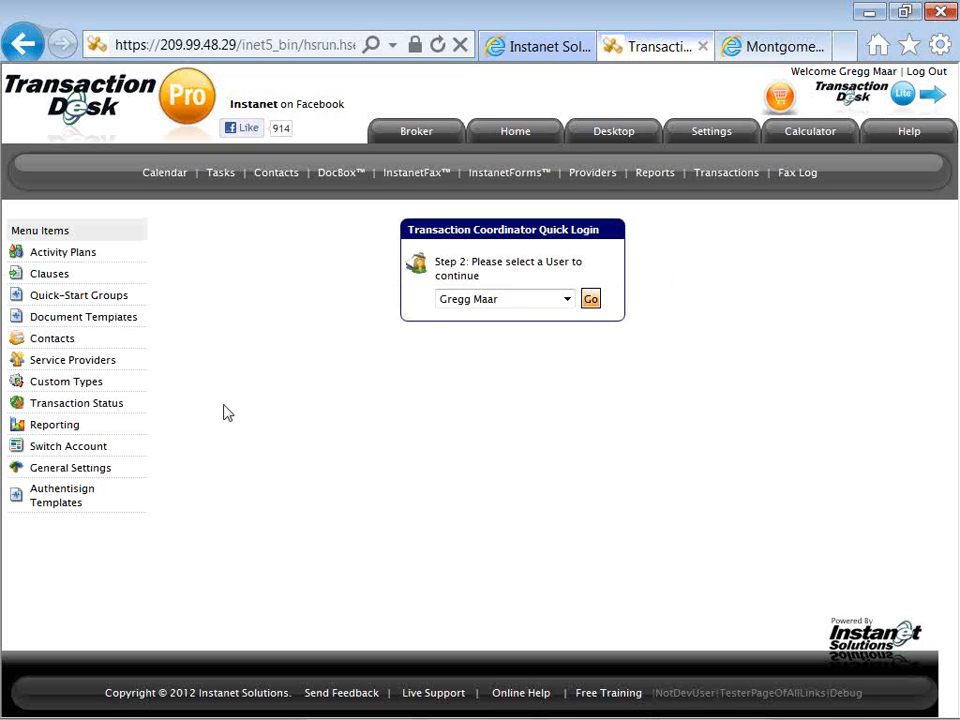
left_click(446, 306)
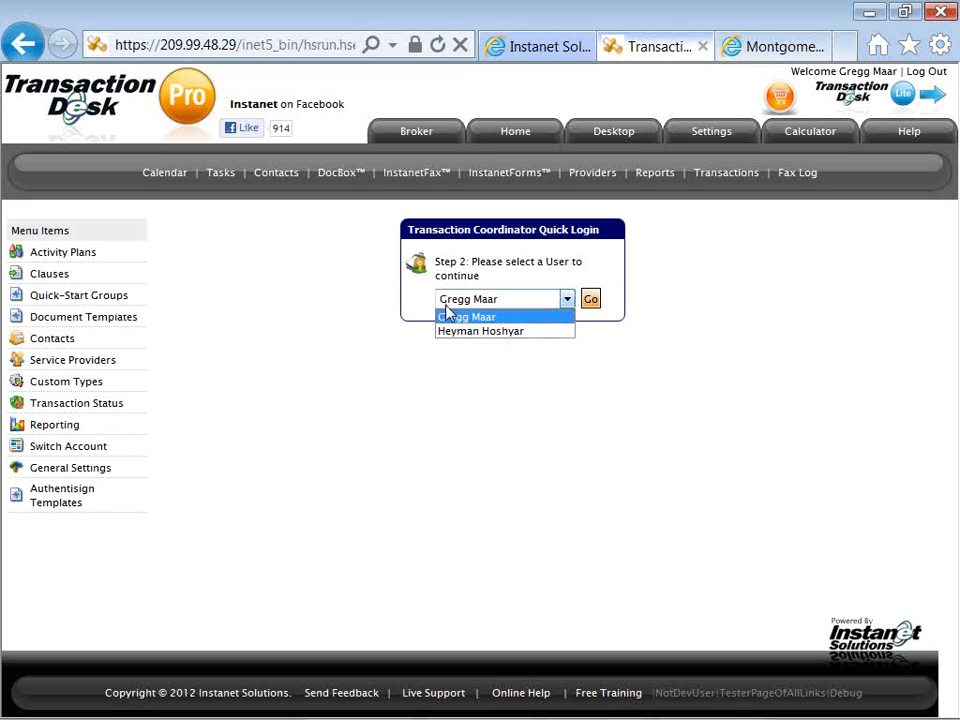
left_click(448, 331)
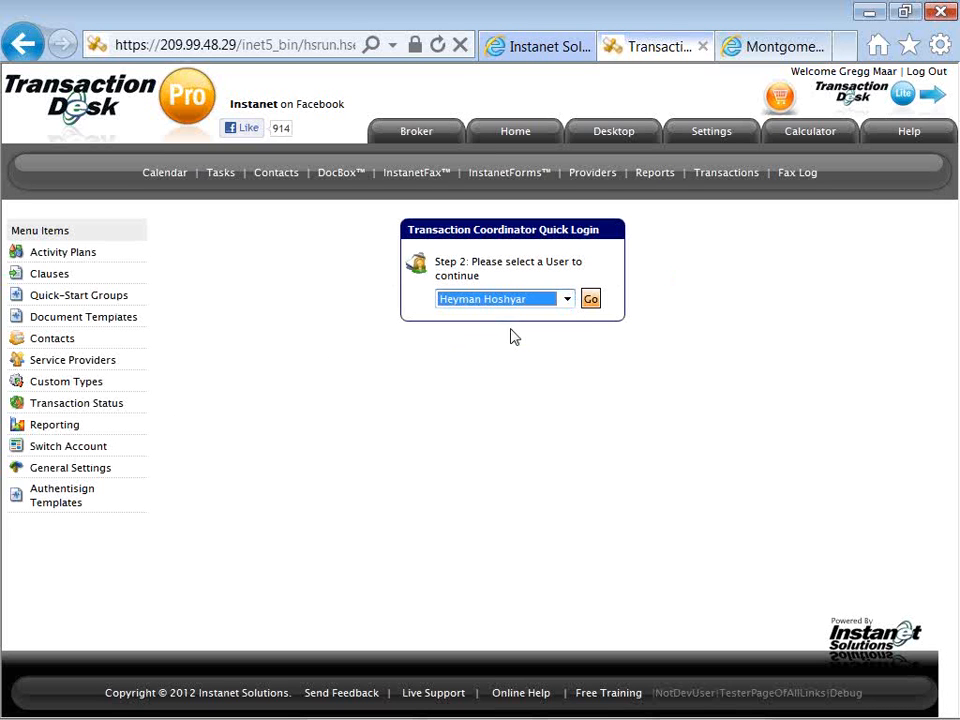
left_click(592, 304)
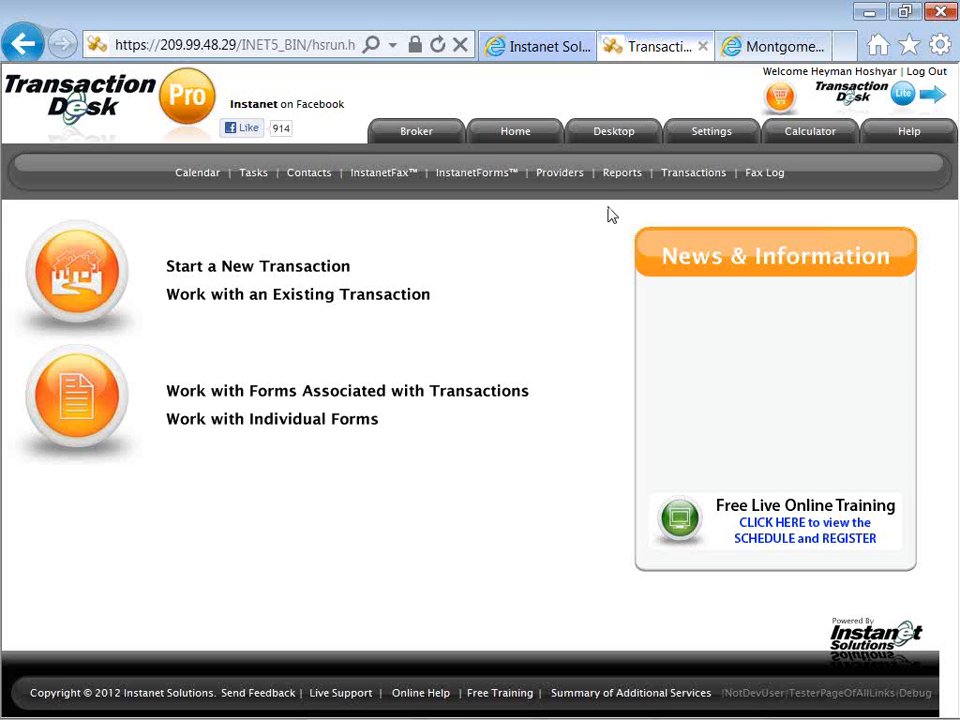
Start a new transaction and set it to be populated from a transaction template.
left_click(340, 268)
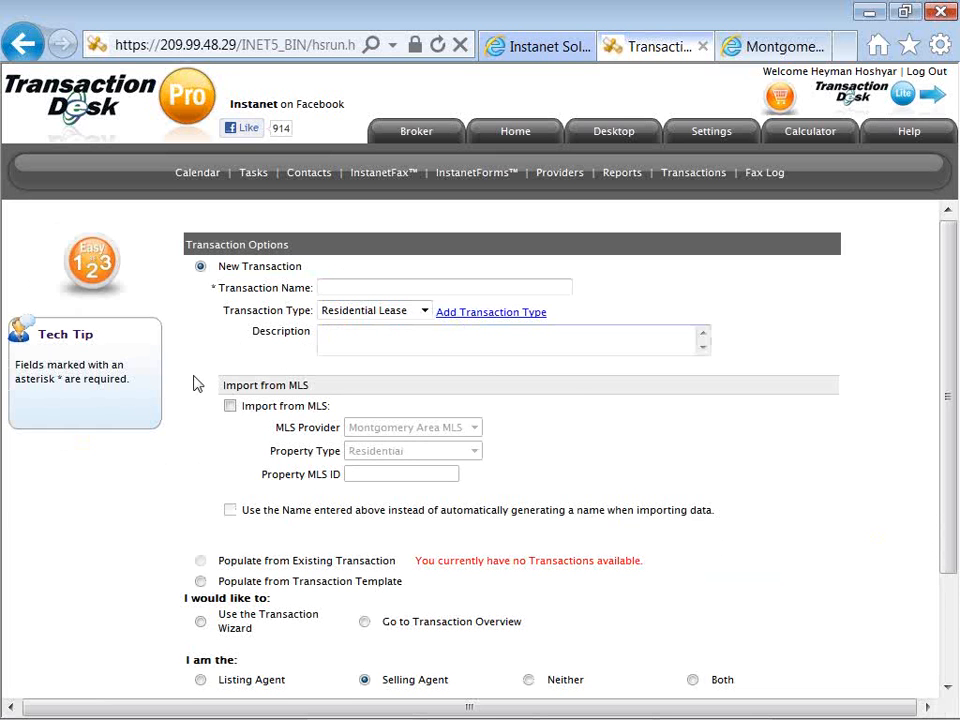
left_click(201, 268)
scroll(206, 512, "down", 2)
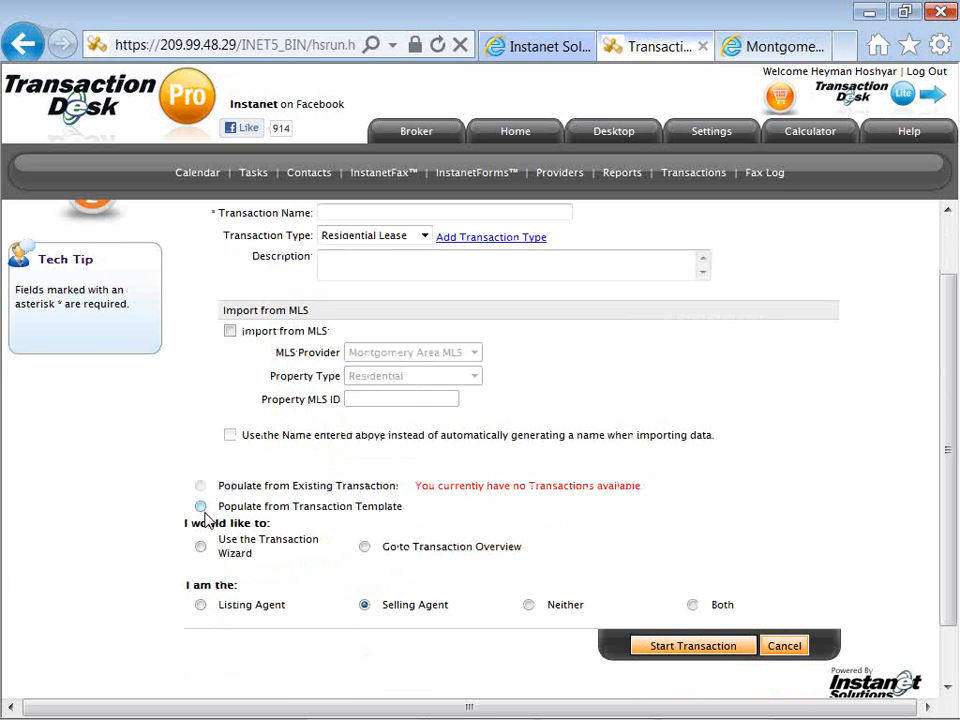
left_click(201, 507)
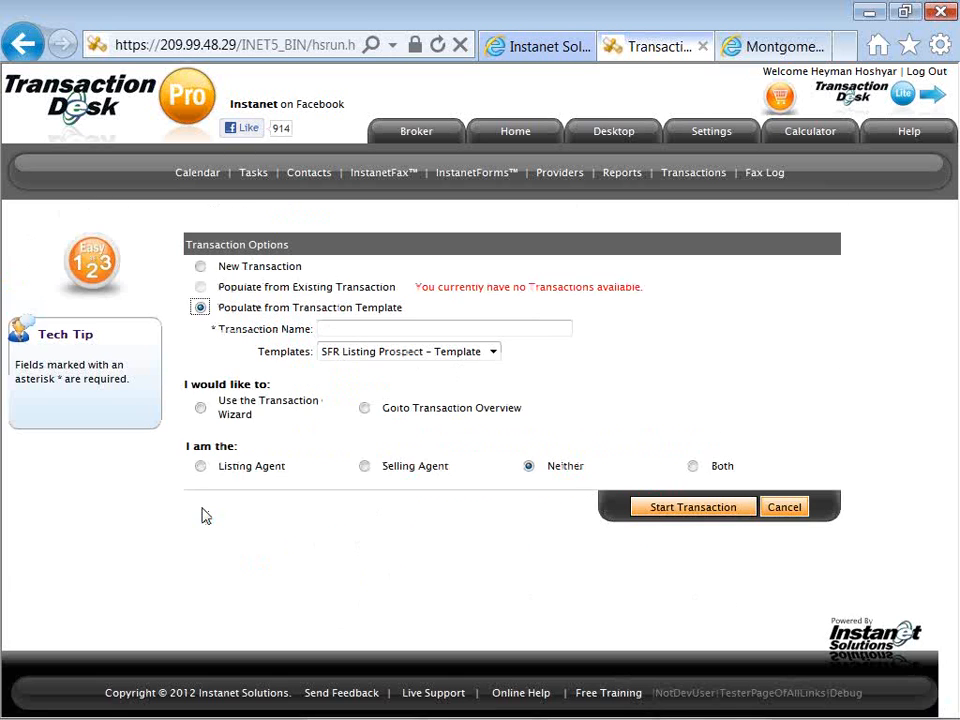
Name the transaction with the client's last and first name followed by "-- Listing Prospect".
left_click(388, 356)
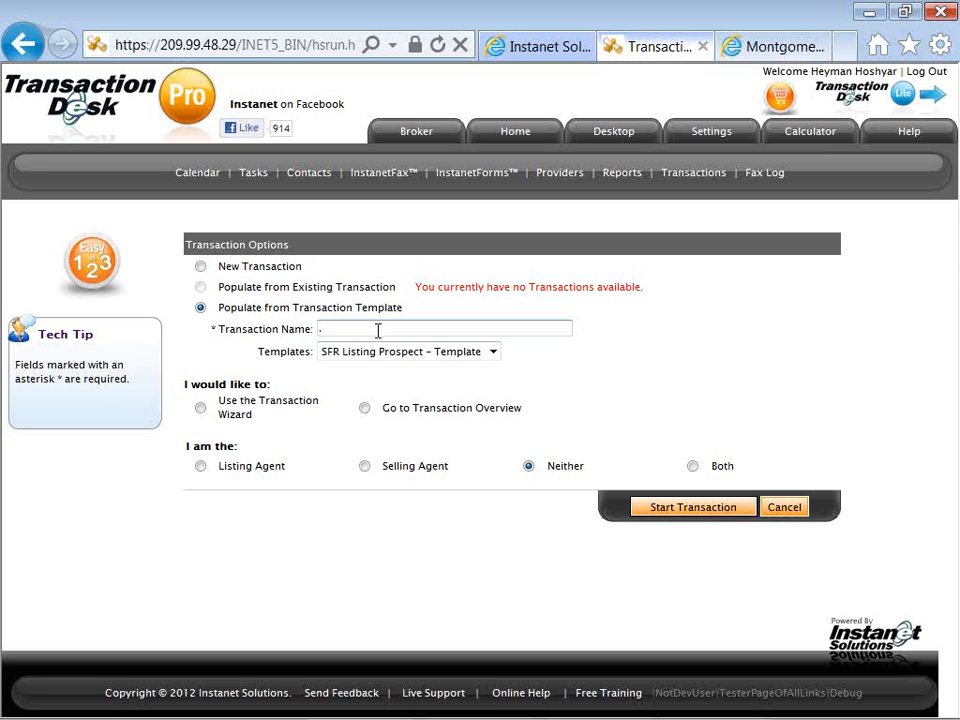
type("Prospect")
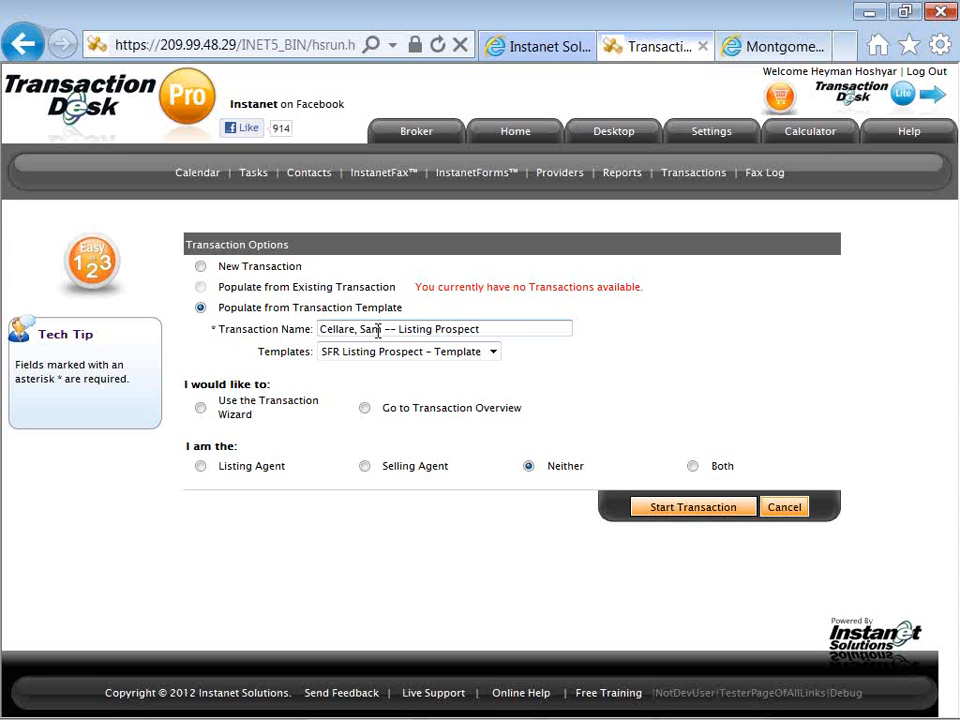
Create the transaction from SFR Listing Prospect - Template as Listing Agent, continuing to the Transaction Overview.
left_click(370, 352)
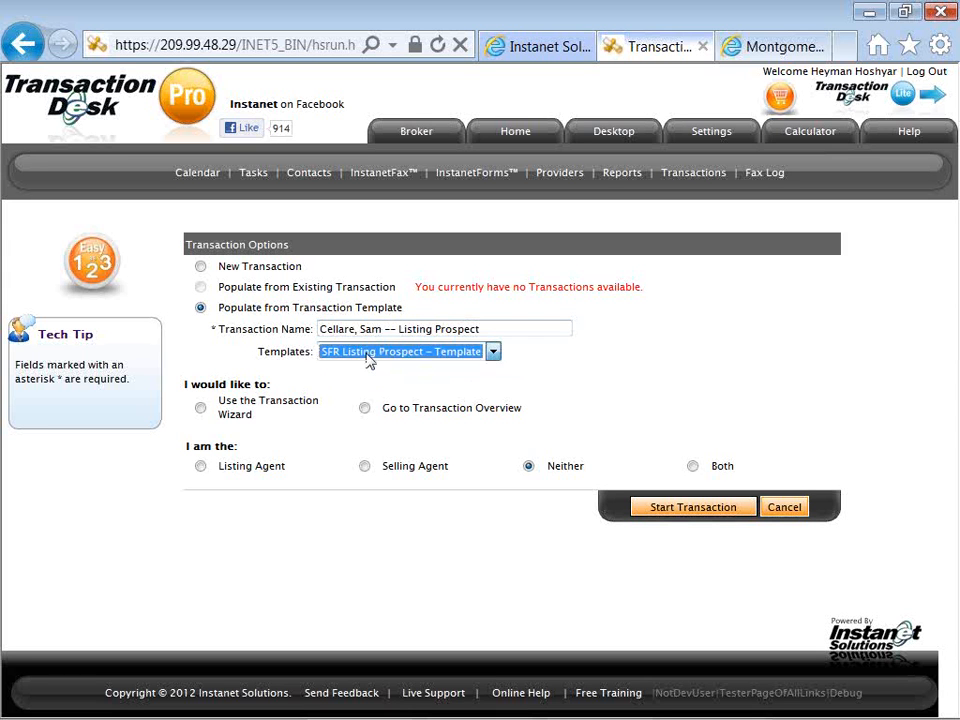
left_click(368, 356)
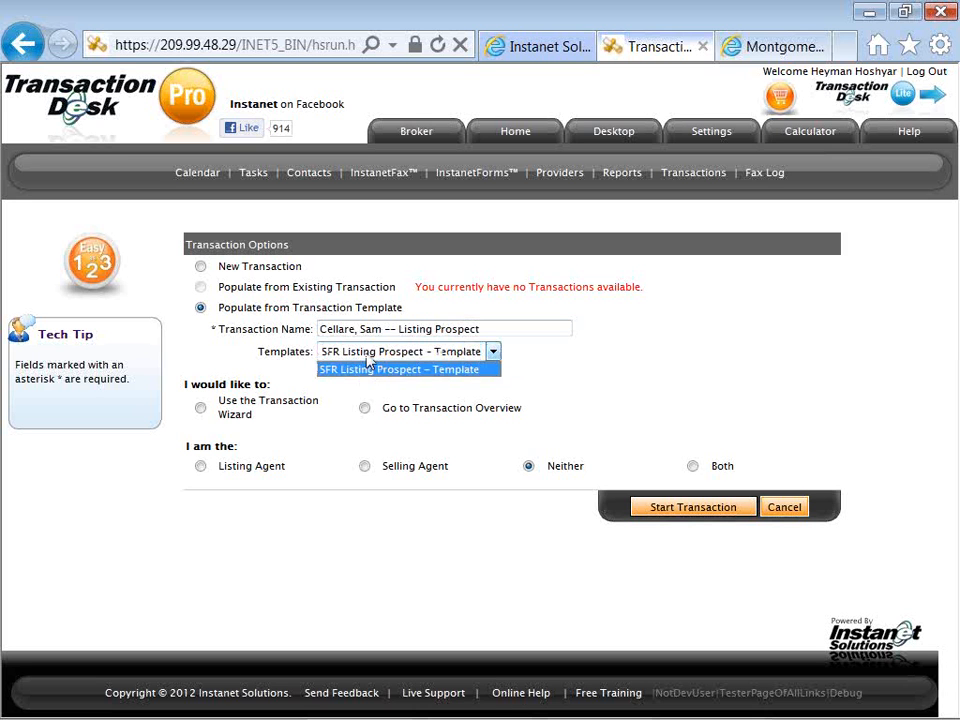
left_click(367, 357)
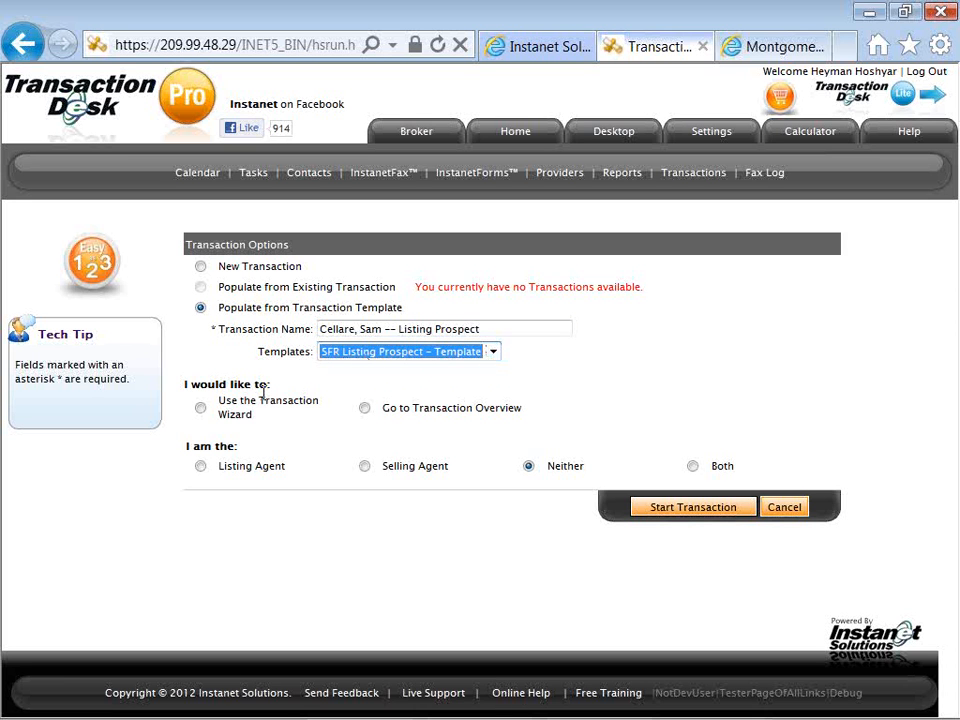
left_click(366, 410)
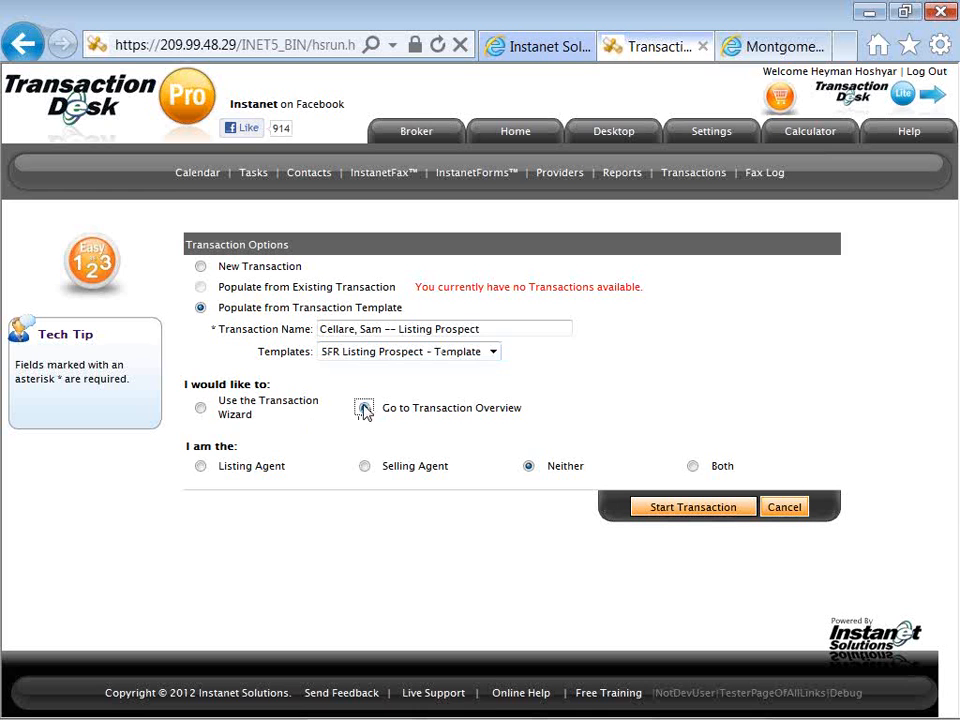
left_click(201, 467)
left_click(645, 510)
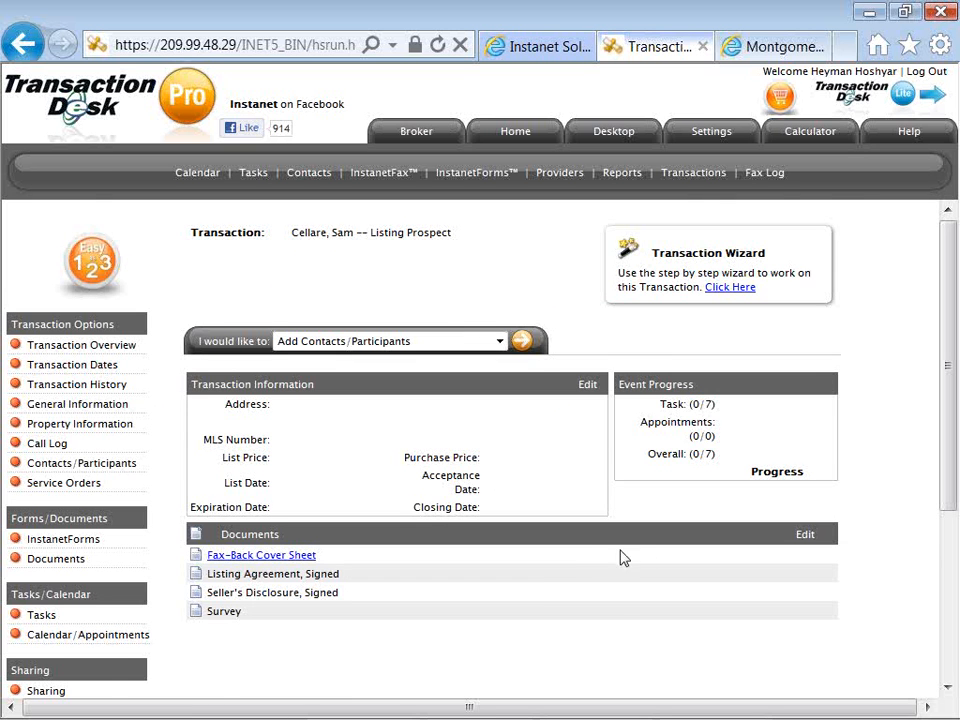
Examine the new transaction's overview for the documents, forms, contacts and tasks carried over from the template.
scroll(560, 555, "down", 1)
scroll(545, 550, "up", 1)
key("alt+Tab")
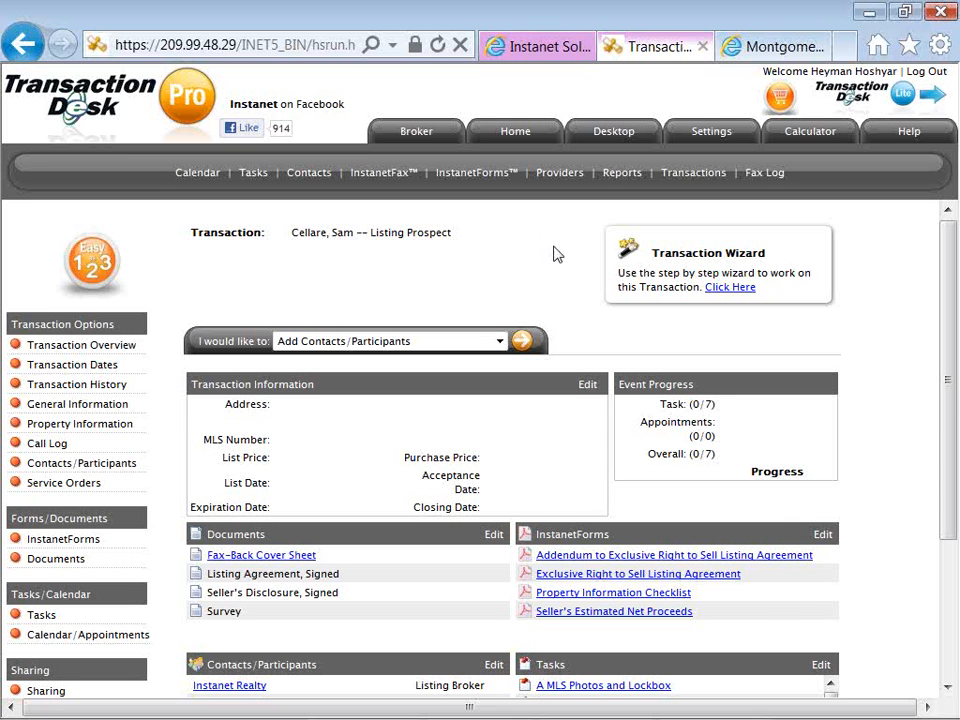
scroll(557, 255, "down", 1)
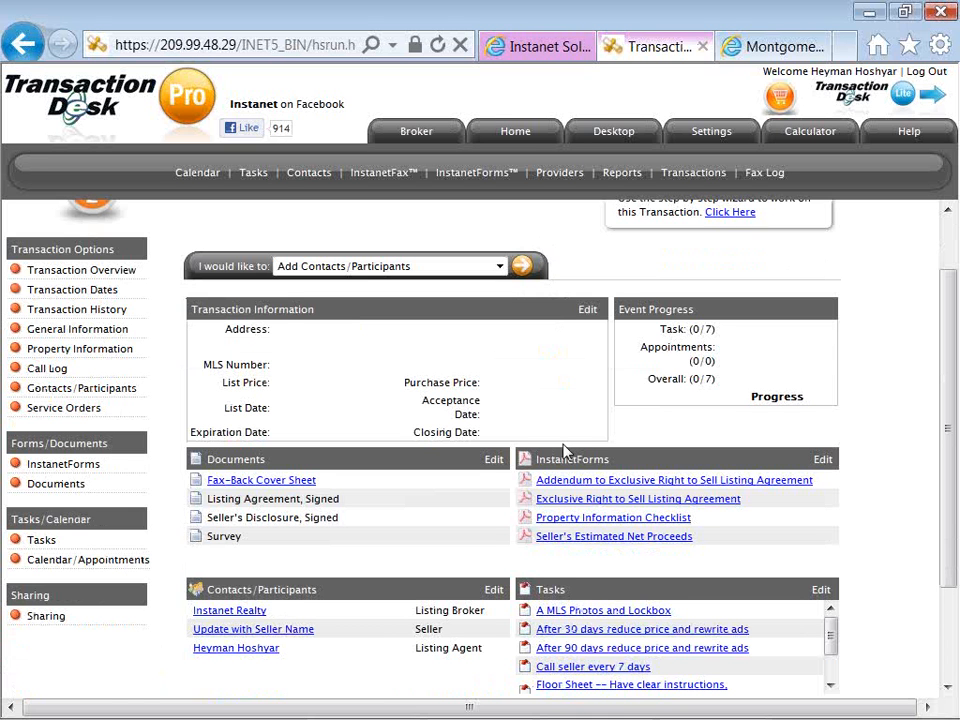
left_click(560, 498)
scroll(553, 570, "down", 1)
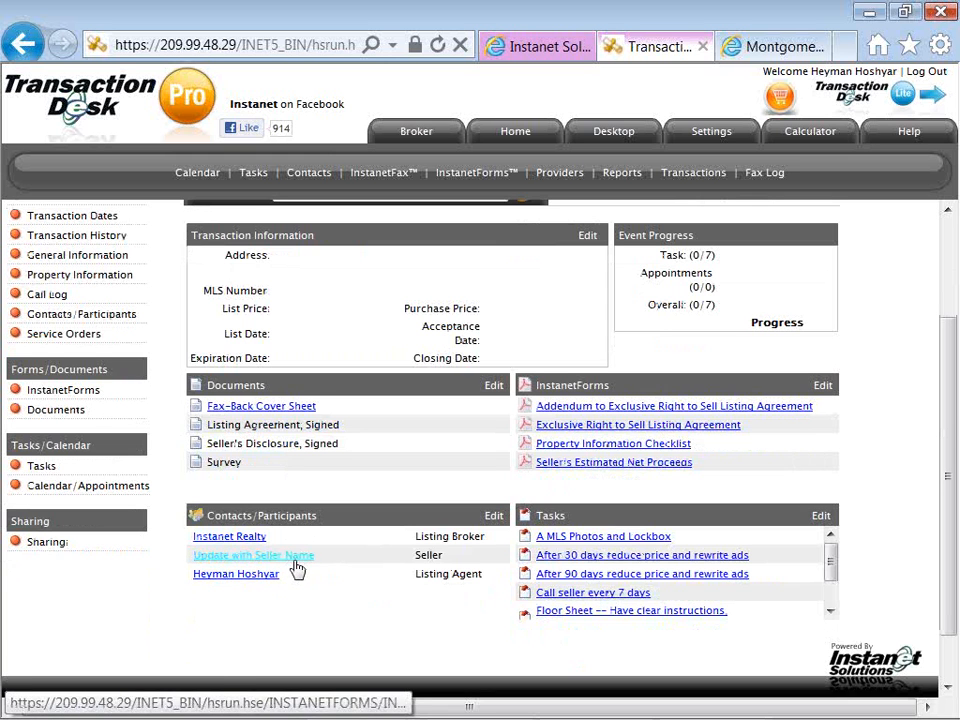
Replace the placeholder name of the "Update with Seller Name" contact with the seller's first and last name.
left_click(294, 560)
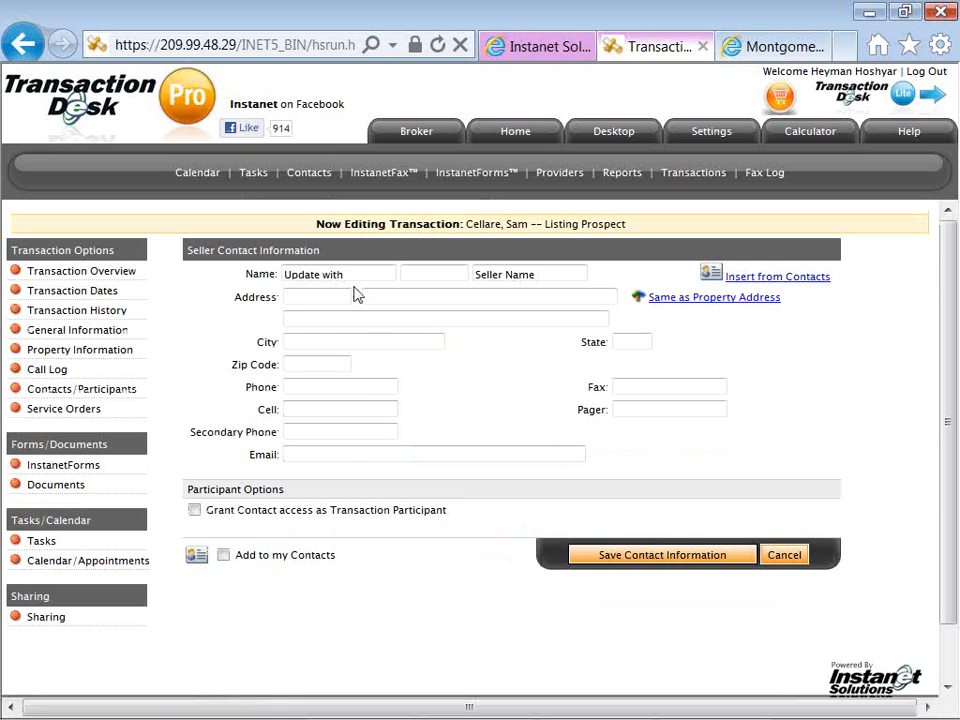
key("BackSpace")
key("BackSpace")
key("BackSpace")
key("BackSpace")
key("BackSpace")
key("BackSpace")
key("BackSpace")
key("BackSpace")
key("BackSpace")
key("BackSpace")
key("BackSpace")
key("Tab")
key("Tab")
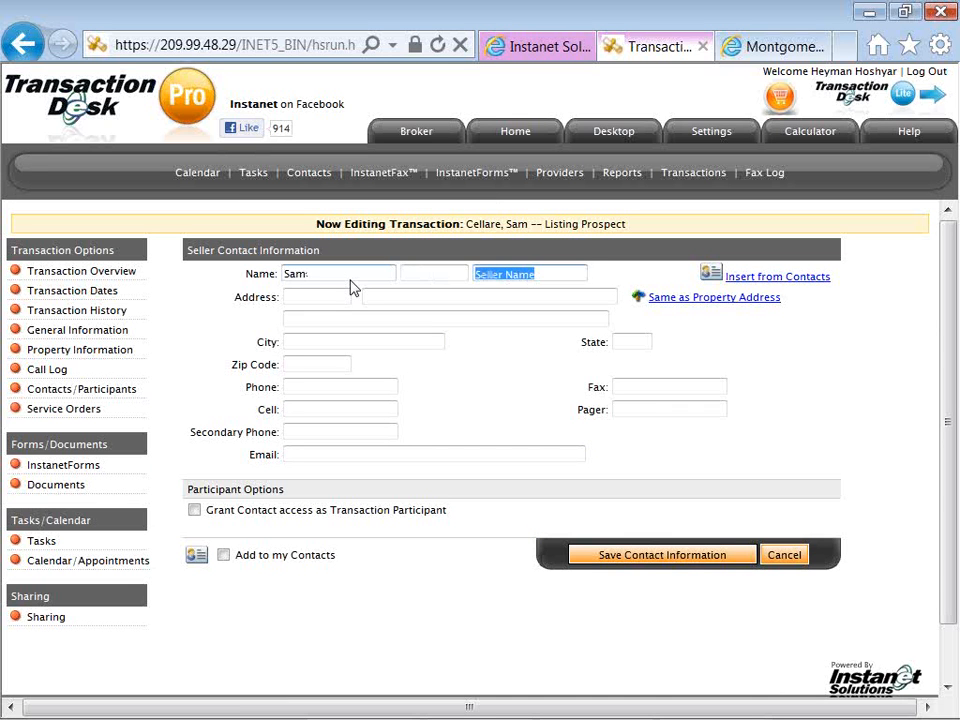
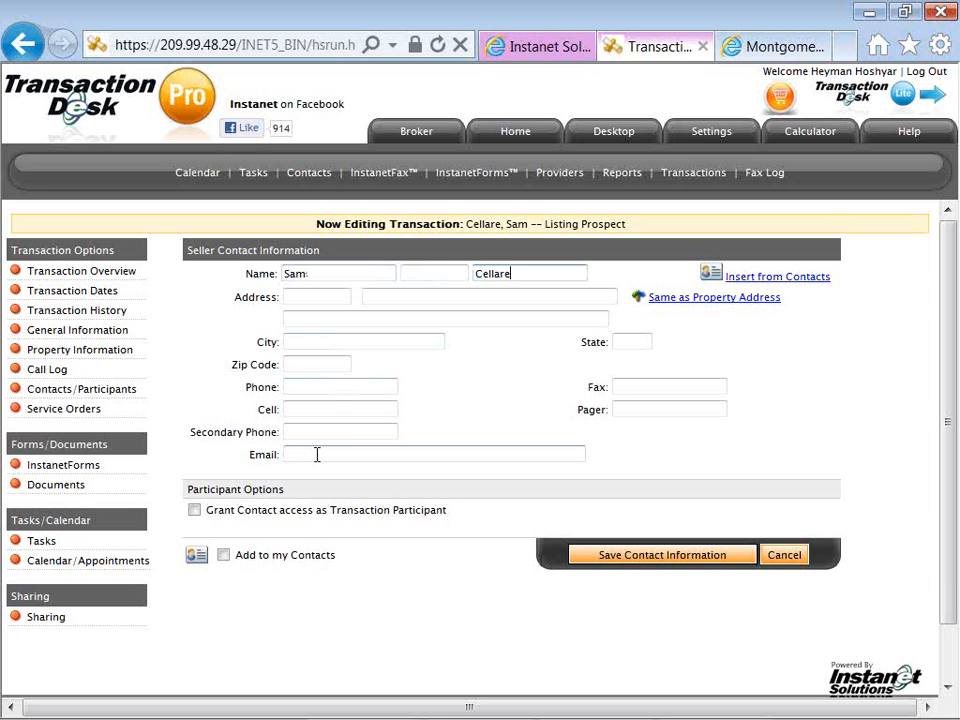
Fill in the seller's phone number.
left_click(339, 389)
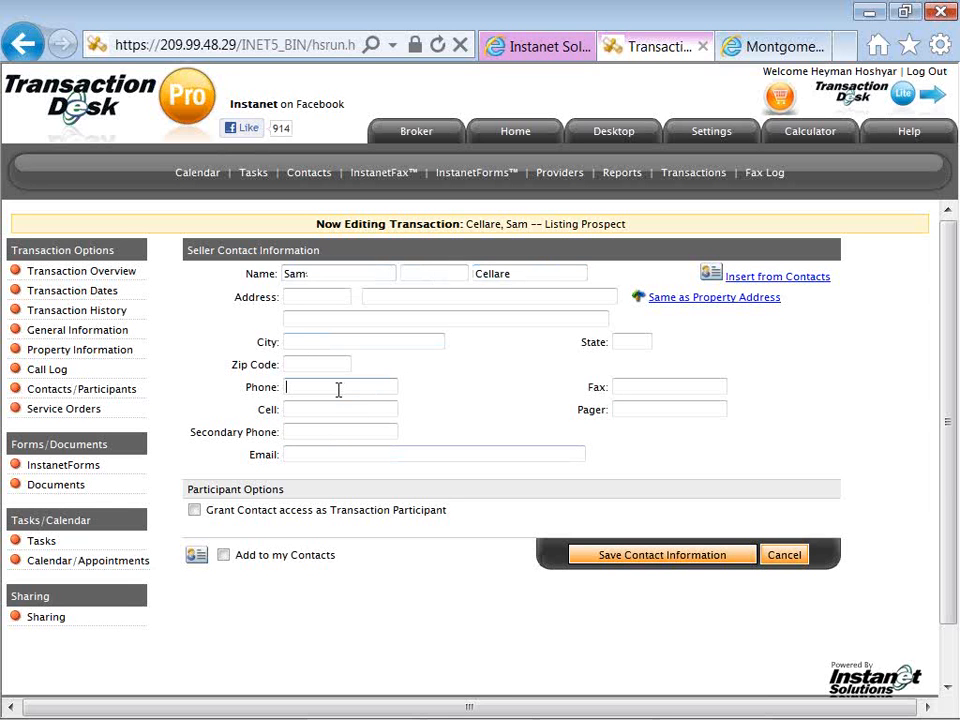
type("512-555-1212")
Fill in the seller's email address and save the contact information with Add to my Contacts enabled.
left_click(306, 454)
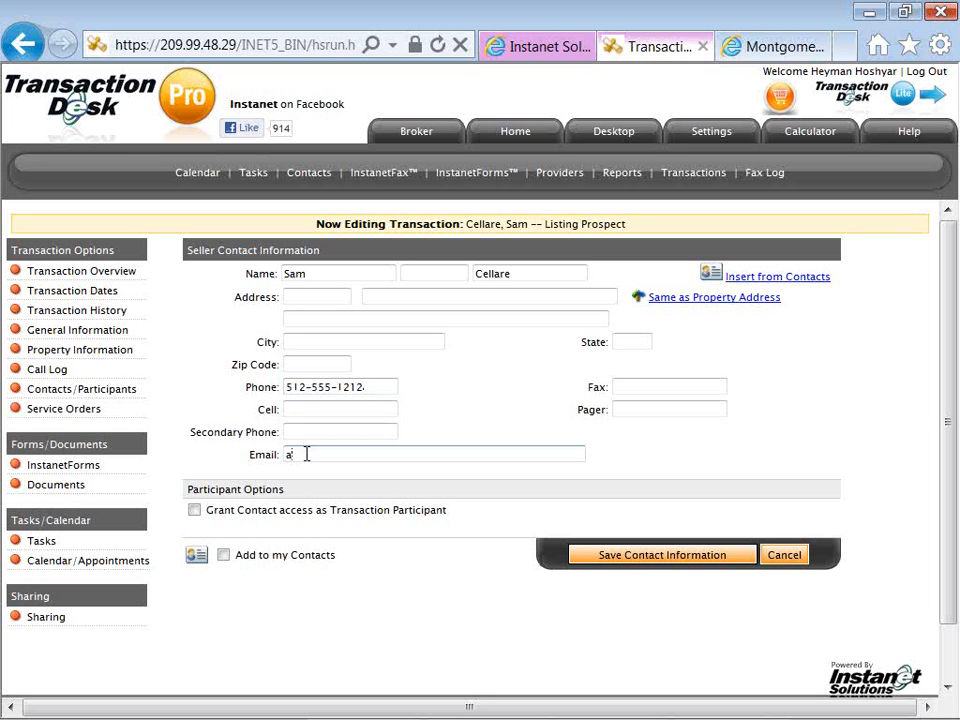
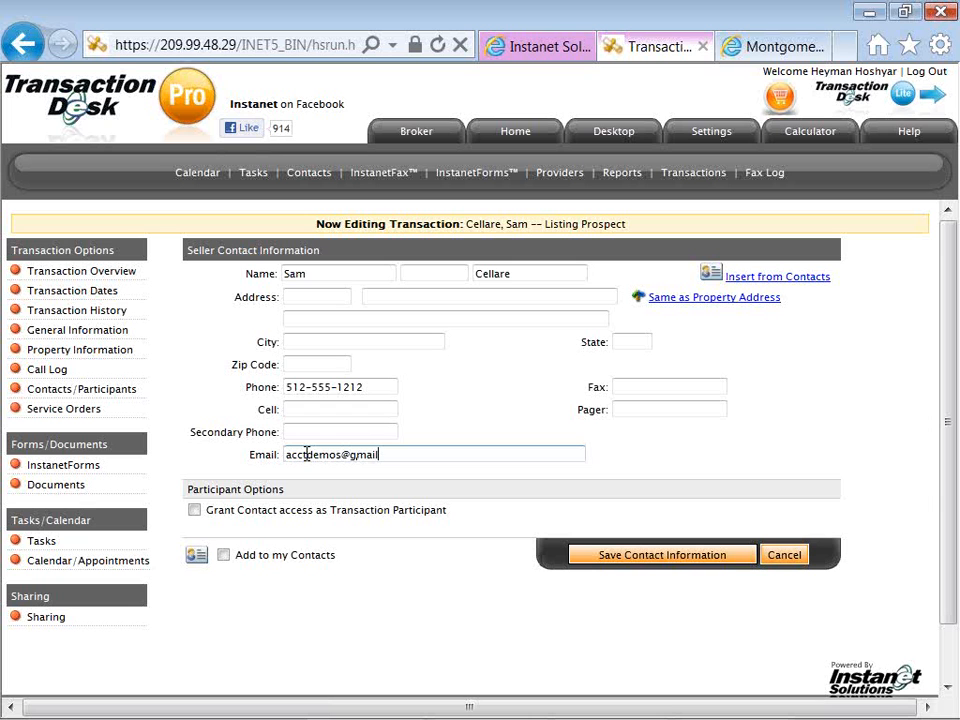
left_click(223, 555)
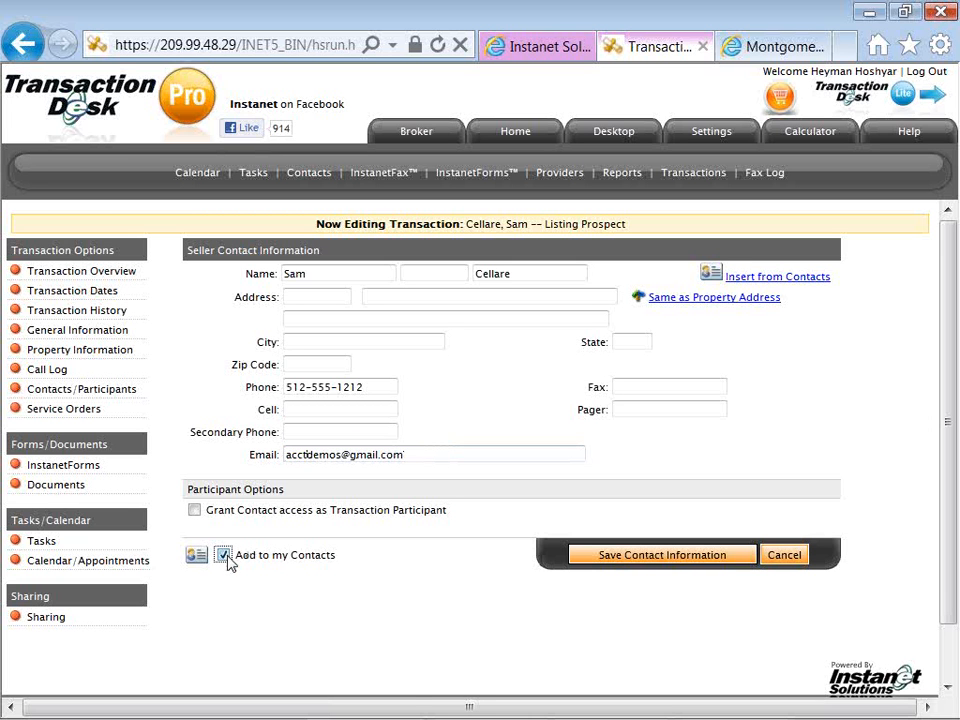
left_click(607, 566)
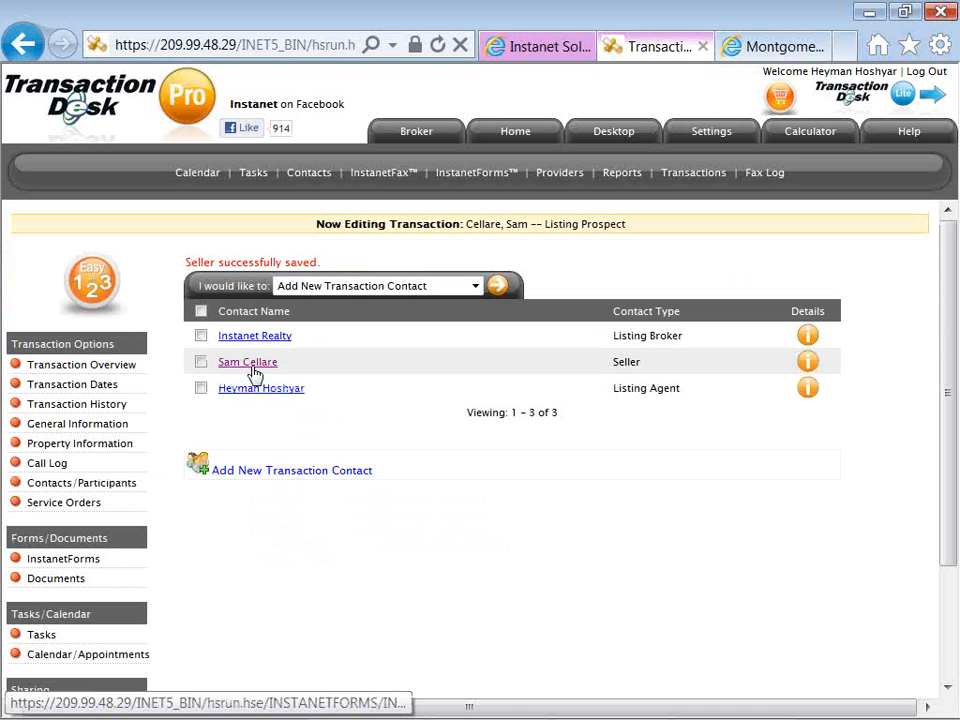
Reopen the seller contact and check which saved contacts can be inserted, without choosing one.
left_click(254, 370)
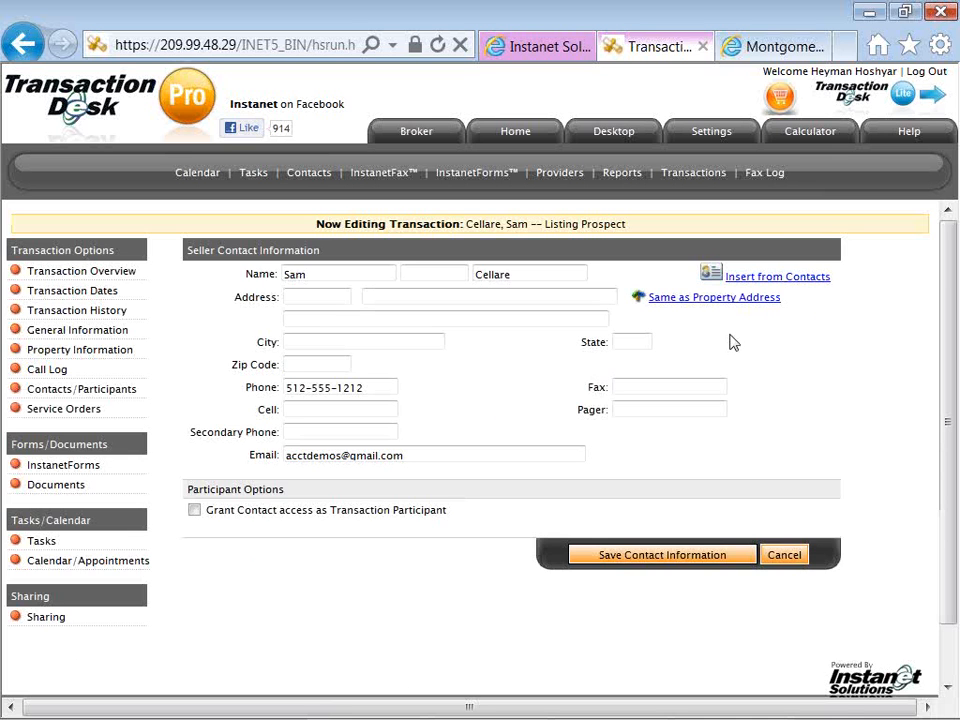
left_click(795, 279)
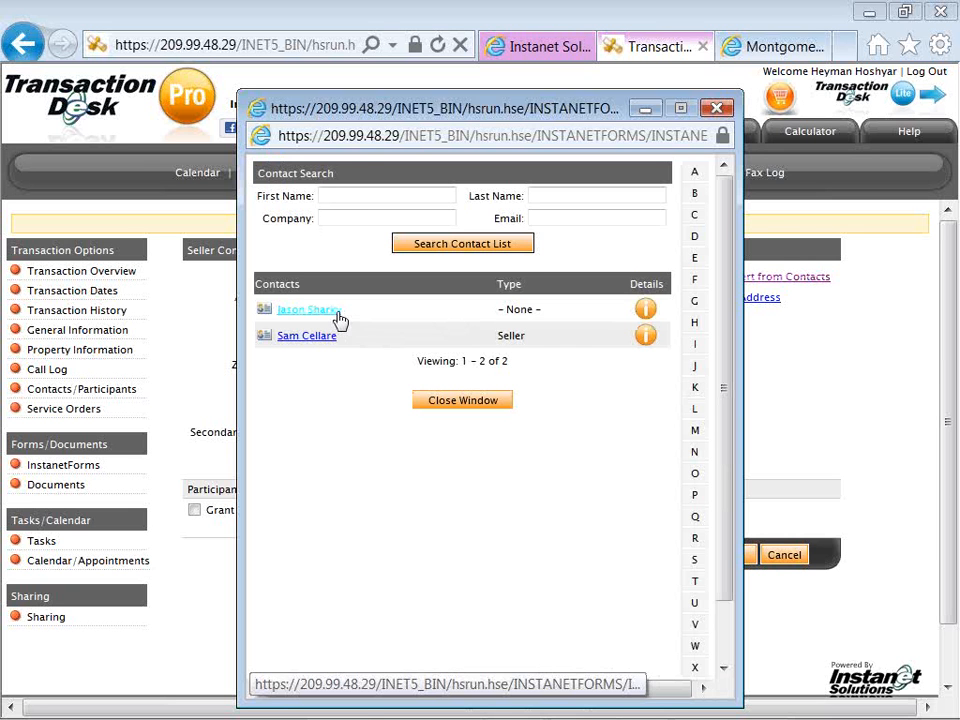
left_click(427, 406)
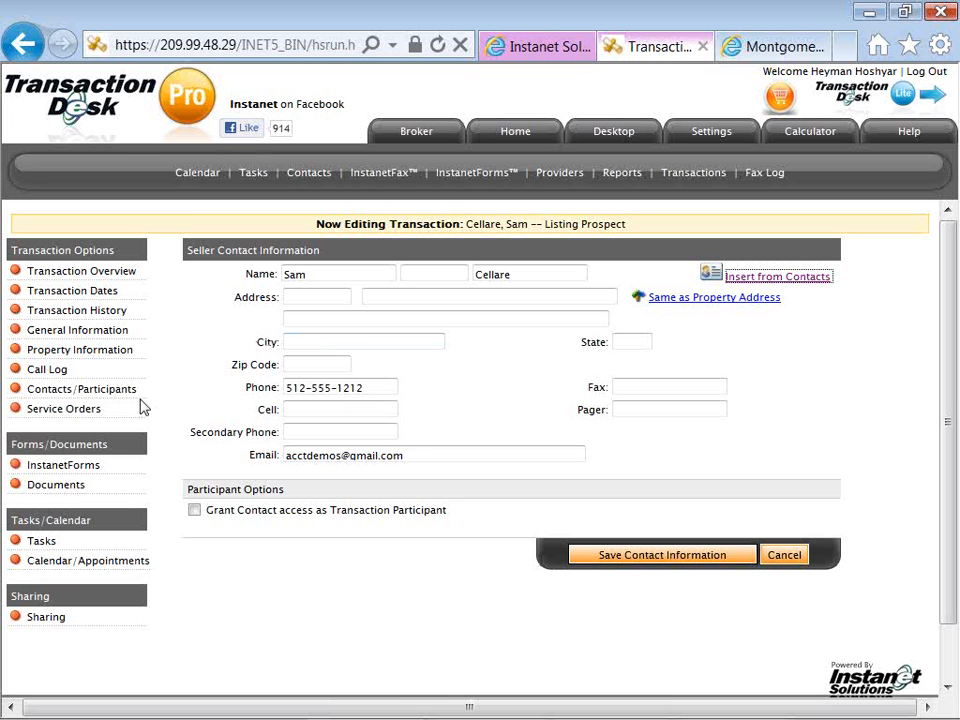
Add the Lead Based Paint quick-start group of forms to the transaction.
left_click(96, 470)
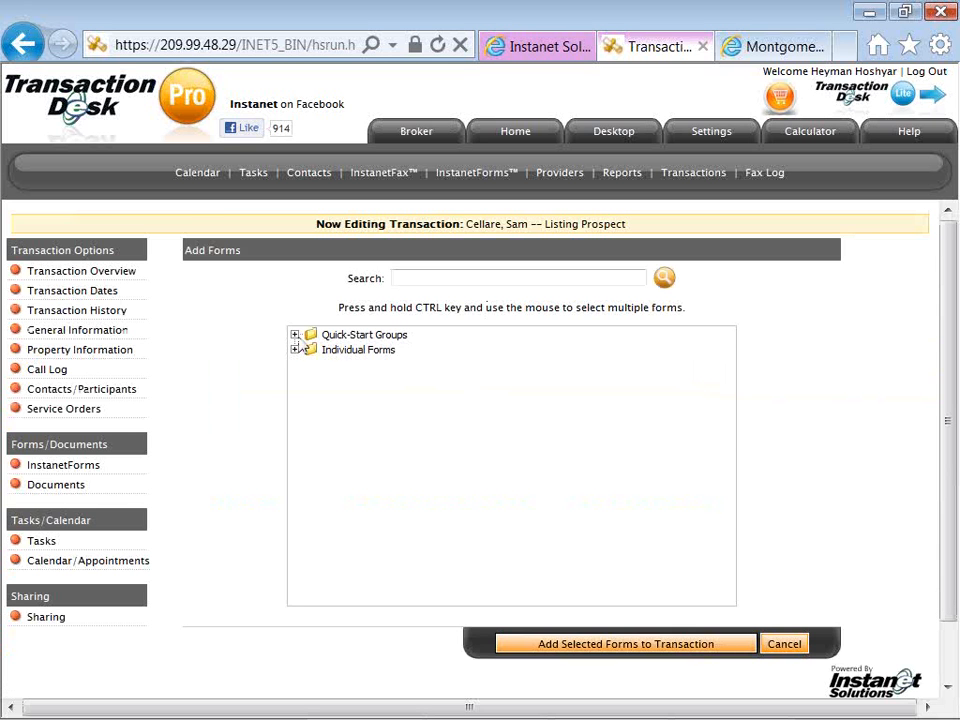
left_click(295, 335)
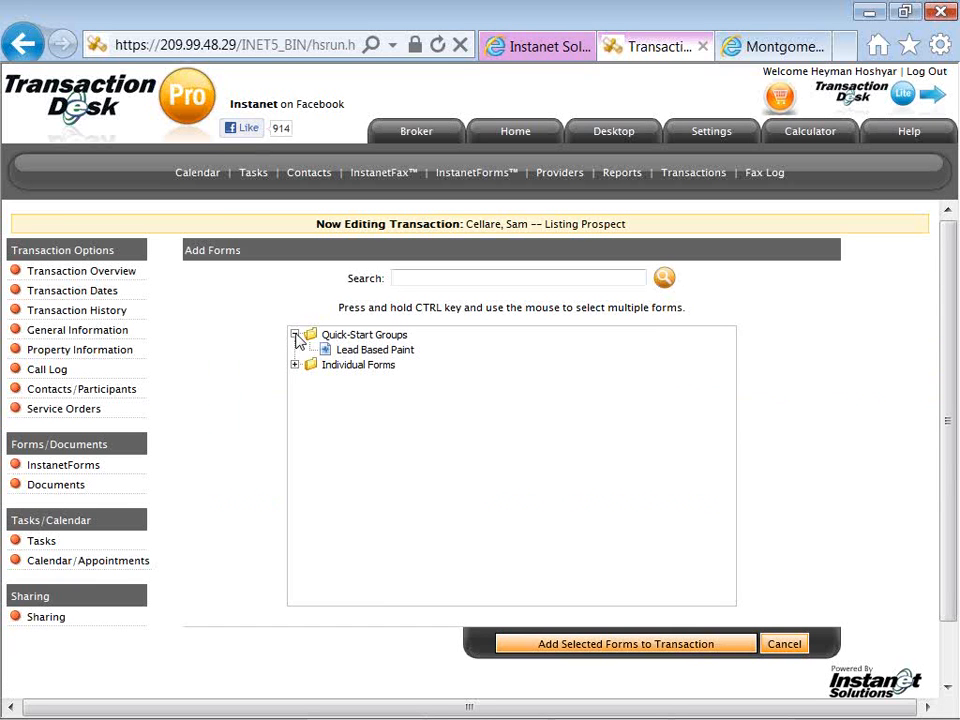
left_click(358, 352)
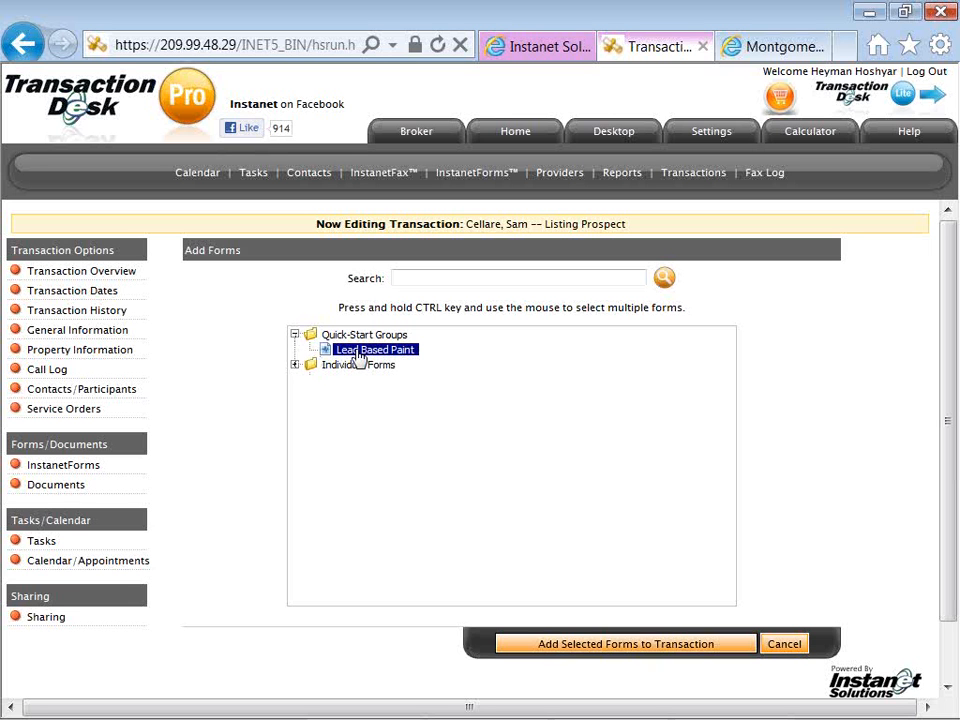
left_click(295, 365)
left_click(295, 365)
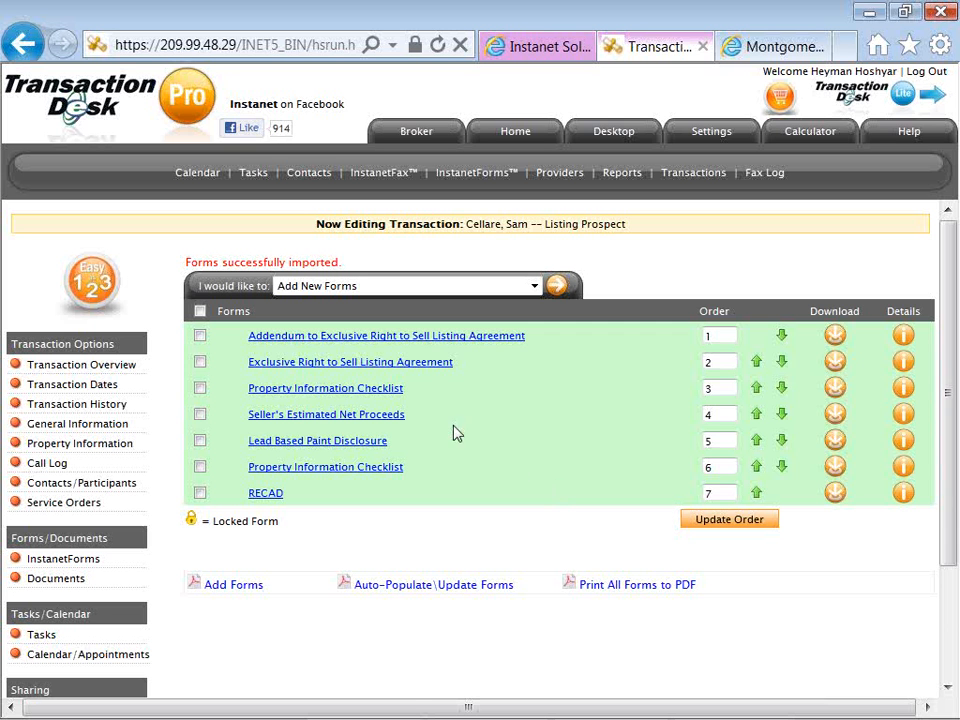
Open the Exclusive Right to Sell Listing Agreement and set the post-termination sale period under Compensation to Broker to 90 days.
left_click(422, 371)
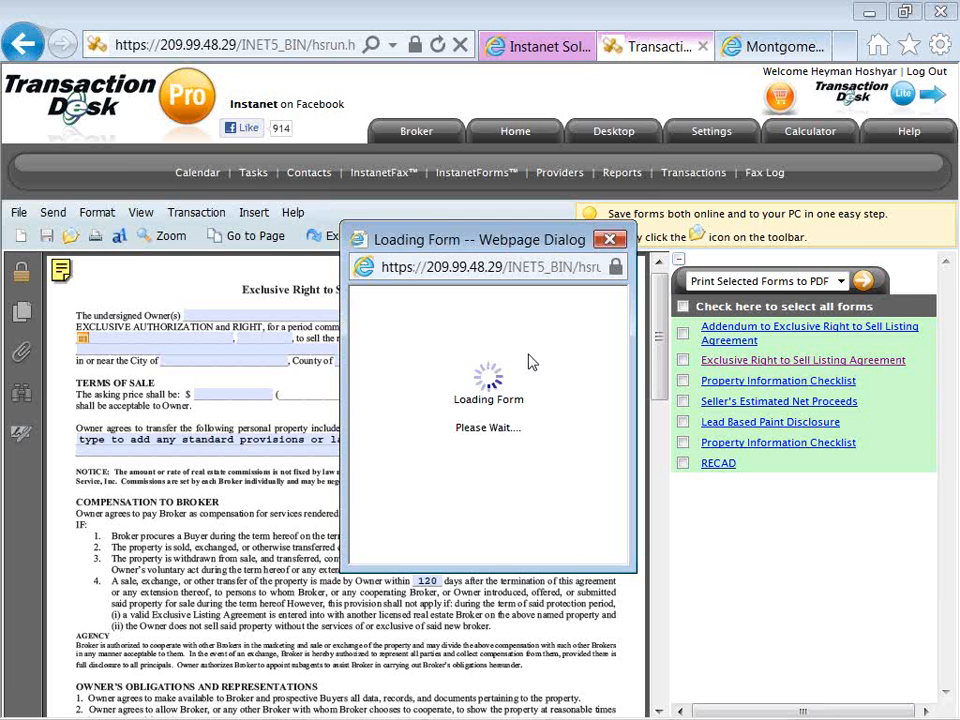
left_click(666, 272)
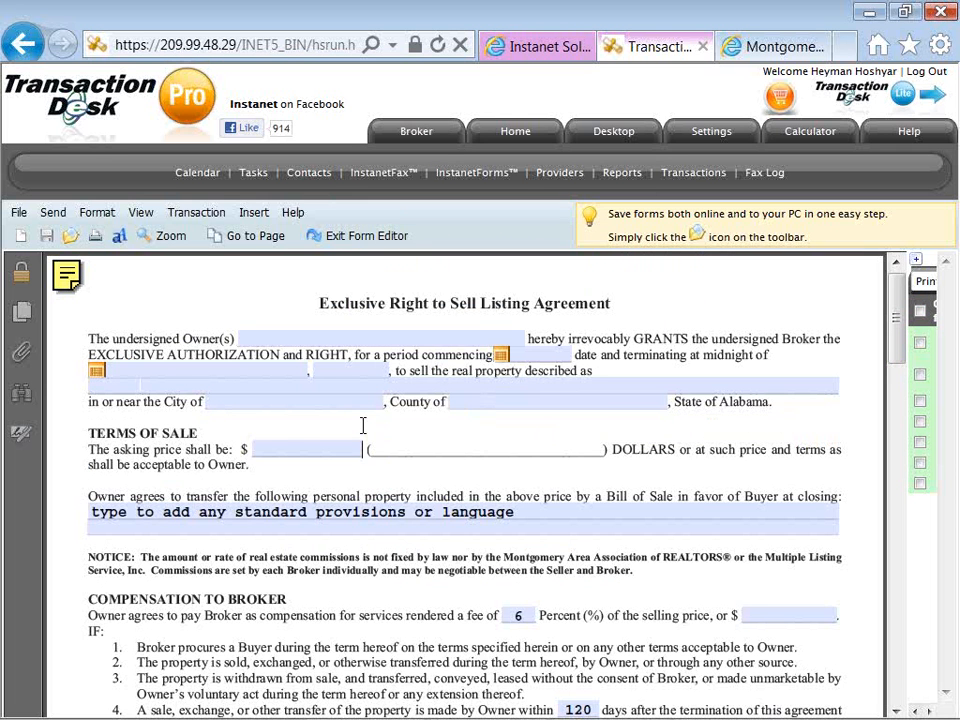
scroll(363, 425, "down", 1)
scroll(373, 467, "down", 1)
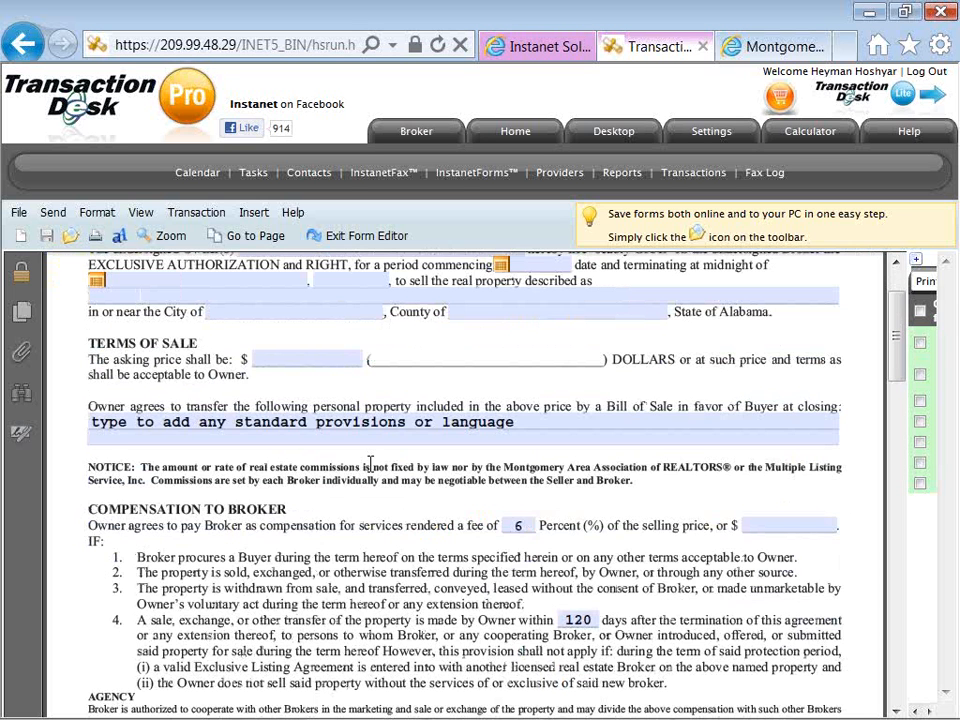
scroll(369, 459, "down", 1)
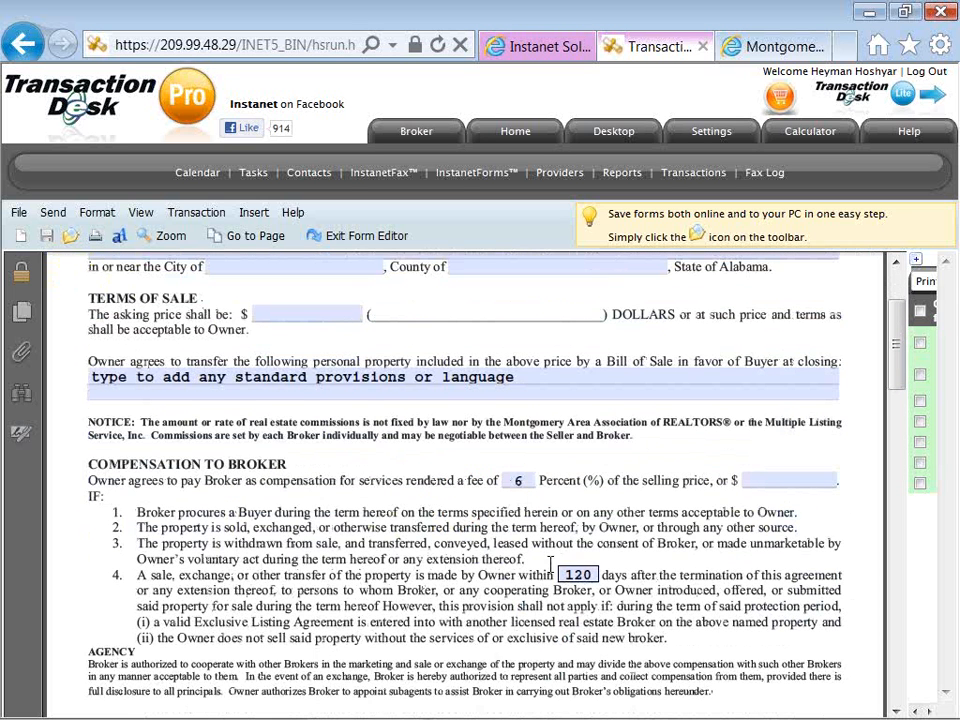
scroll(590, 540, "down", 1)
left_click_drag(600, 530, 566, 529)
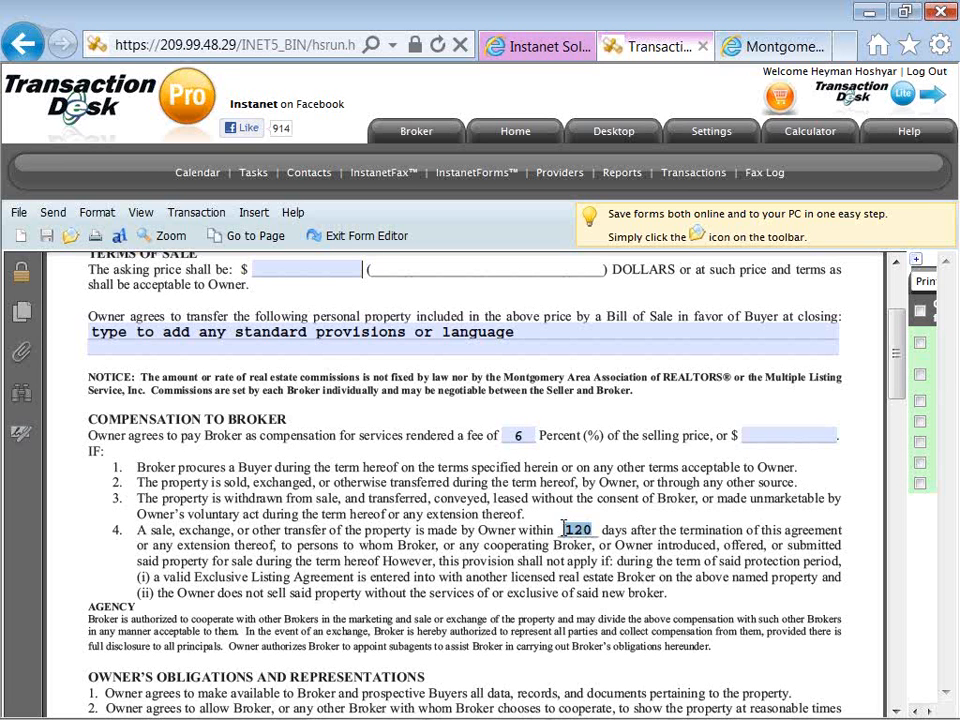
type("90")
left_click(524, 570)
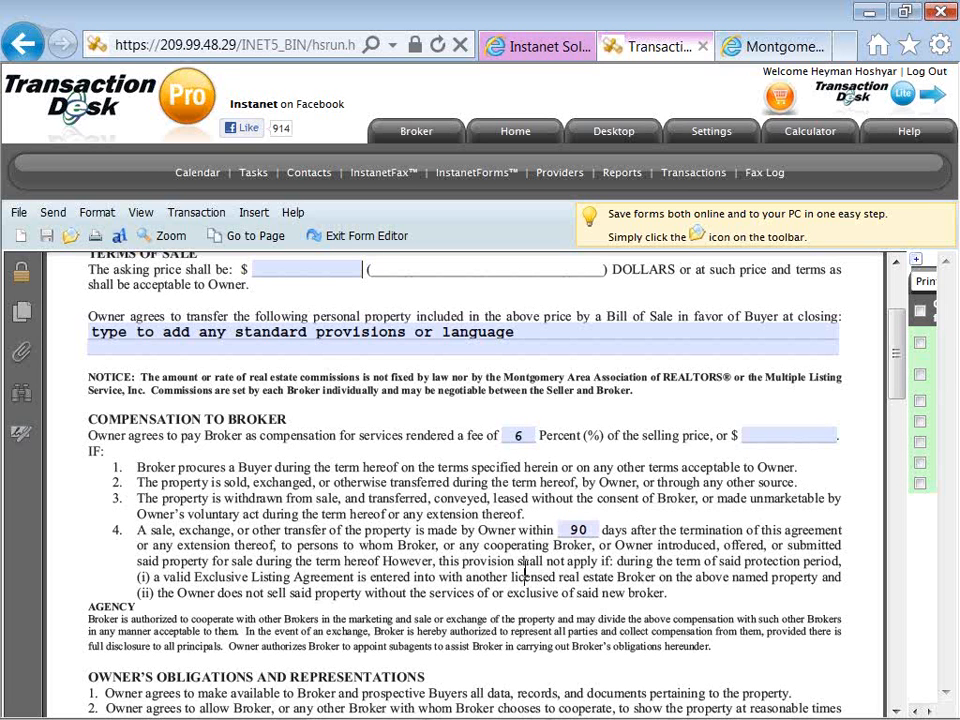
Mark Yes for the owner's instruction to list the property with the Multiple Listing Service.
scroll(524, 569, "down", 1)
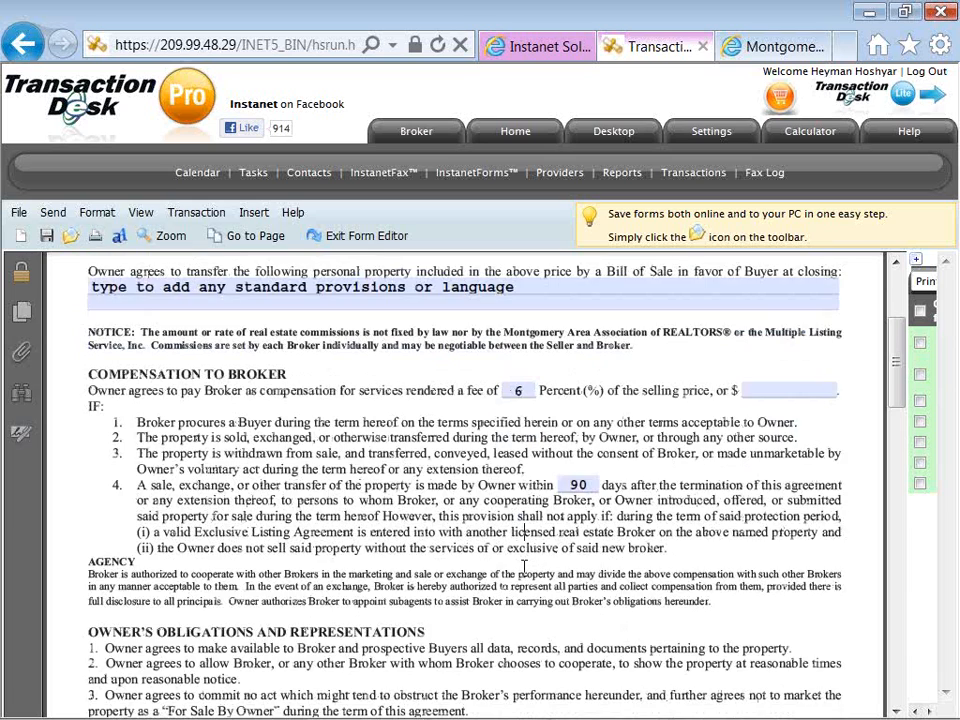
scroll(524, 567, "down", 3)
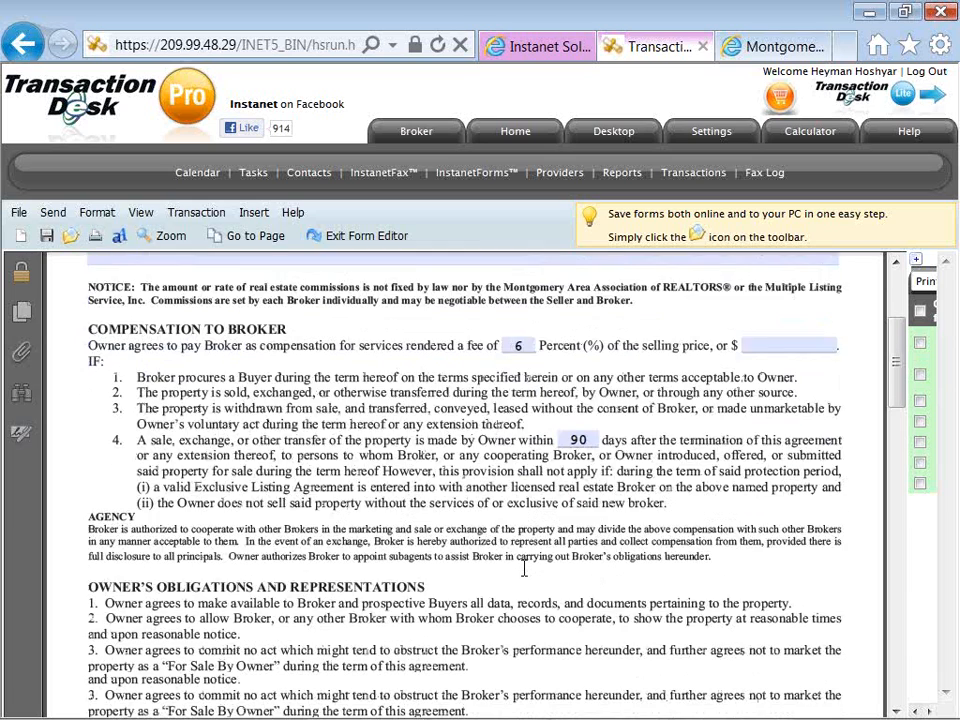
scroll(524, 569, "down", 1)
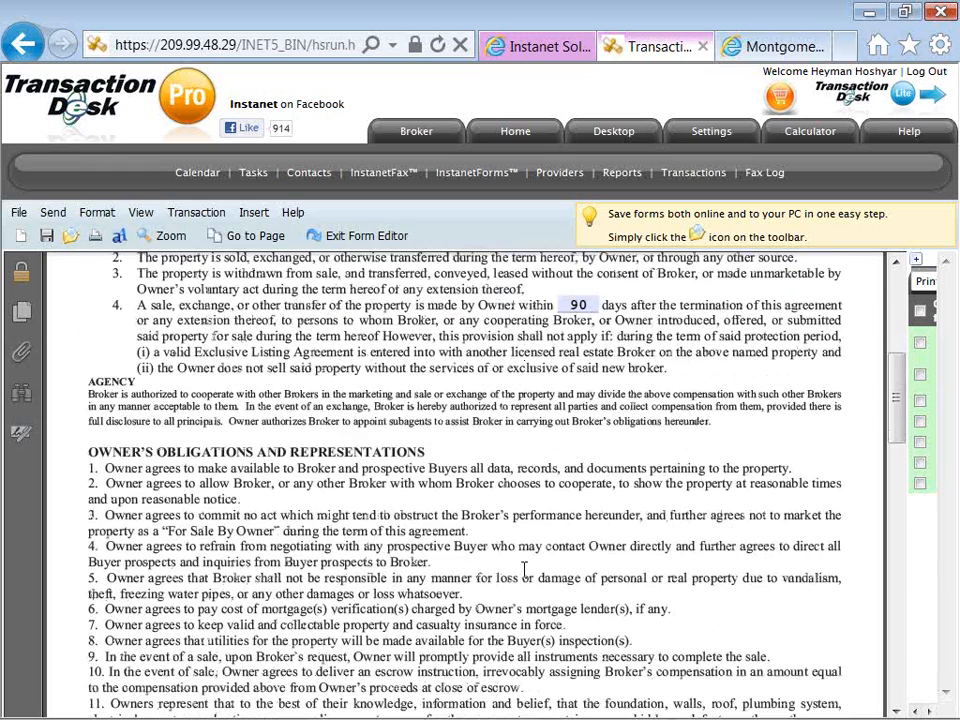
scroll(524, 569, "down", 2)
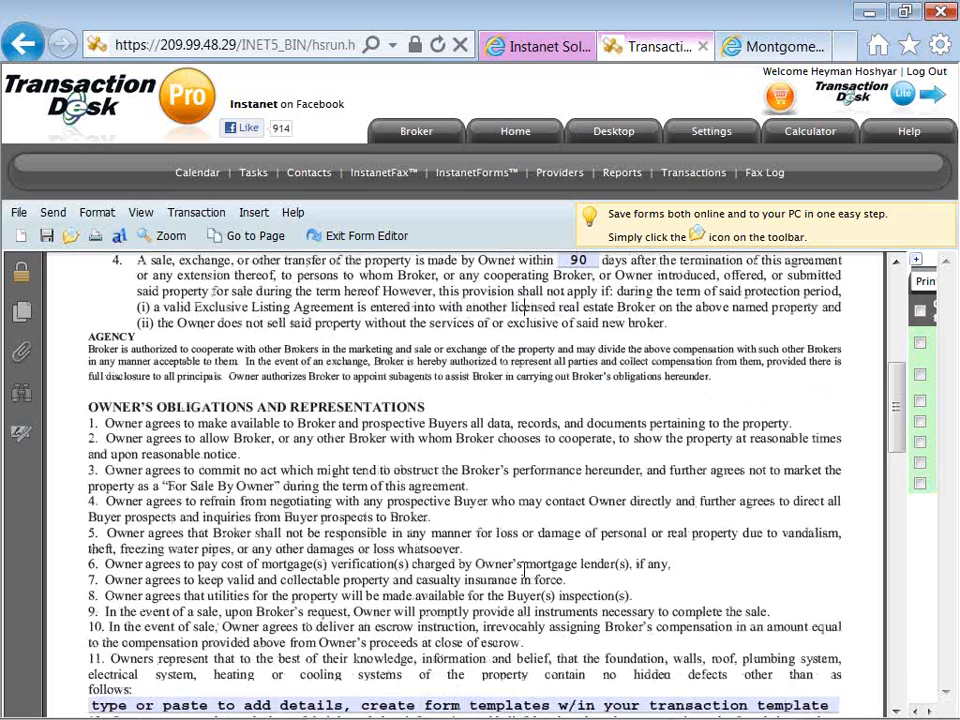
scroll(528, 580, "down", 1)
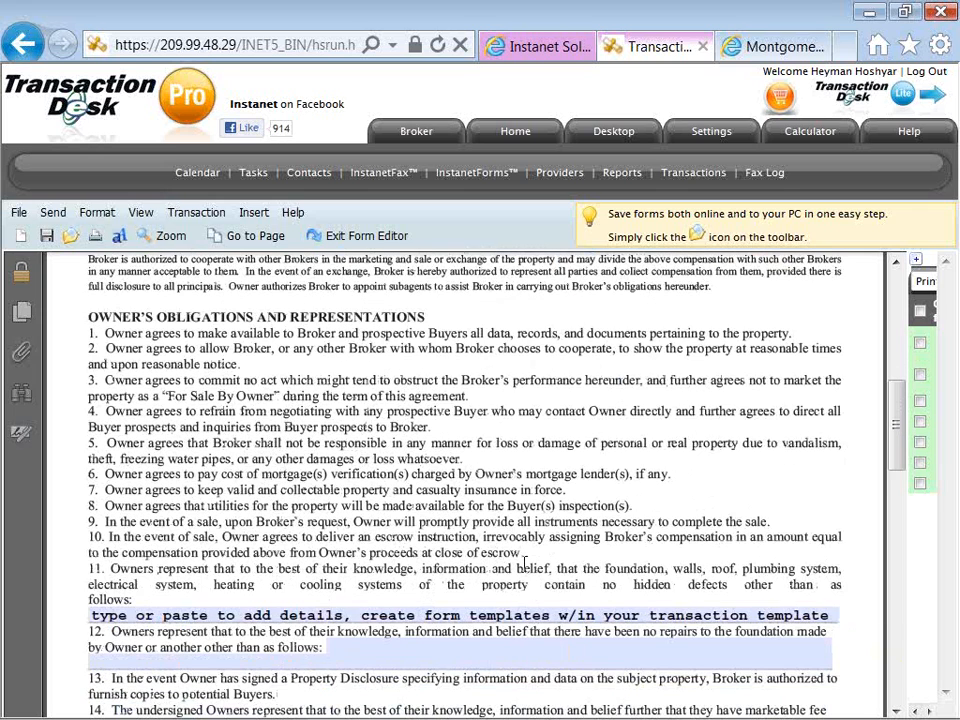
scroll(524, 563, "down", 1)
scroll(524, 563, "down", 1)
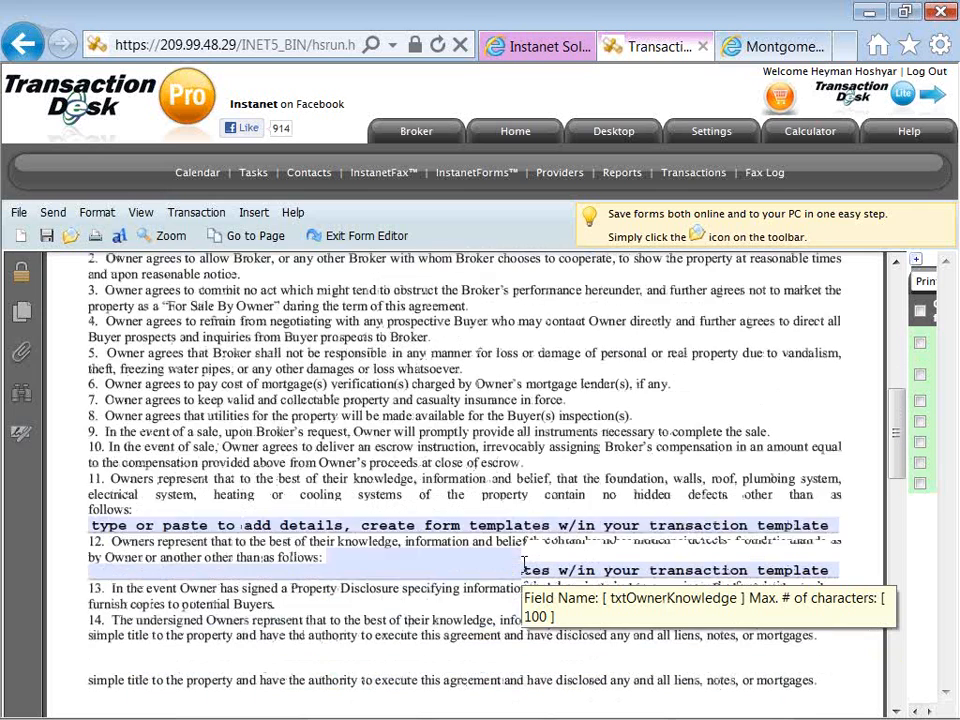
scroll(524, 563, "down", 1)
scroll(524, 563, "down", 6)
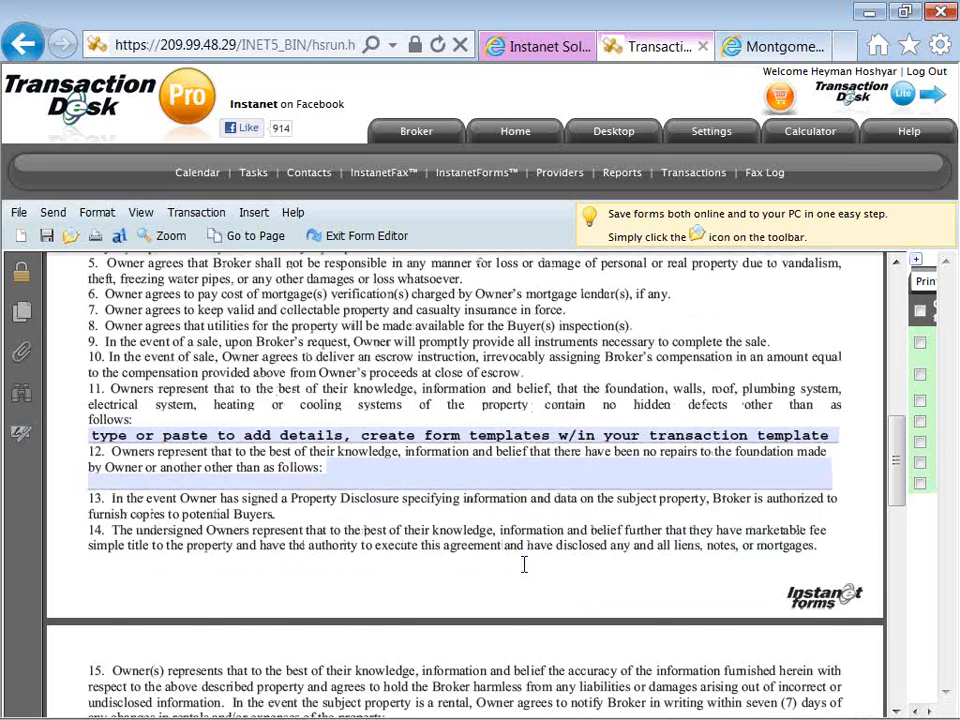
scroll(524, 566, "down", 1)
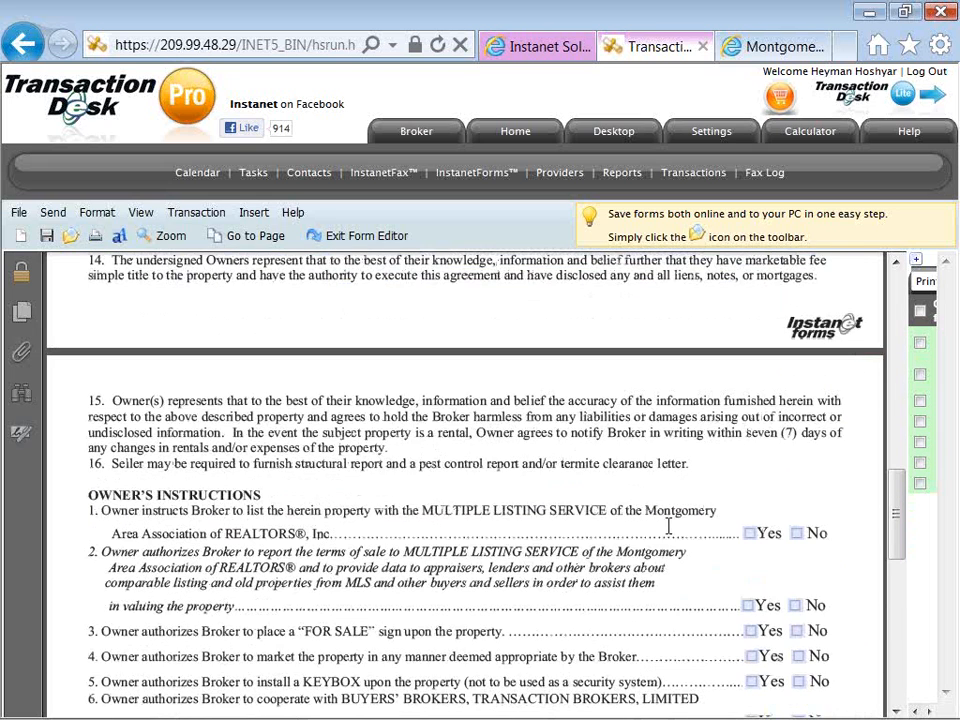
left_click(747, 534)
Save the listing agreement and exit the form editor.
scroll(658, 482, "up", 4)
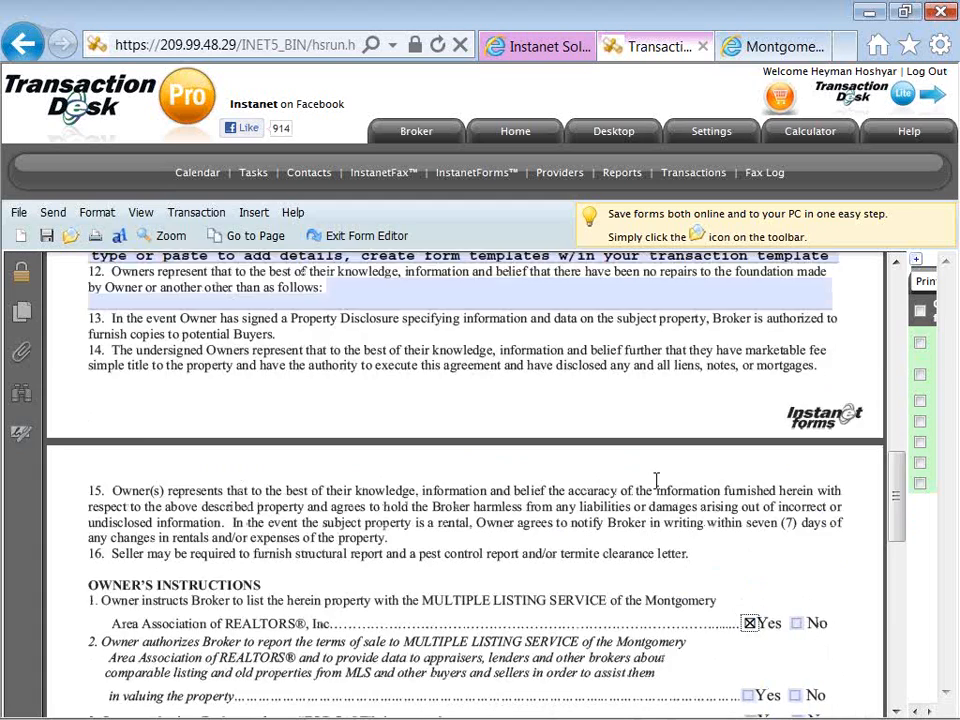
scroll(658, 488, "up", 12)
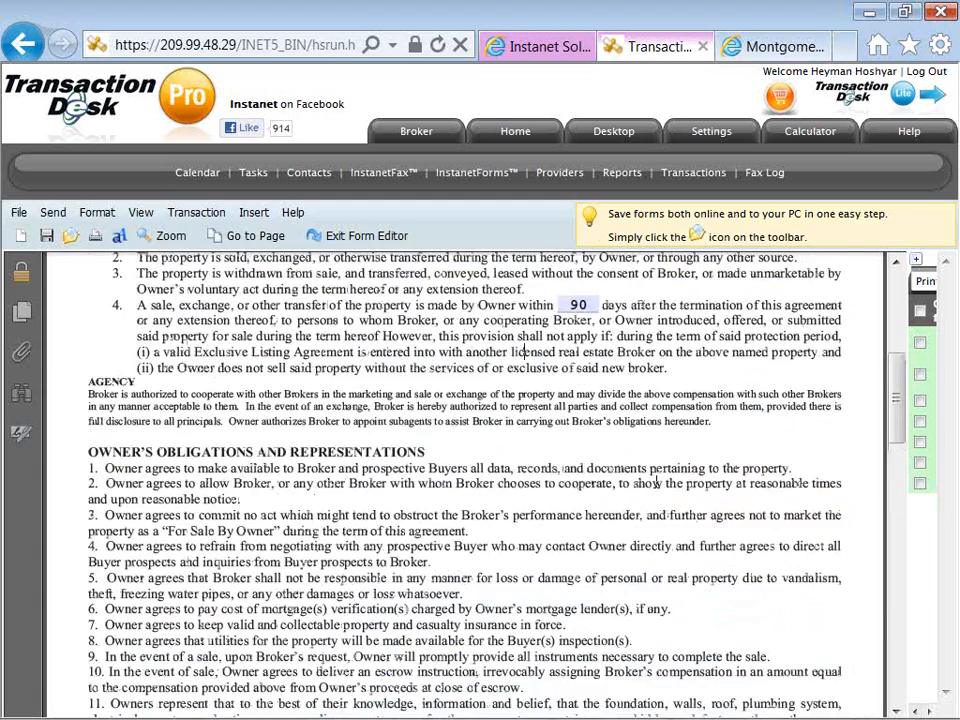
scroll(657, 480, "up", 6)
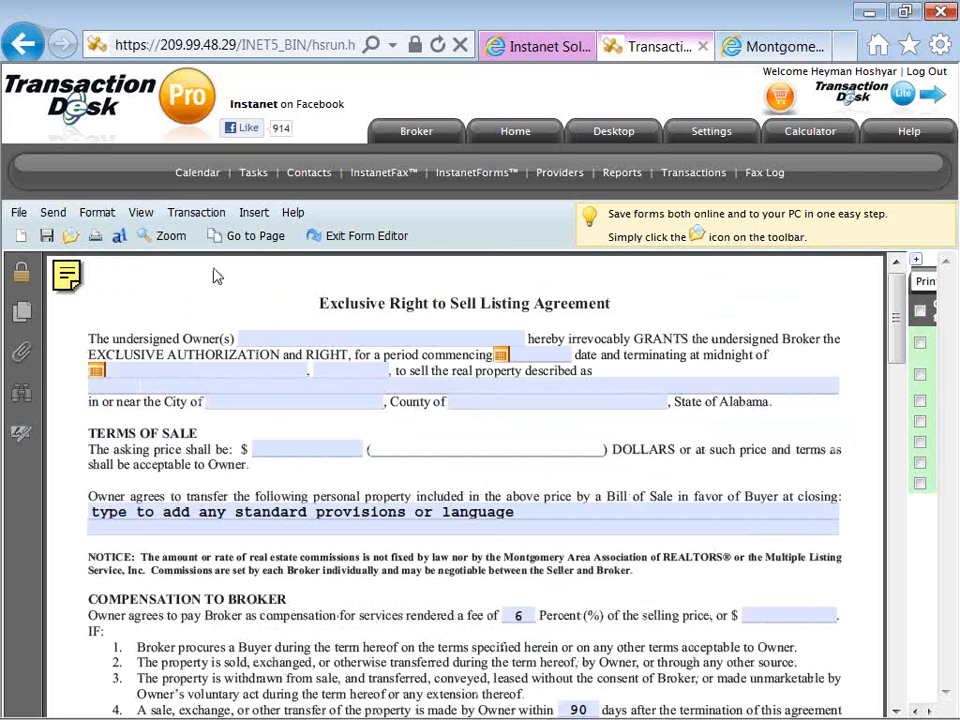
left_click(48, 238)
left_click(355, 240)
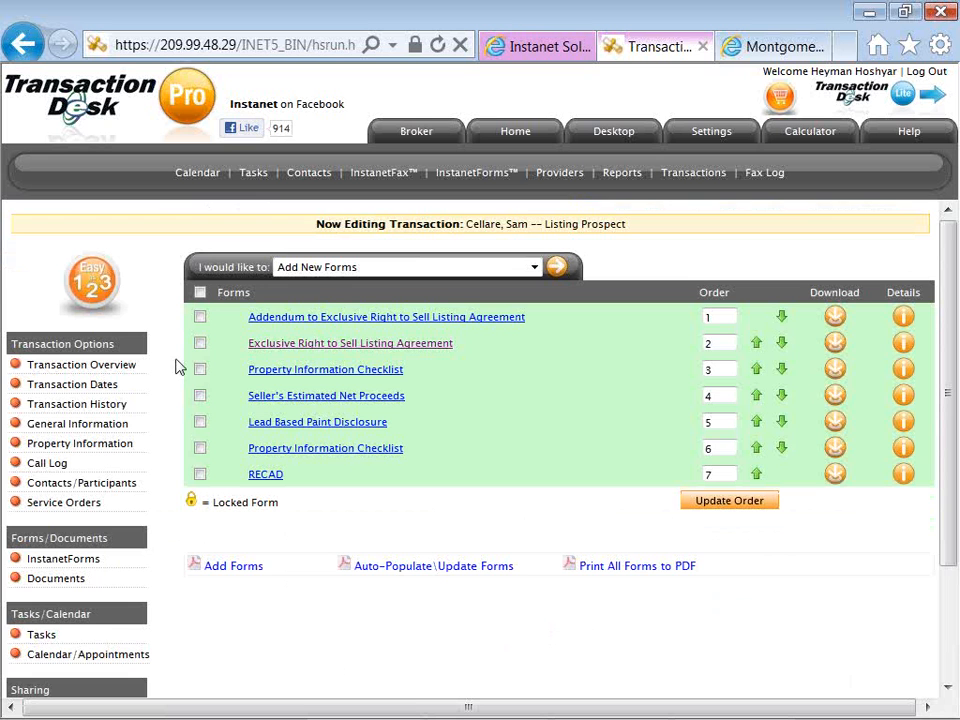
Open the transaction's documents and review the required documents and available document actions without choosing one.
scroll(168, 380, "down", 1)
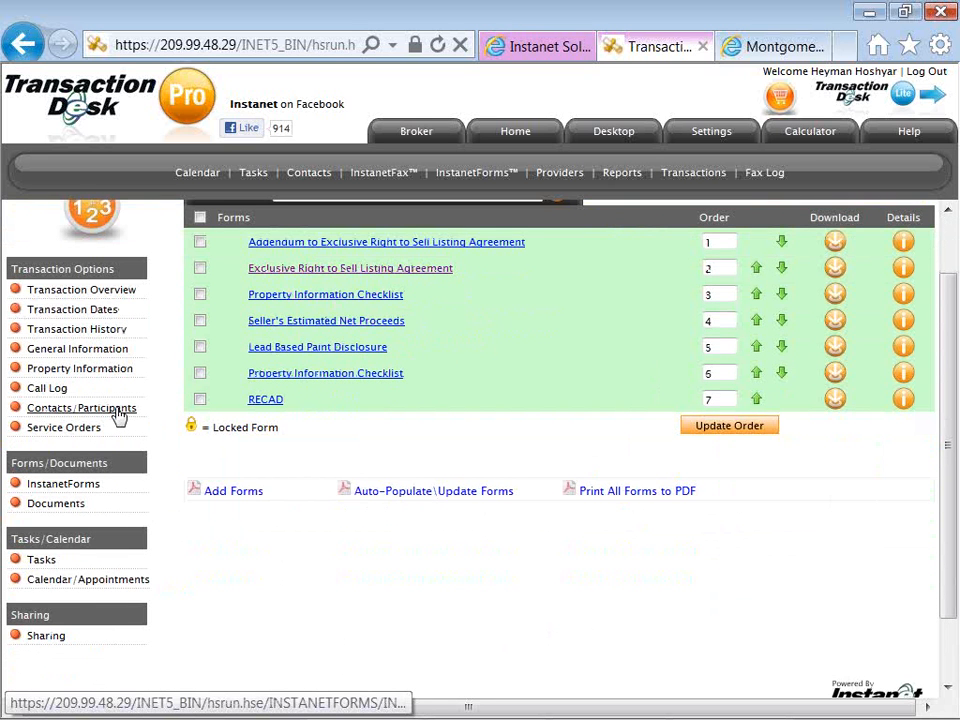
left_click(82, 514)
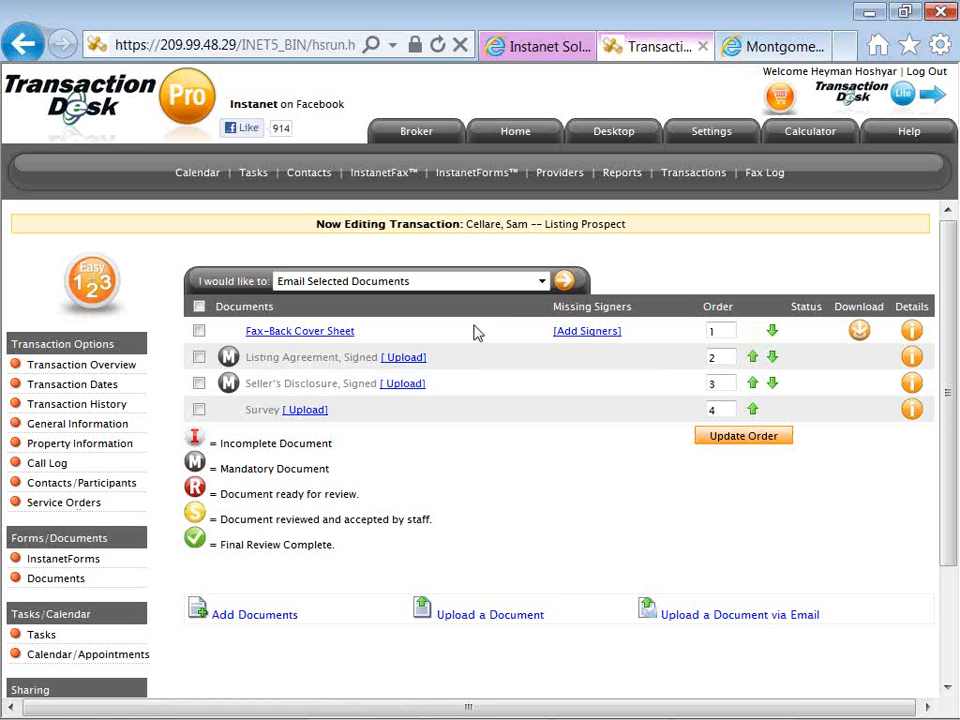
left_click(539, 284)
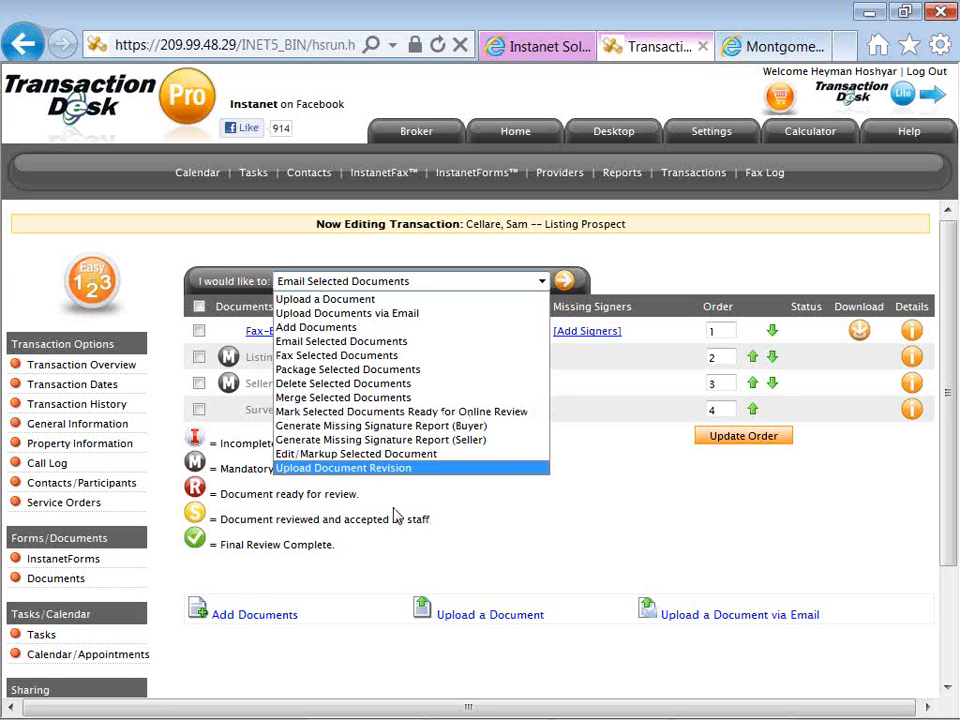
left_click(168, 398)
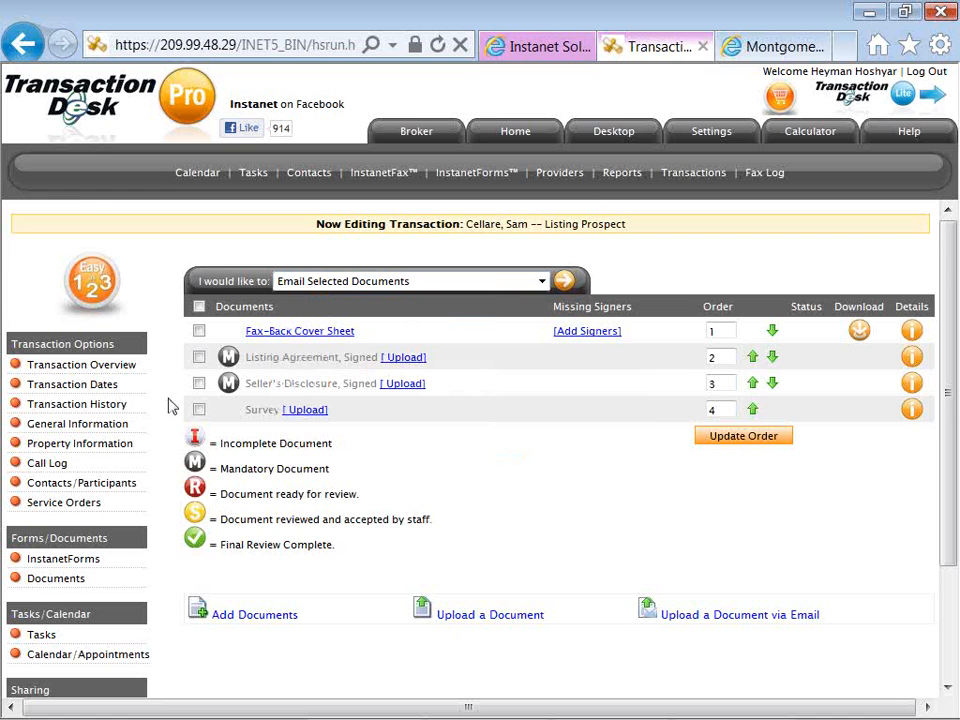
scroll(168, 405, "down", 1)
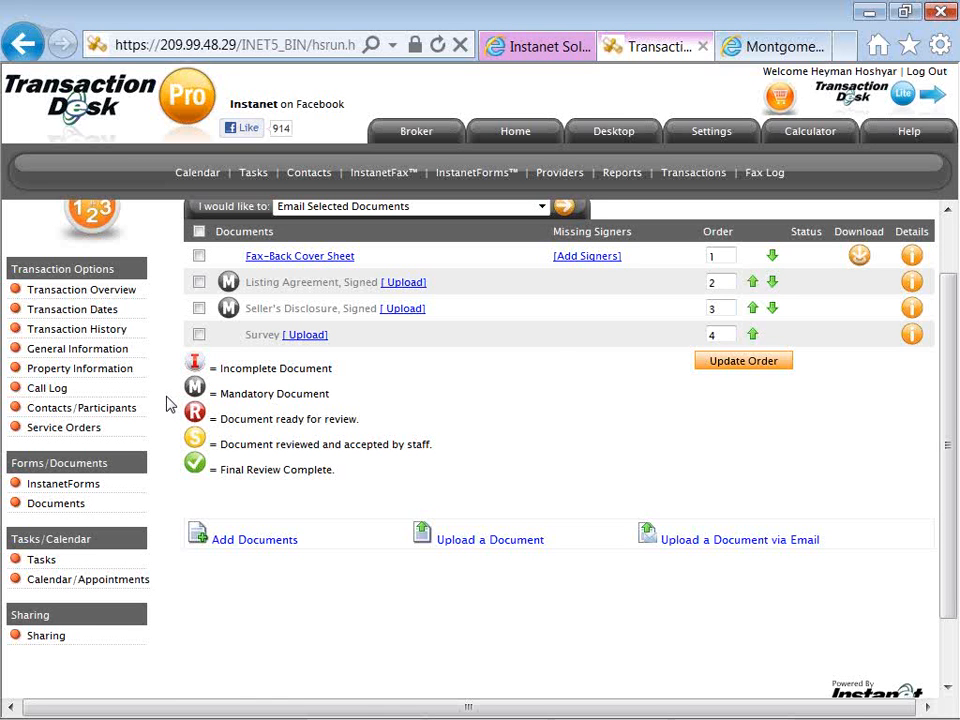
scroll(168, 403, "up", 2)
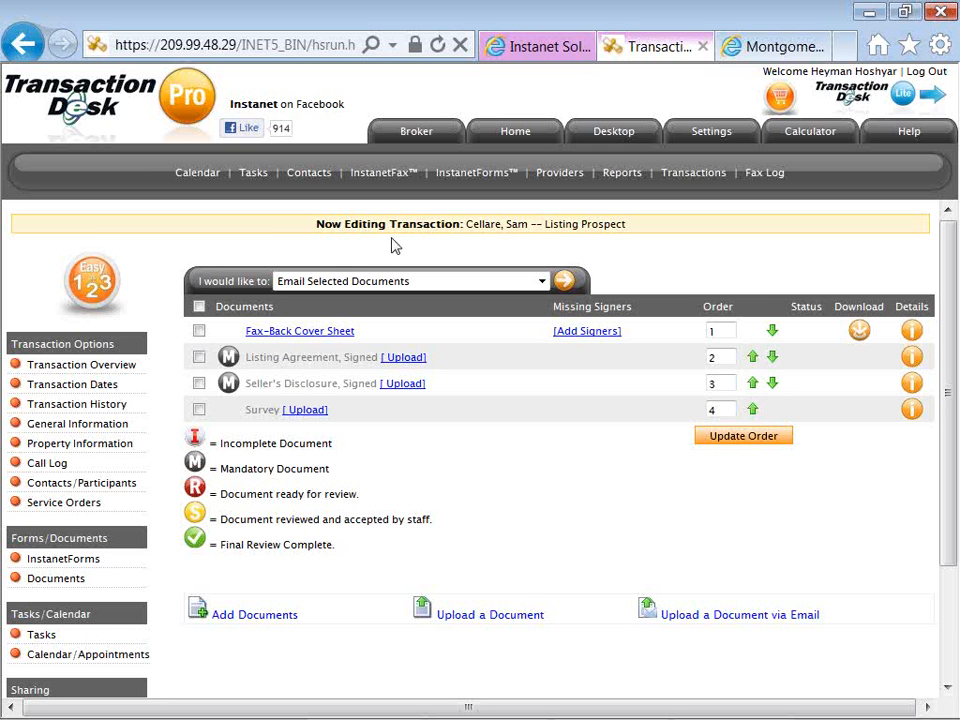
Open Broker Tools Administration, switch to the "audio -- broker tools" notes in Notepad and go to the webinar scheduling and contact details.
left_click(417, 138)
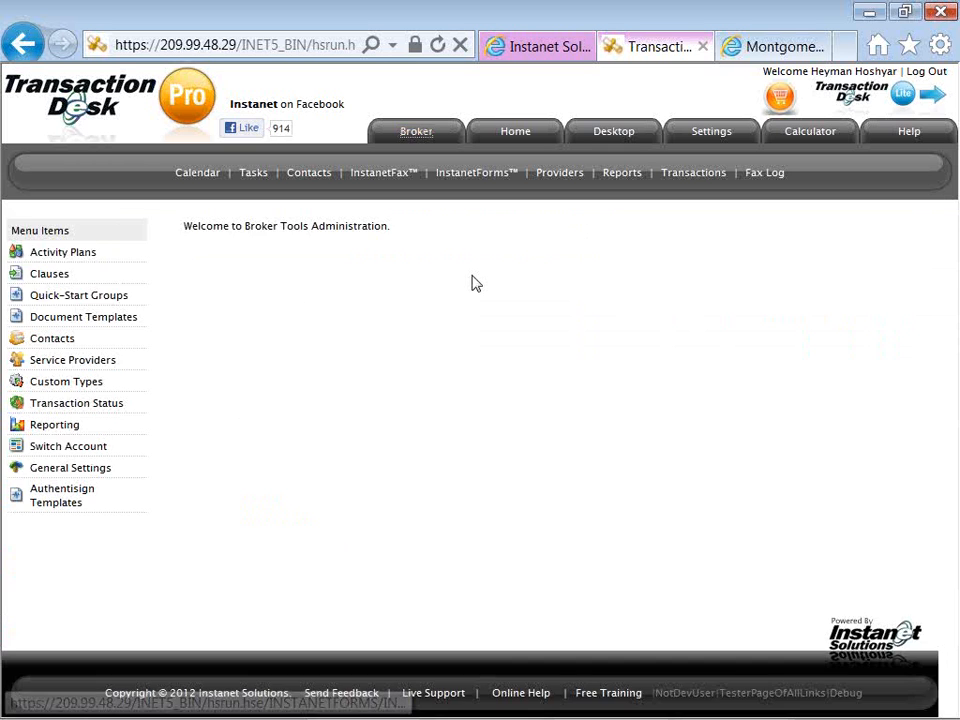
key("alt+Tab")
key("alt+Tab")
key("alt+Tab")
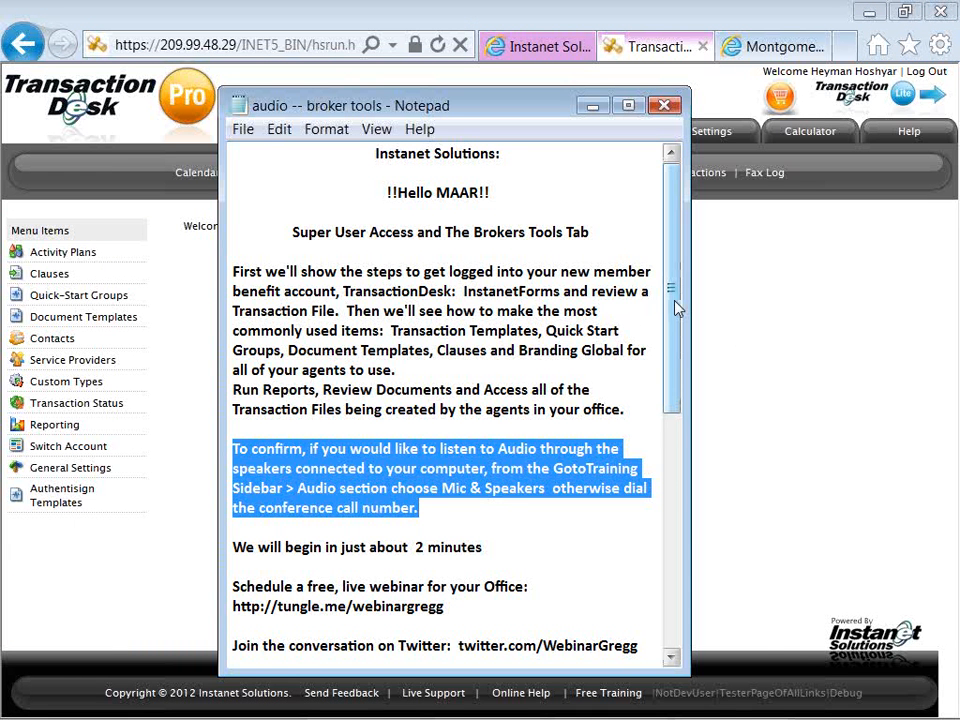
left_click_drag(675, 306, 672, 505)
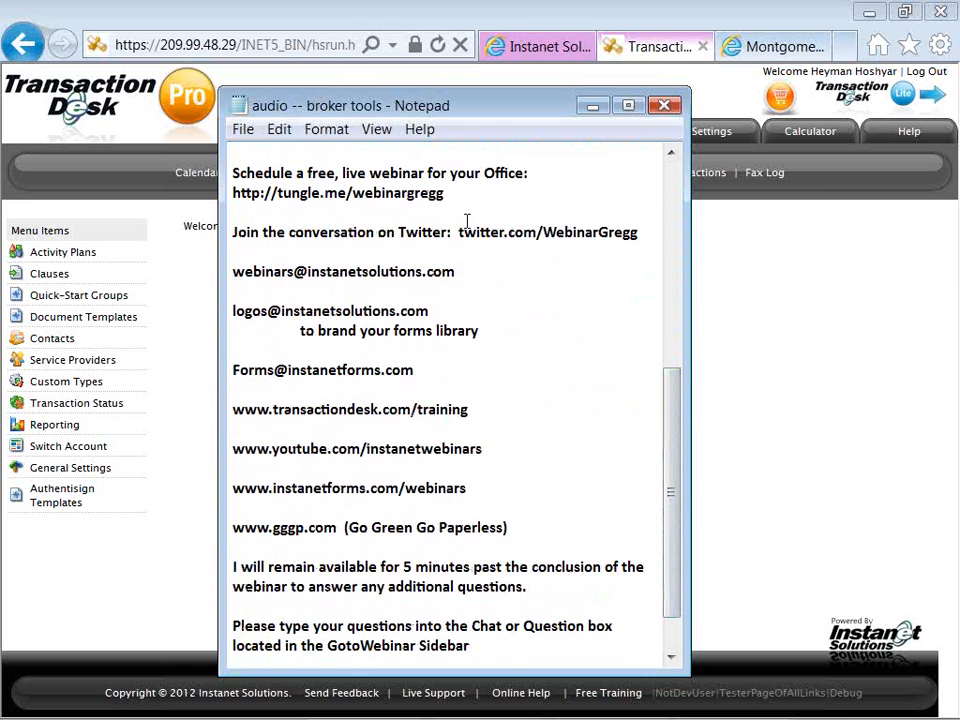
Highlight the webinar scheduling link and the webinars, logos and forms e-mail addresses in turn to point them out.
left_click_drag(452, 195, 231, 191)
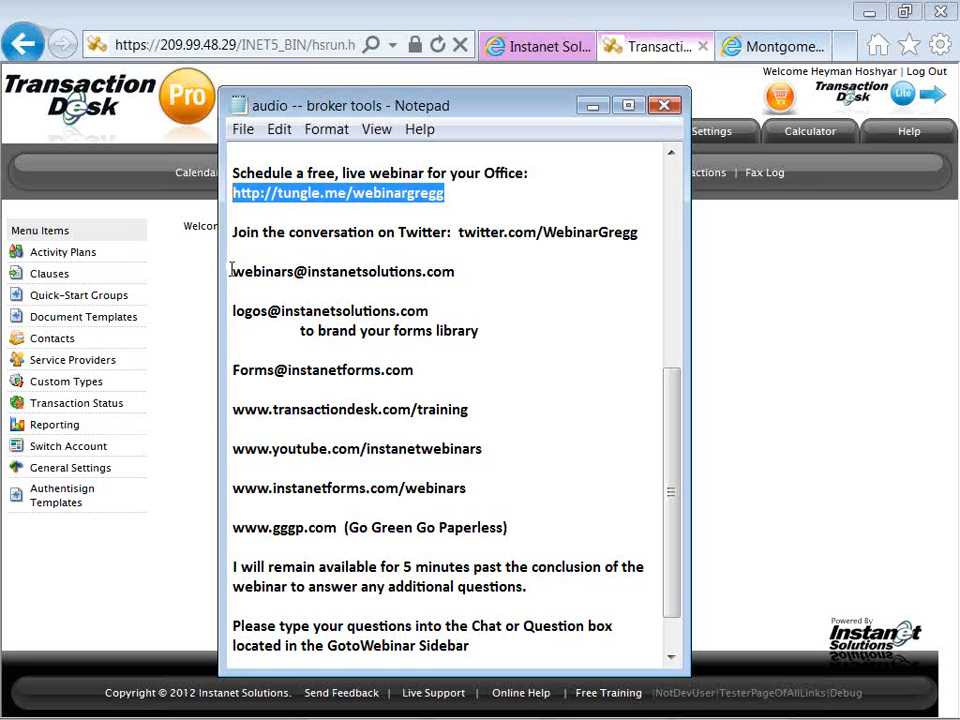
left_click_drag(232, 271, 455, 281)
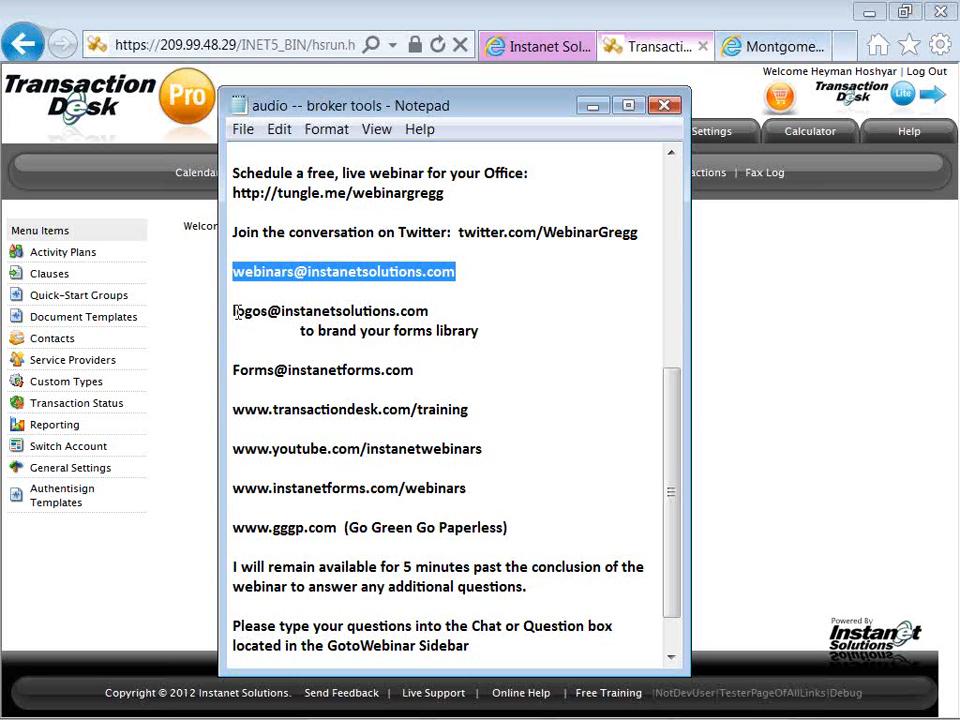
left_click_drag(235, 311, 432, 313)
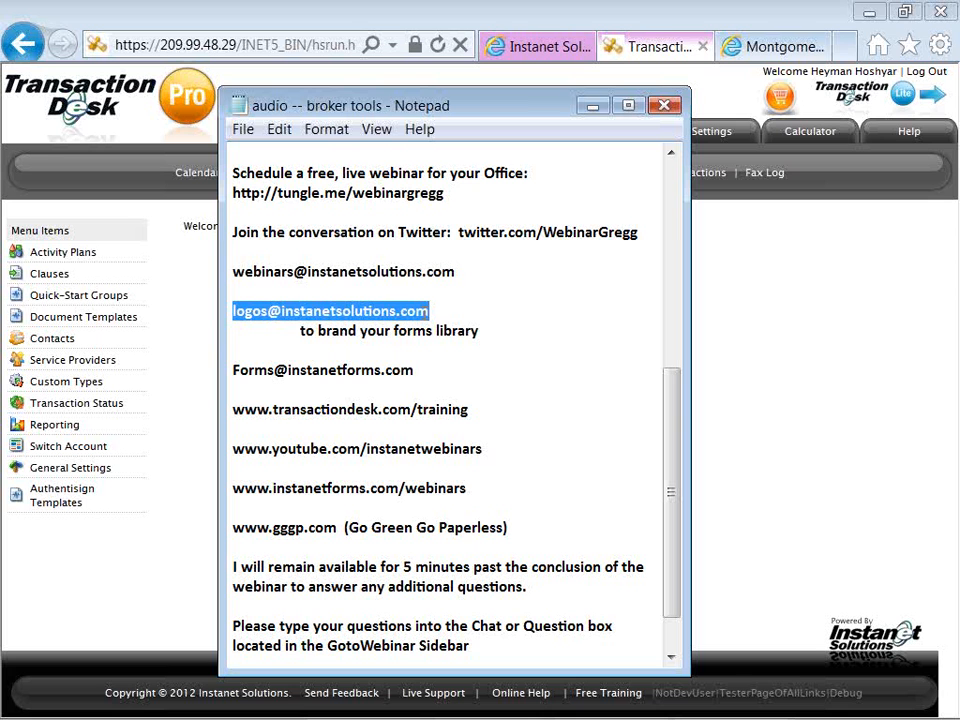
mouse_move(429, 311)
left_mouse_down()
mouse_move(484, 336)
mouse_move(420, 313)
mouse_move(430, 312)
left_mouse_up()
left_click_drag(233, 370, 419, 373)
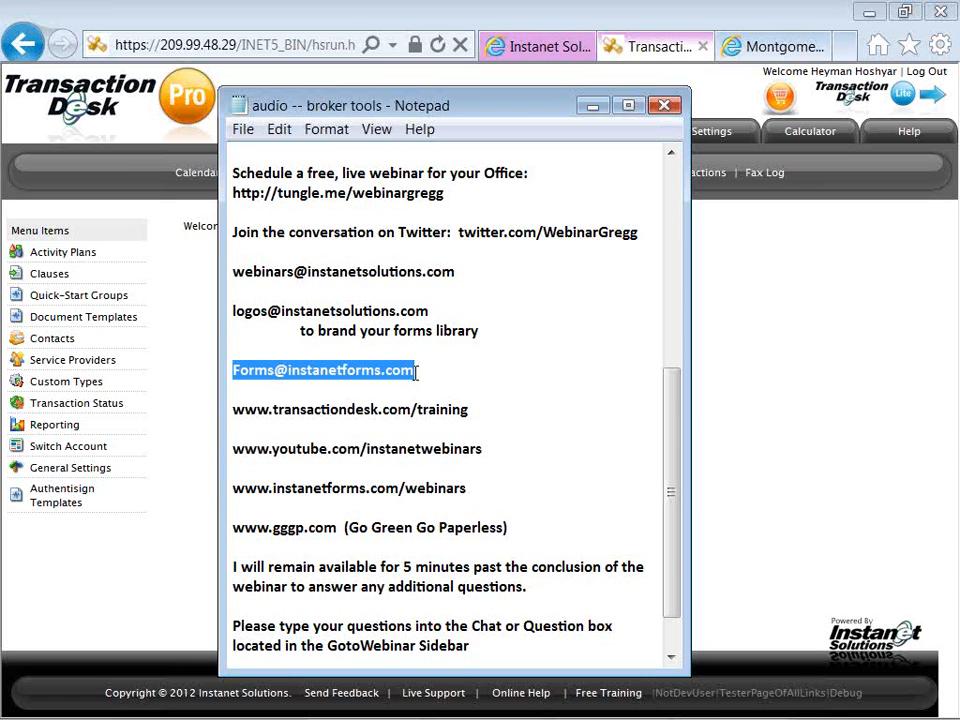
left_click(420, 372)
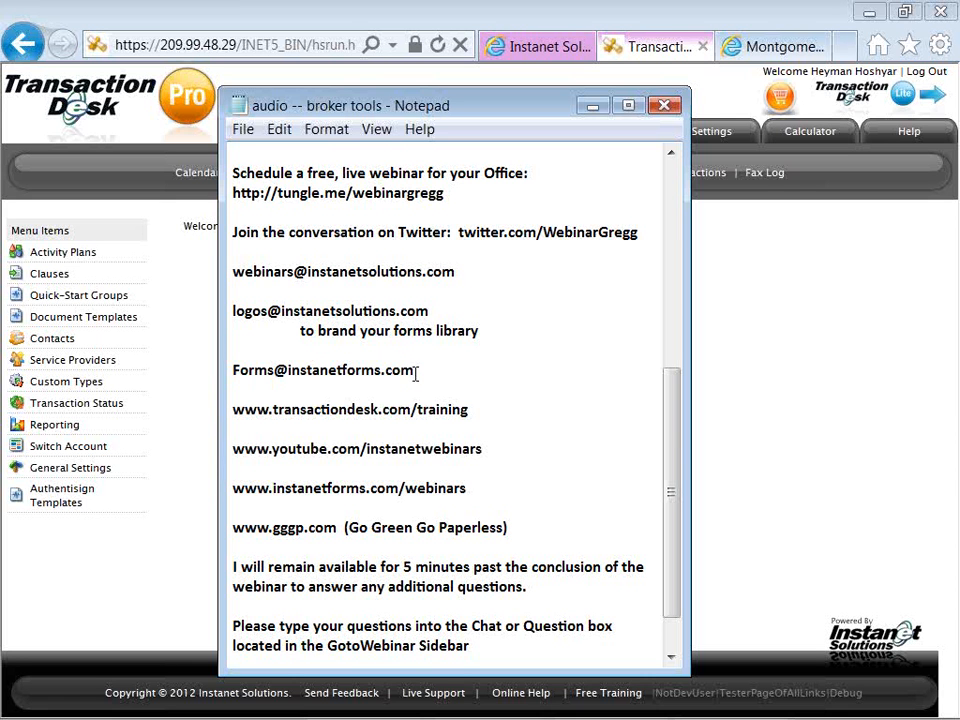
left_click_drag(469, 407, 234, 414)
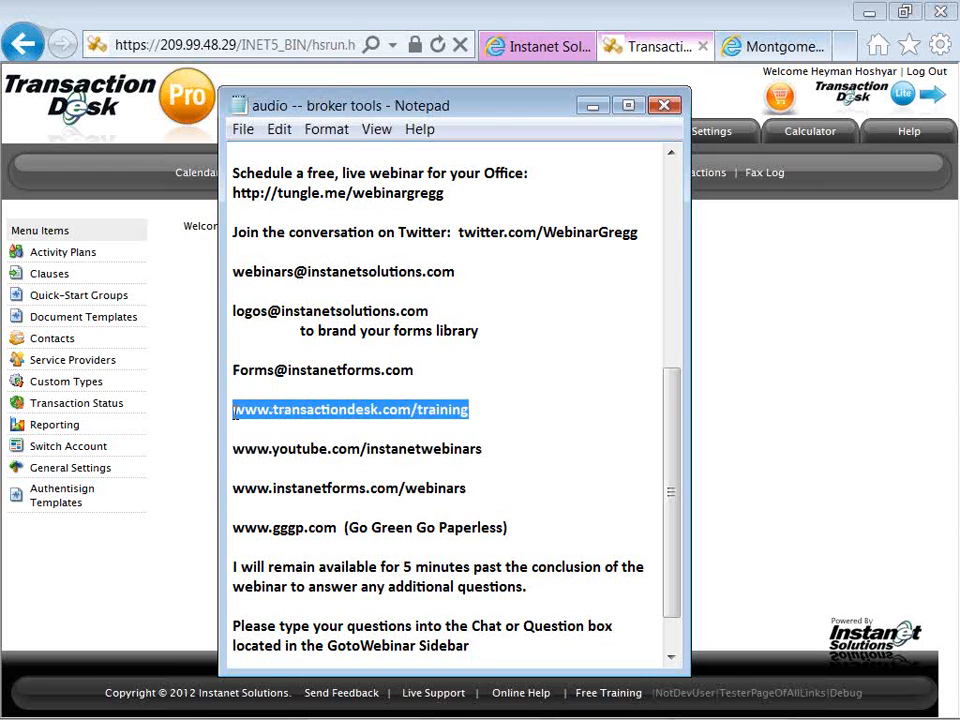
key("Delete")
type("sa")
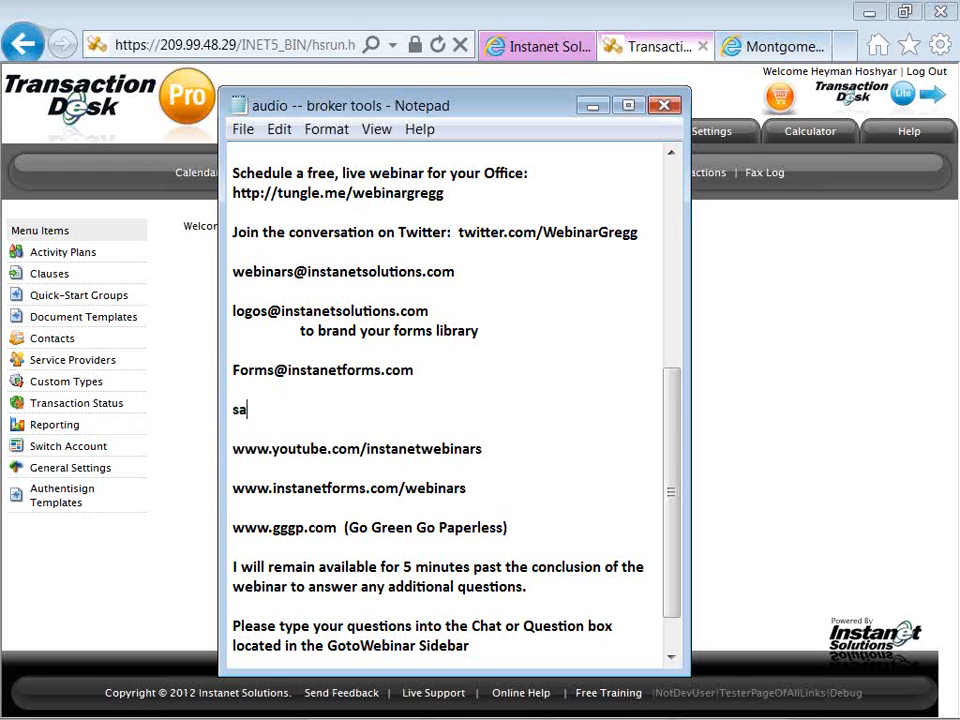
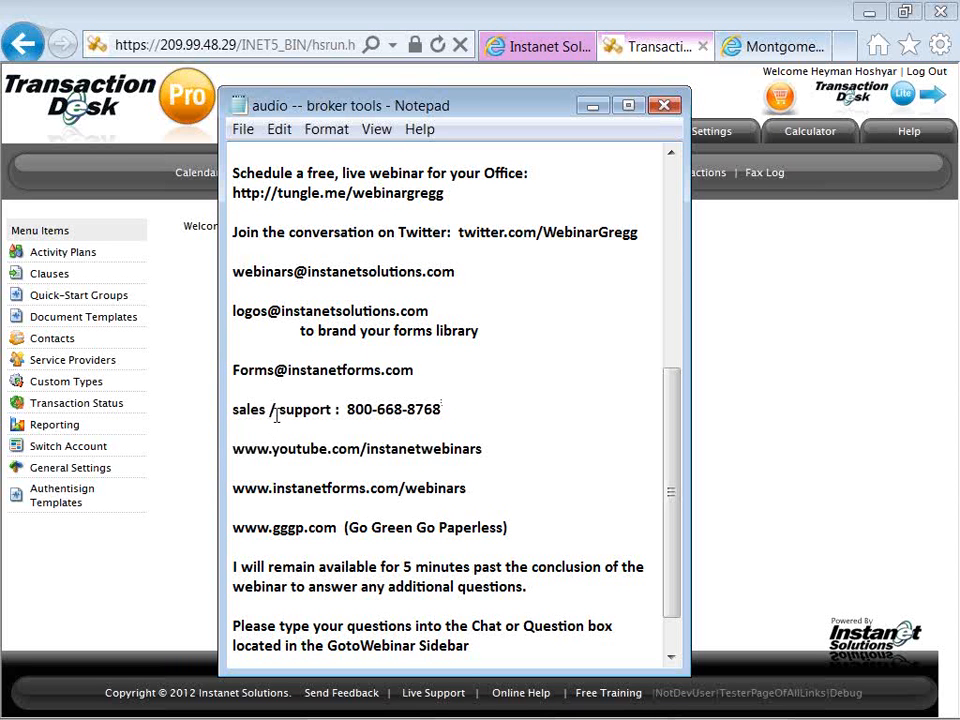
left_click(336, 410)
key("BackSpace")
left_click_drag(233, 449, 497, 451)
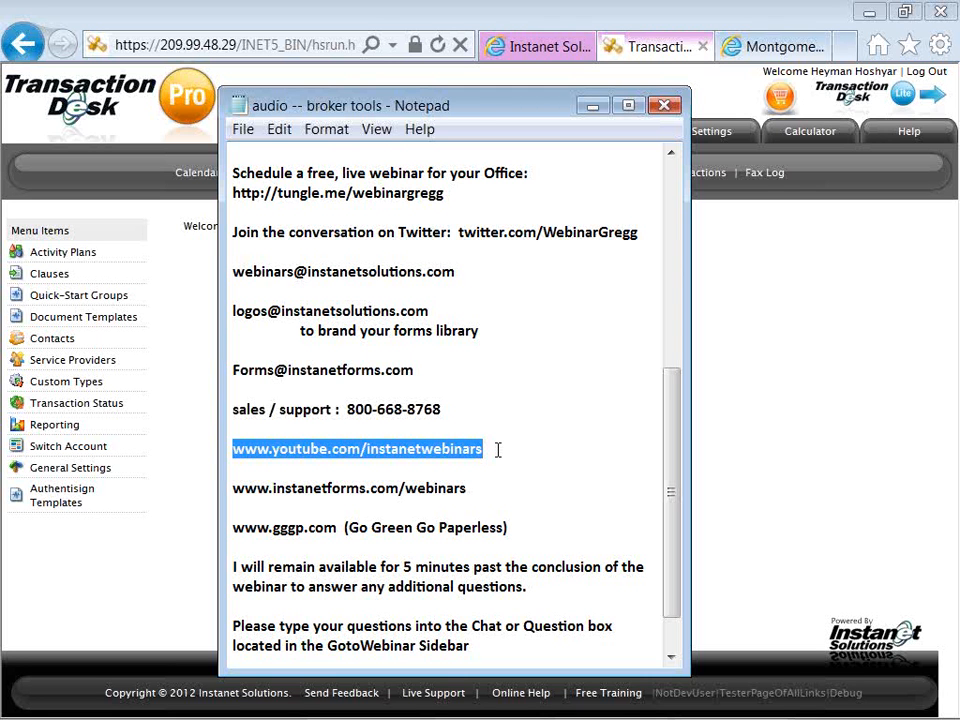
left_click(496, 449)
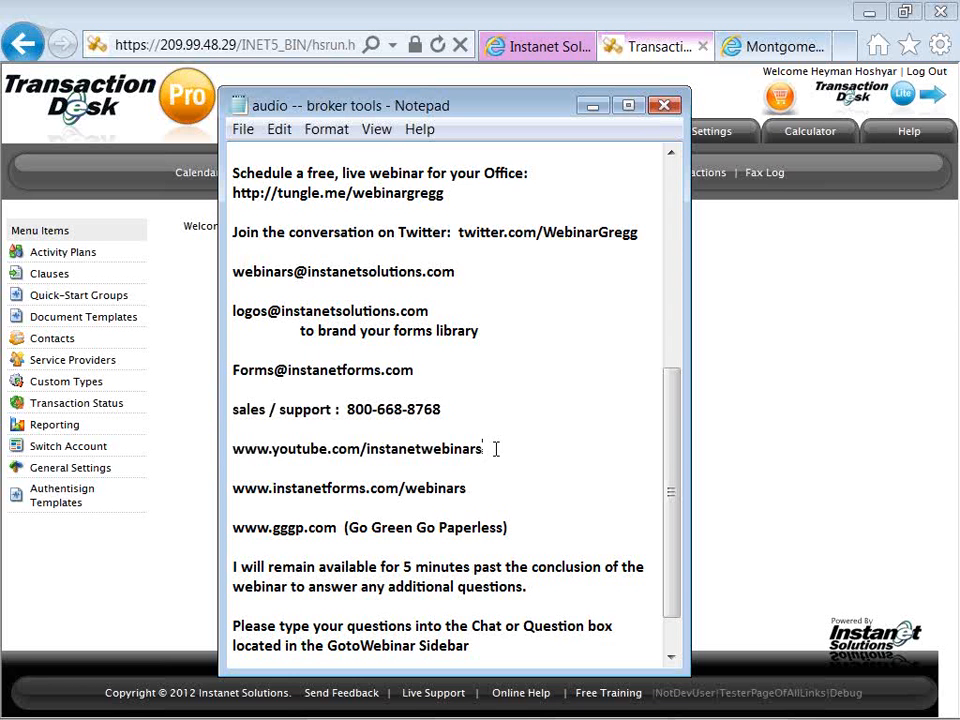
scroll(496, 449, "up", 1)
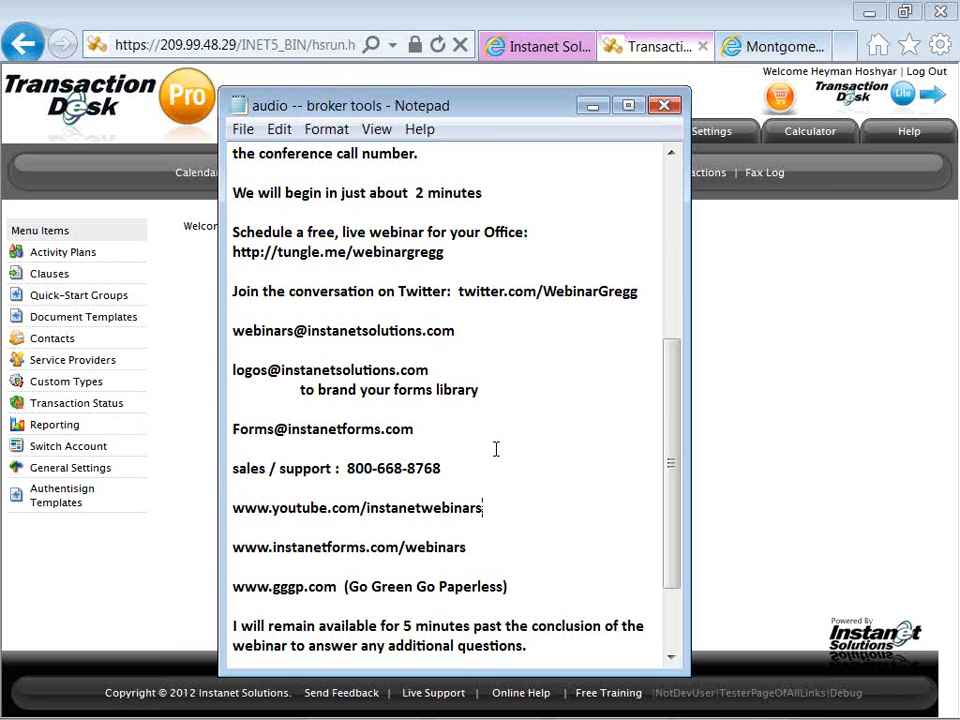
key("alt+Tab")
key("alt+Tab")
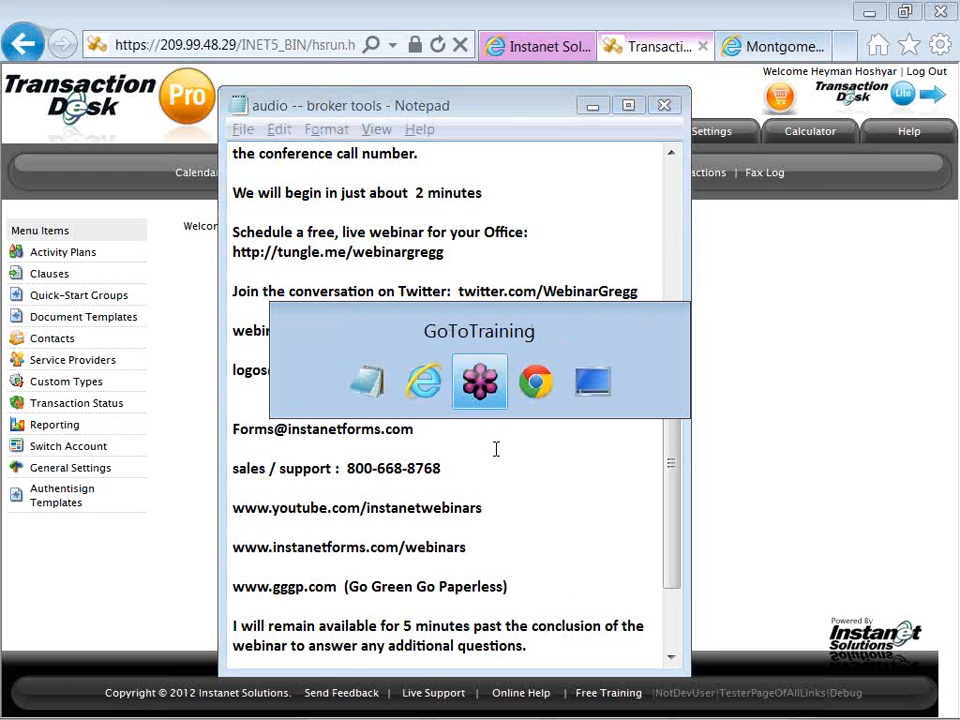